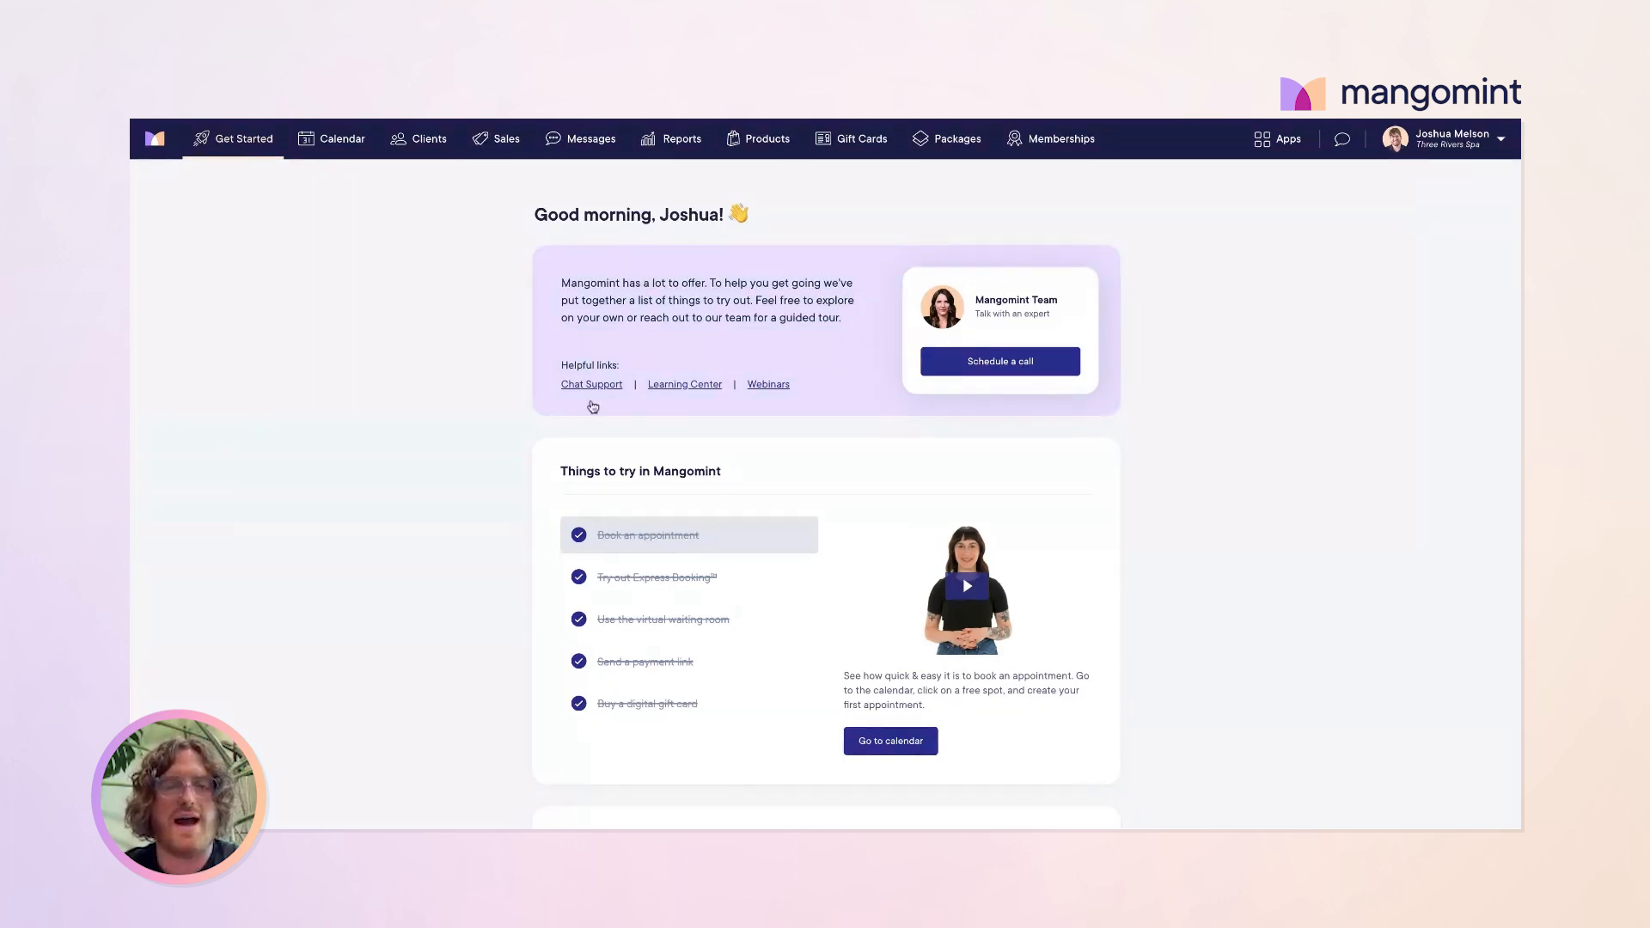
Step: Scroll down the Get Started page and clear the text highlight on the demo notice
scroll(590, 405, "down", 1)
scroll(592, 406, "down", 1)
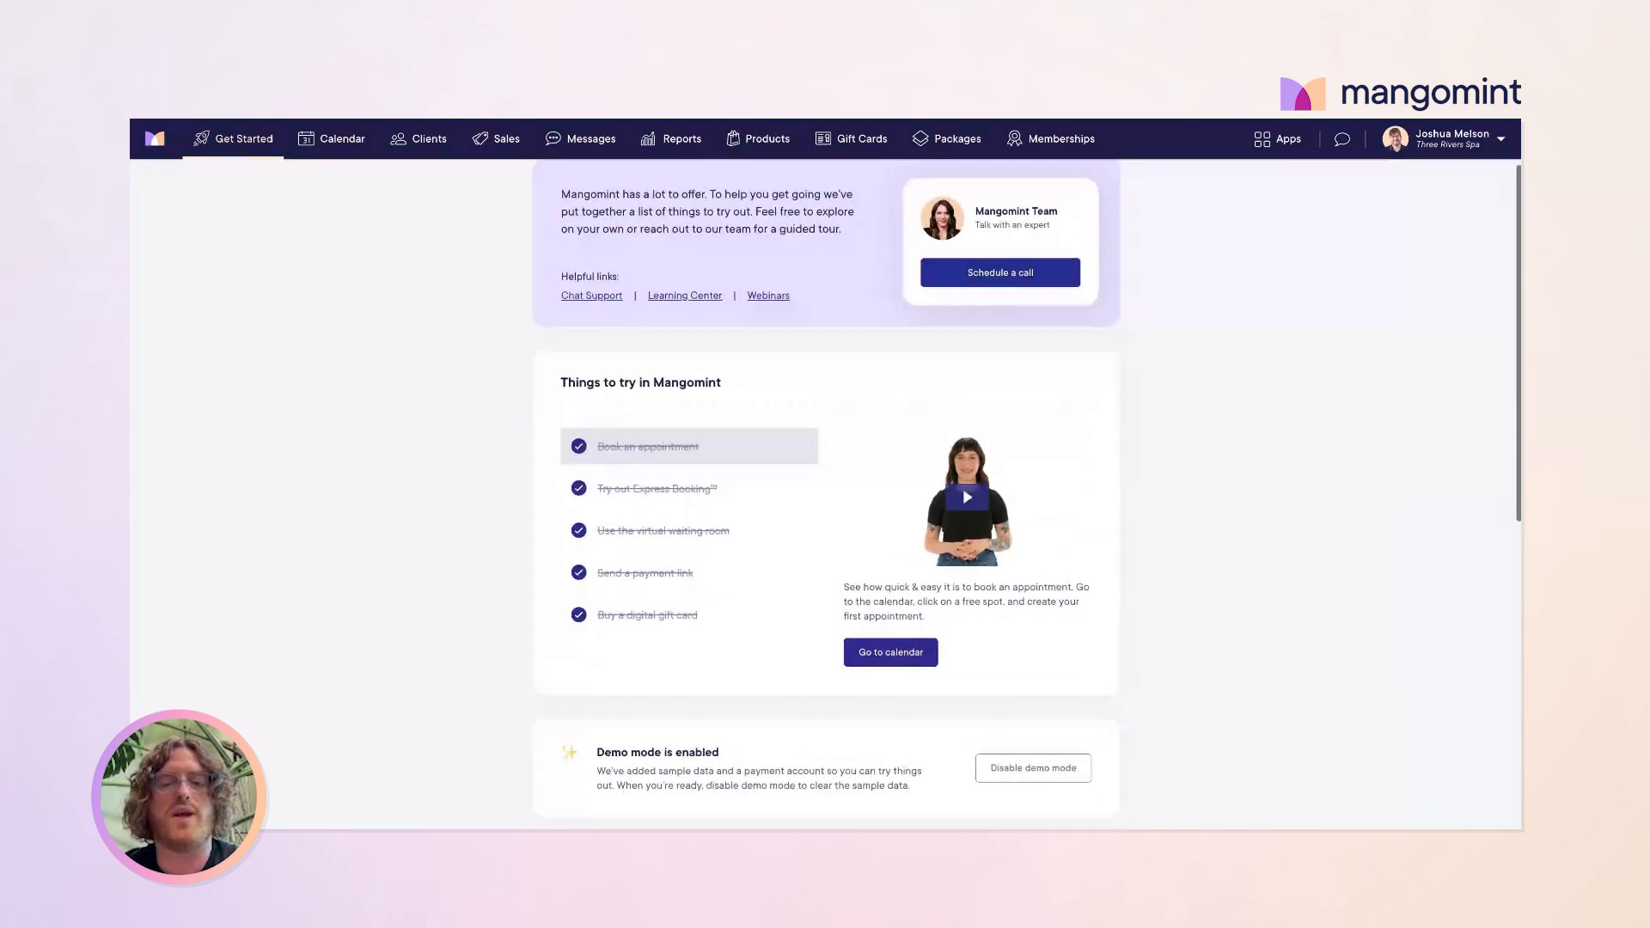
left_click_drag(595, 744, 774, 751)
left_click(782, 747)
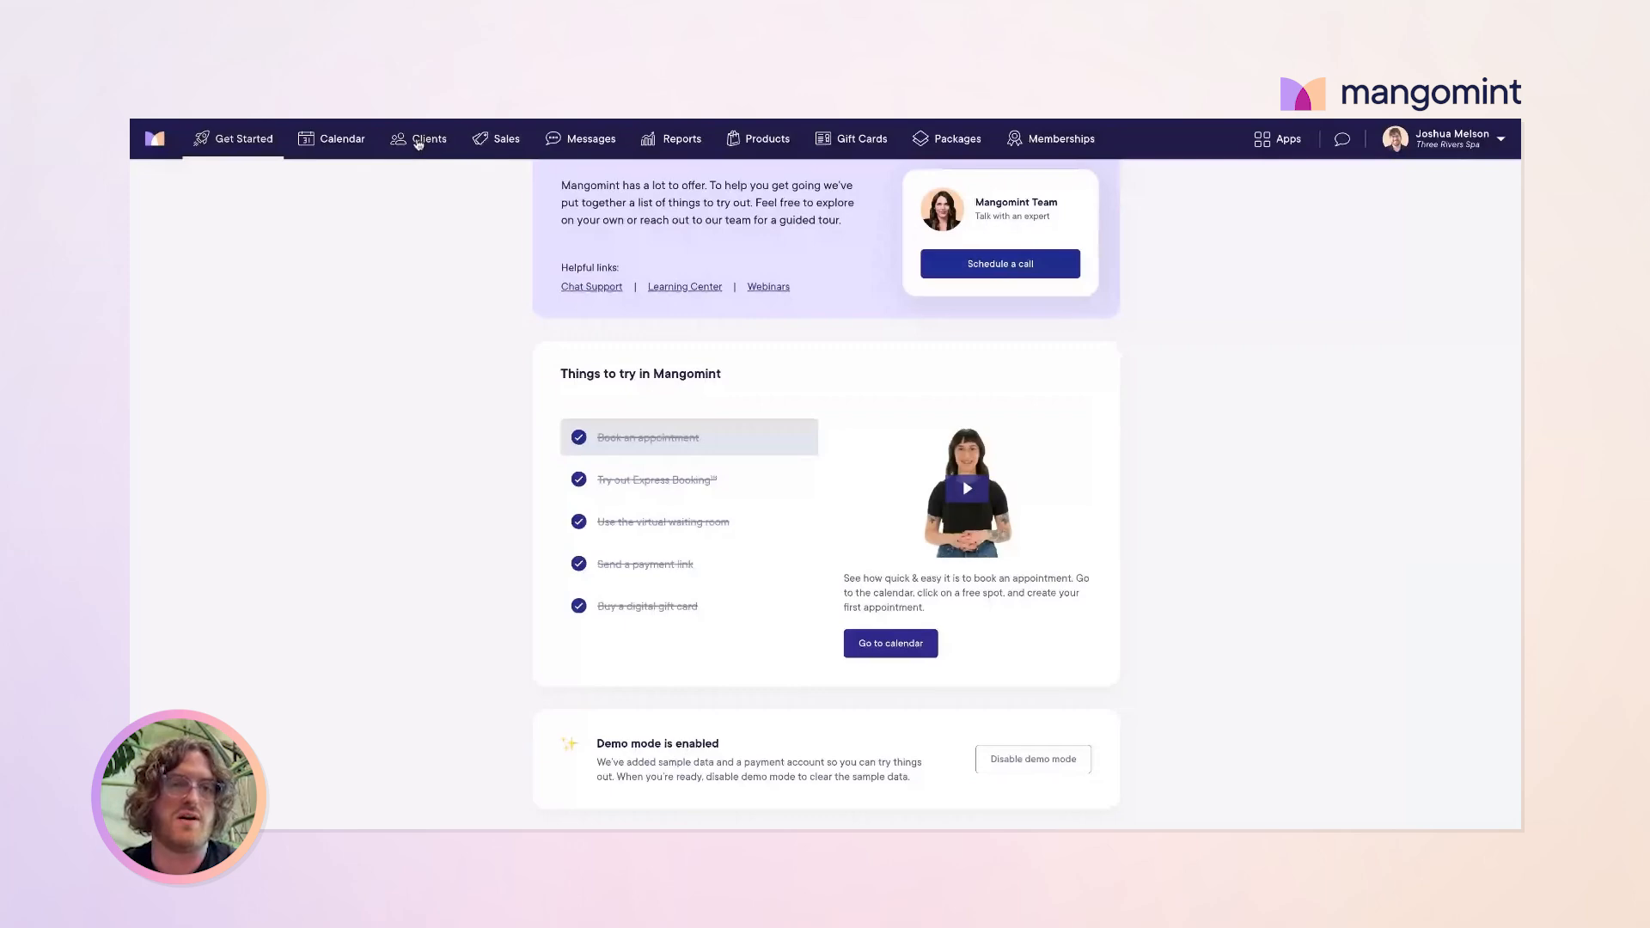
Step: Browse the client list, opening and closing a demo client's details, then return to Get Started
left_click(419, 143)
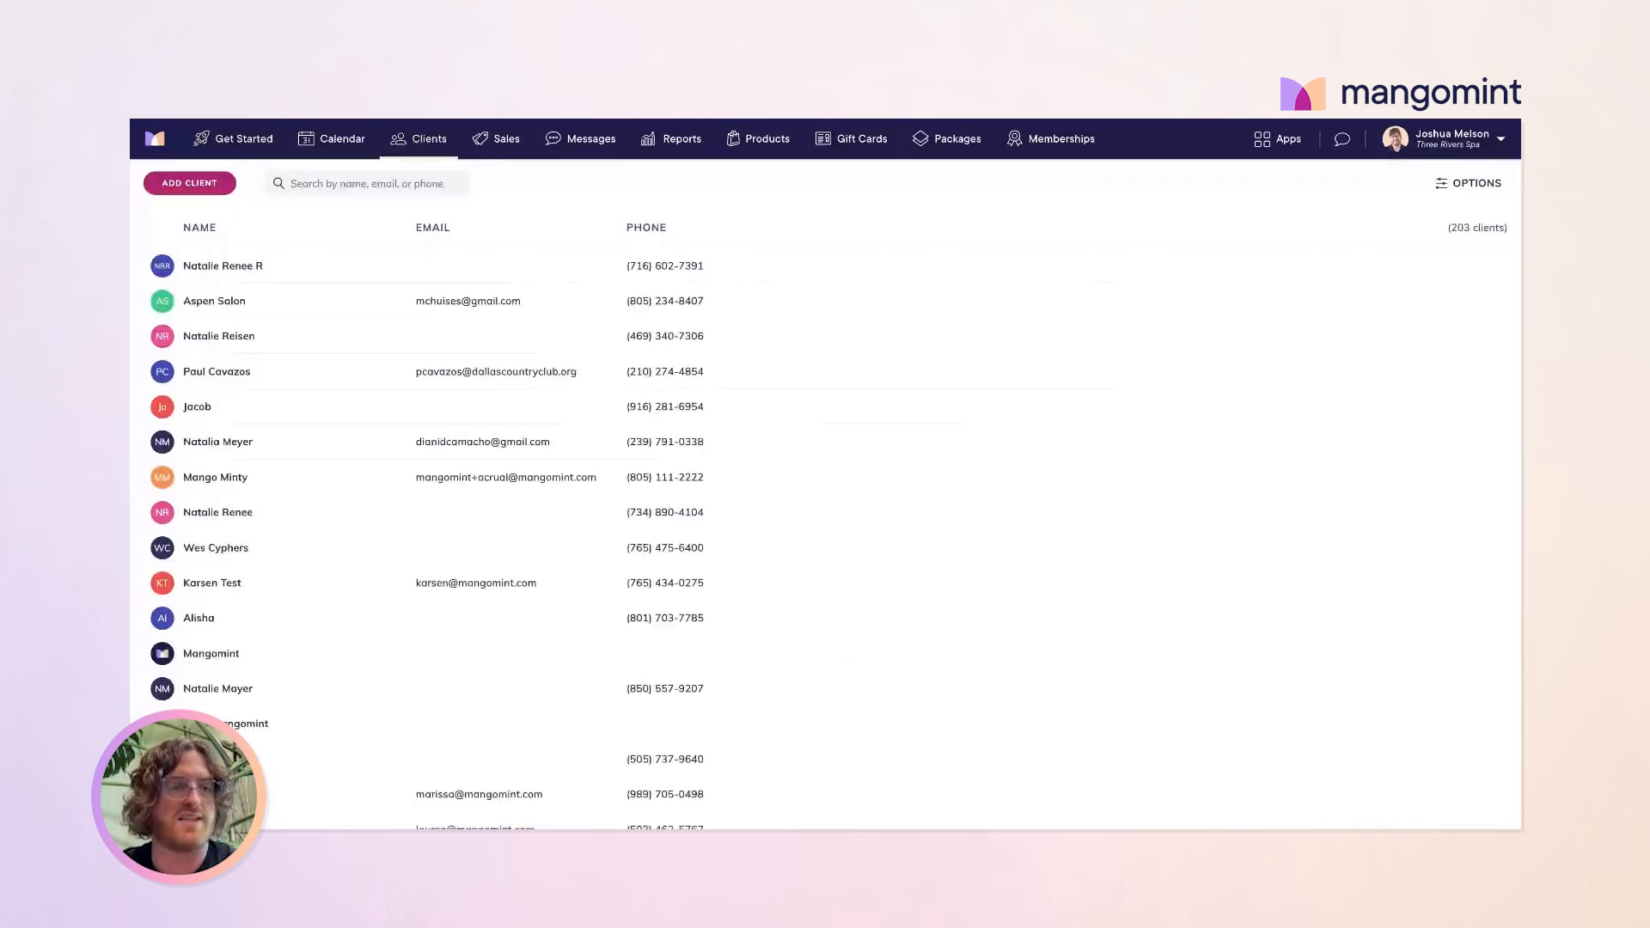
scroll(317, 507, "down", 10)
scroll(317, 508, "up", 2)
scroll(261, 427, "down", 3)
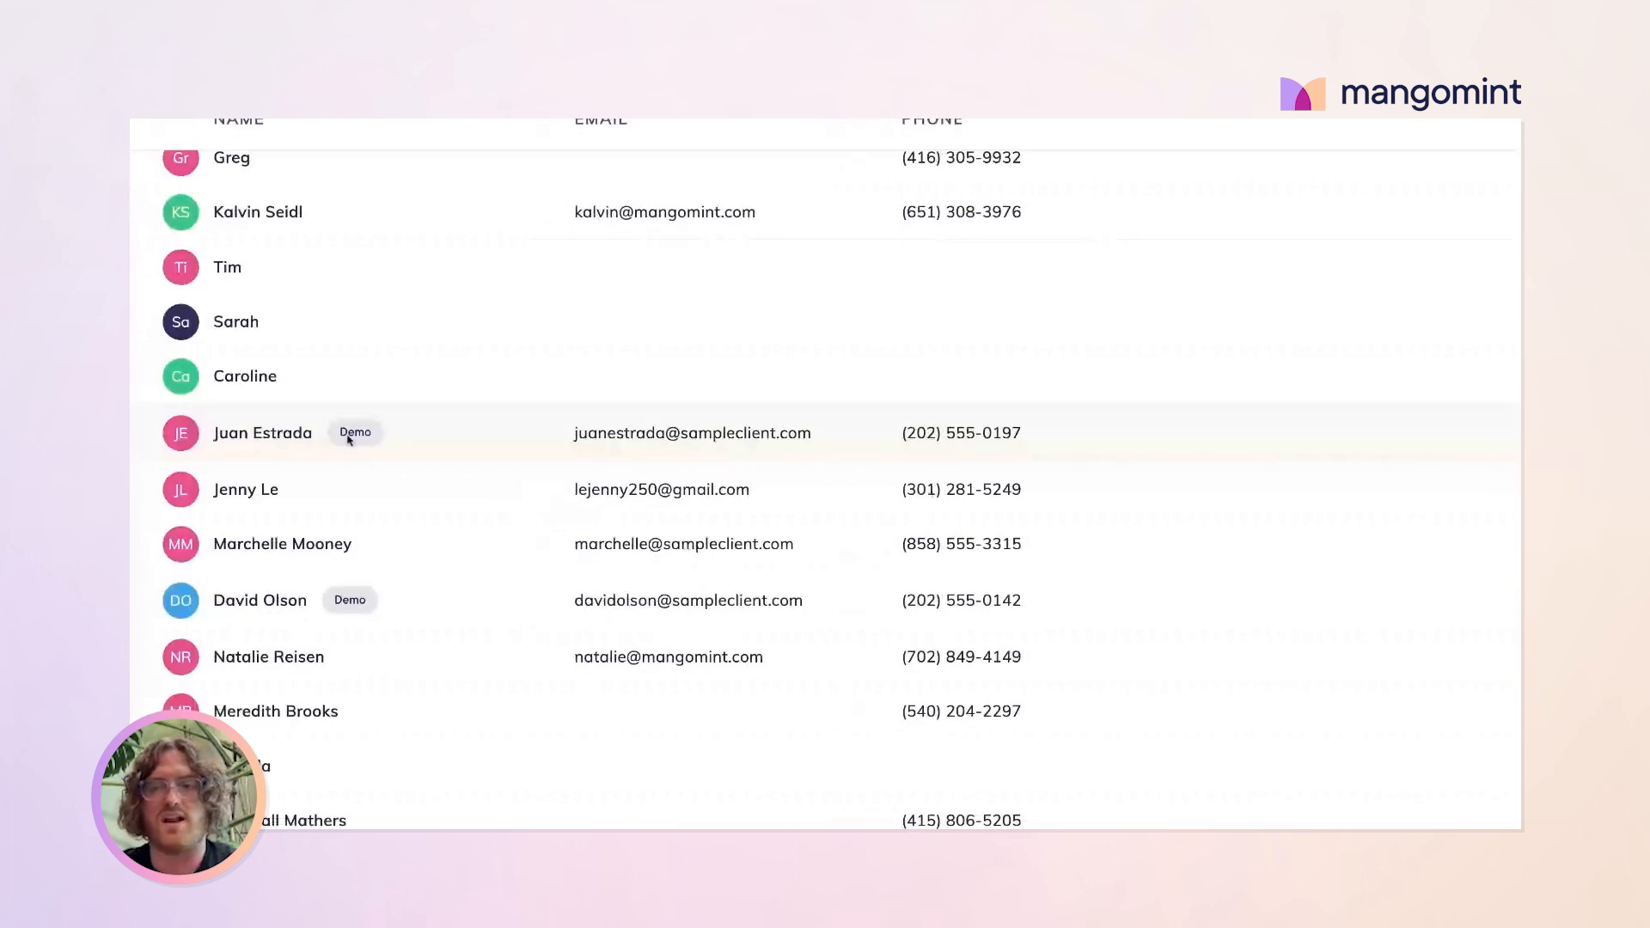
left_click(349, 439)
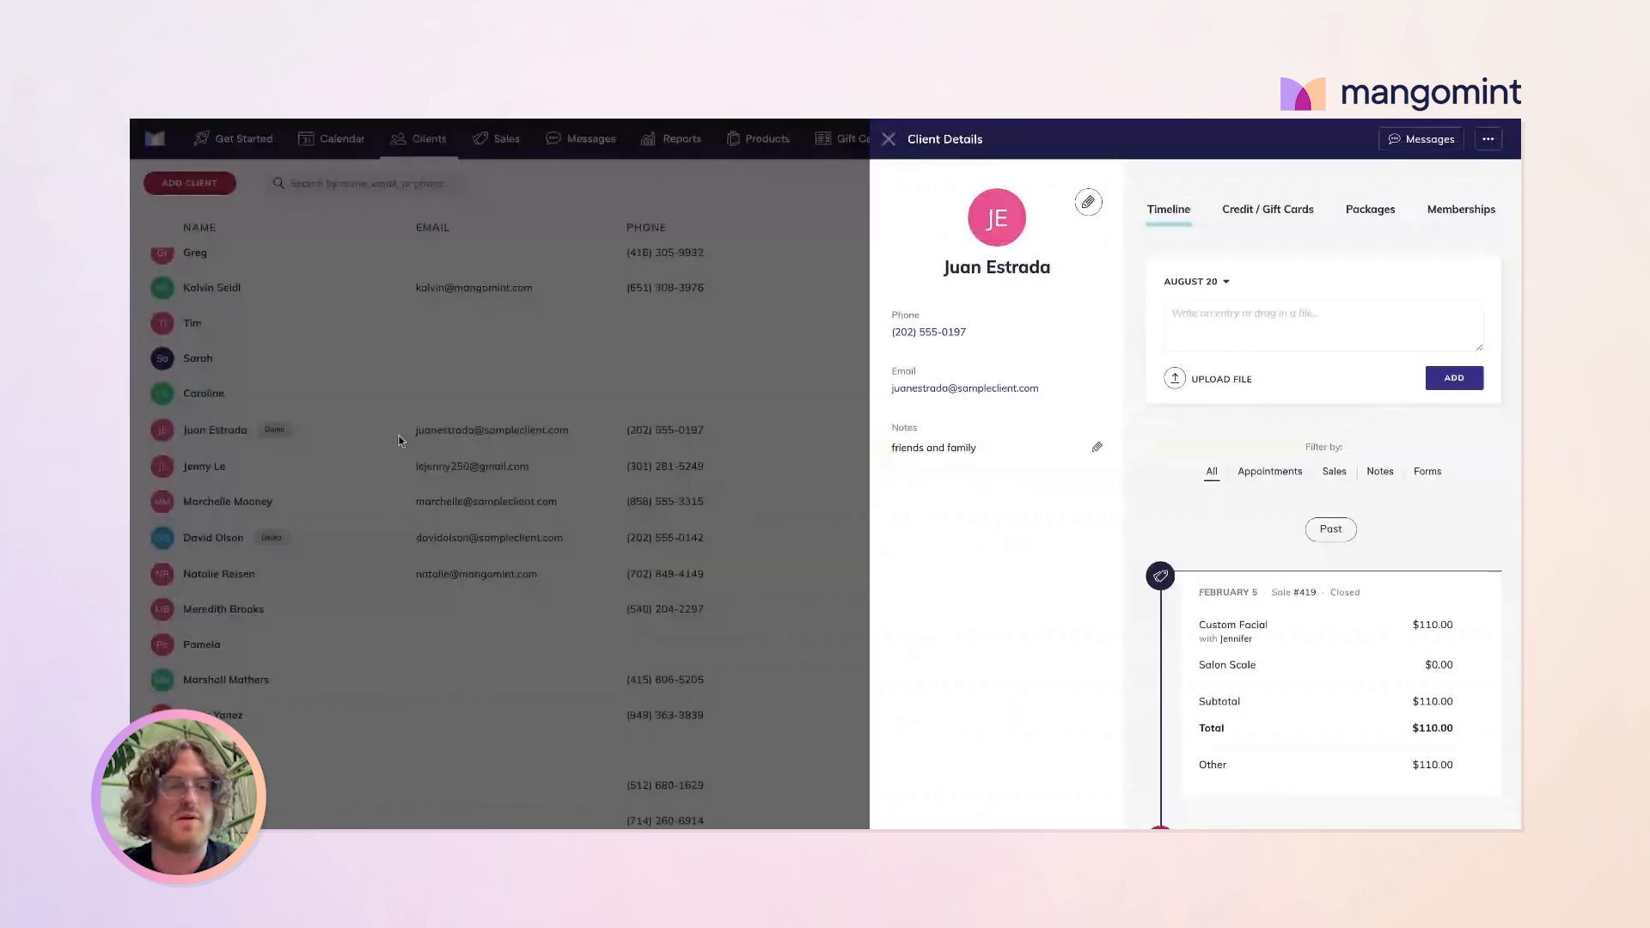
left_click(398, 441)
scroll(277, 395, "up", 15)
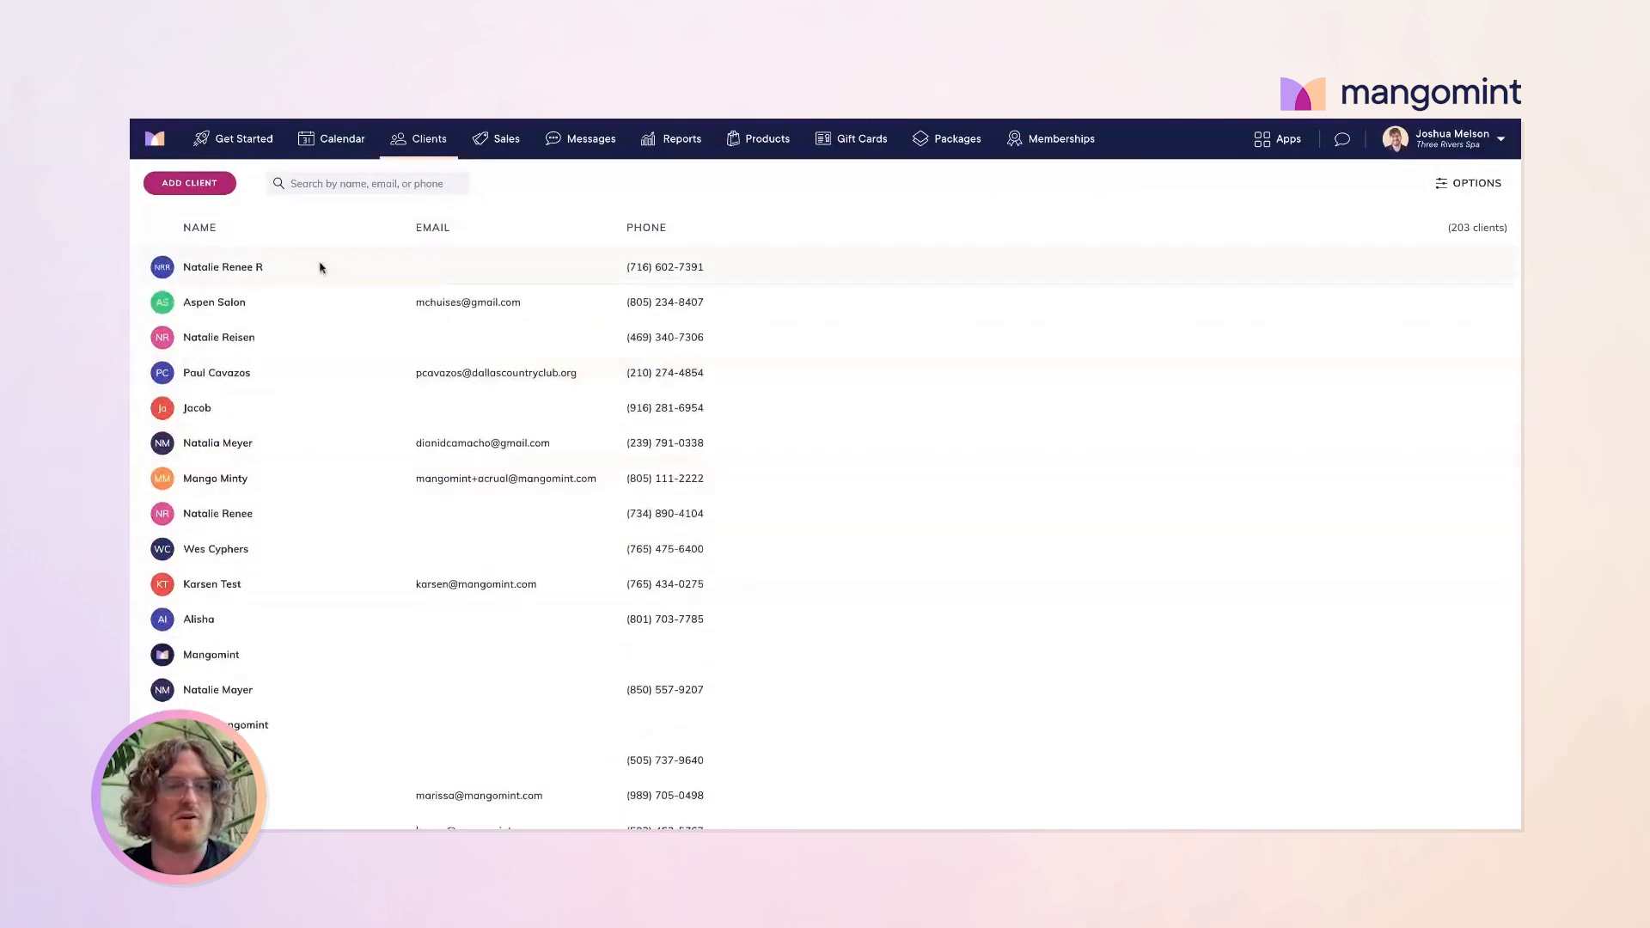
scroll(295, 472, "down", 15)
scroll(298, 468, "down", 1)
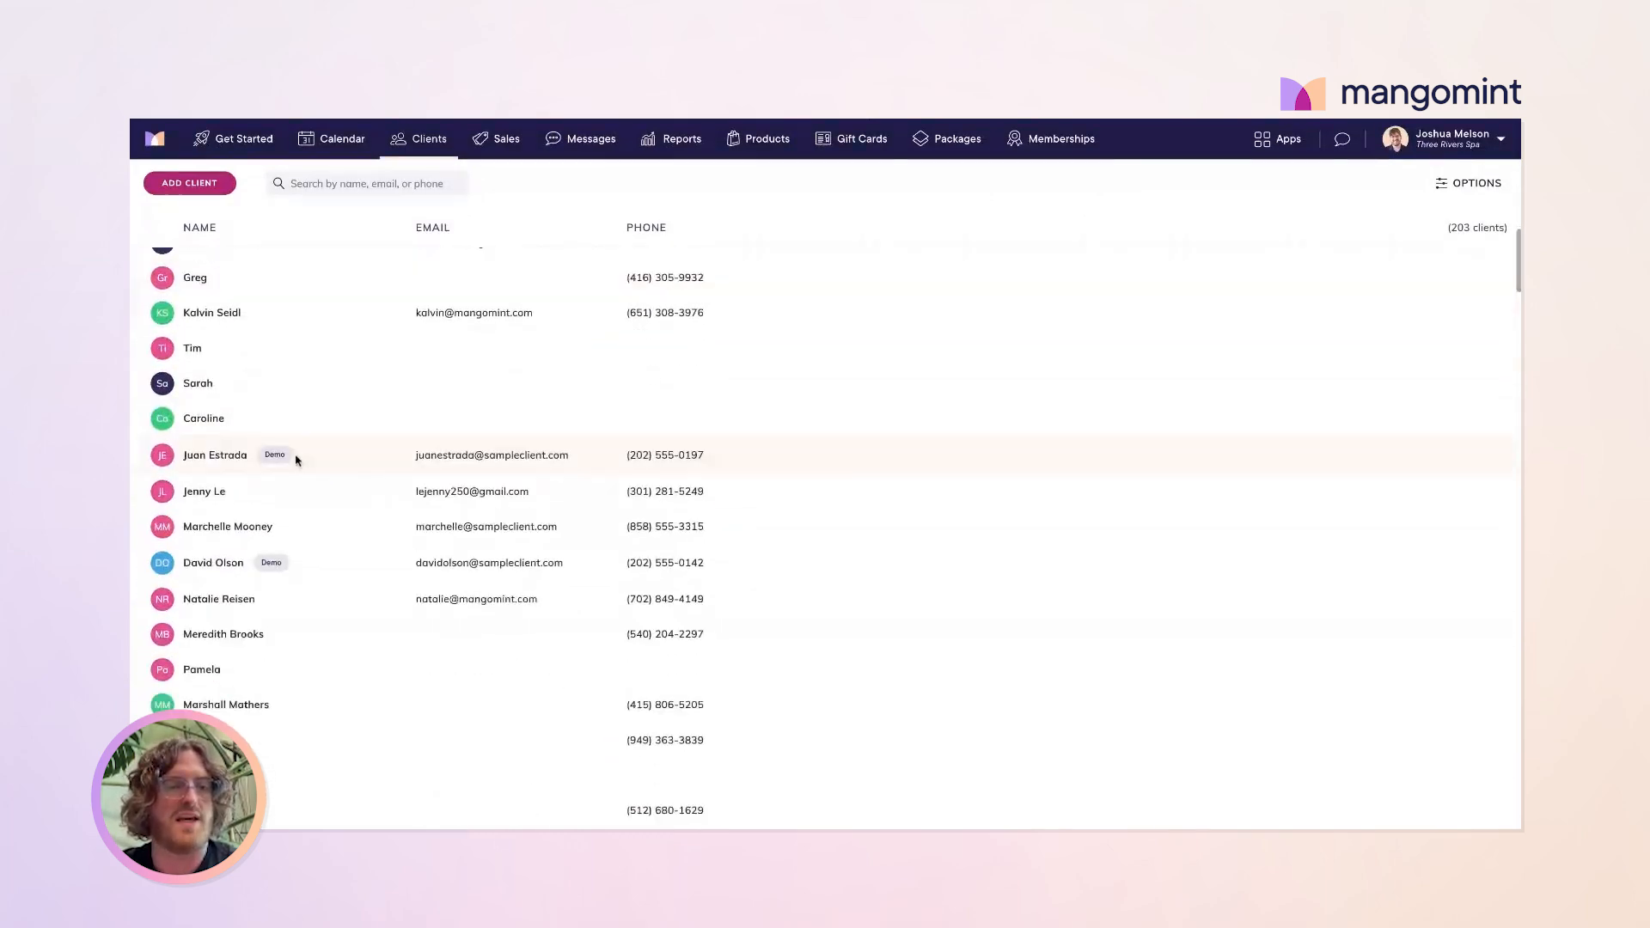
scroll(296, 459, "up", 15)
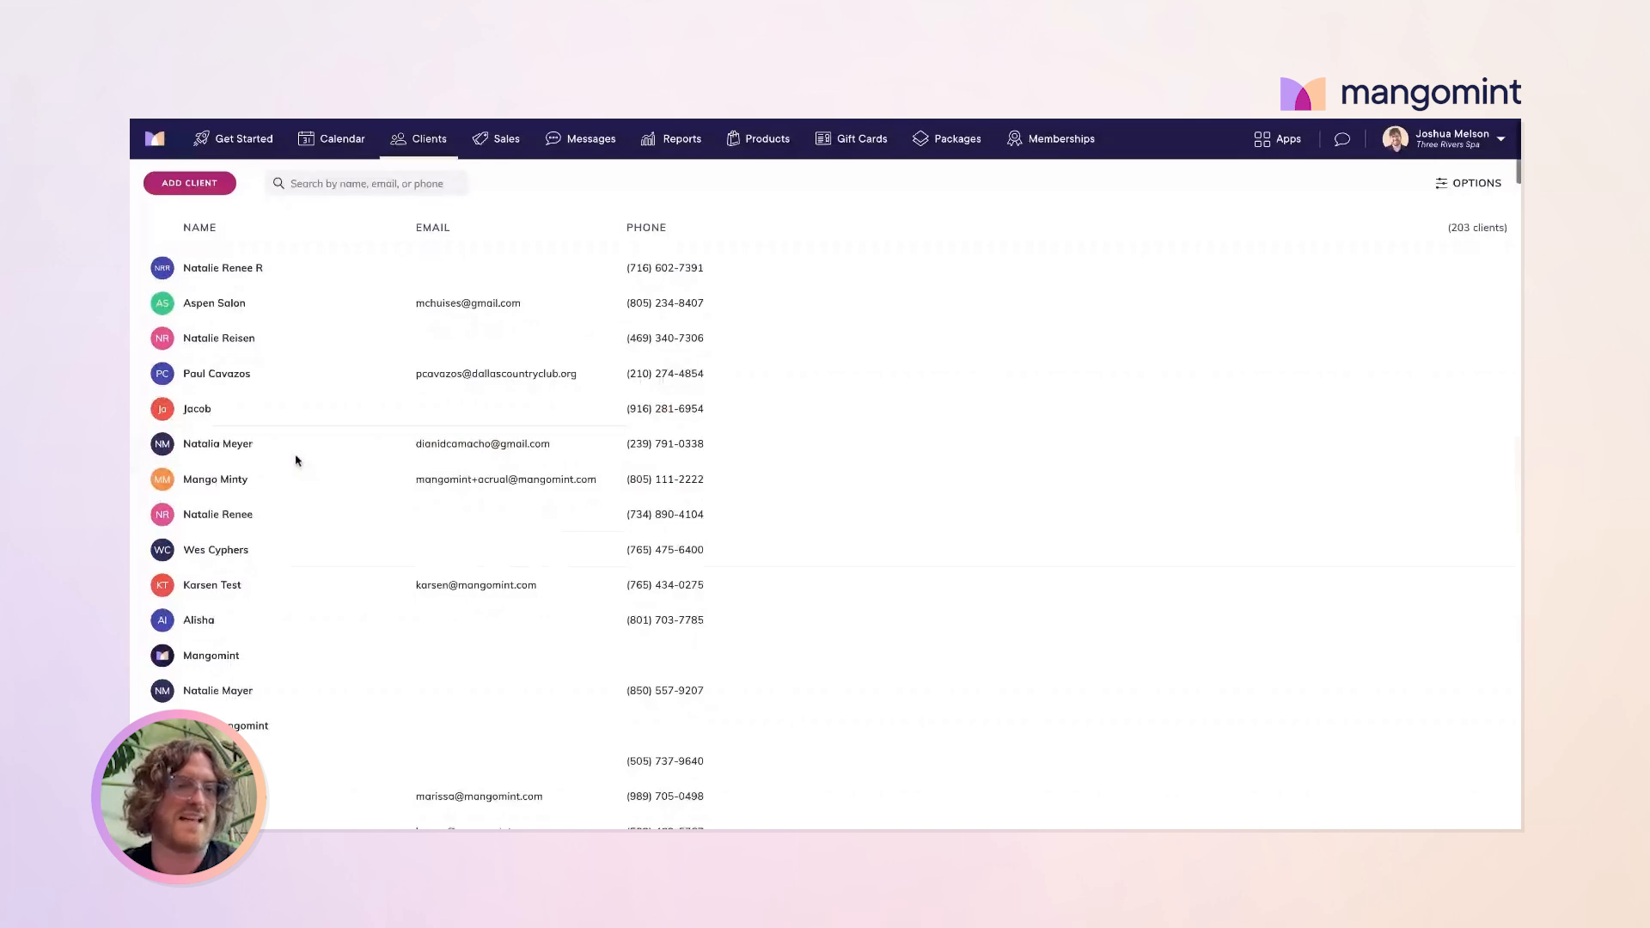
left_click(243, 151)
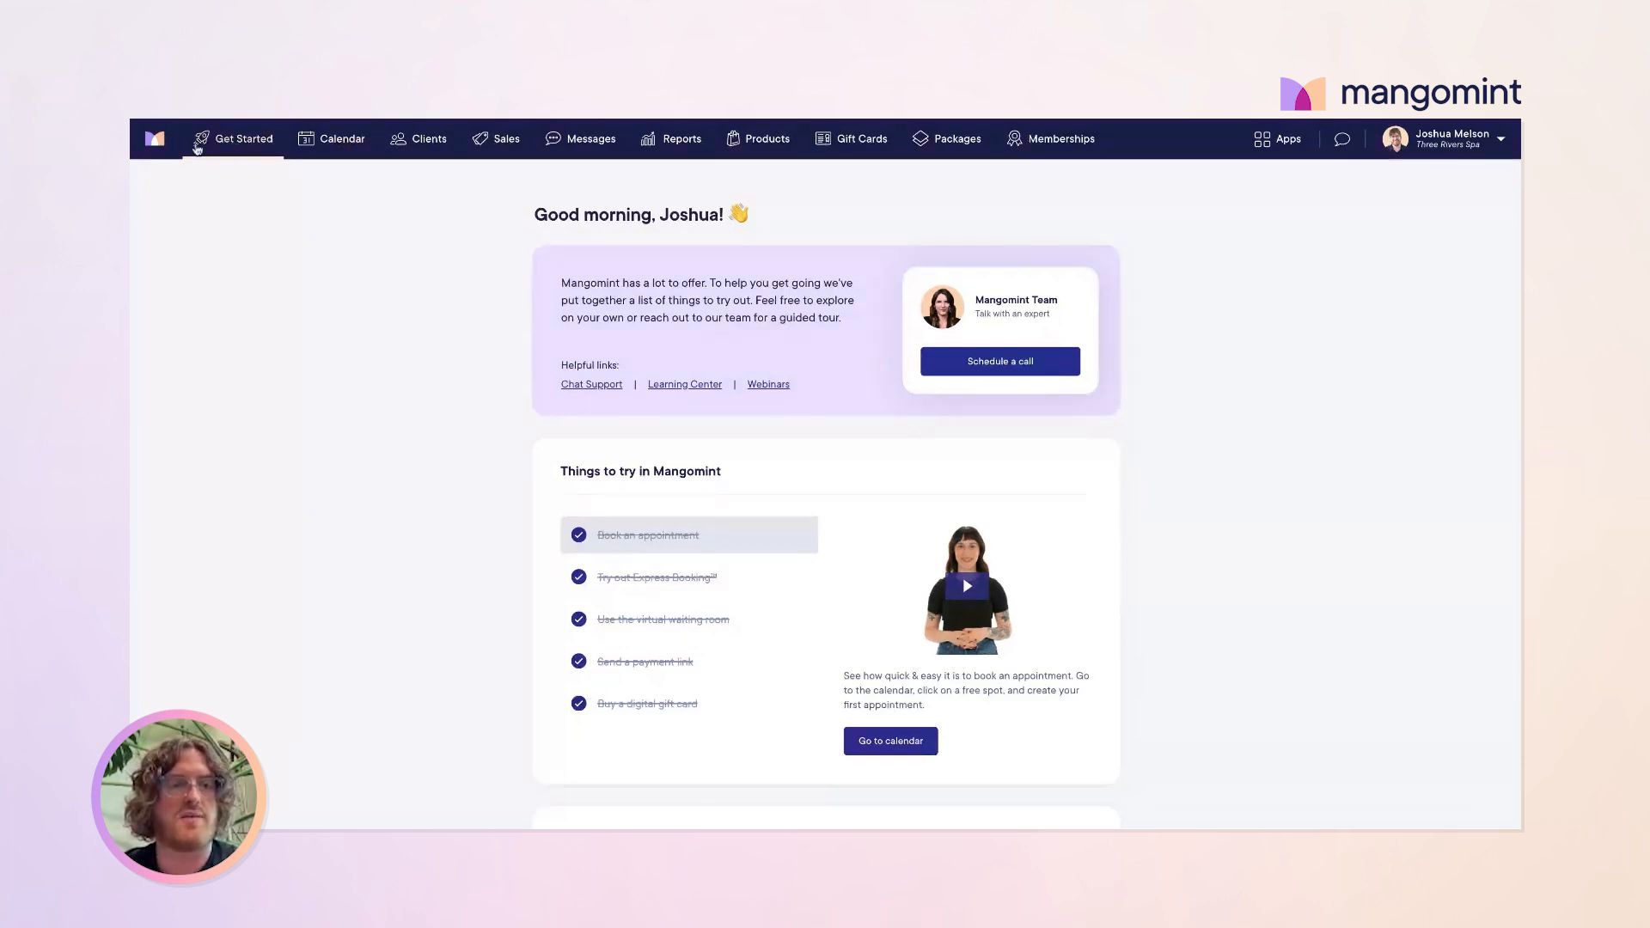
Step: Glance at the appointment calendar and the account profile menu, returning to Get Started
scroll(496, 335, "down", 2)
scroll(496, 335, "up", 2)
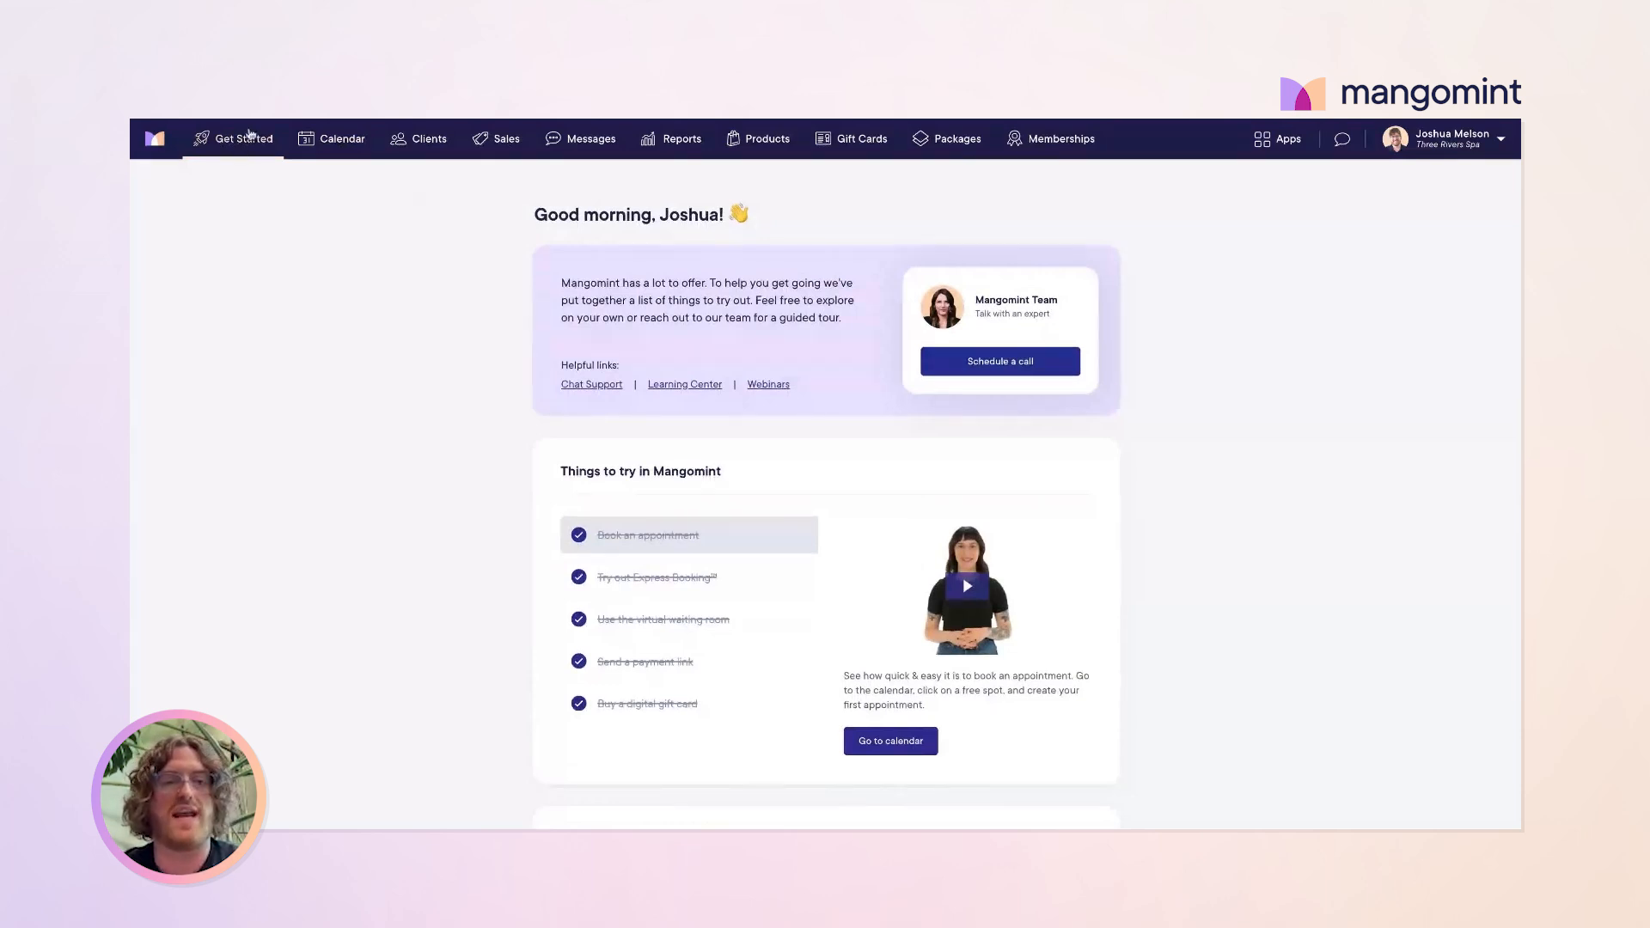
left_click(342, 143)
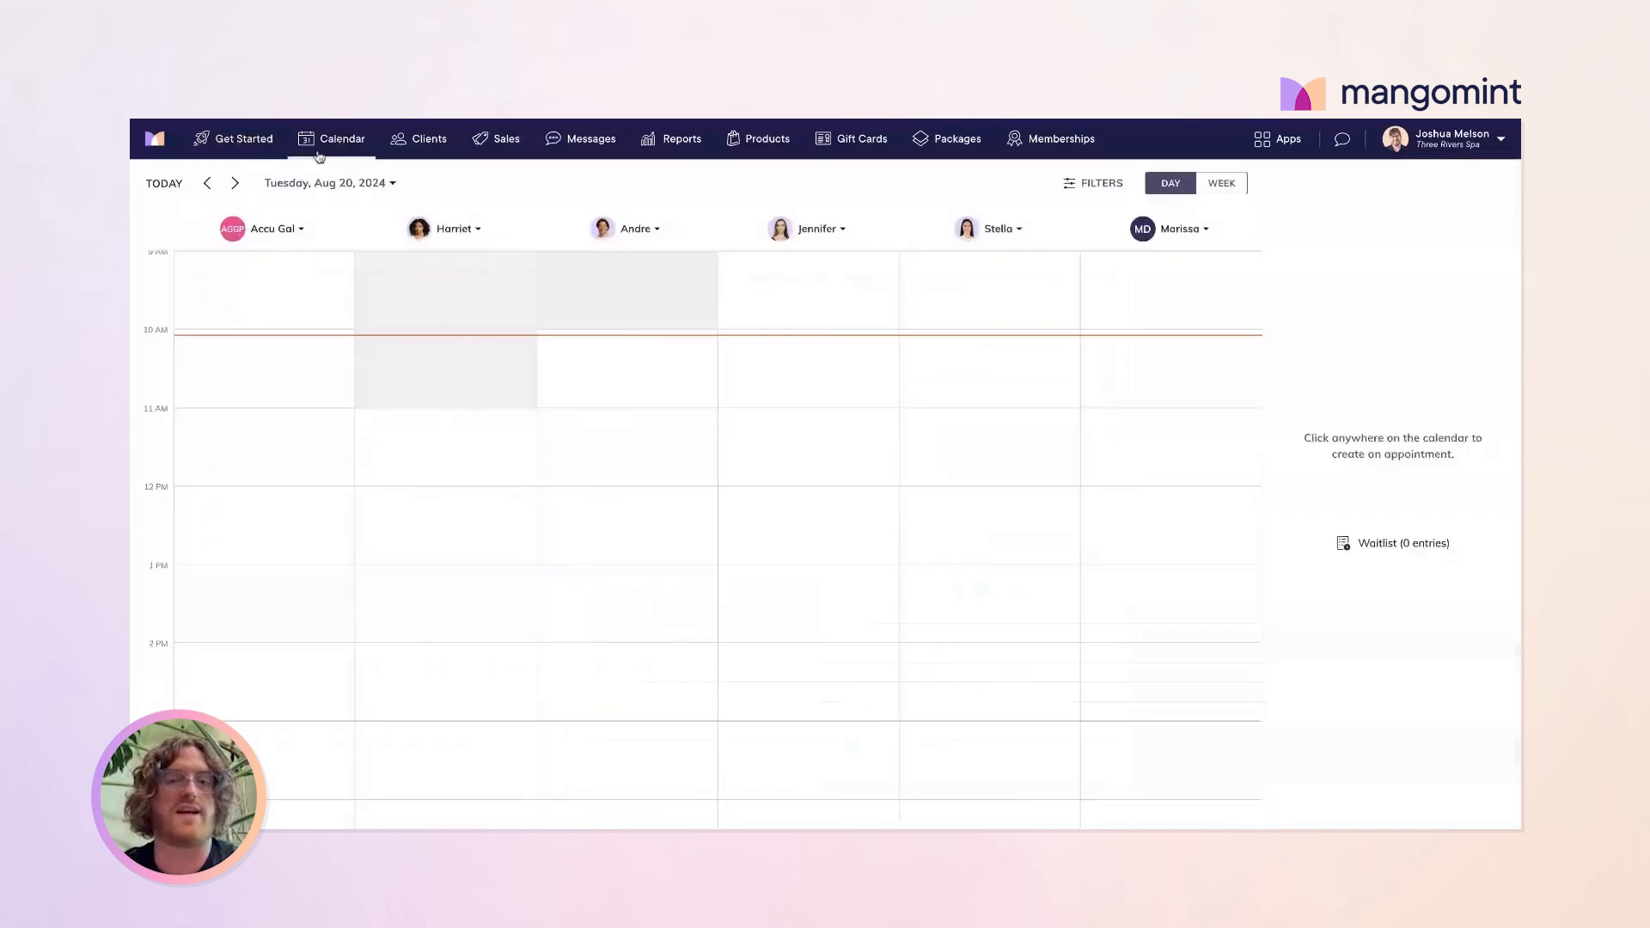
left_click(234, 139)
scroll(778, 389, "down", 1)
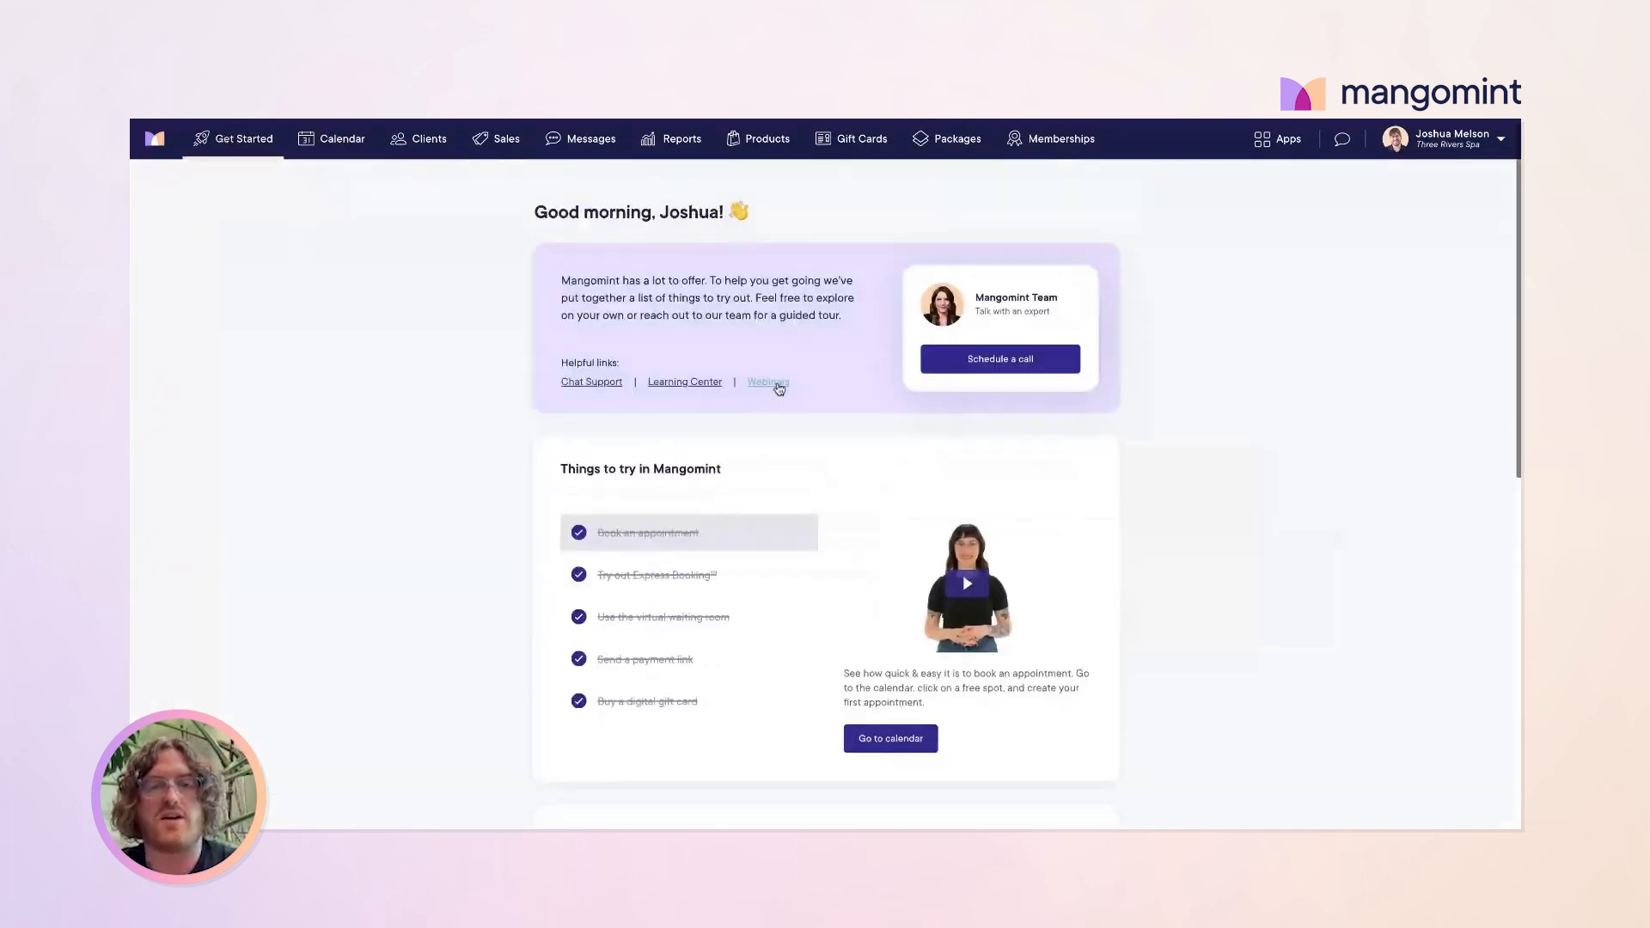
scroll(779, 389, "up", 1)
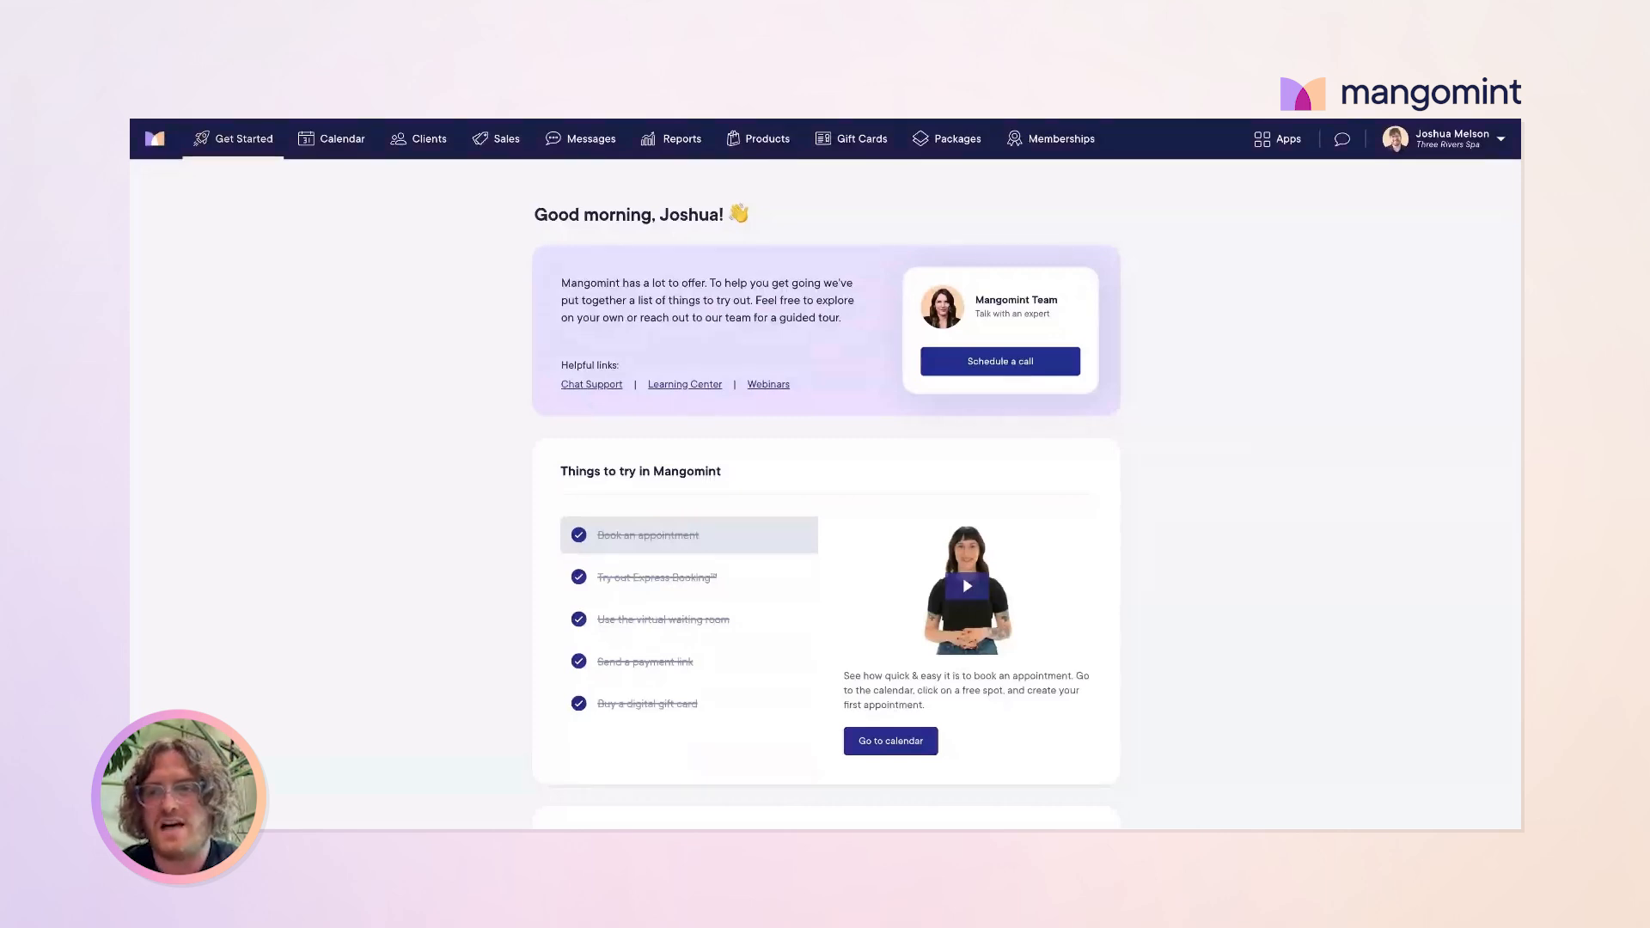
left_click(1465, 147)
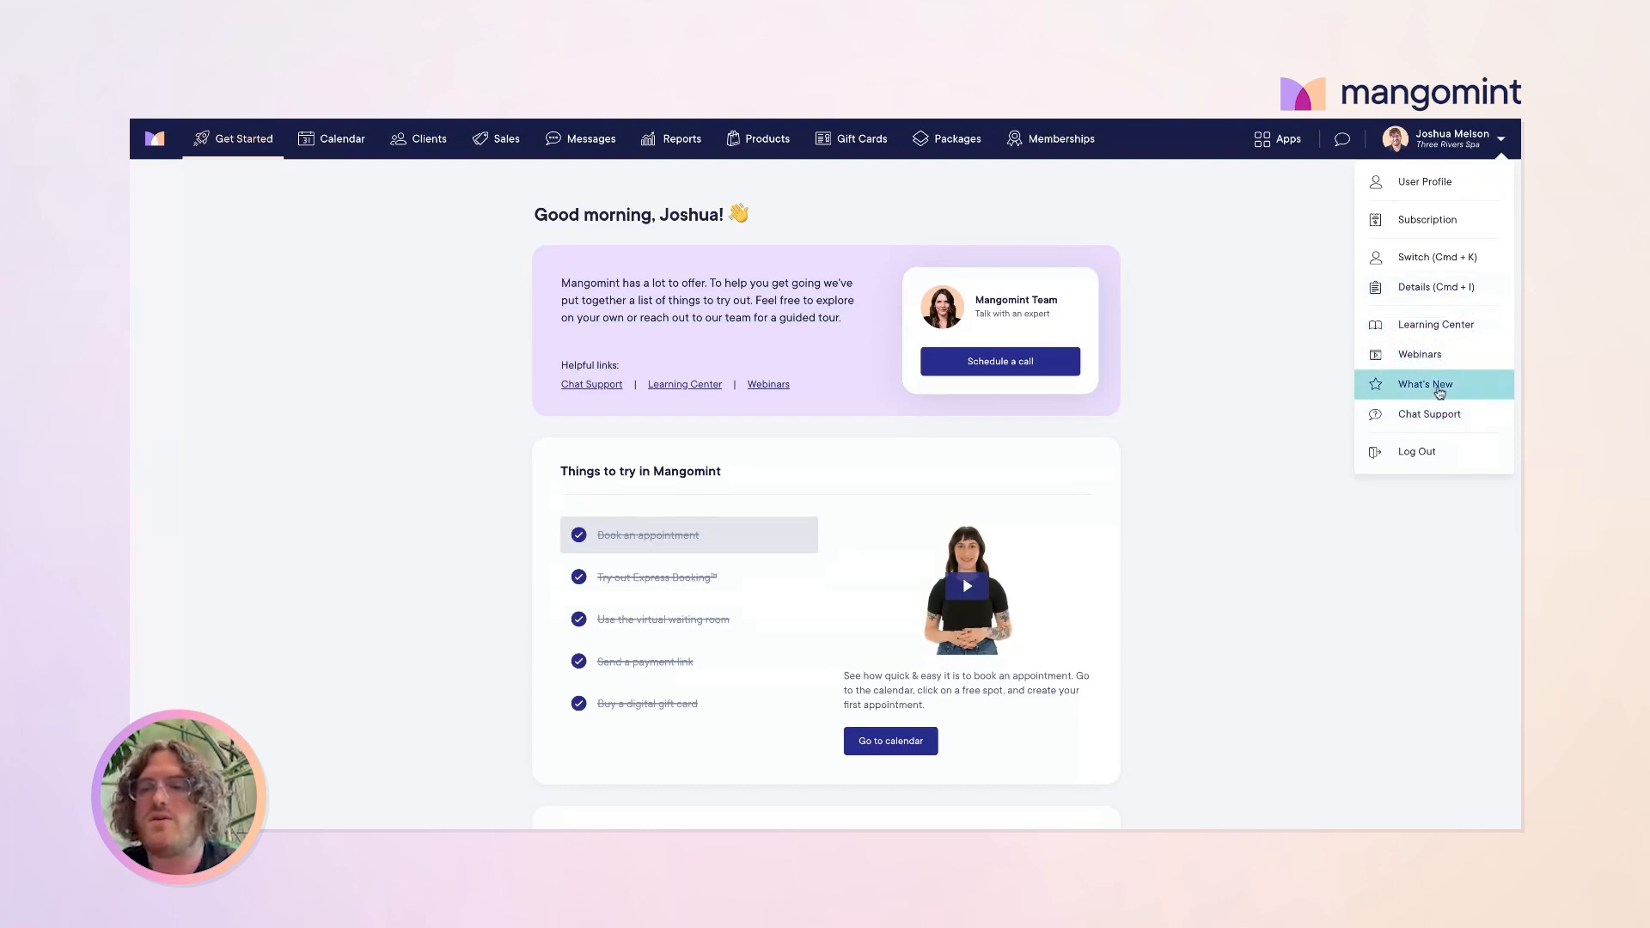
left_click(1277, 238)
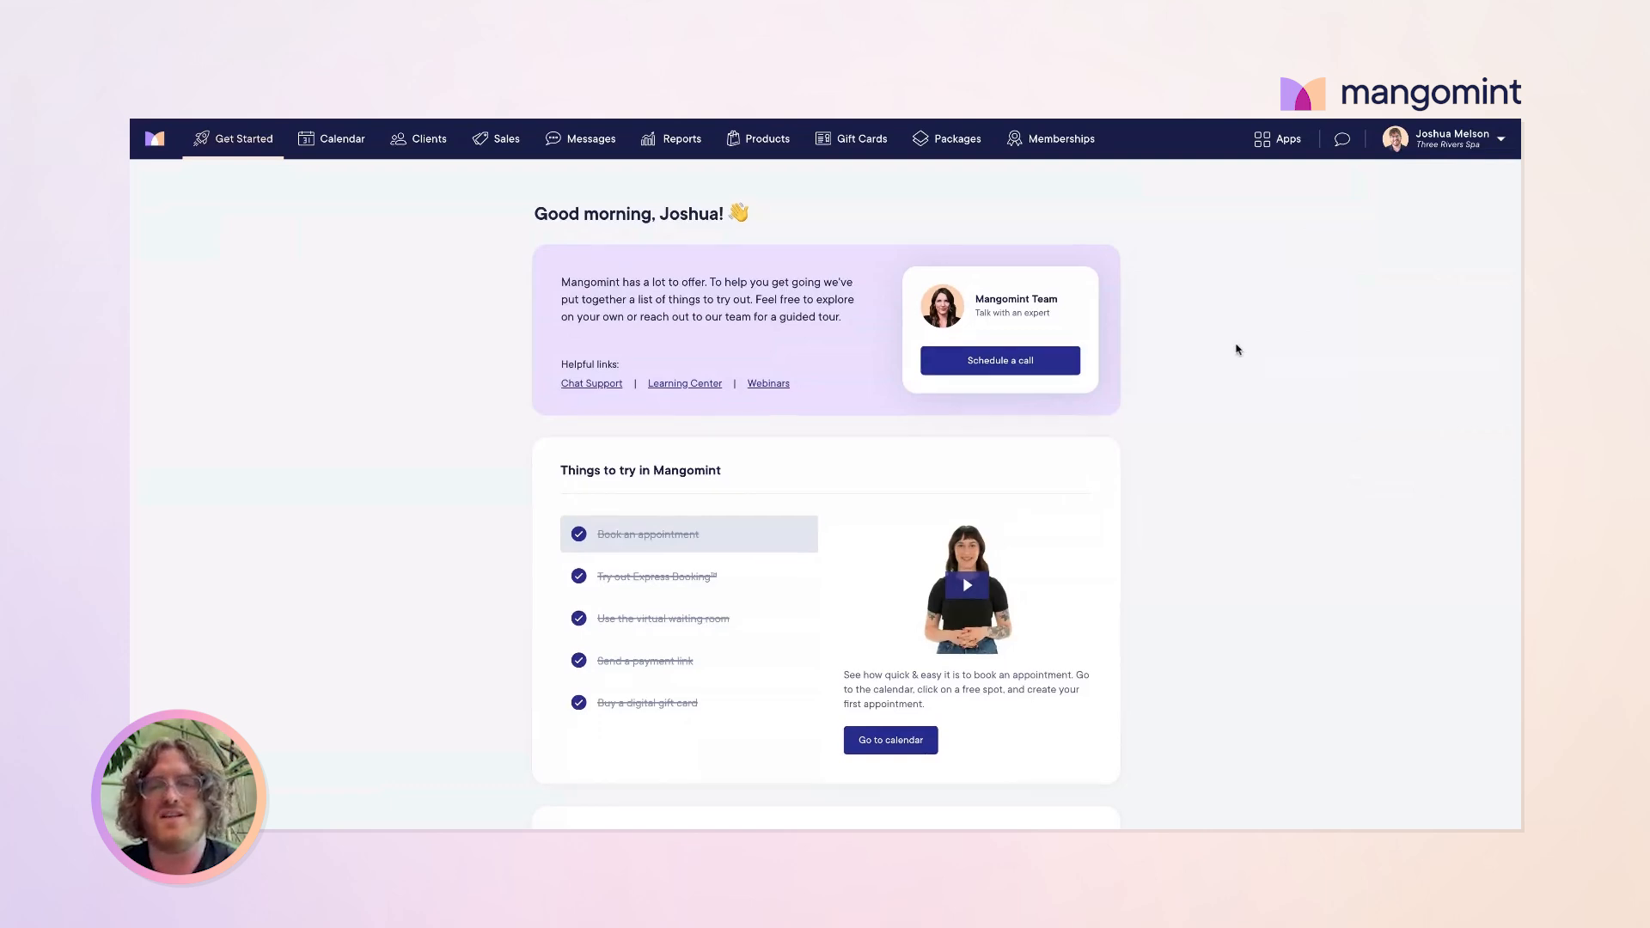
Step: Expand Basic account setup in the Setup Guide and open the business website task's settings
scroll(1238, 350, "down", 1)
scroll(1216, 347, "up", 1)
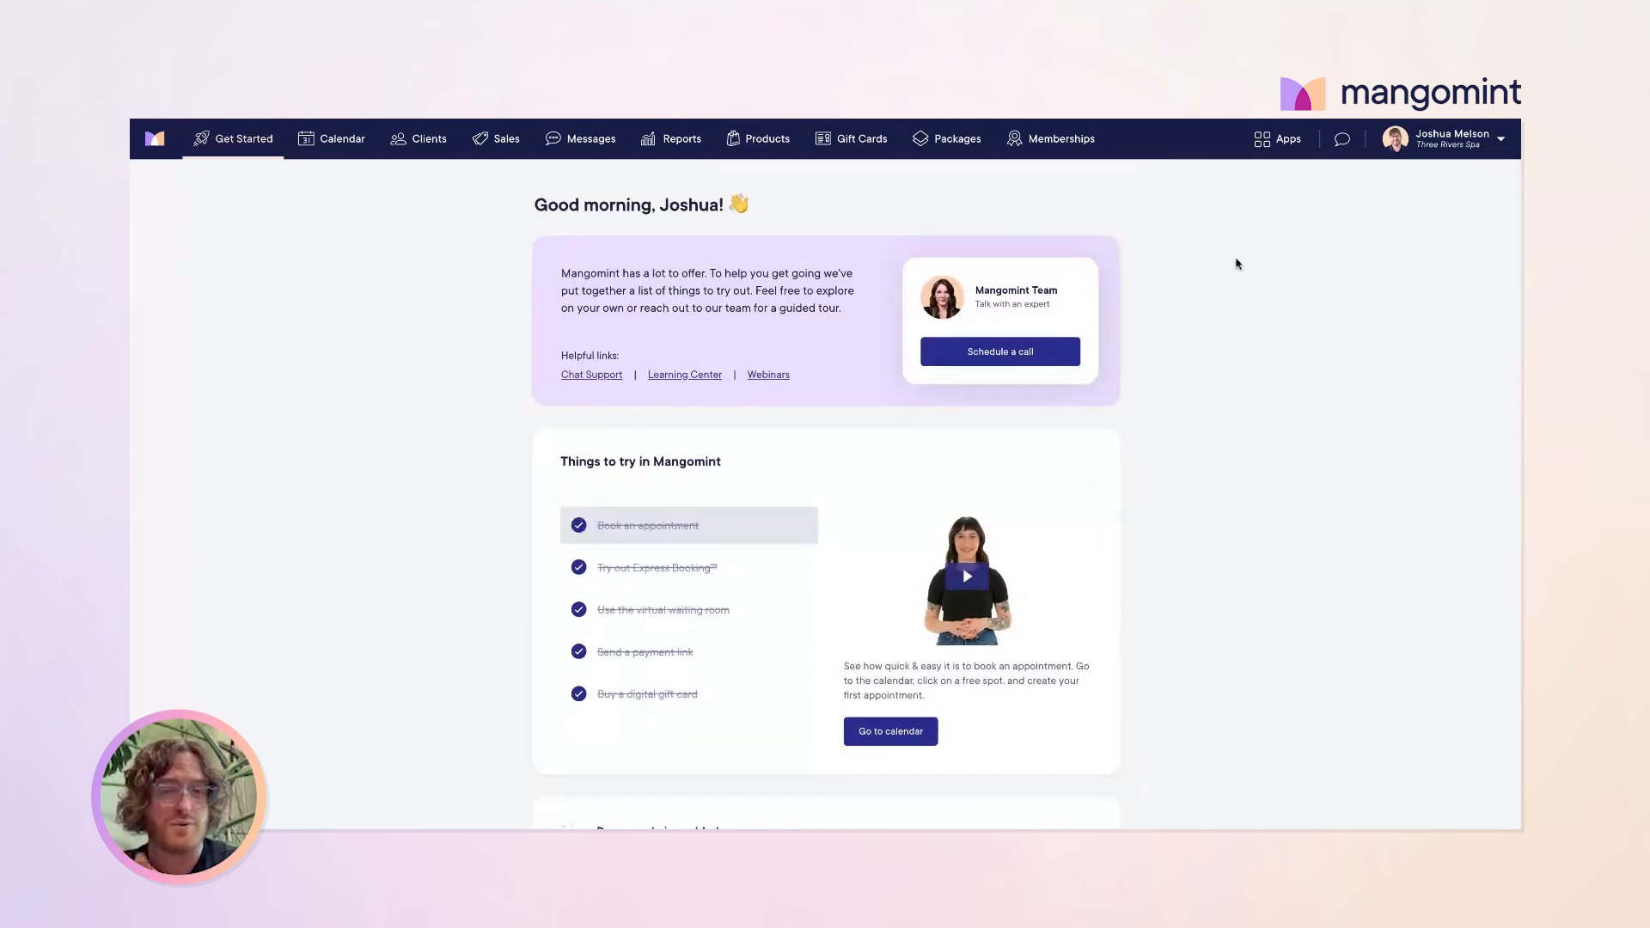
scroll(829, 364, "down", 1)
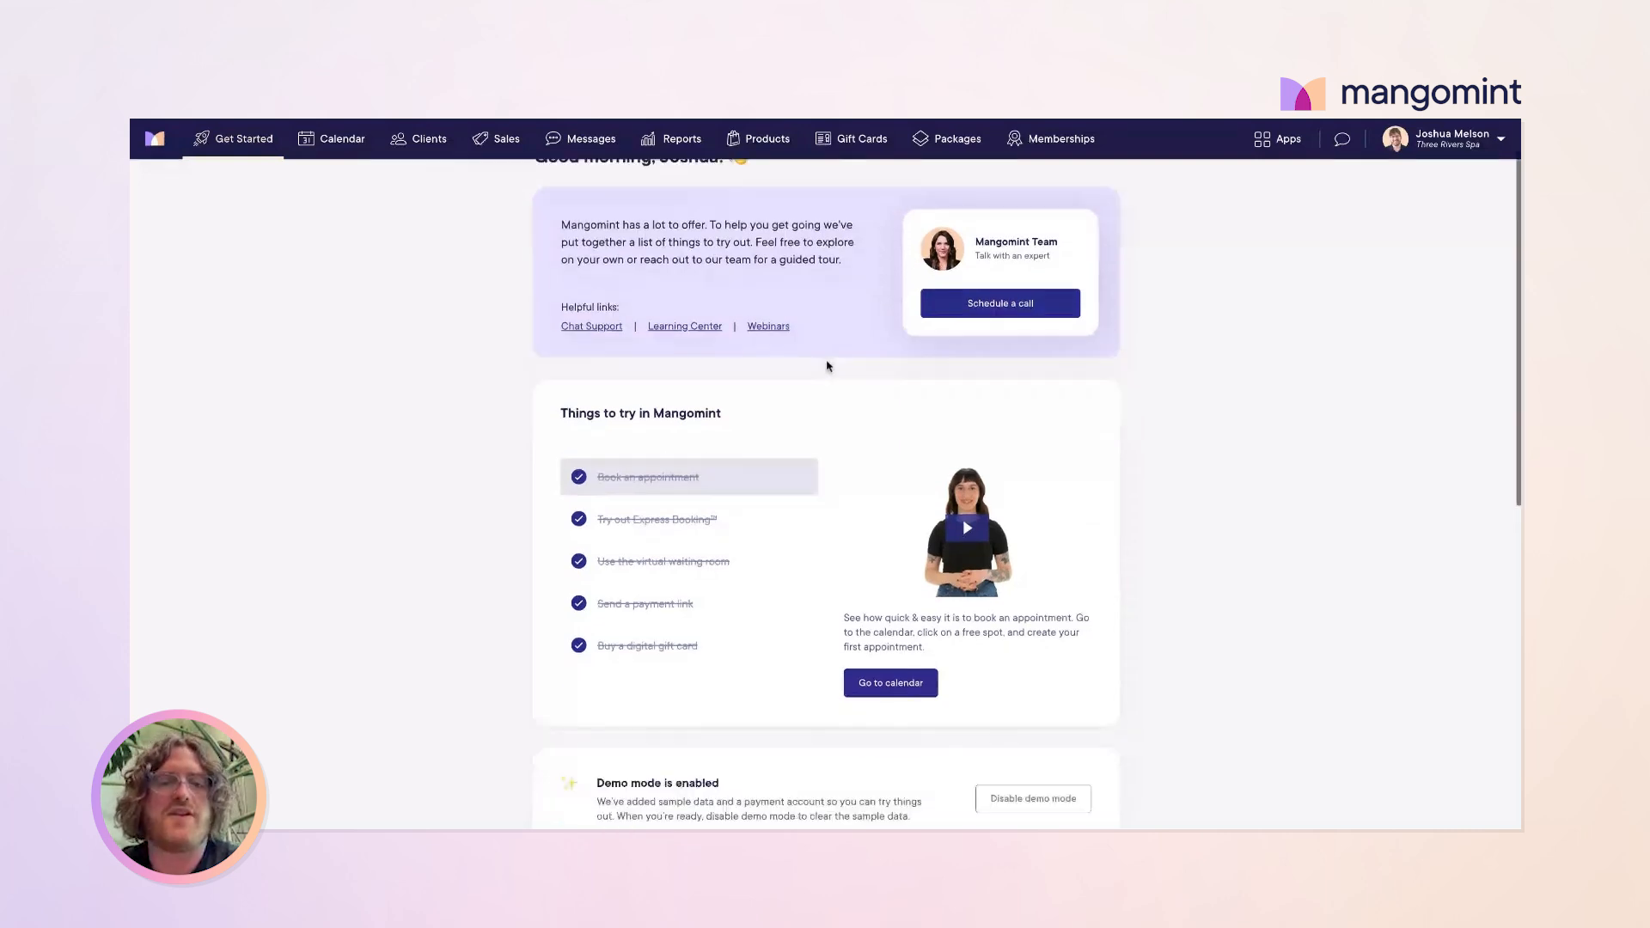
scroll(828, 366, "down", 1)
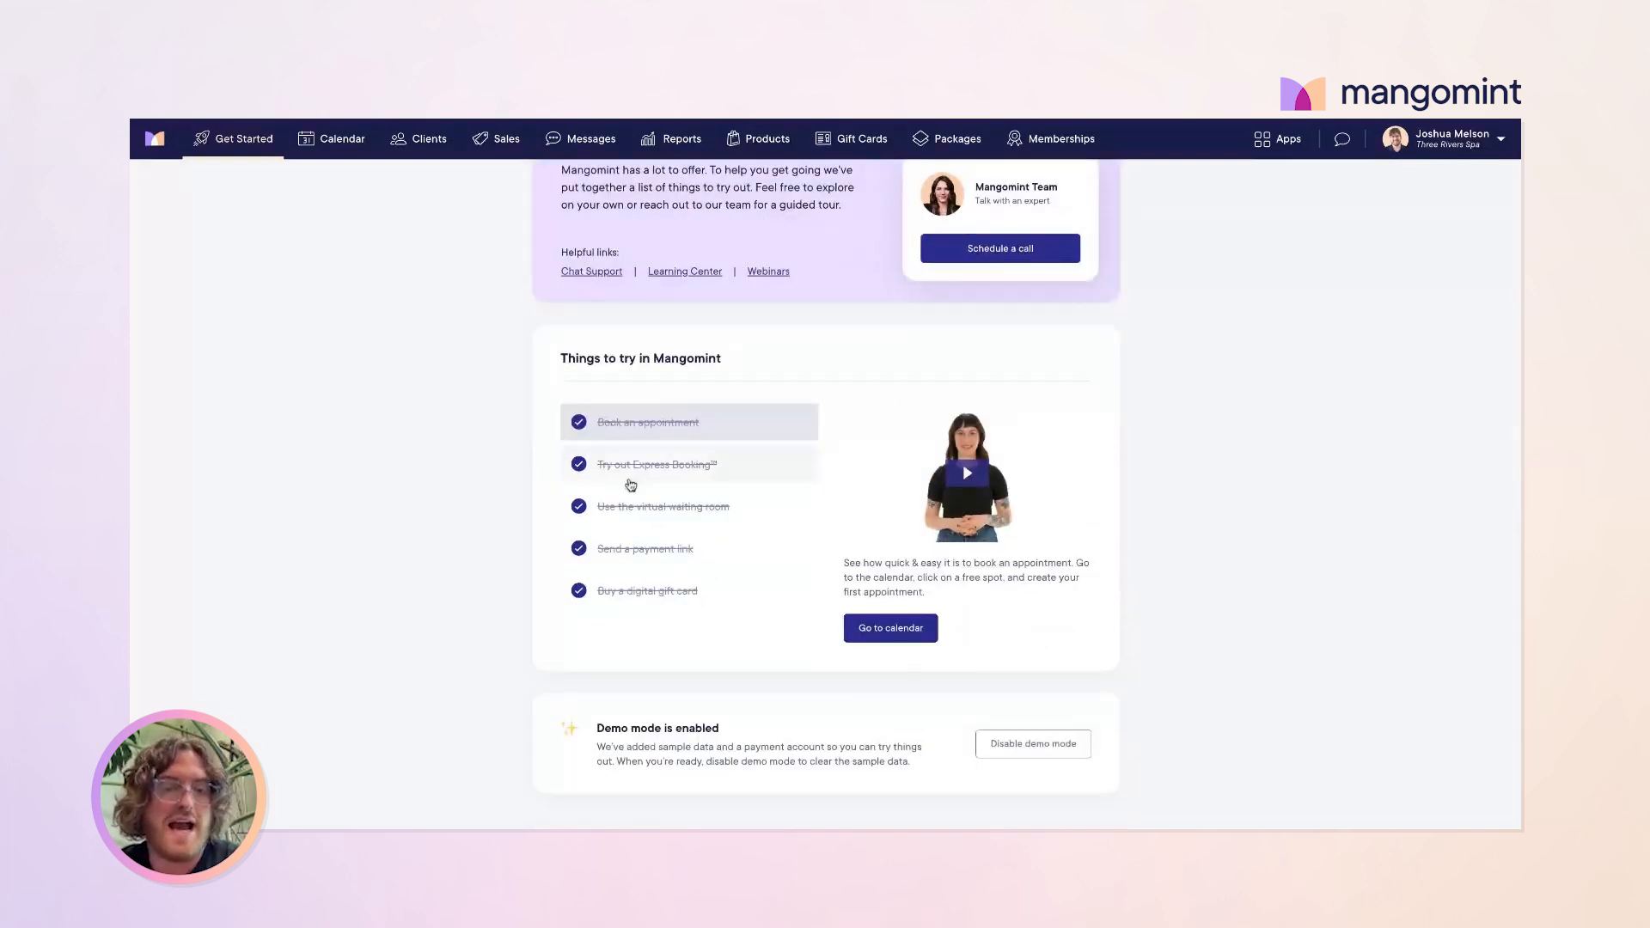
scroll(752, 479, "down", 8)
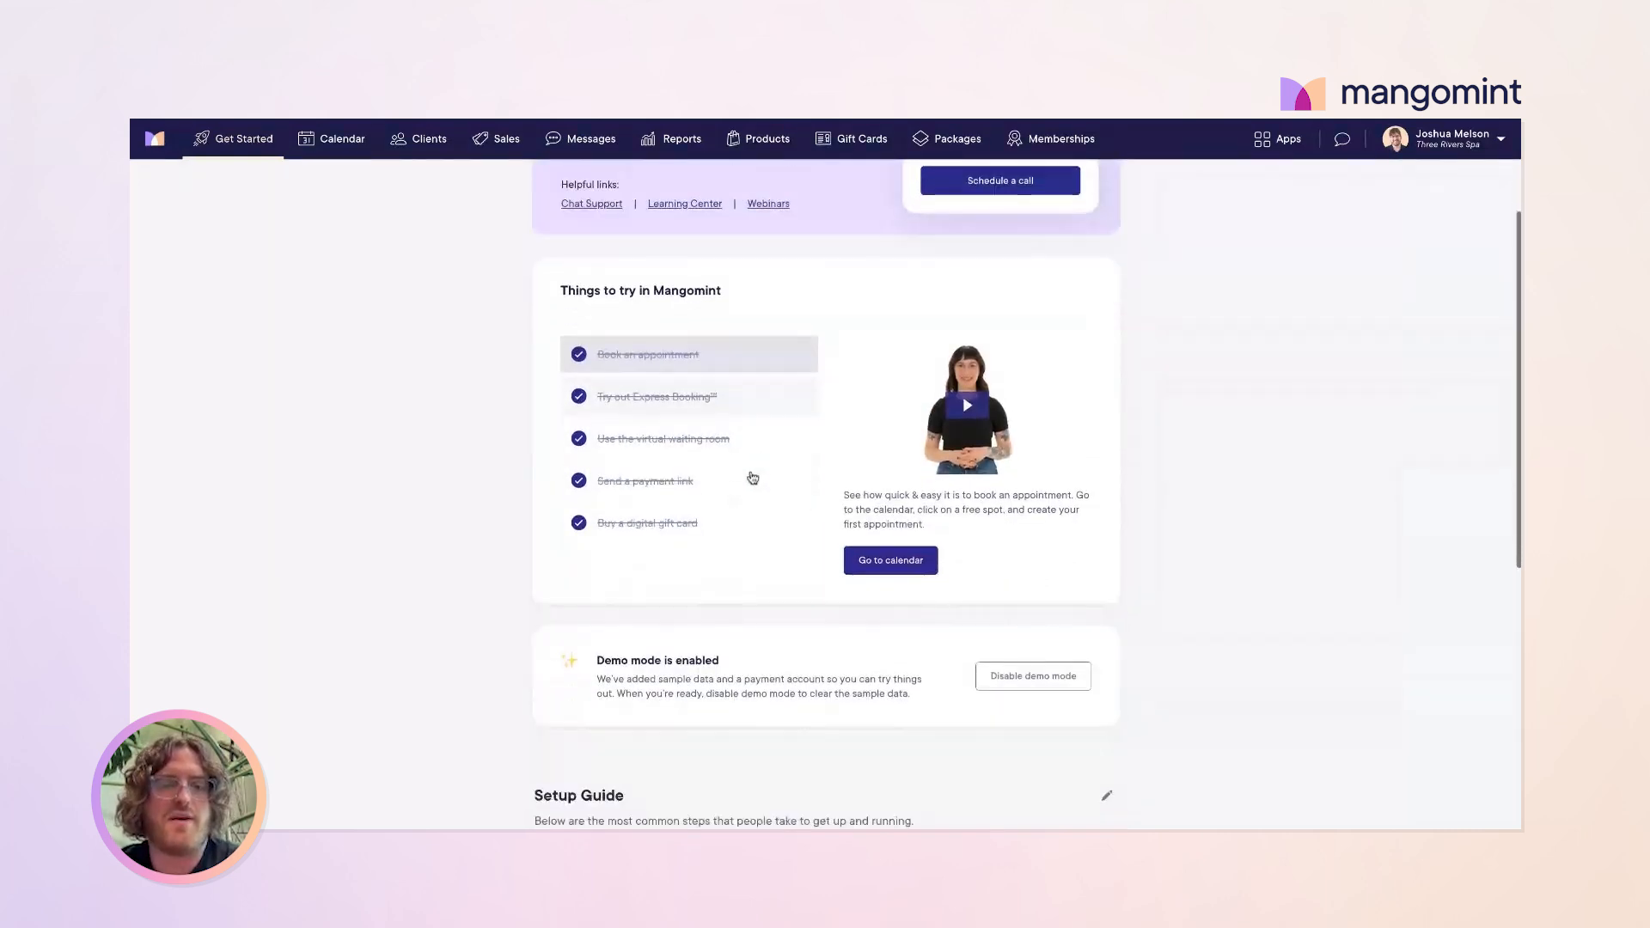
scroll(752, 479, "down", 2)
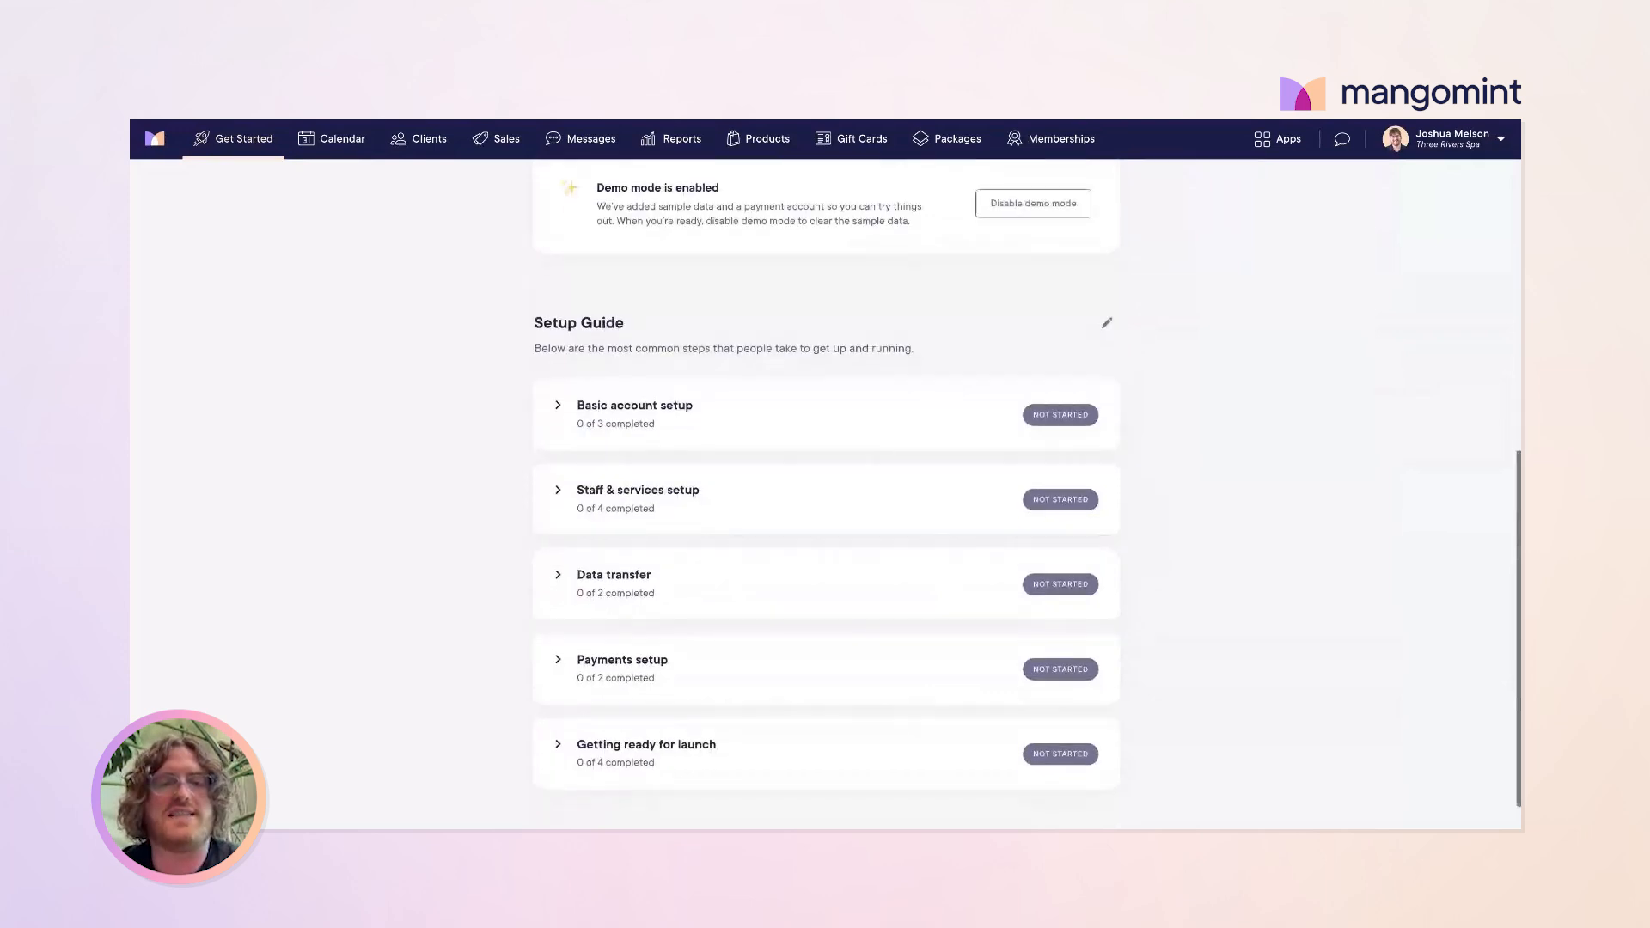
scroll(825, 481, "down", 1)
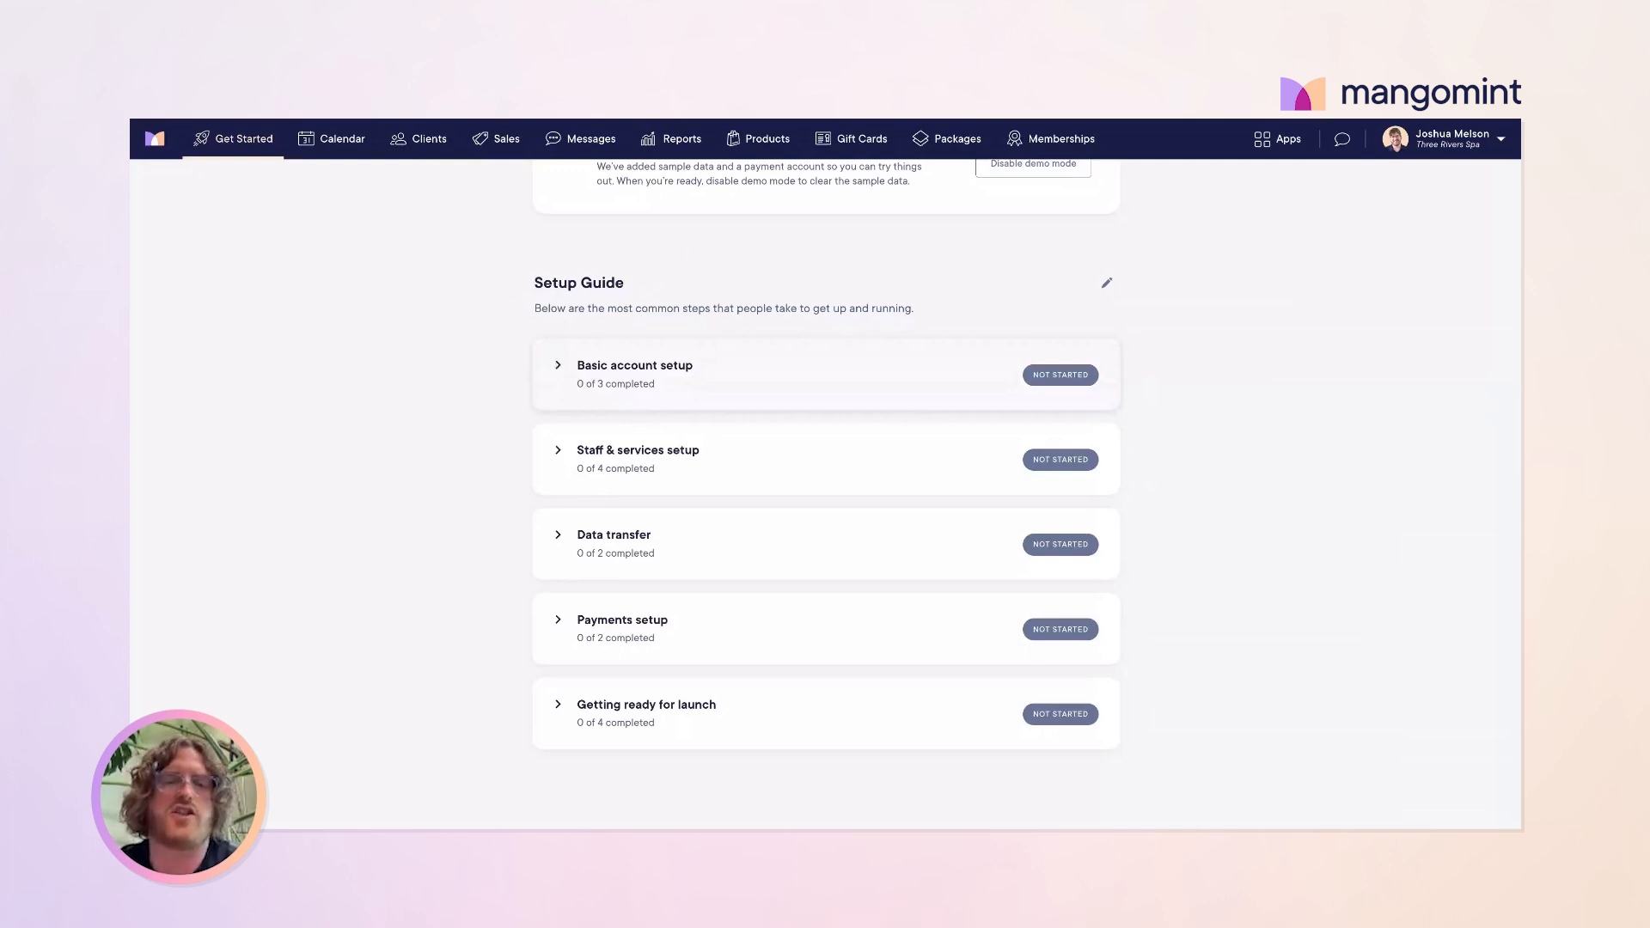
left_click(634, 375)
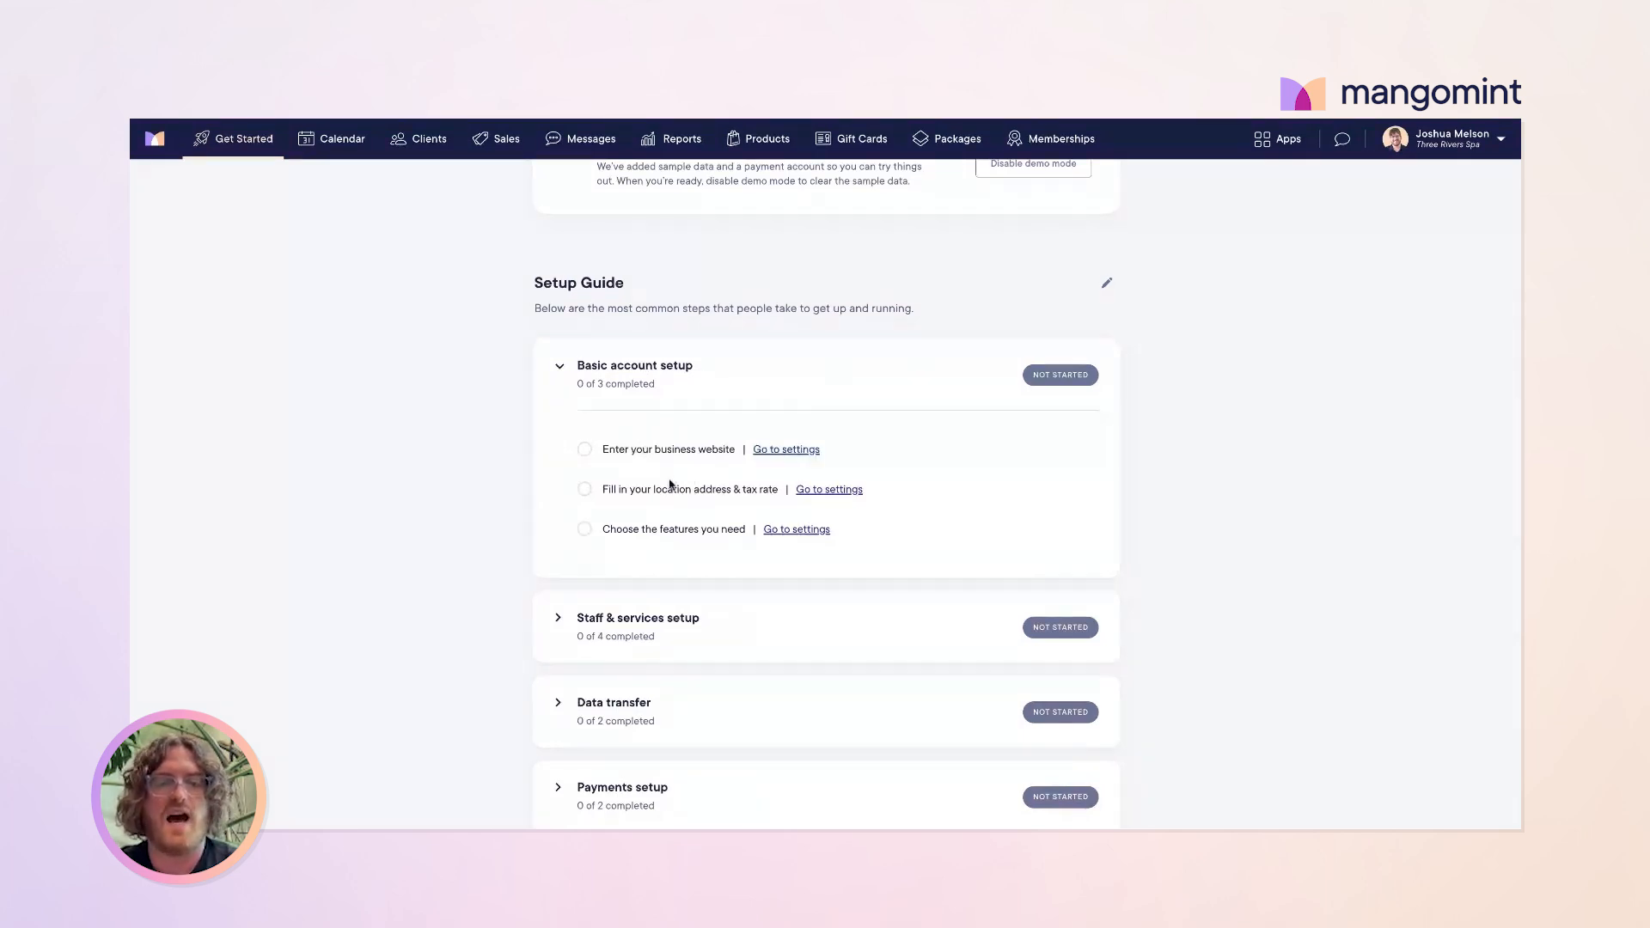
left_click(796, 452)
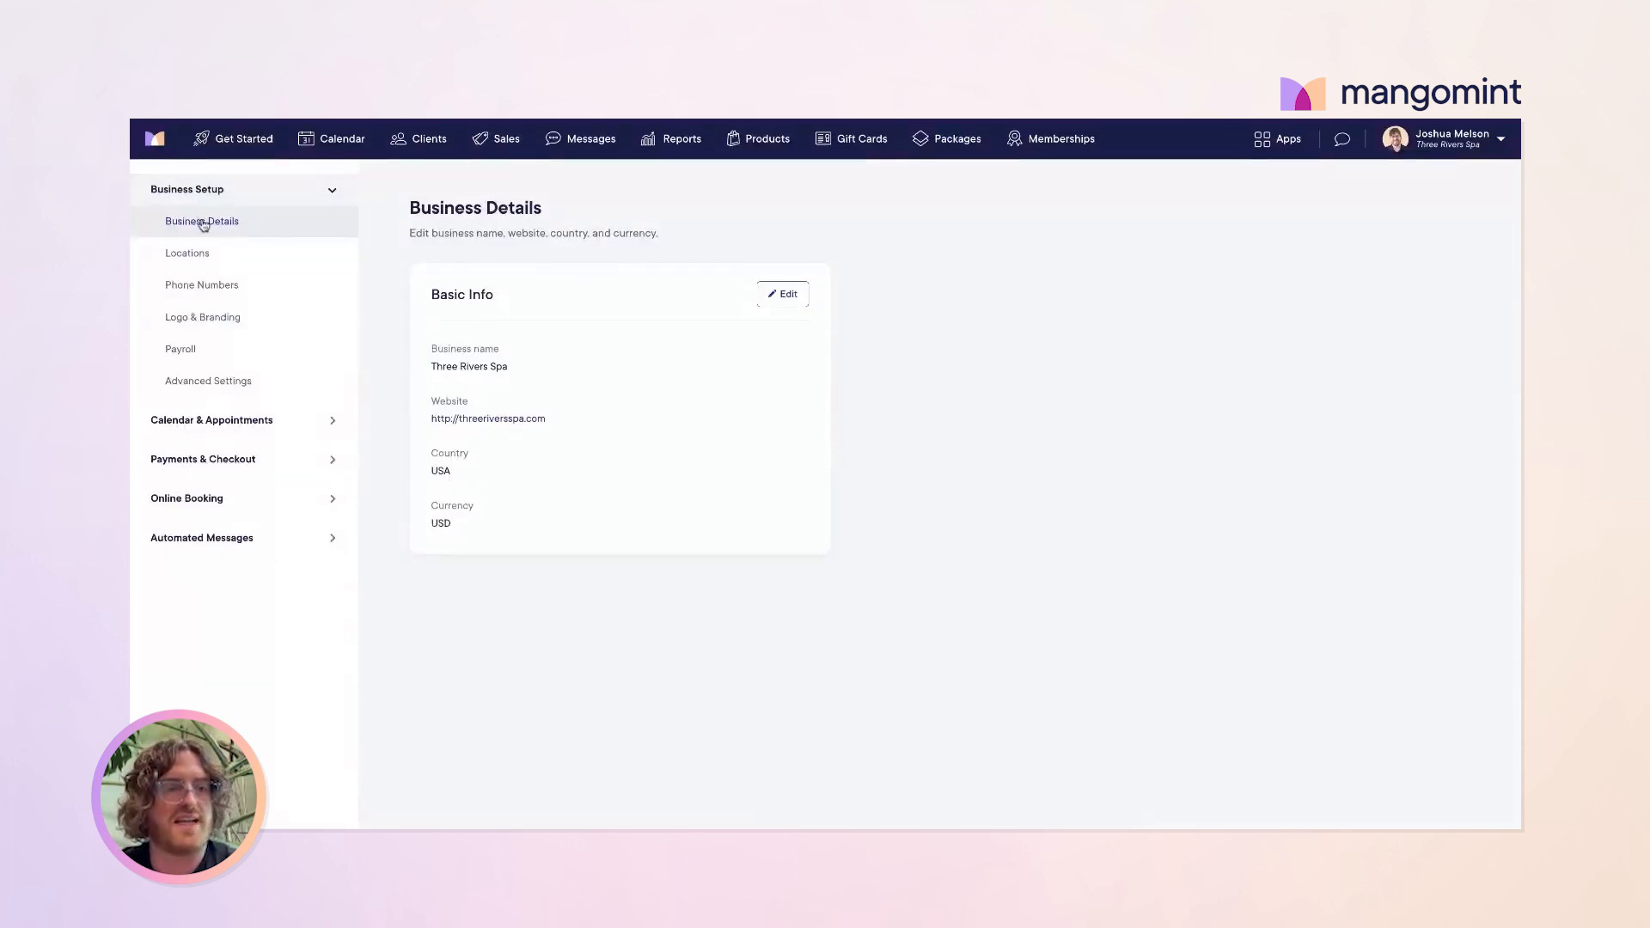
Step: Check the Three Rivers Spa business name and USD currency on Business Details, then open Locations
left_click_drag(520, 370, 429, 370)
left_click(430, 369)
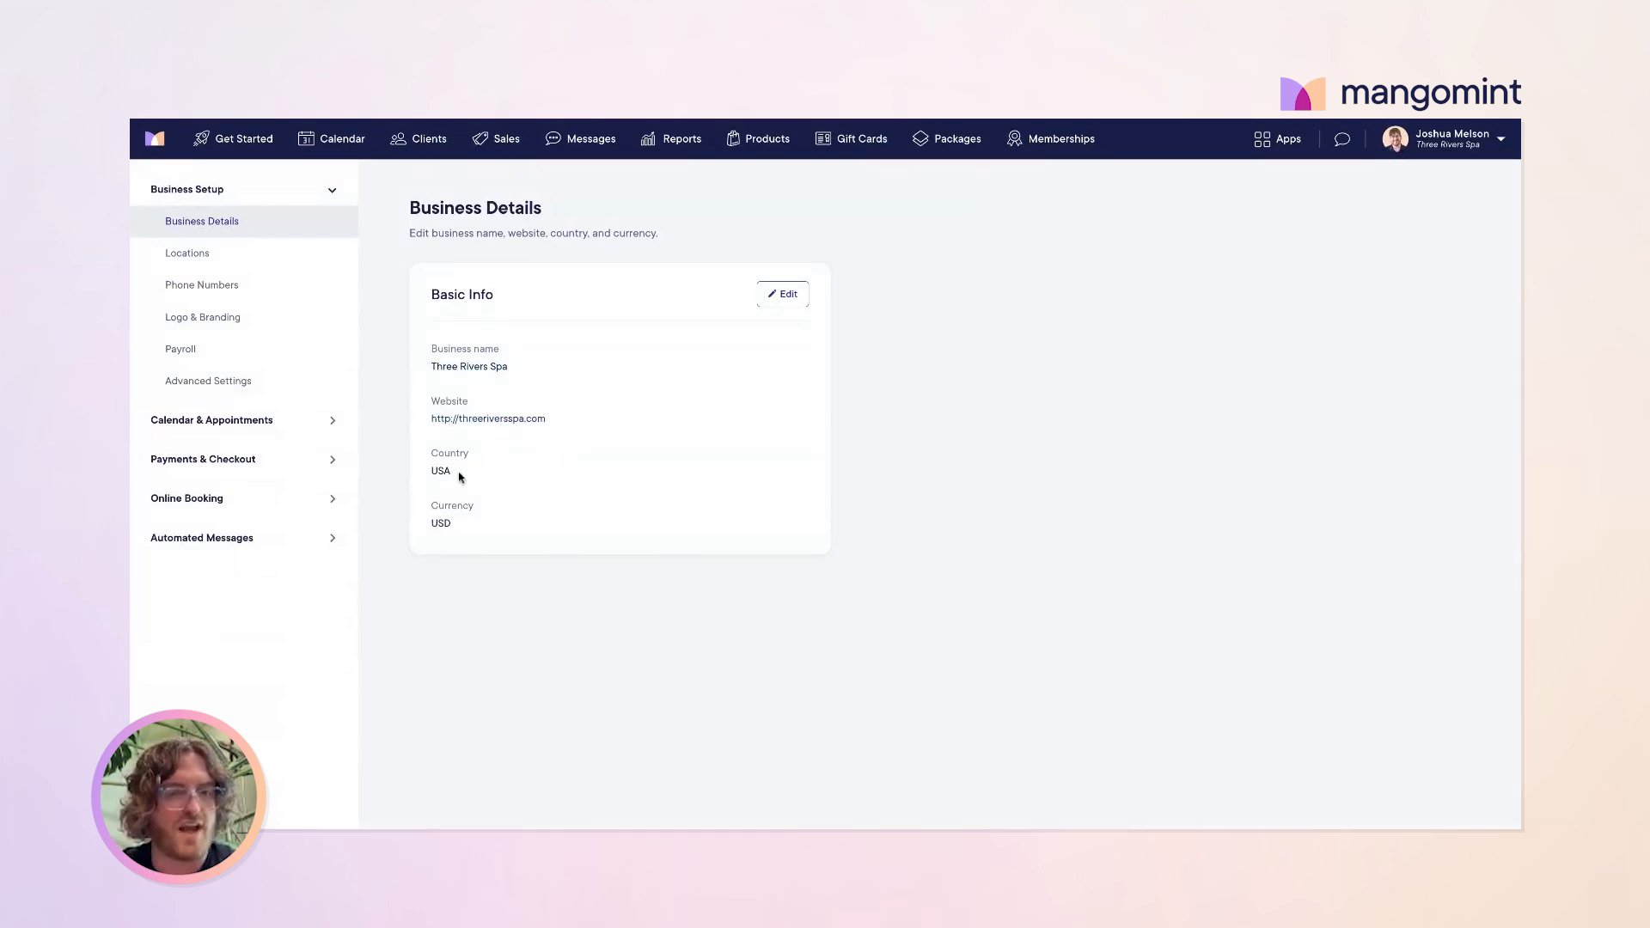
left_click_drag(443, 527, 430, 524)
left_click(430, 525)
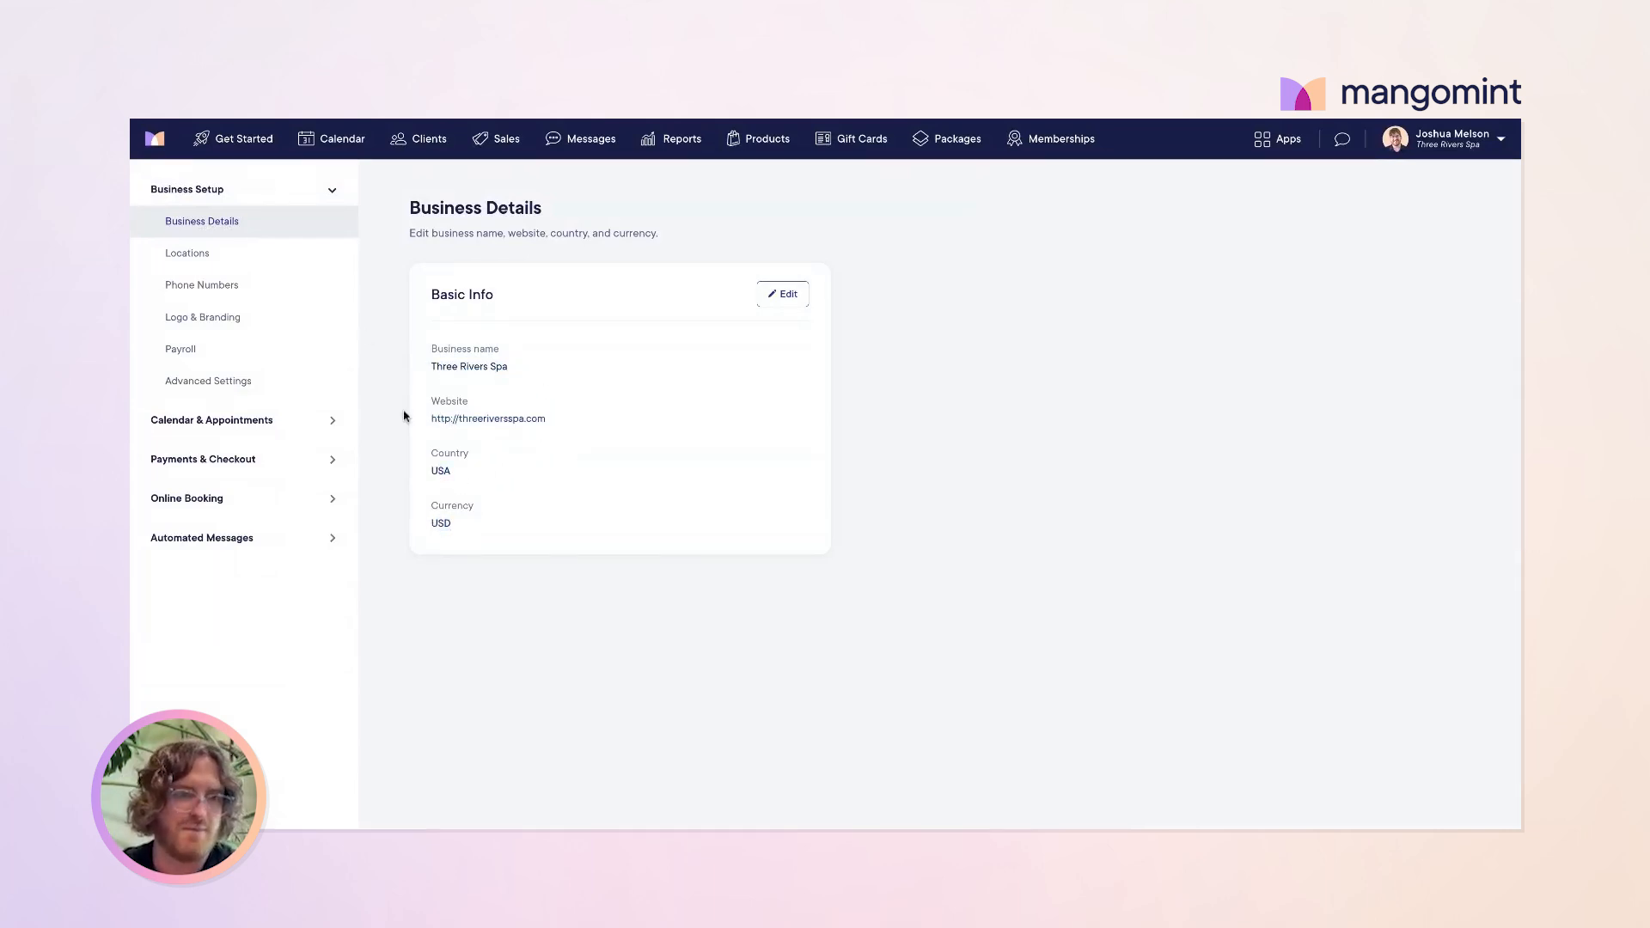
left_click(197, 256)
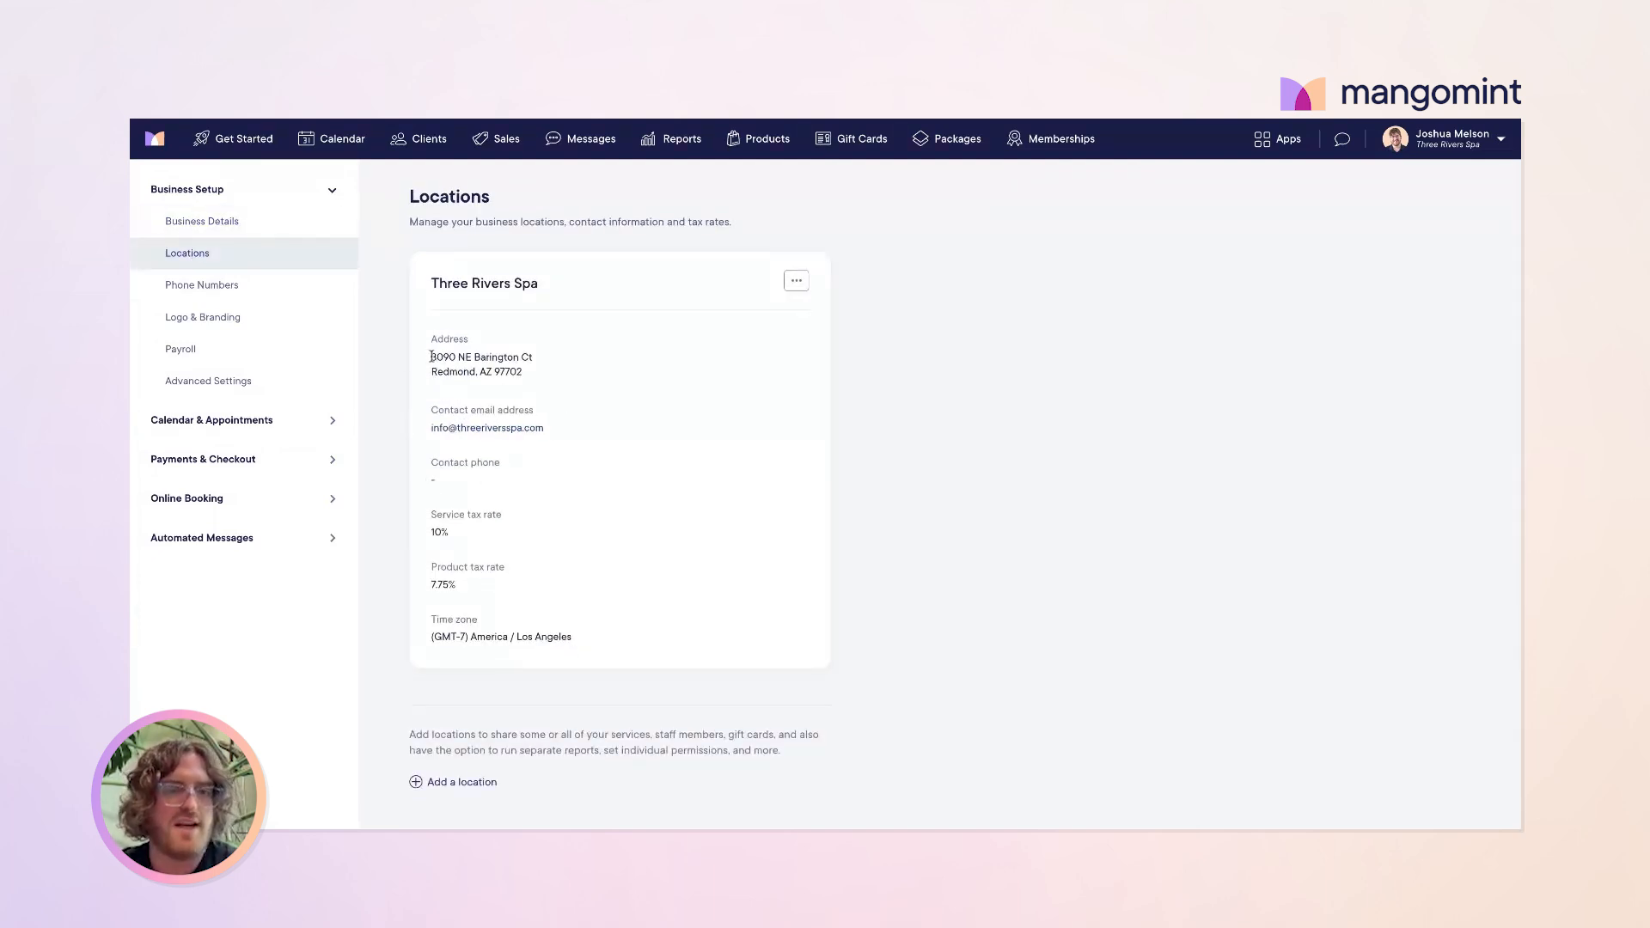
Step: Review the location's address, contact email, empty phone, and 10% and 7.75% tax rates
left_click_drag(432, 357, 560, 369)
left_click(564, 374)
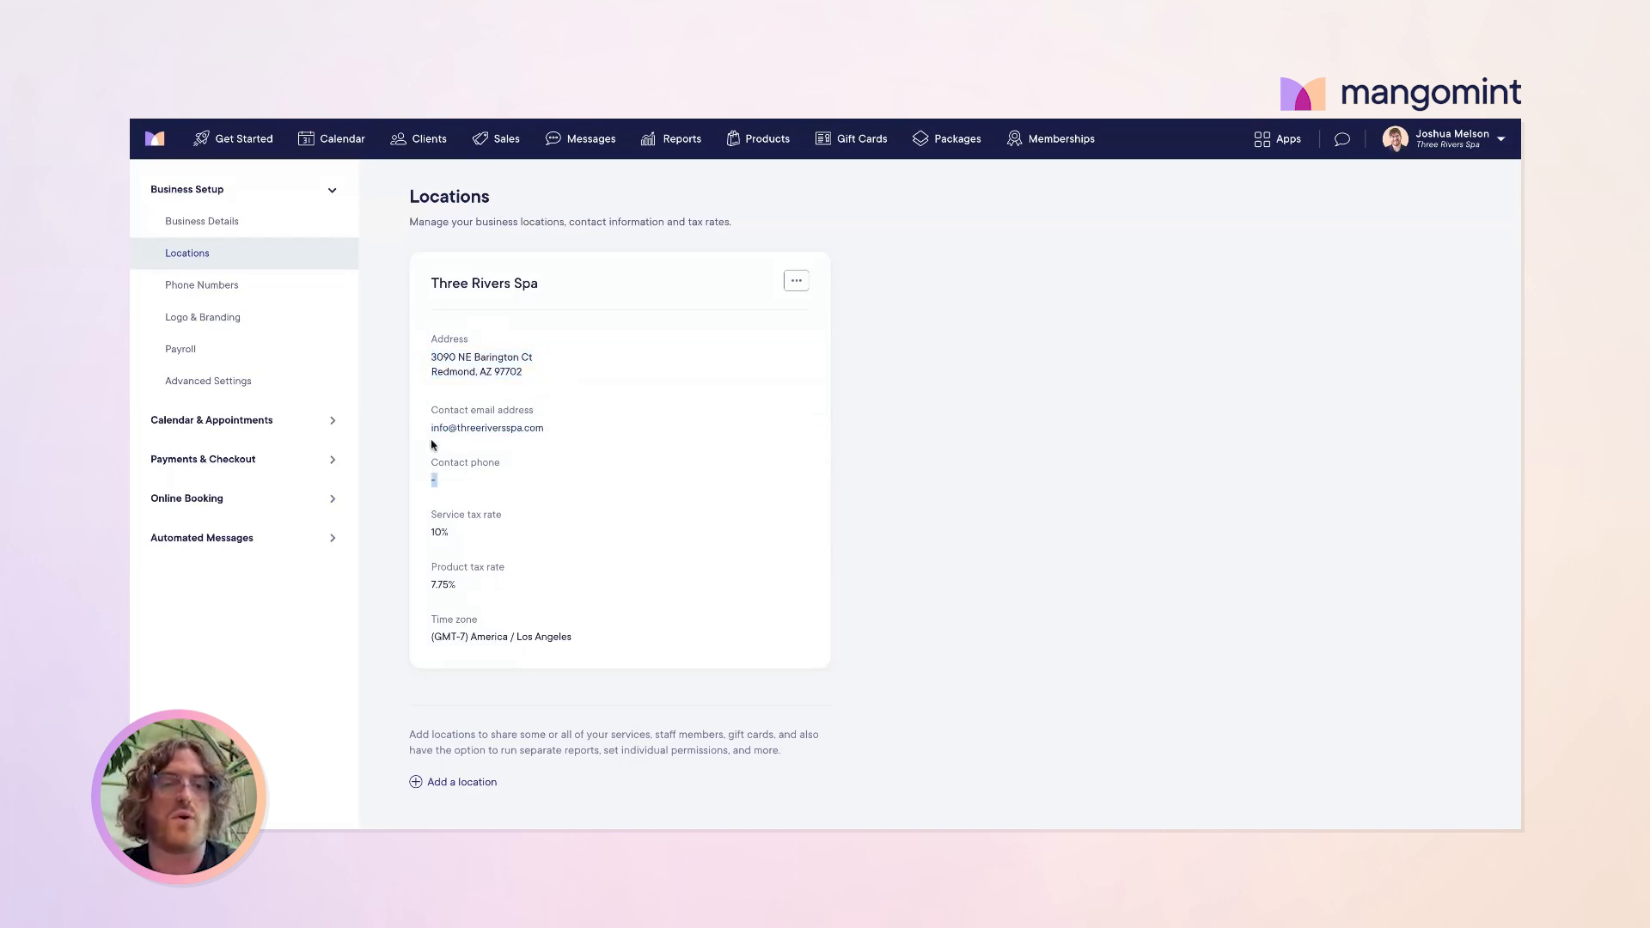
left_click_drag(433, 446, 424, 419)
left_click(665, 479)
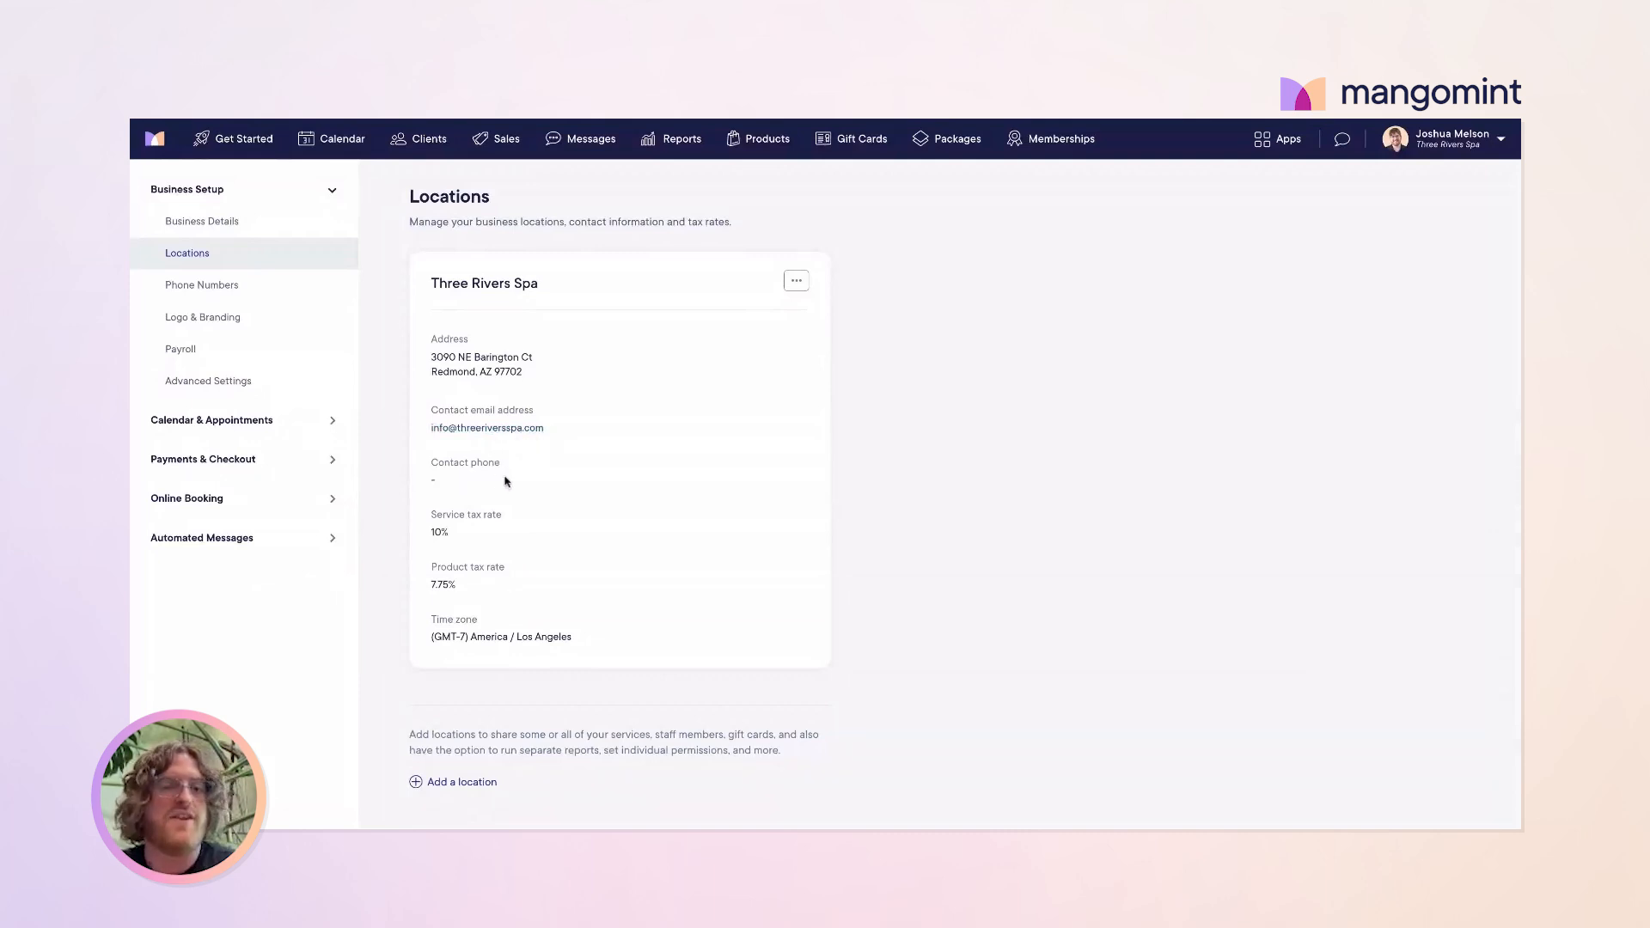
left_click_drag(505, 477, 413, 427)
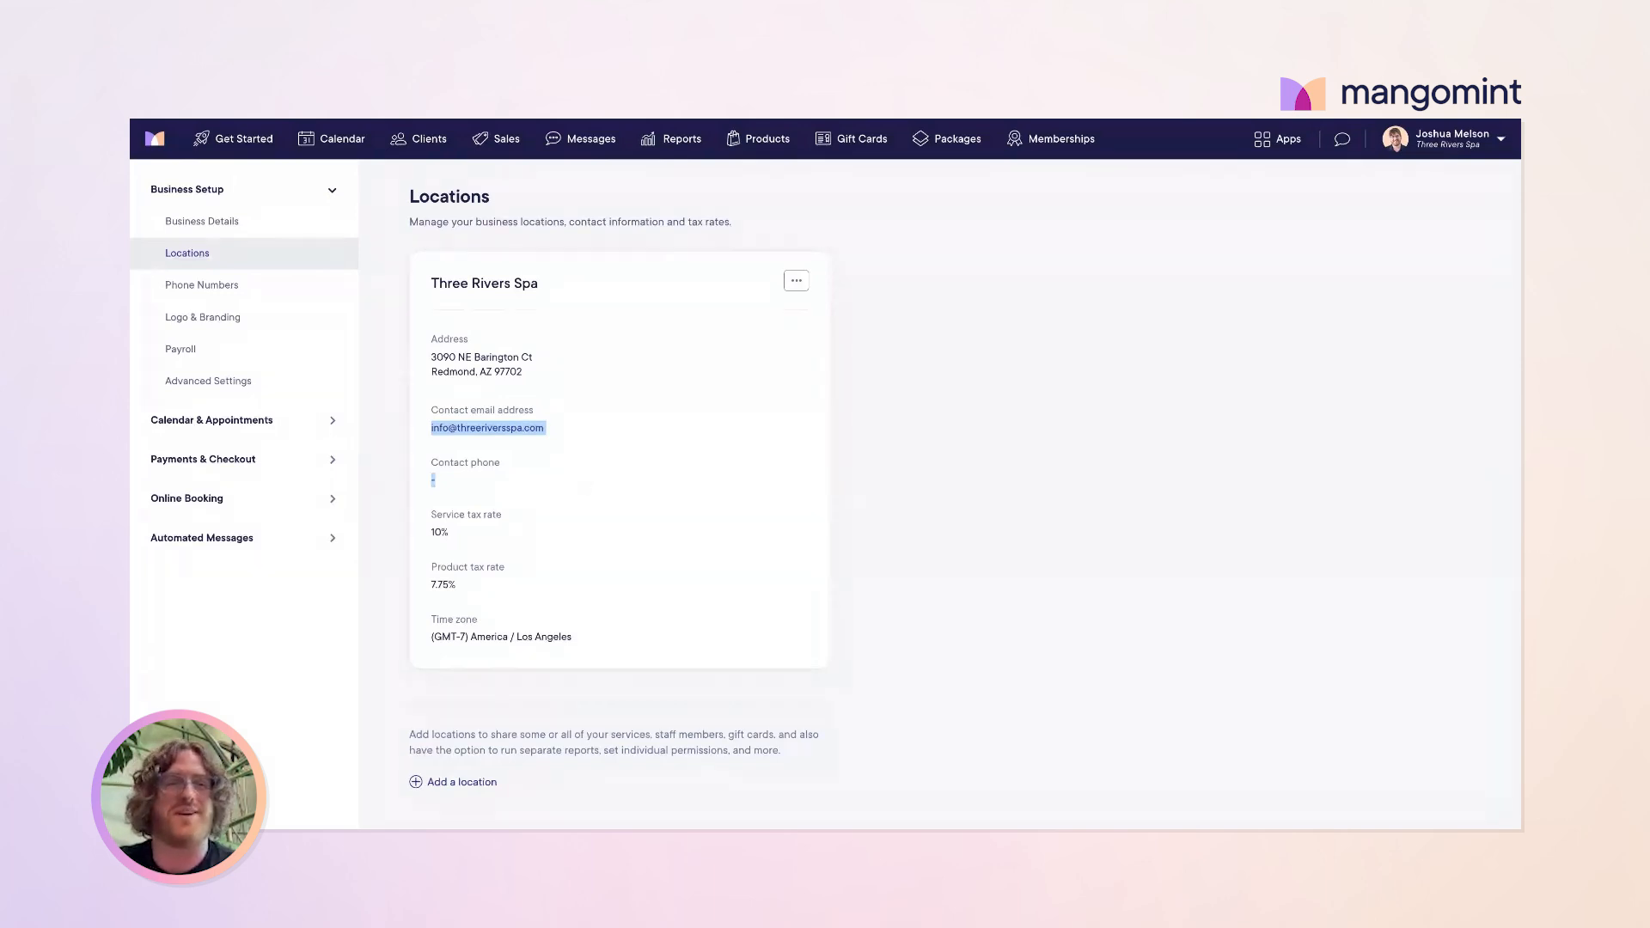
left_click(565, 478)
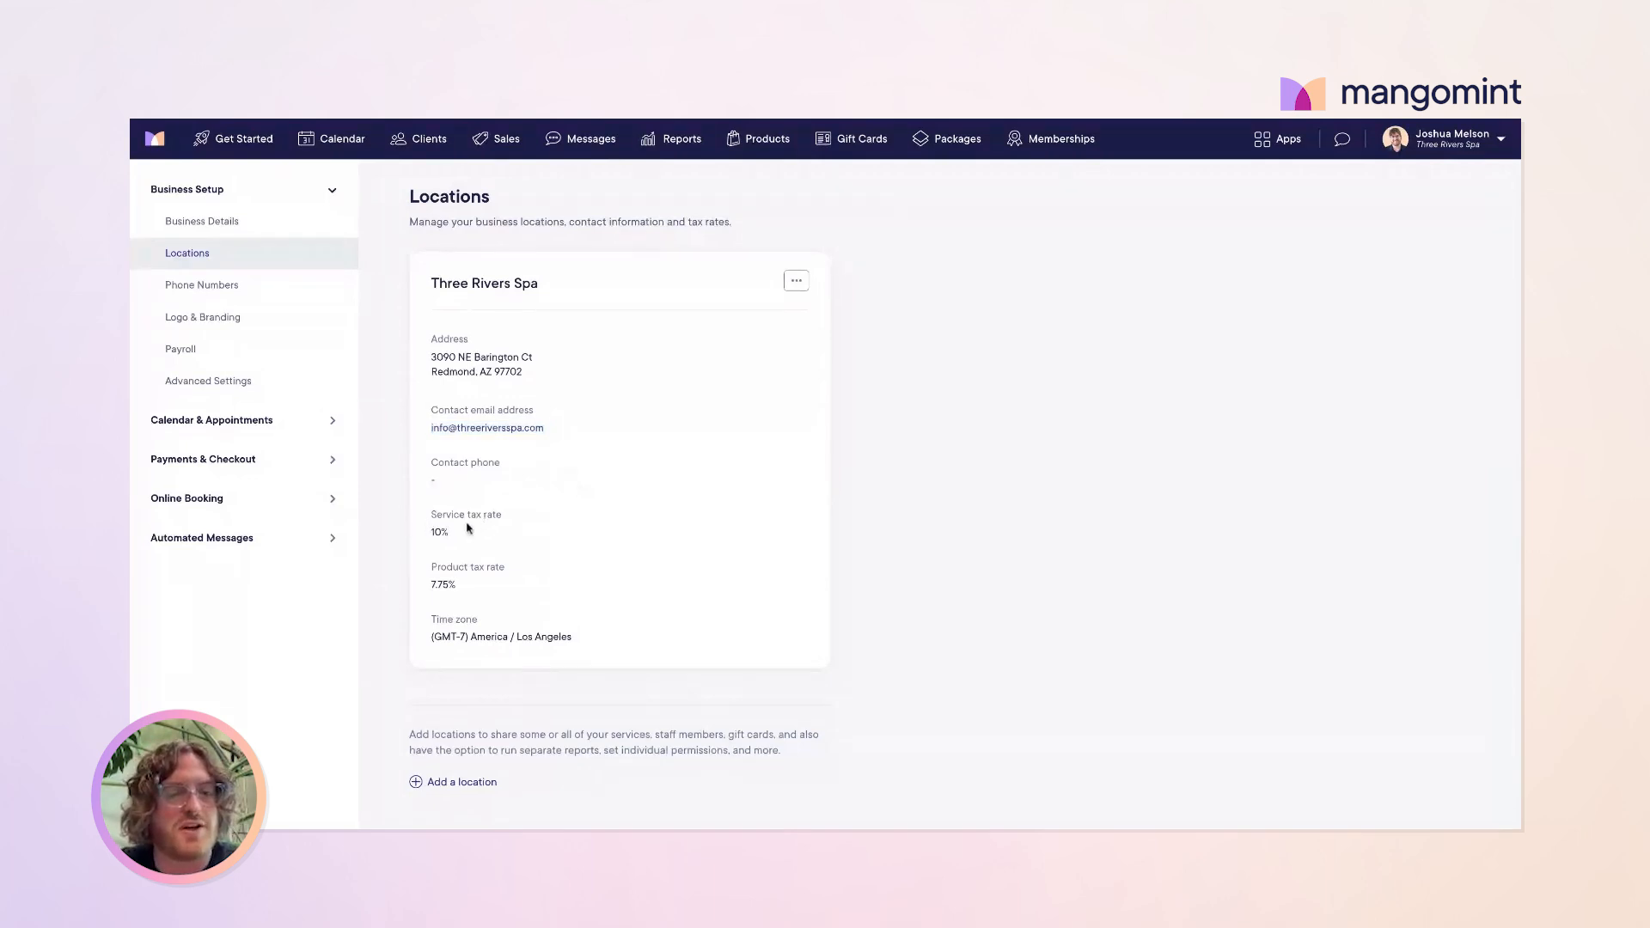
left_click_drag(469, 528, 541, 599)
left_click(542, 599)
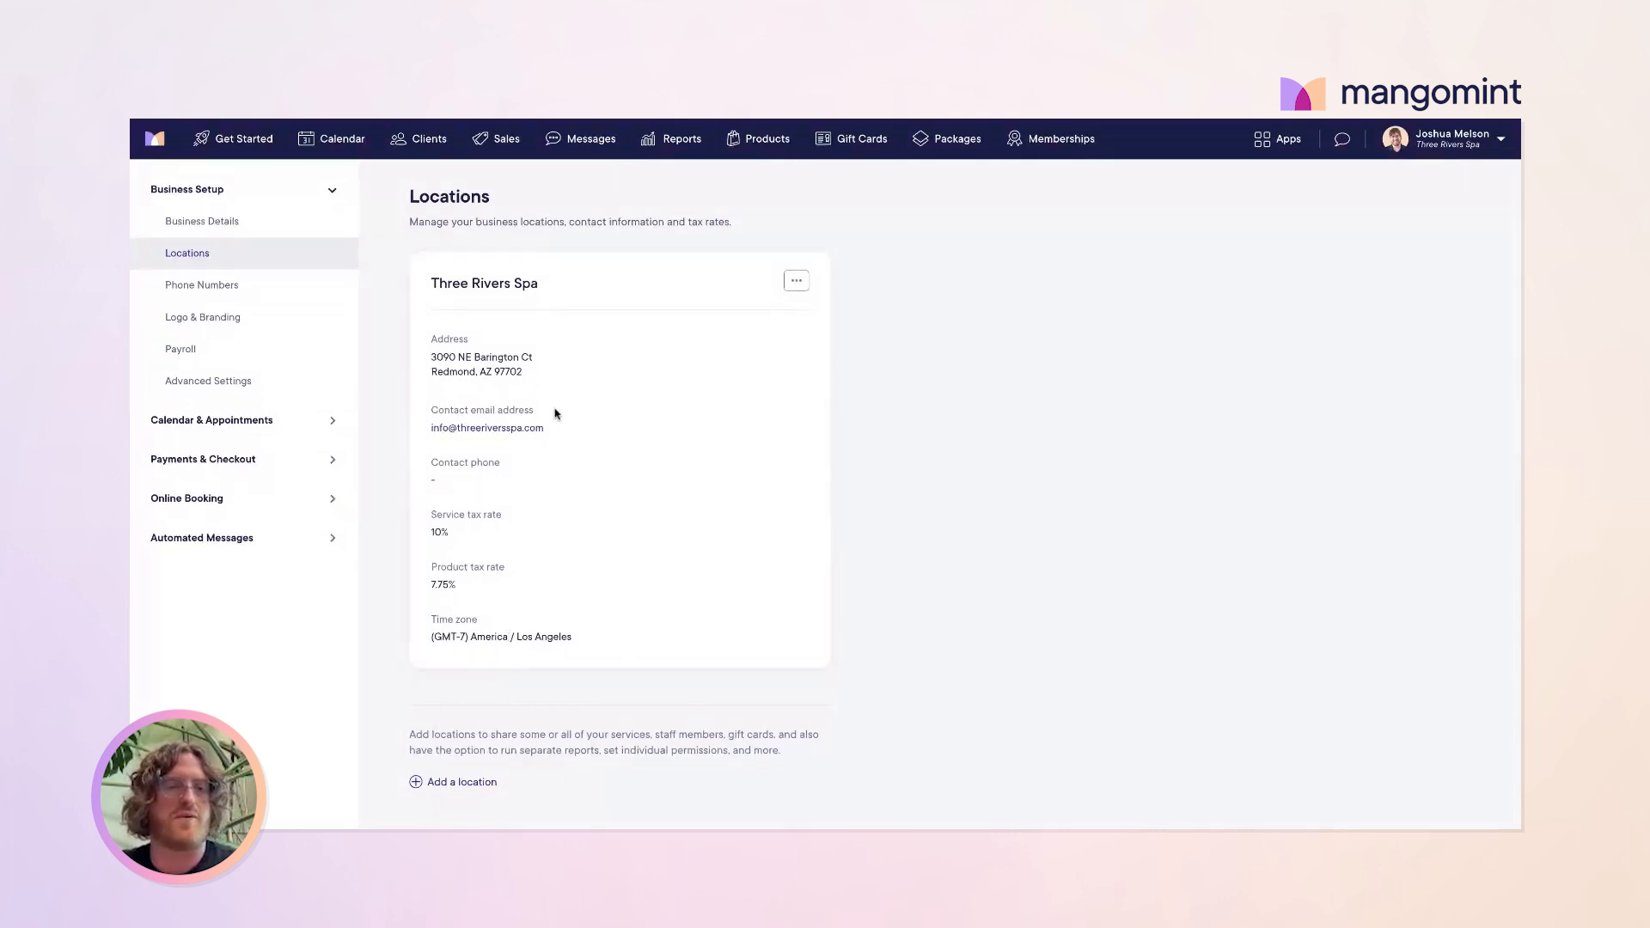
left_click(217, 285)
Step: Highlight the single business number listed on the Phone Numbers page
left_click_drag(527, 300, 422, 297)
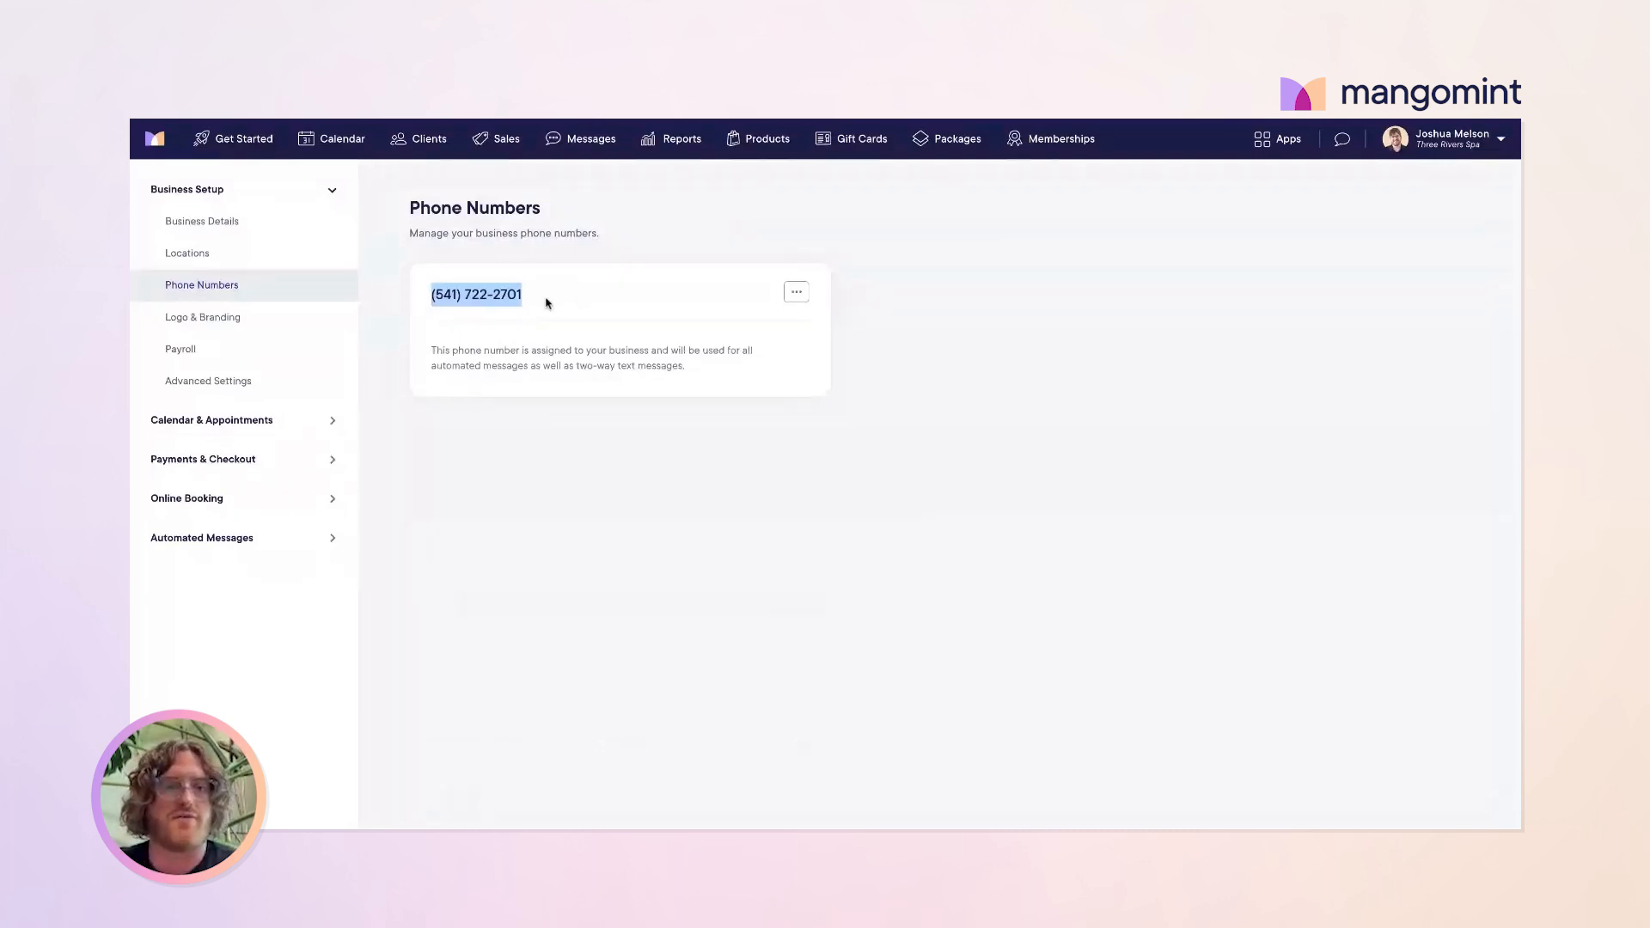
left_click_drag(534, 301, 430, 297)
left_click(432, 298)
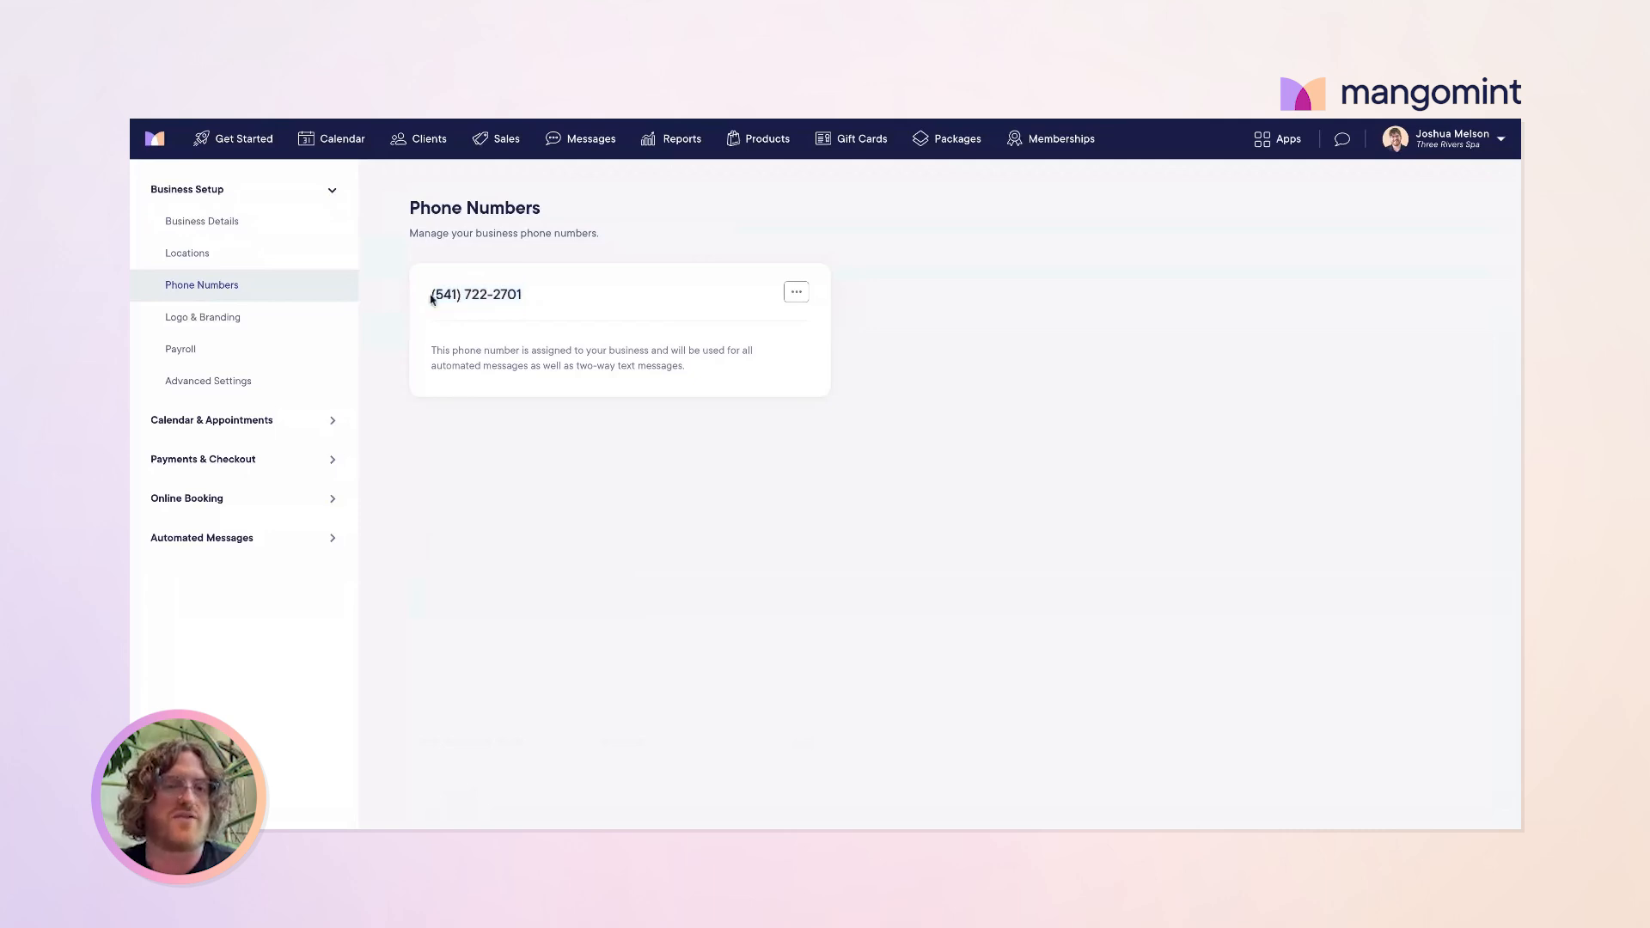
Step: Scroll through Logo & Branding's brand colour, logo and cover image, highlighting the #3A3D7E hex code
left_click(209, 325)
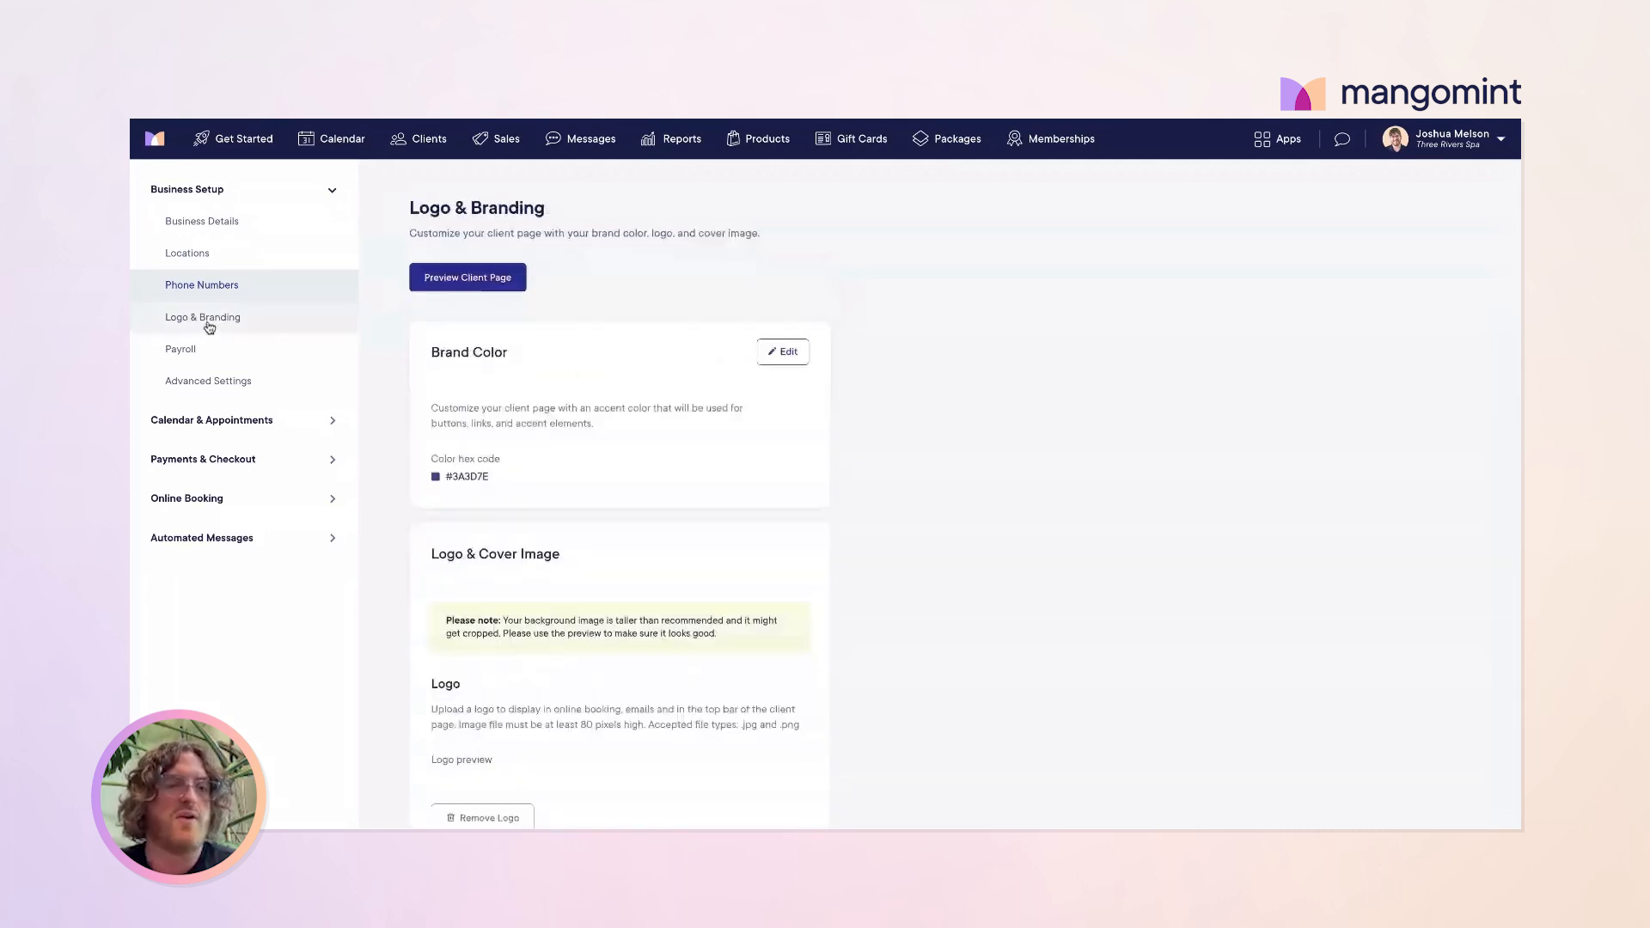
scroll(605, 291, "down", 1)
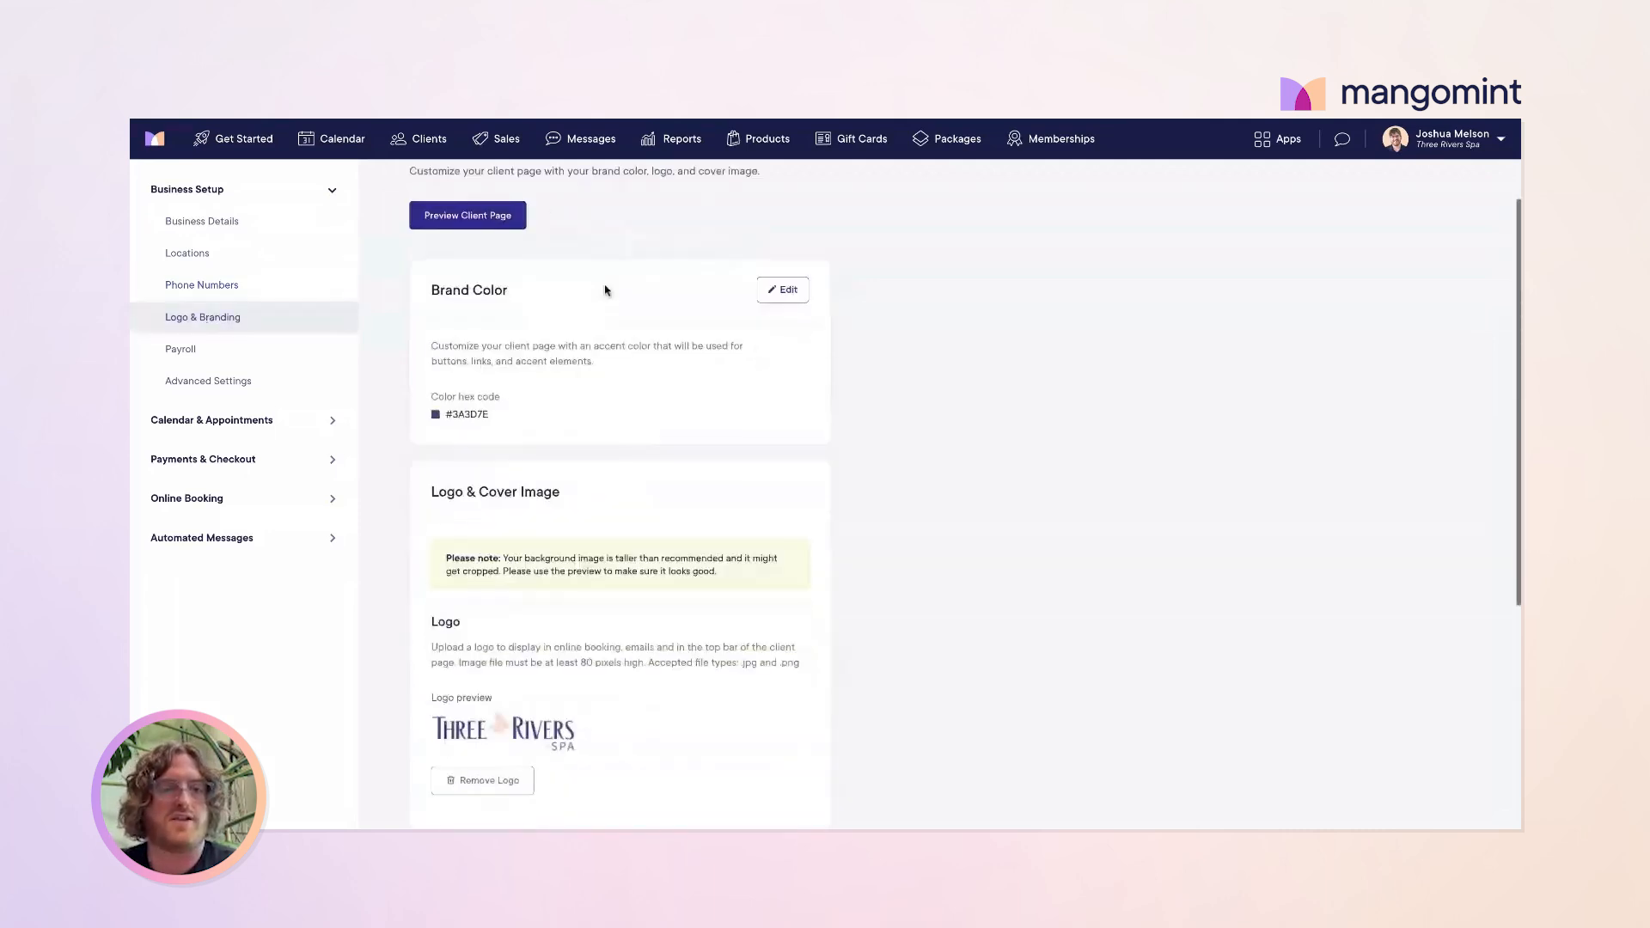
scroll(605, 291, "down", 1)
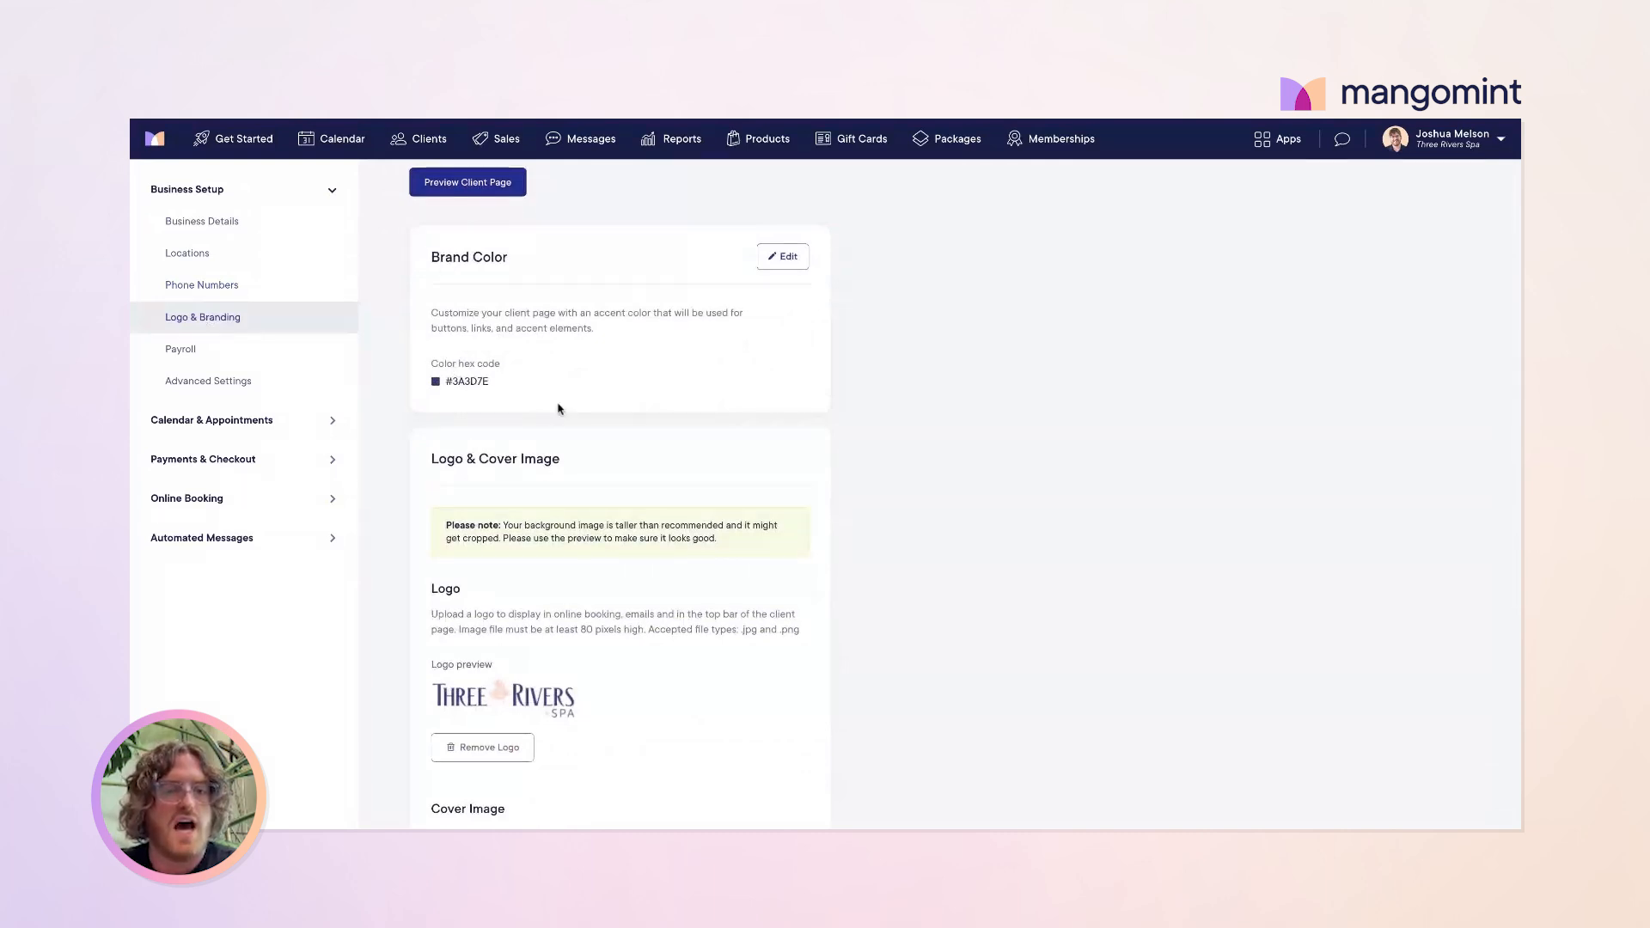
scroll(550, 412, "down", 2)
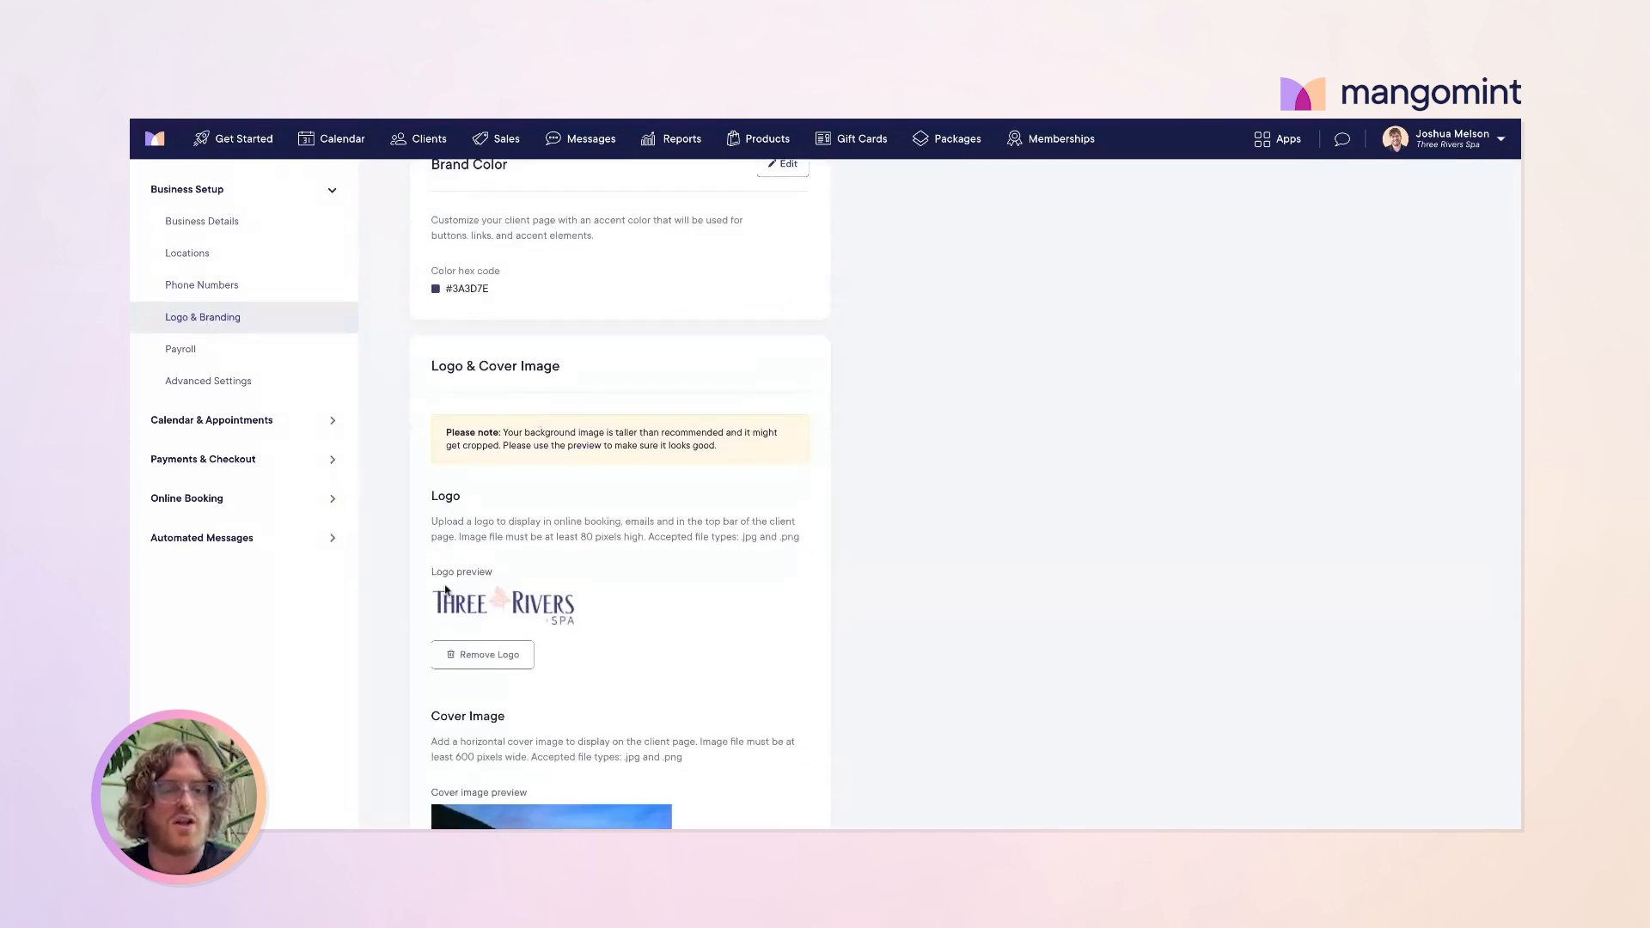
scroll(580, 630, "down", 4)
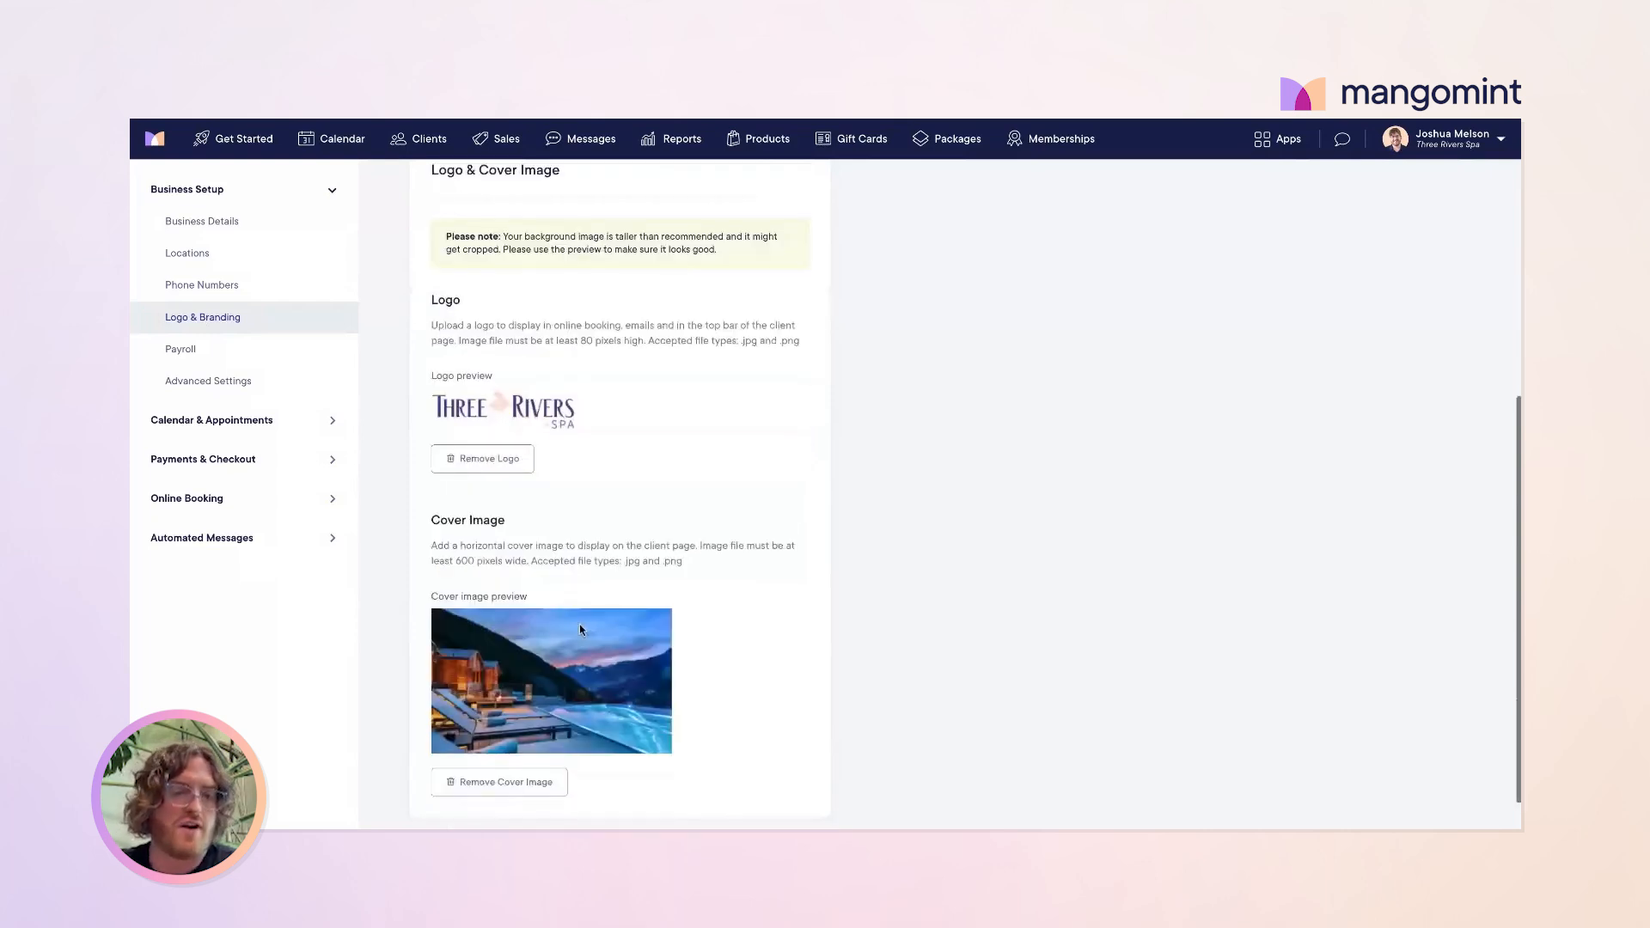
scroll(538, 664, "up", 3)
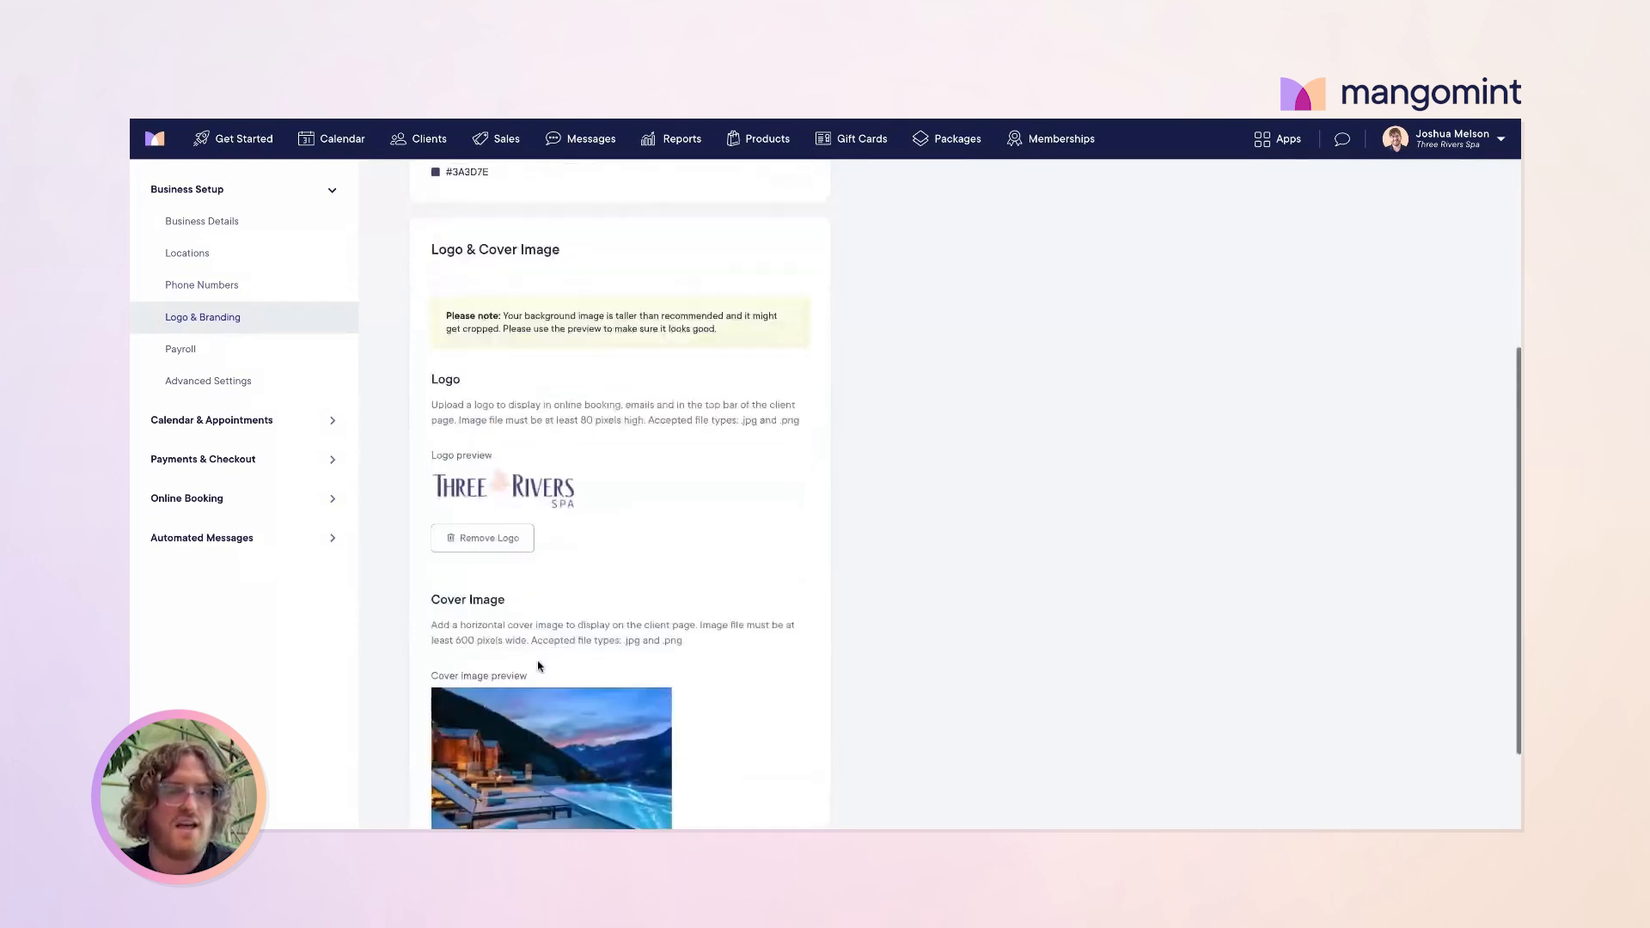
scroll(538, 515, "up", 2)
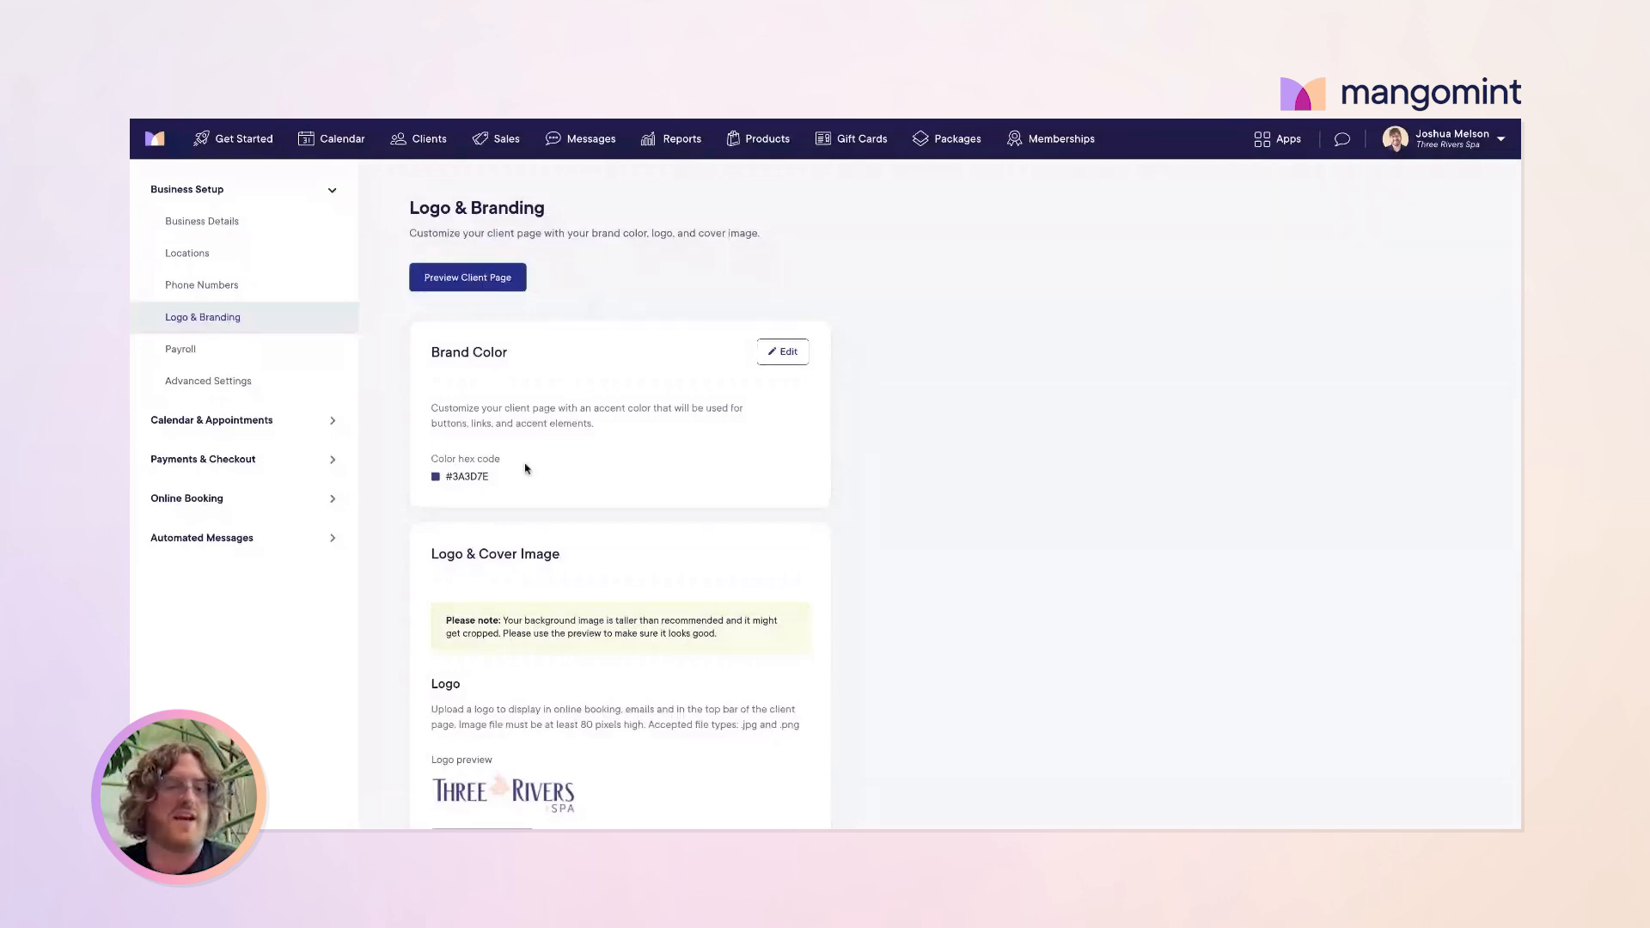
left_click_drag(532, 475, 437, 462)
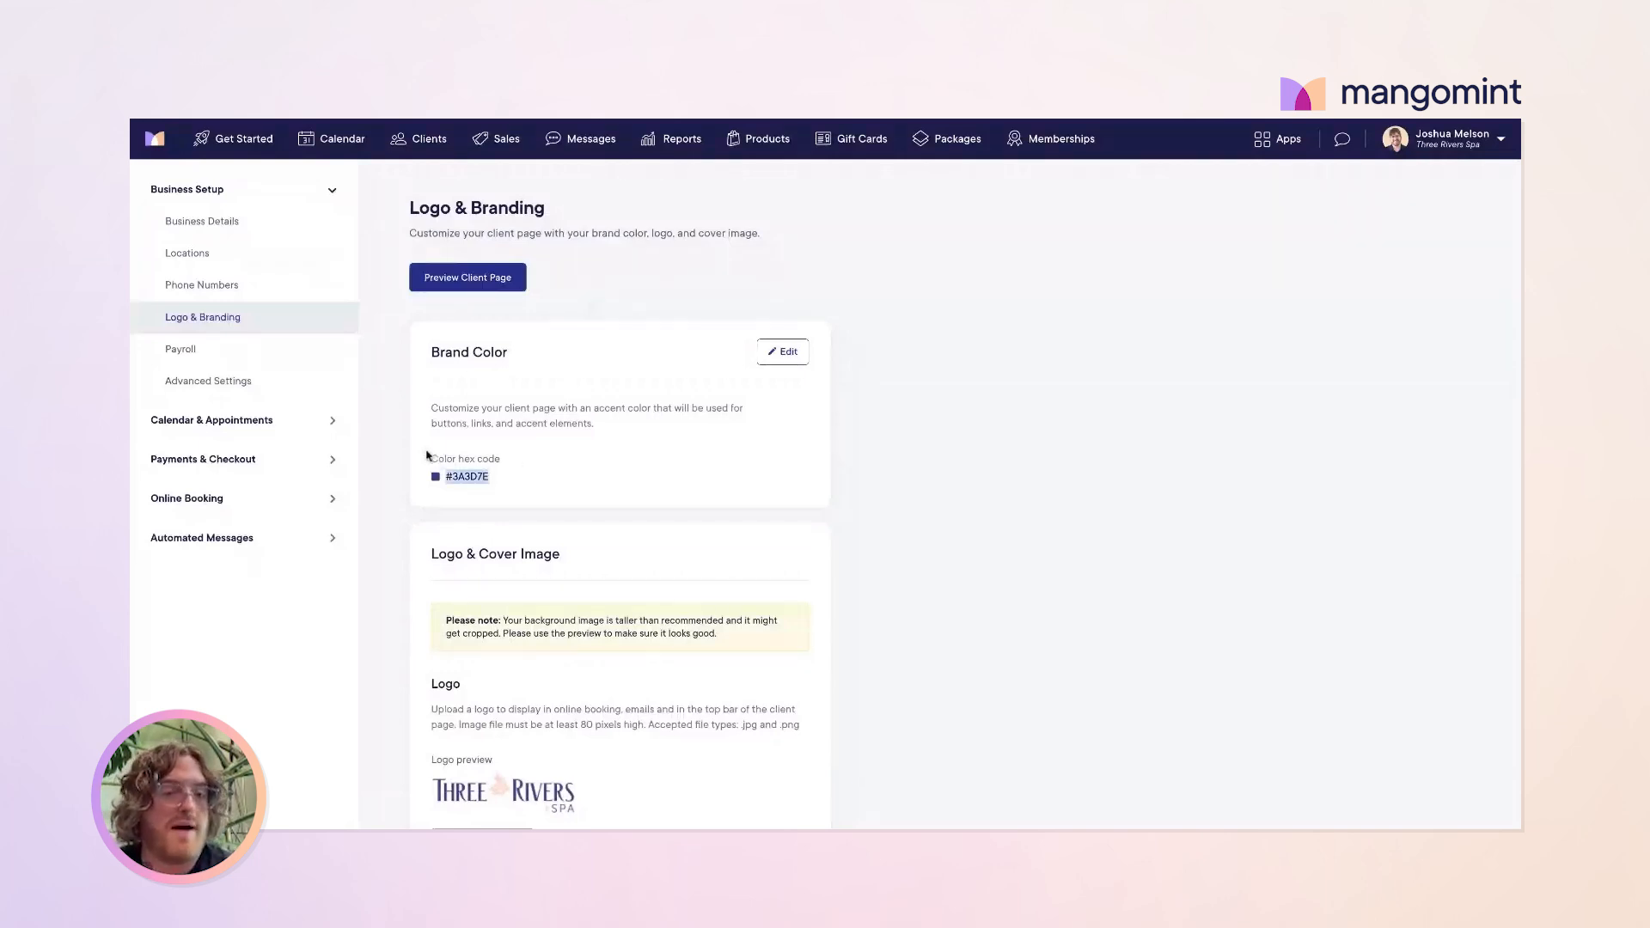
left_click(536, 482)
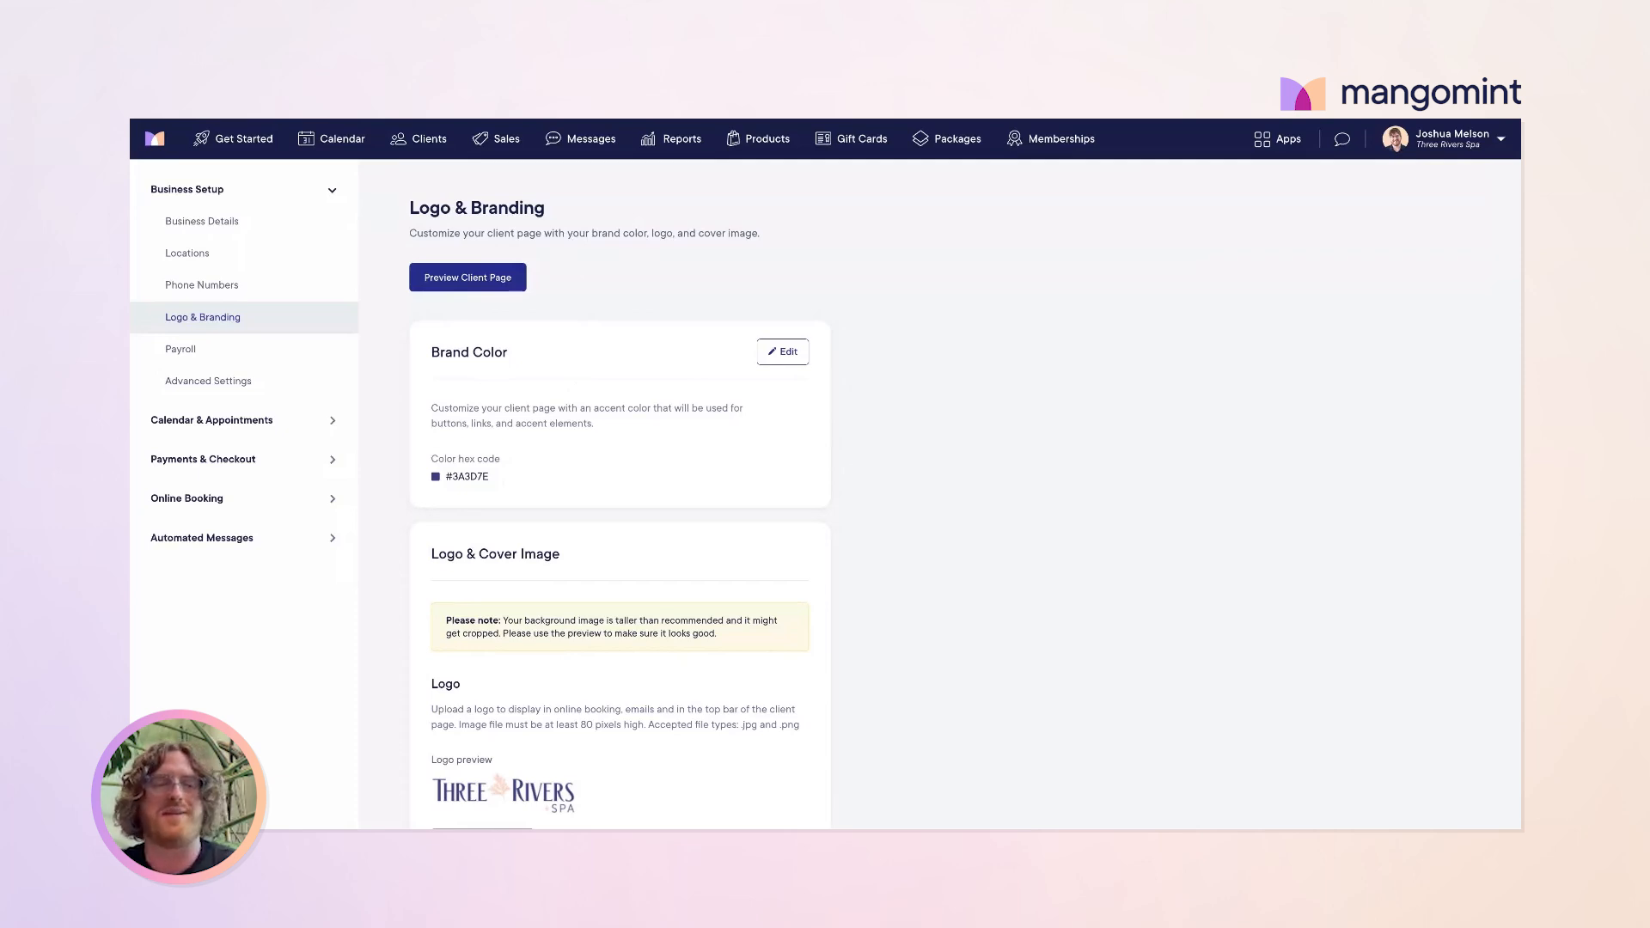
left_click_drag(538, 469, 446, 472)
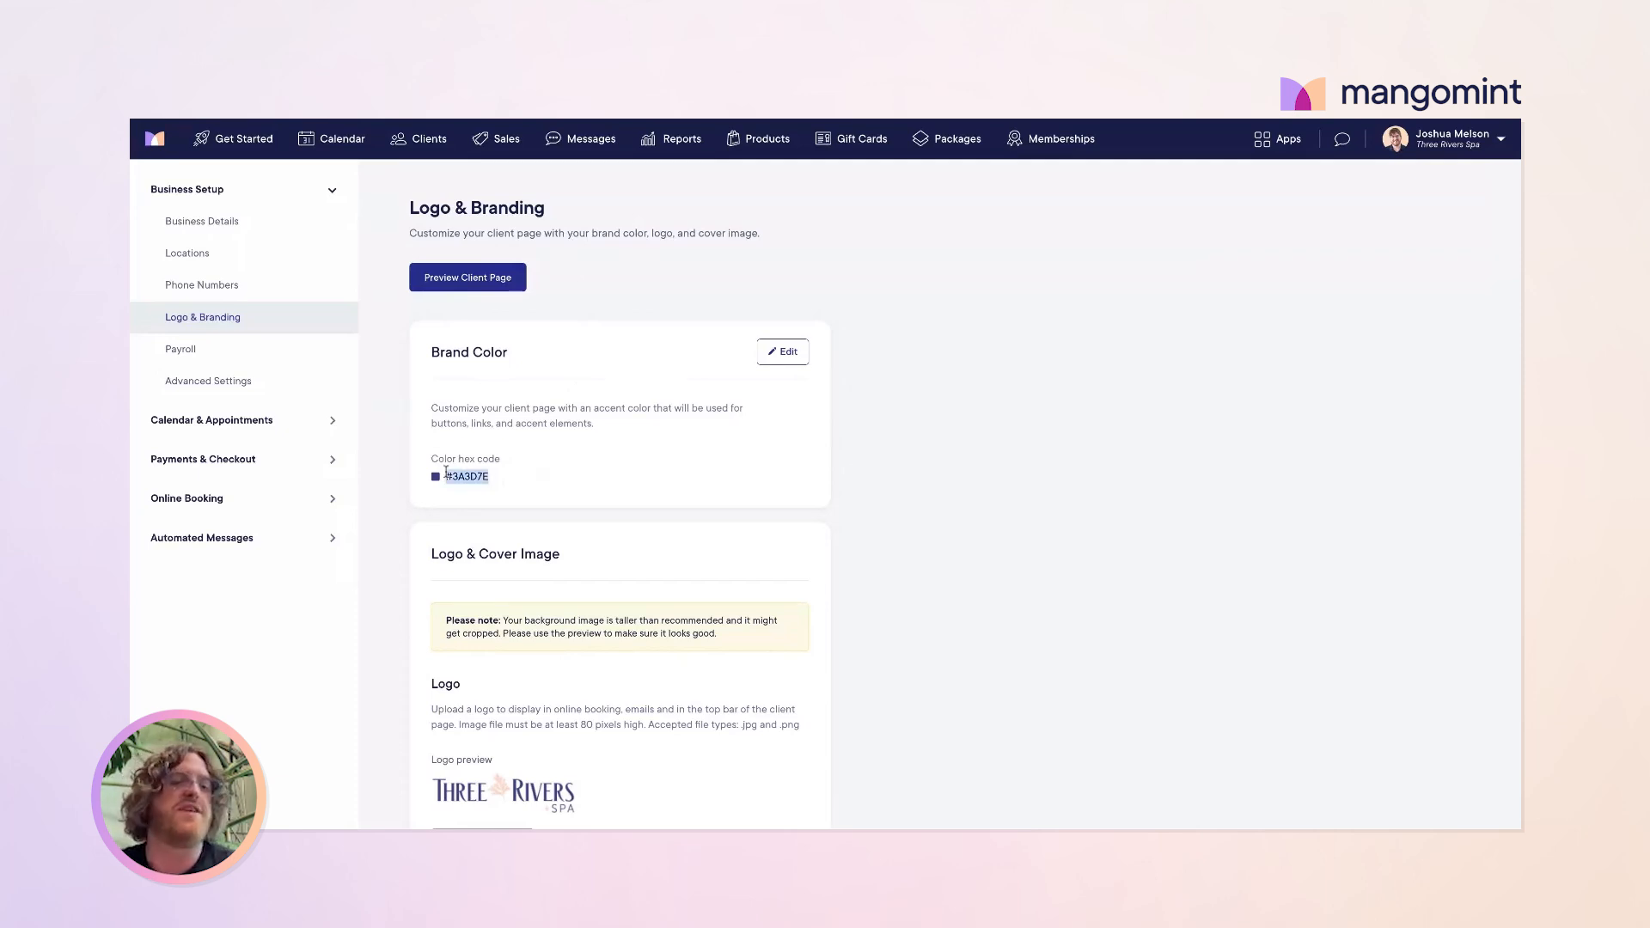
left_click(538, 473)
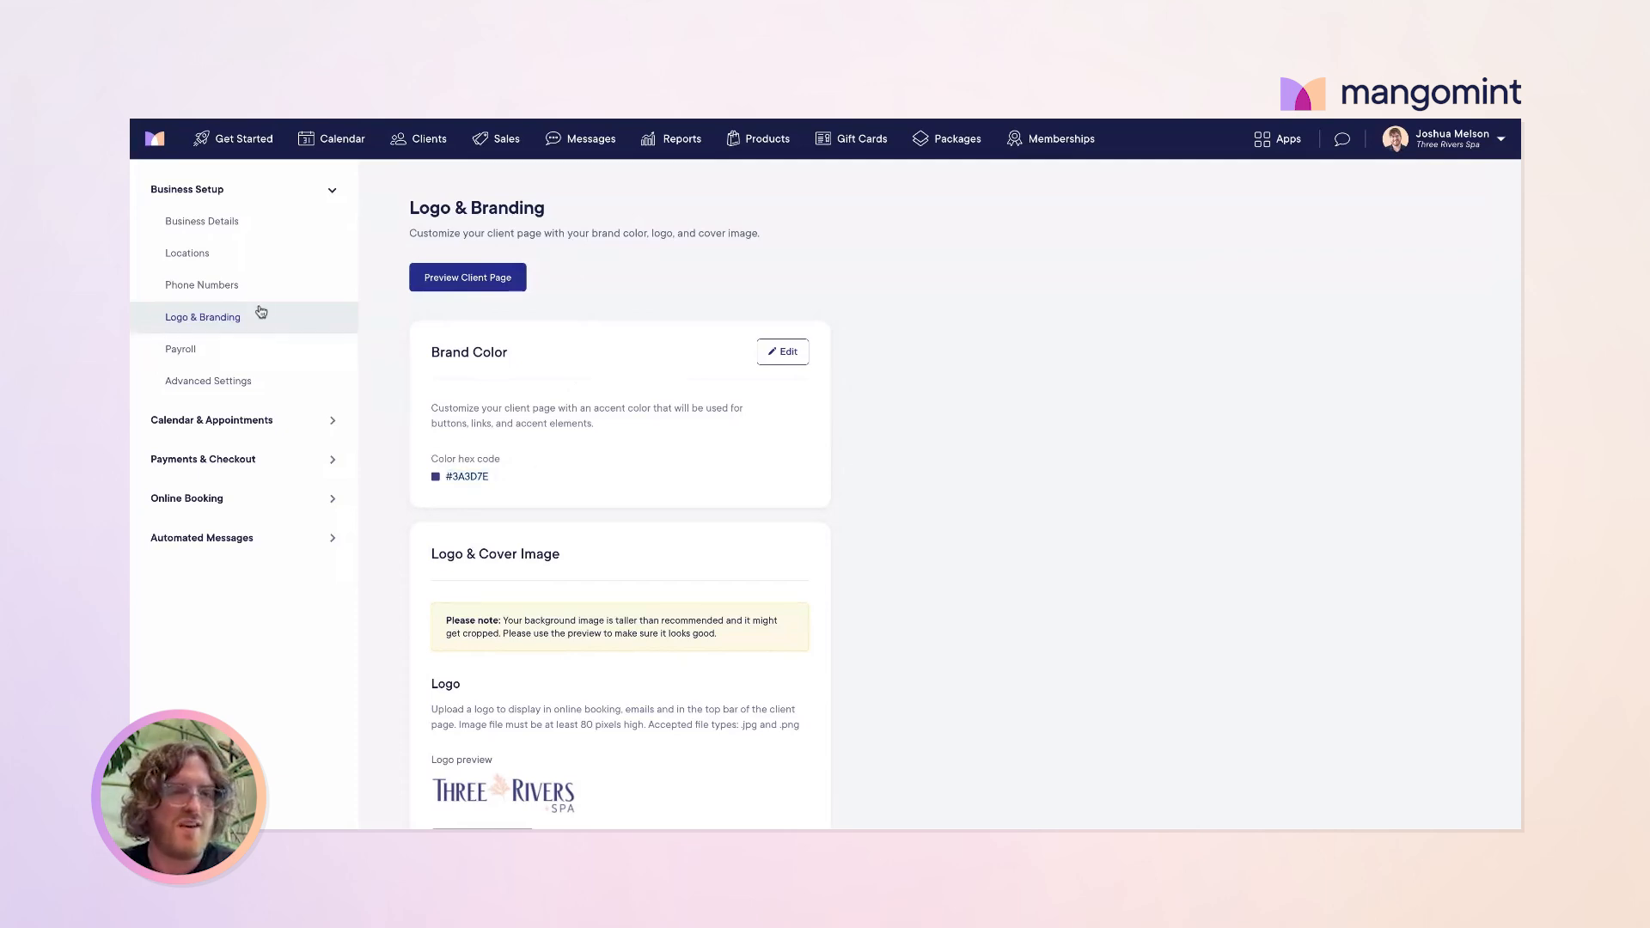
left_click(189, 352)
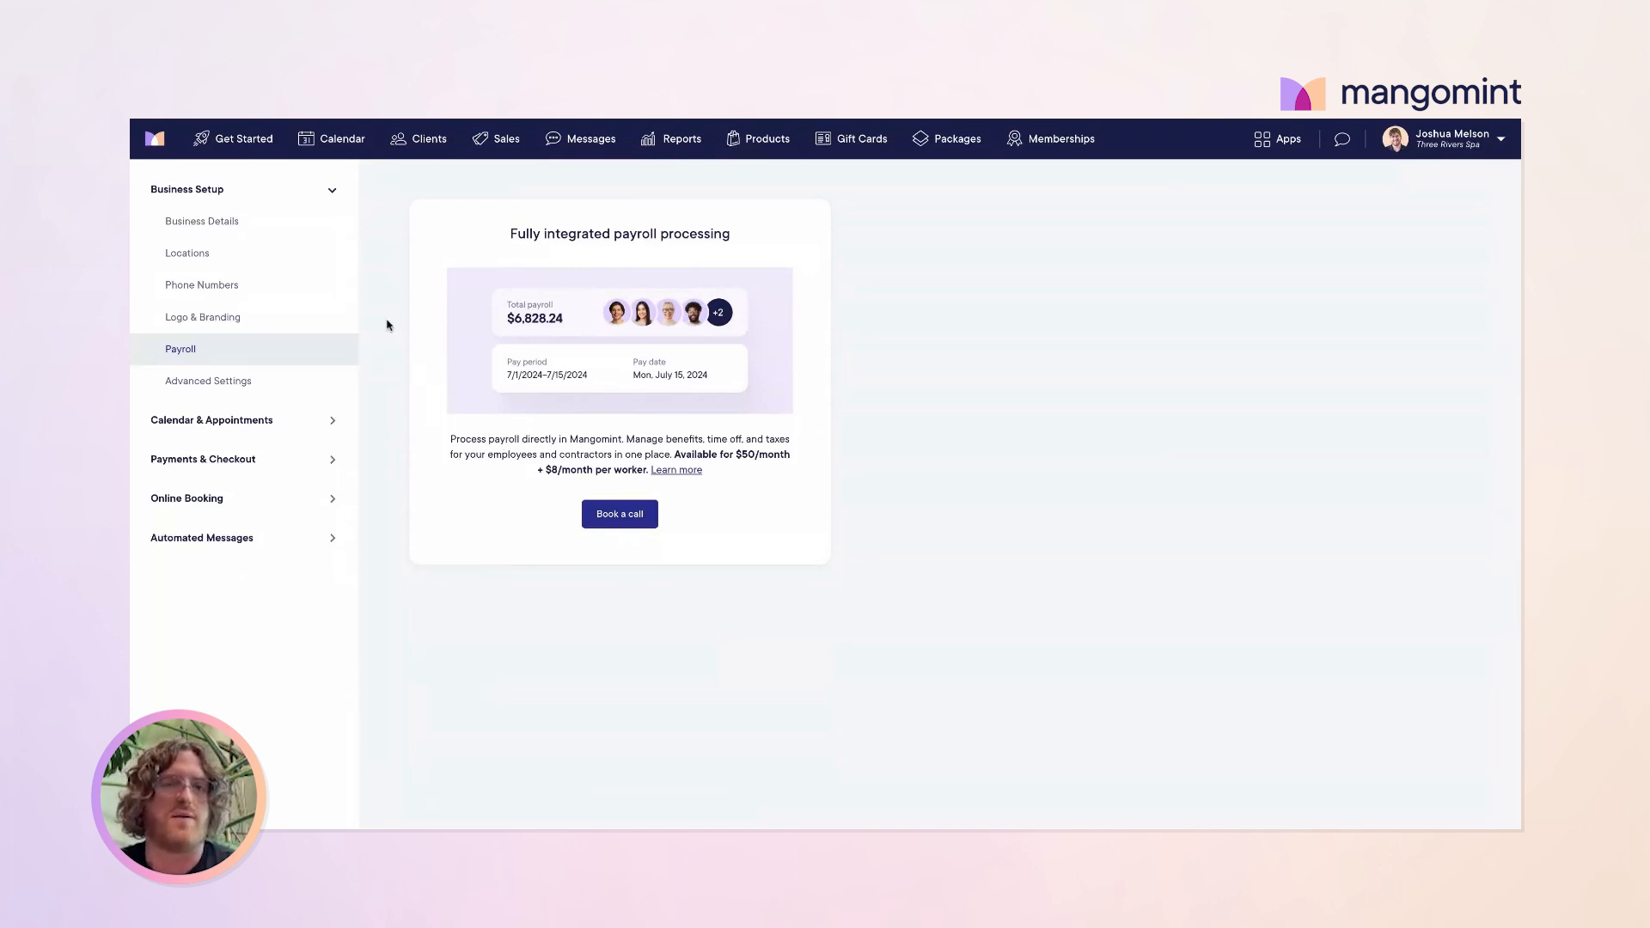
Step: Go back to the Get Started dashboard after viewing the payroll offer
left_click(240, 142)
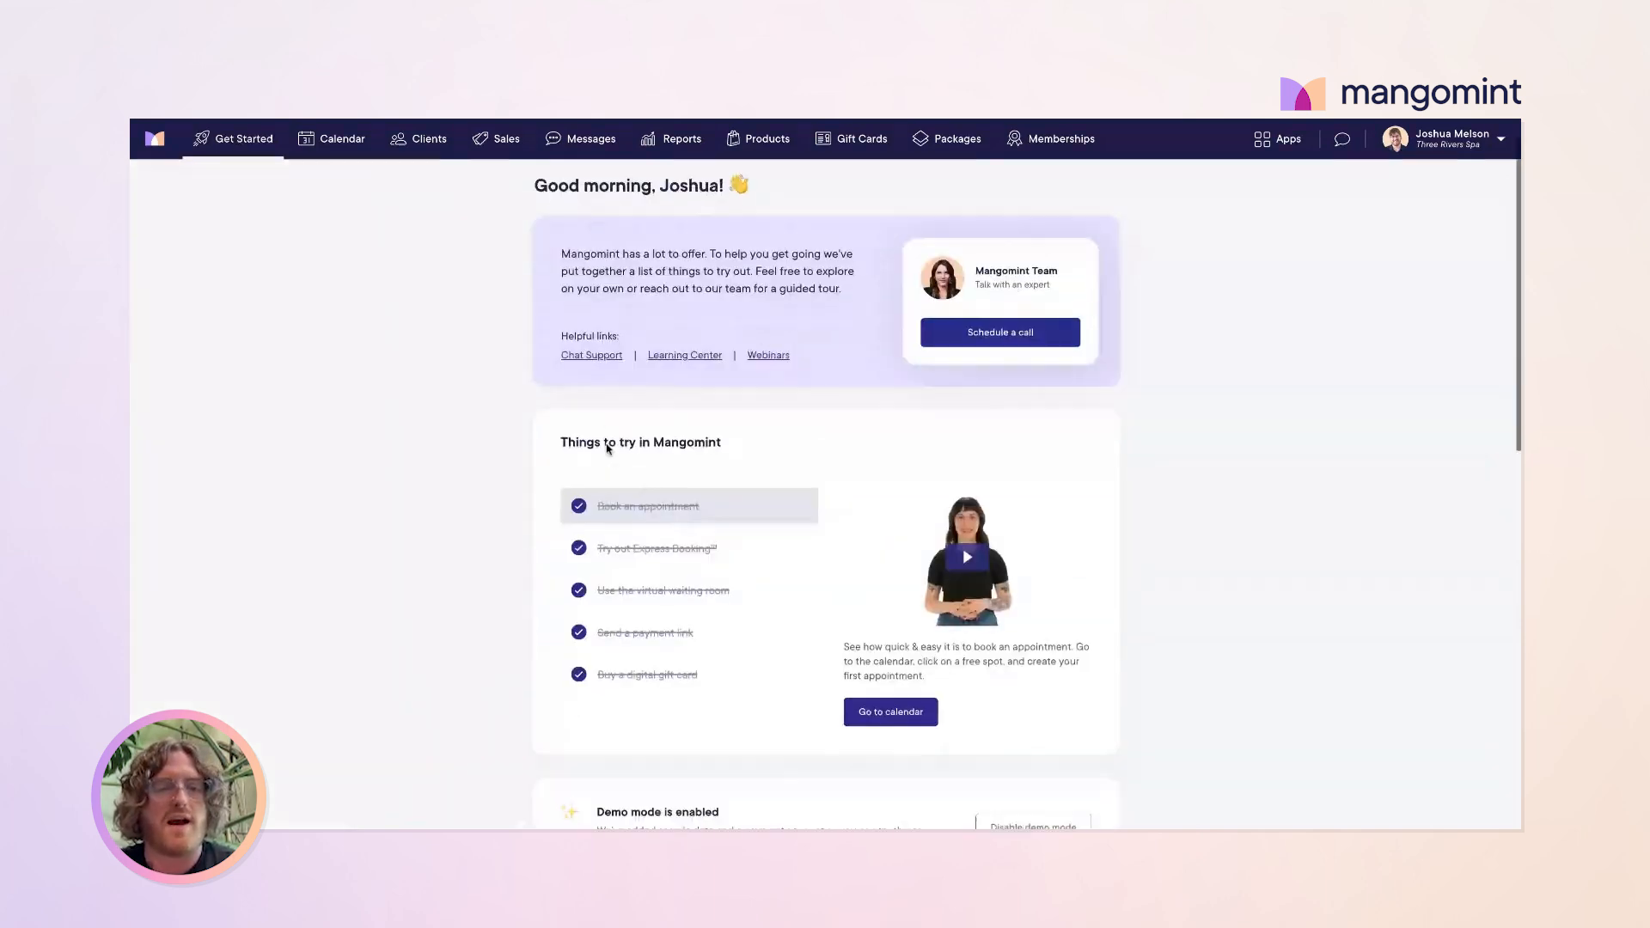
Step: Tick the business website and location address & tax rate tasks under Basic account setup
scroll(607, 455, "down", 6)
scroll(606, 449, "down", 1)
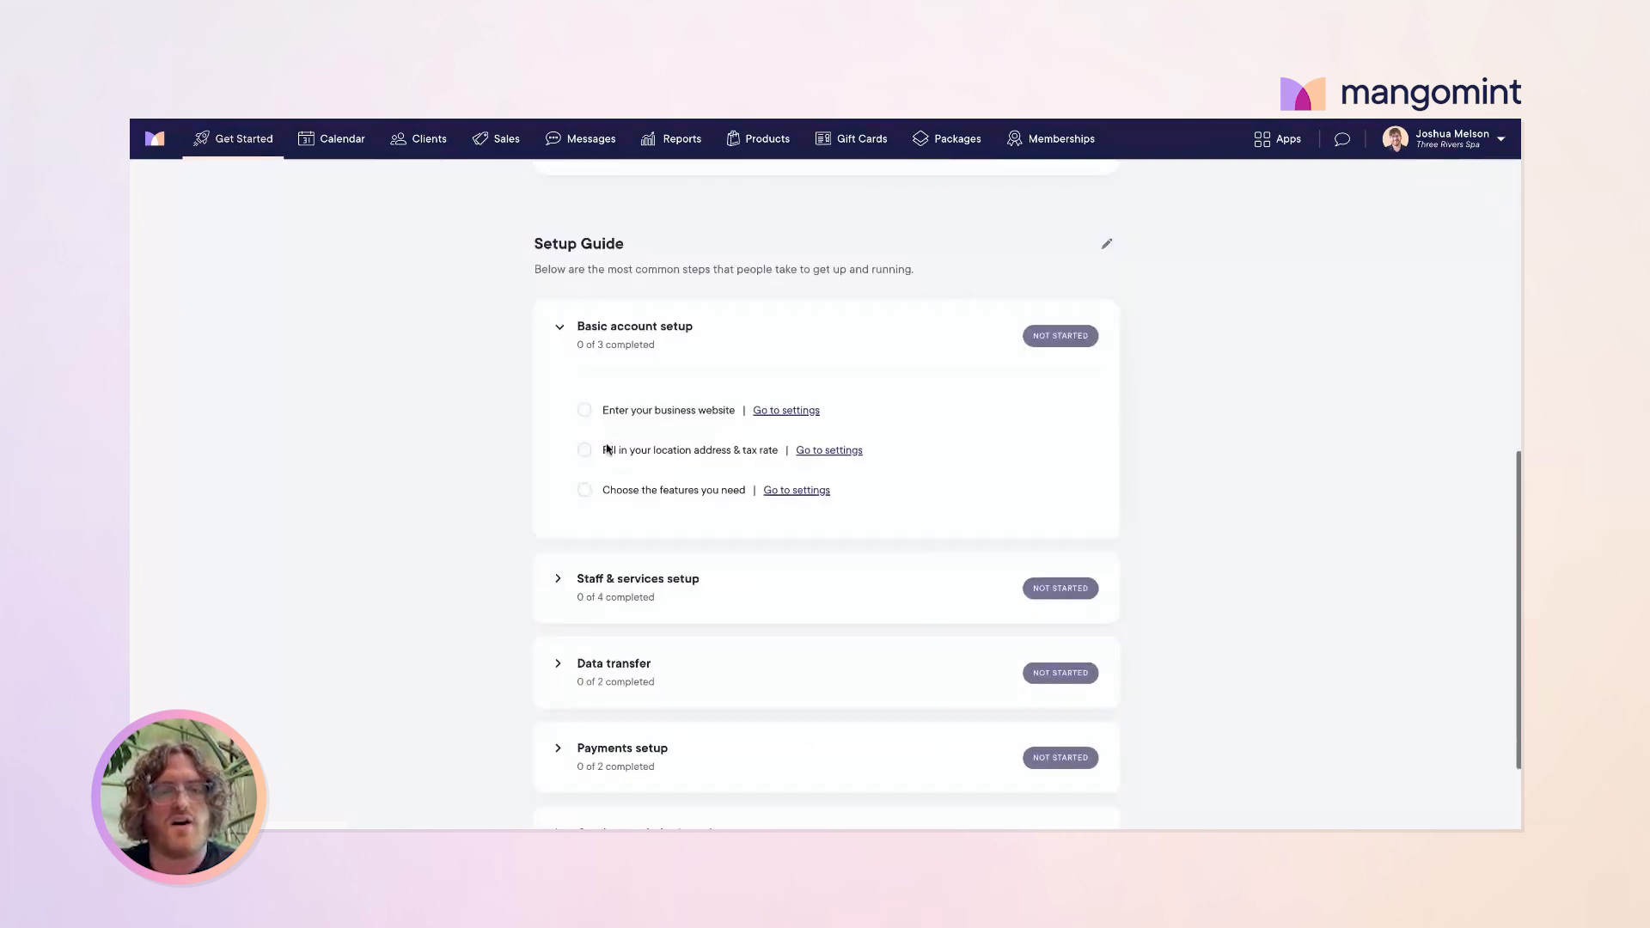
left_click(584, 408)
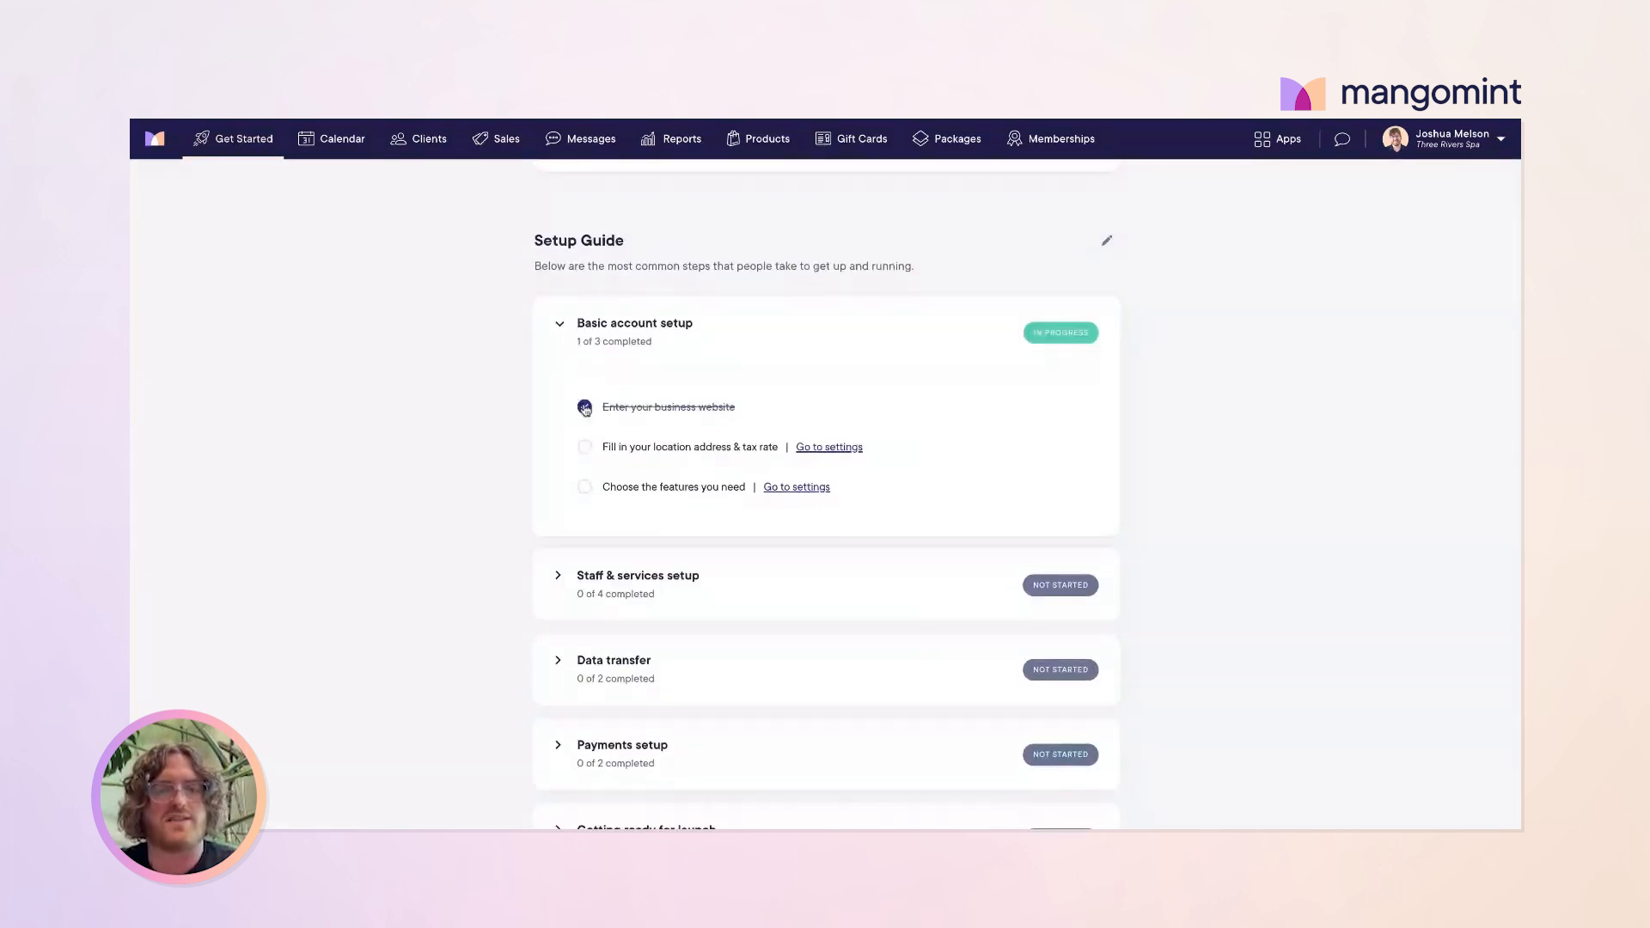
left_click(582, 448)
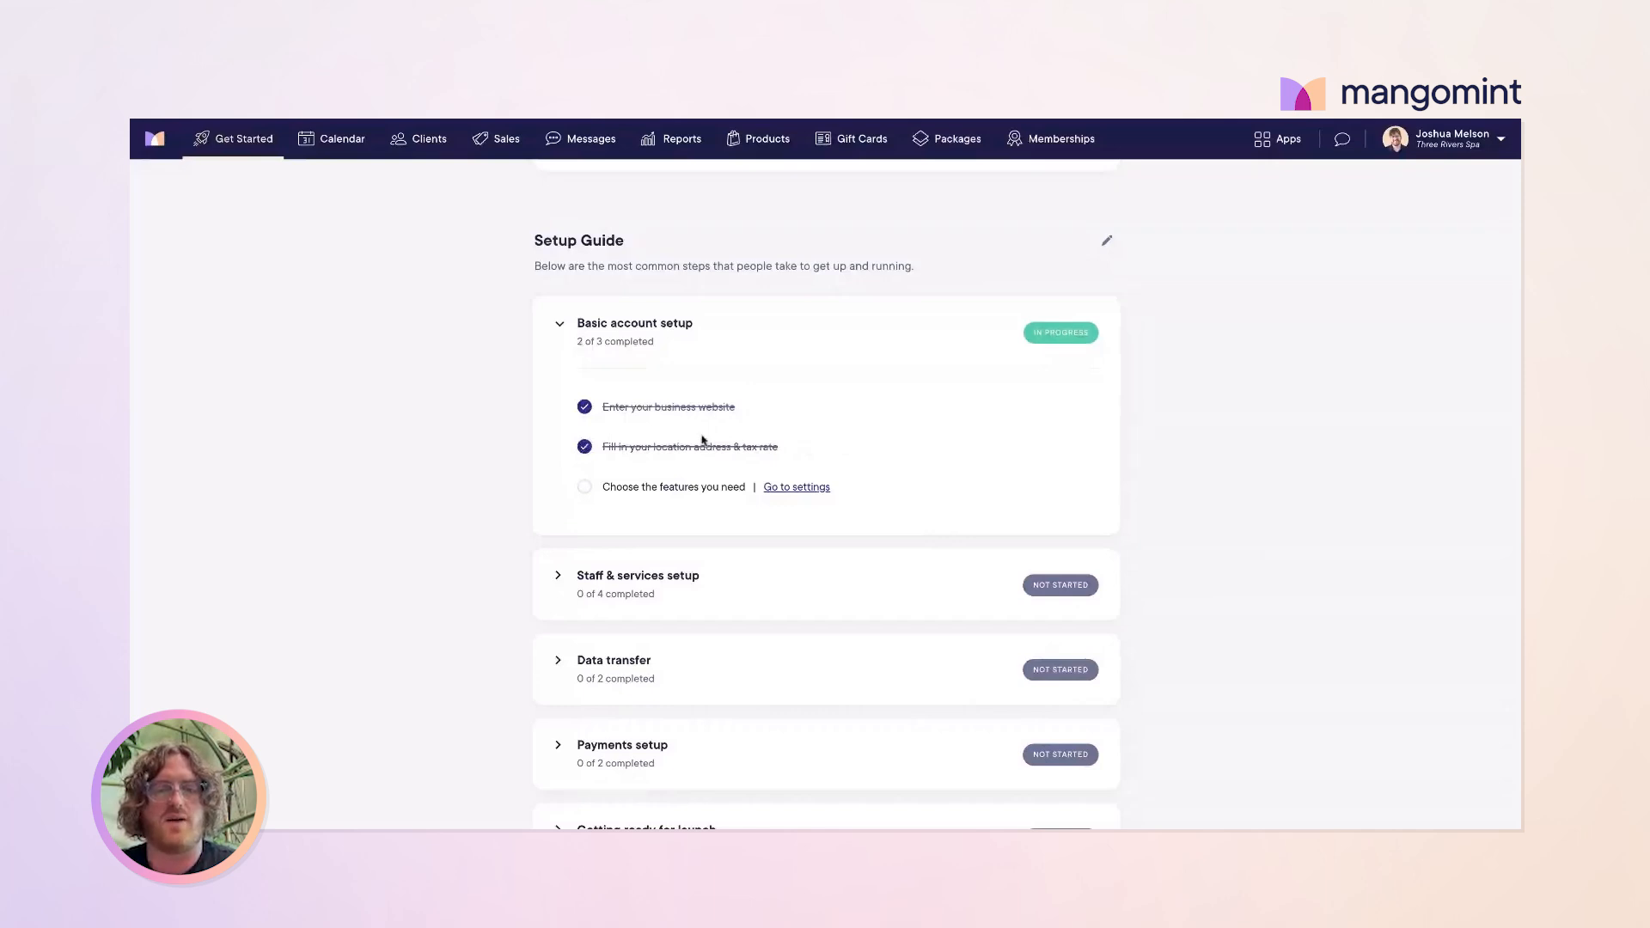
left_click(799, 488)
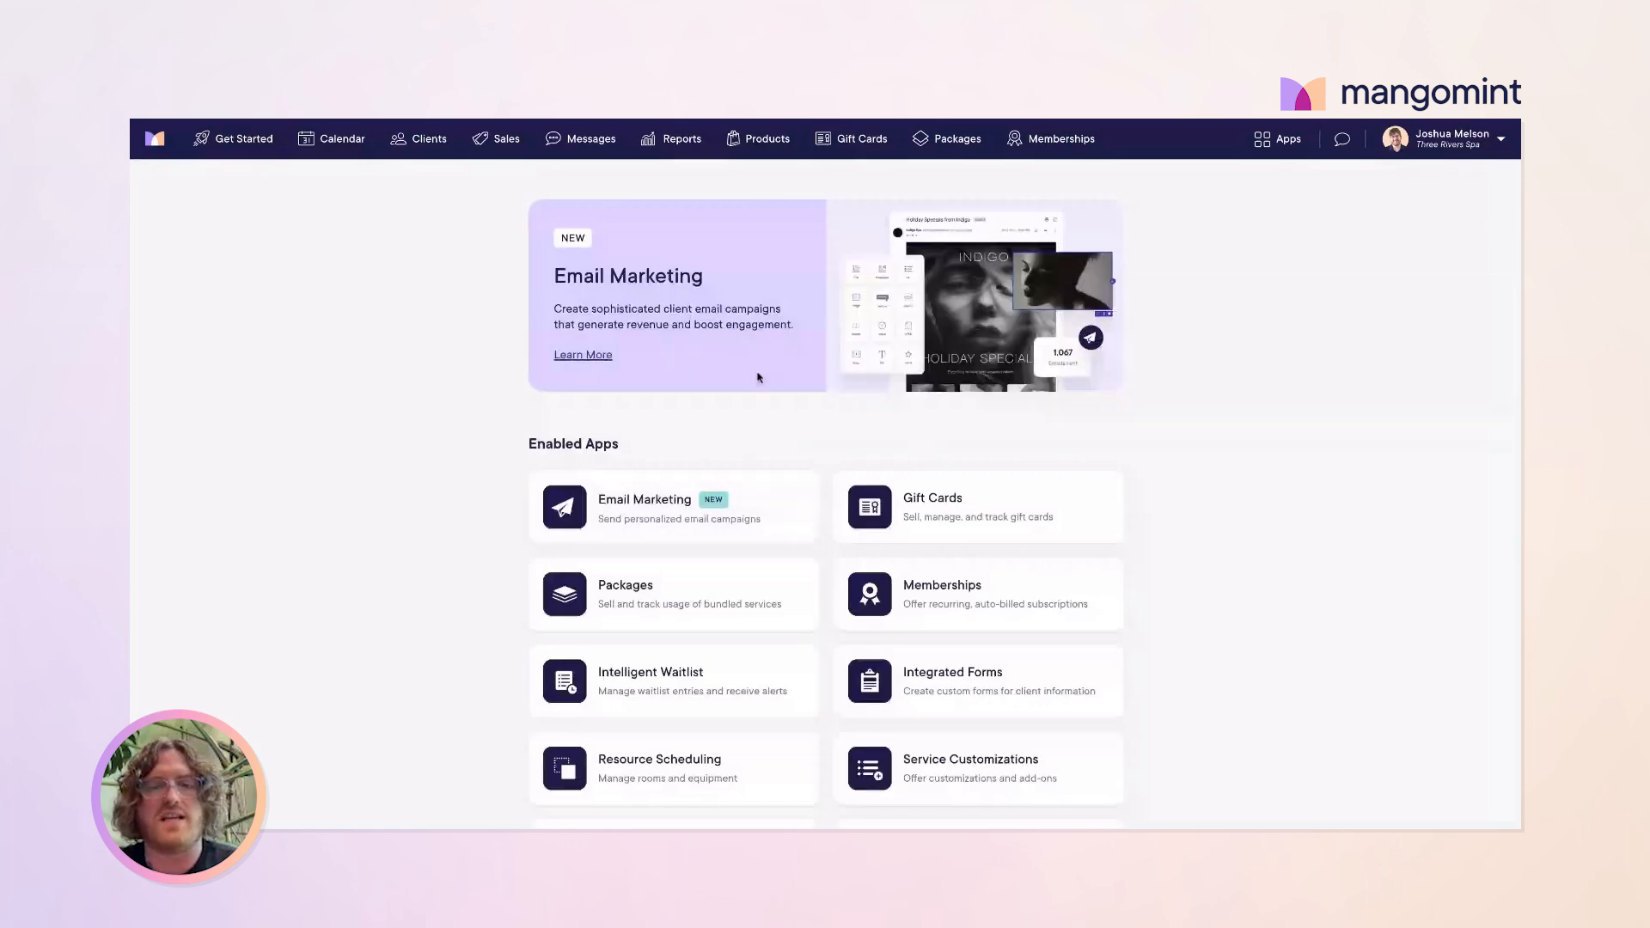
scroll(810, 375, "down", 3)
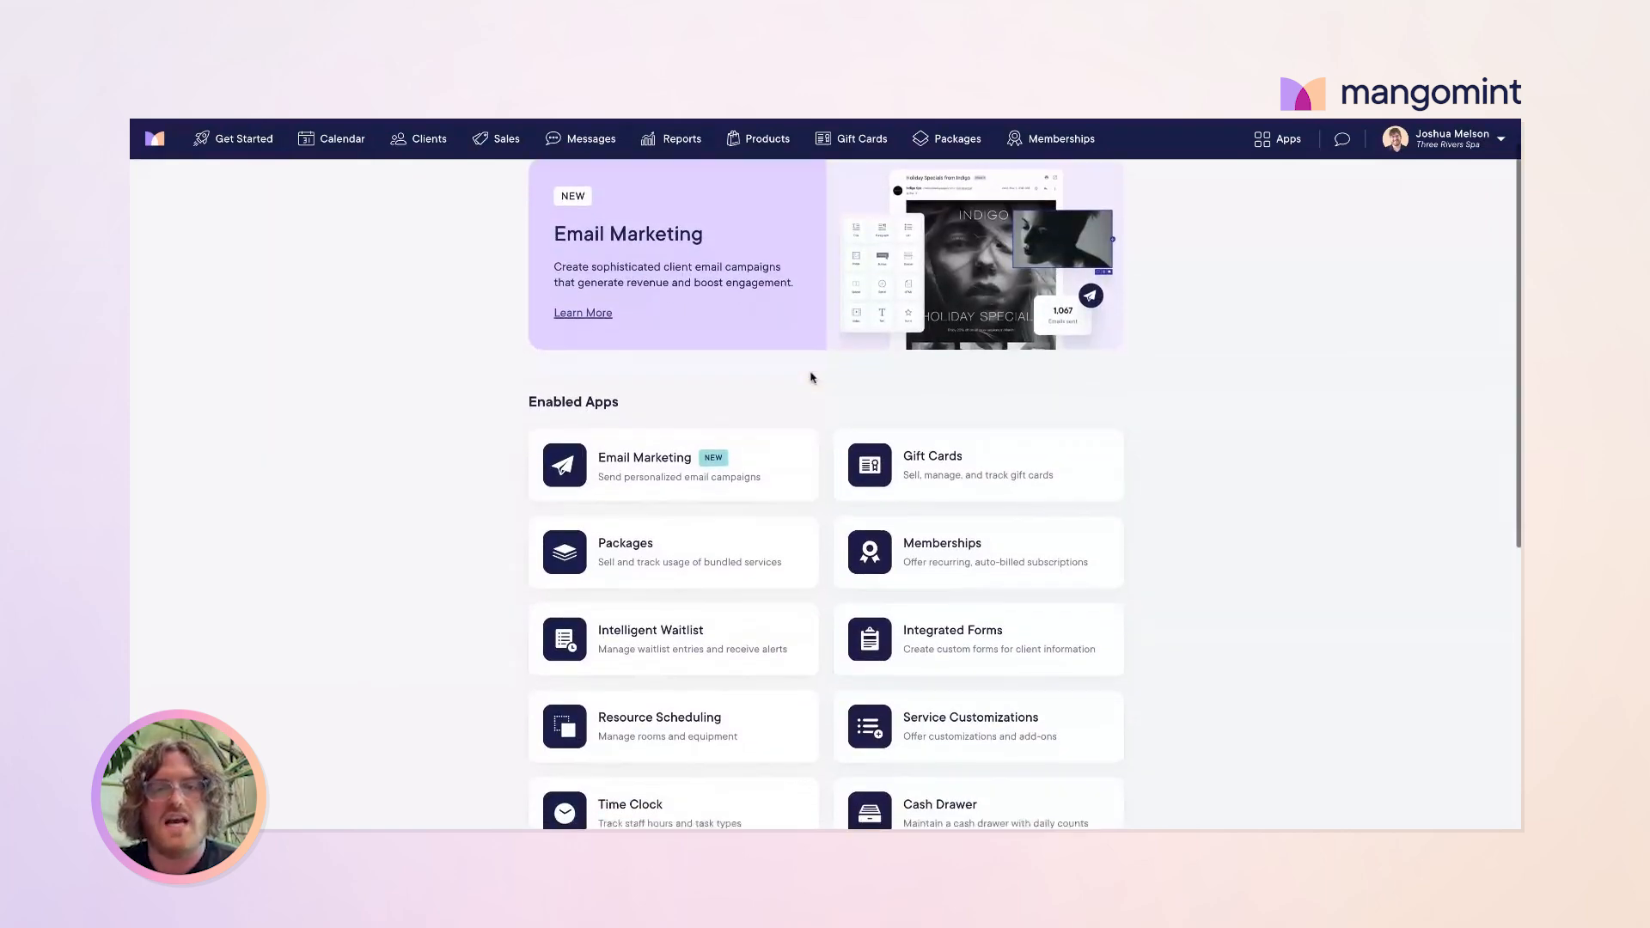
scroll(811, 375, "down", 5)
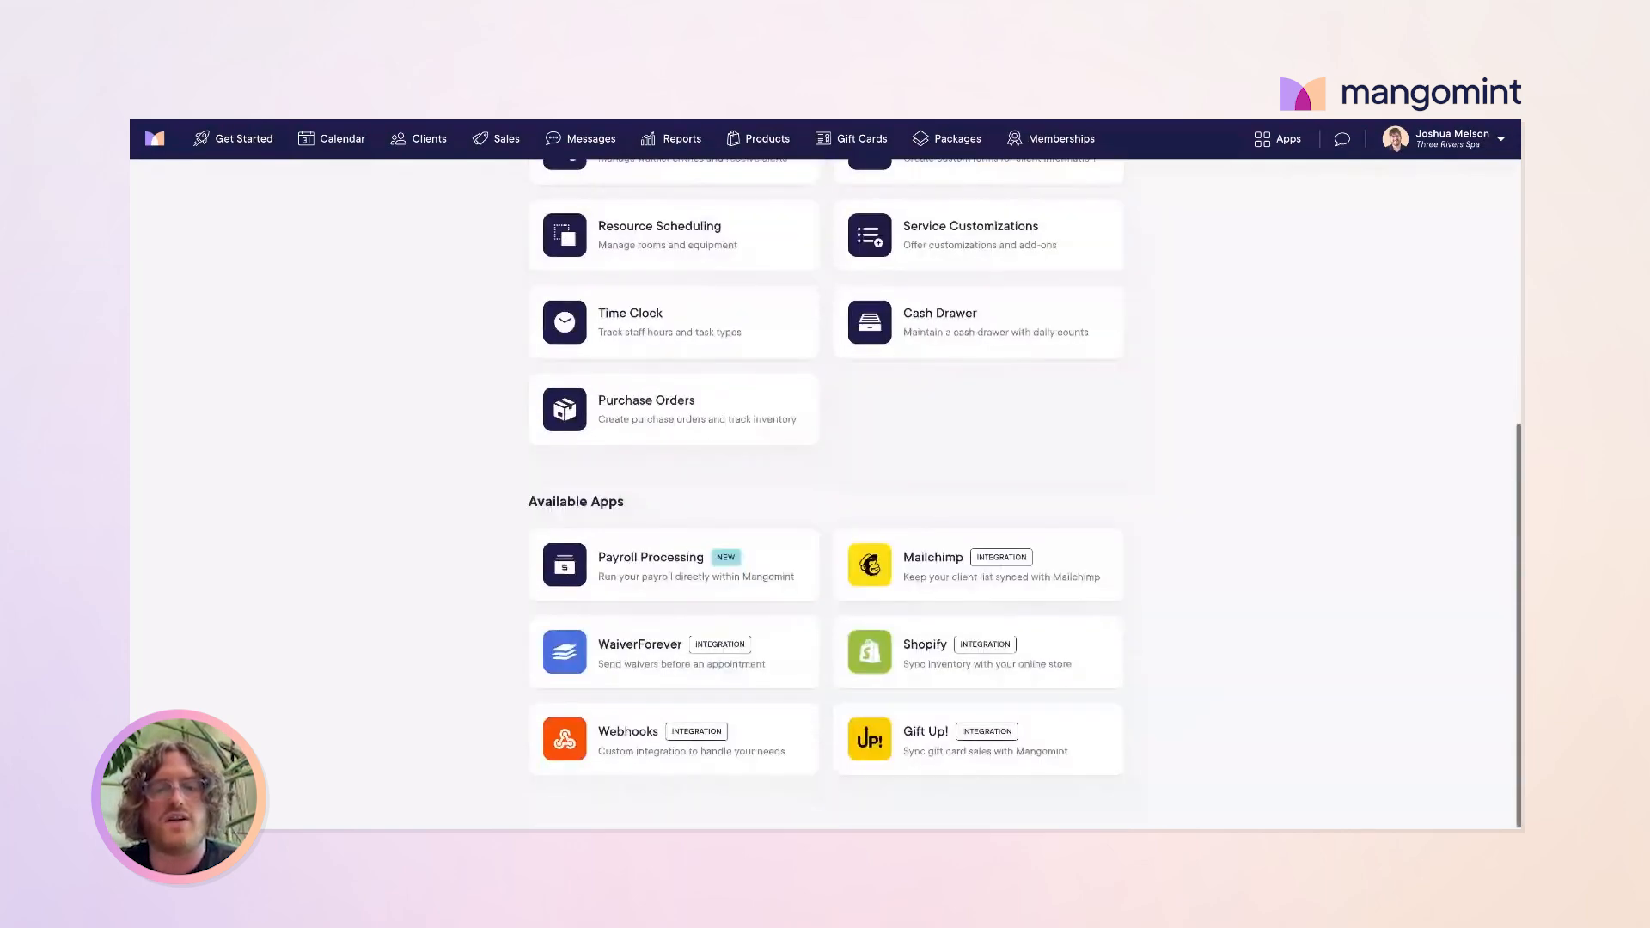
scroll(870, 478, "up", 4)
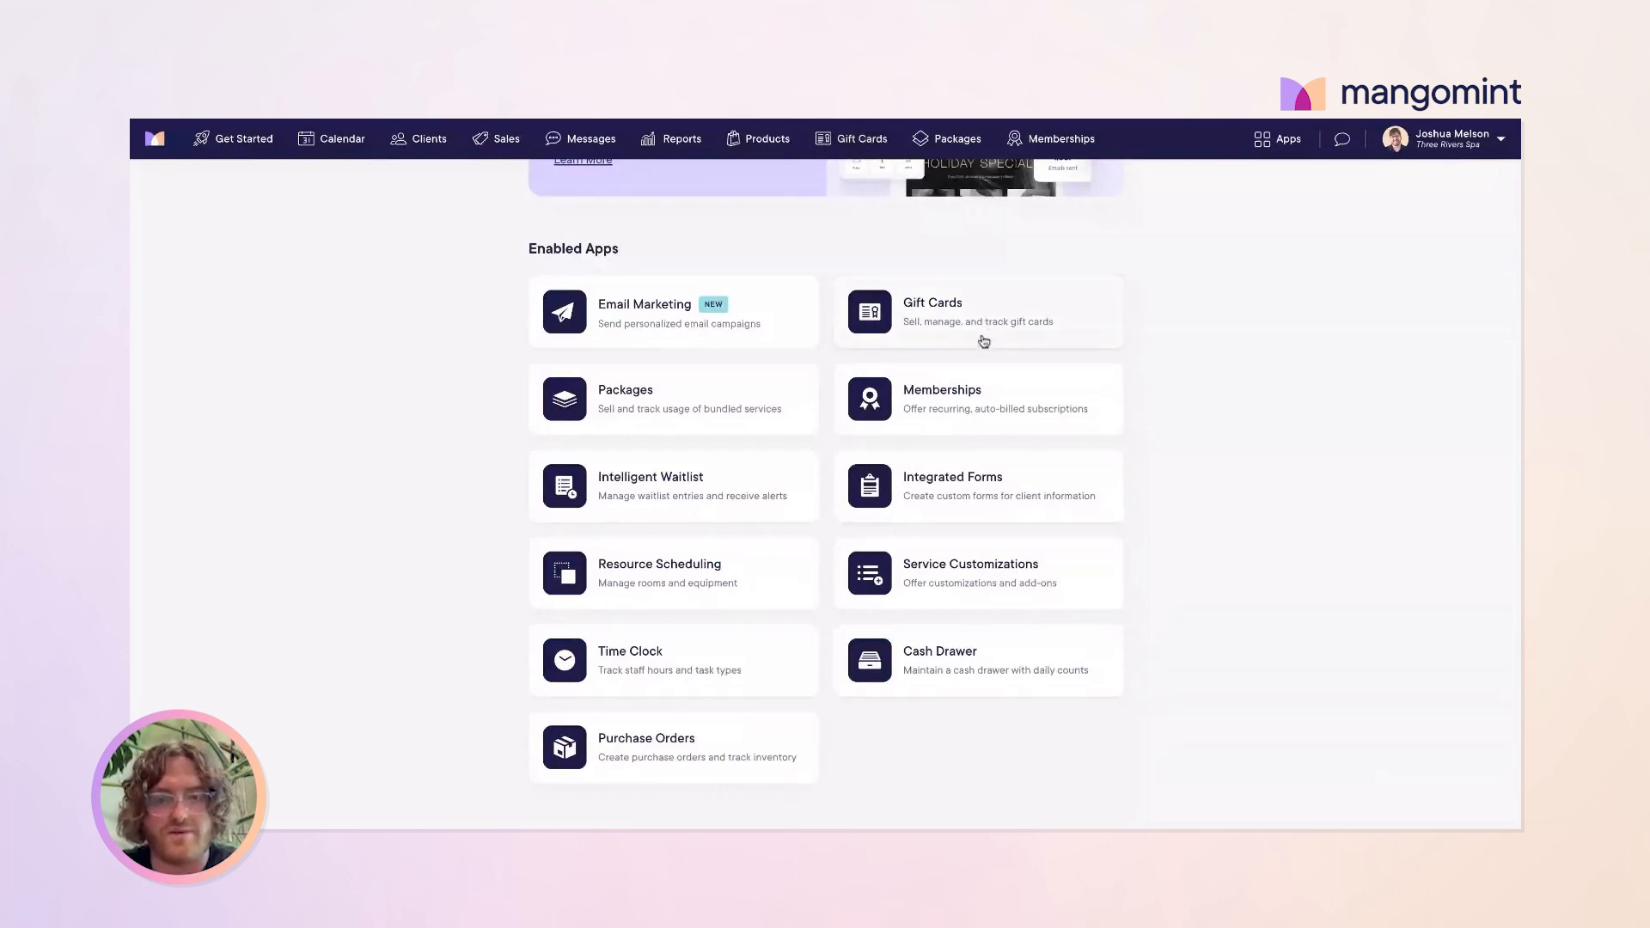
scroll(873, 491, "down", 1)
scroll(808, 524, "down", 3)
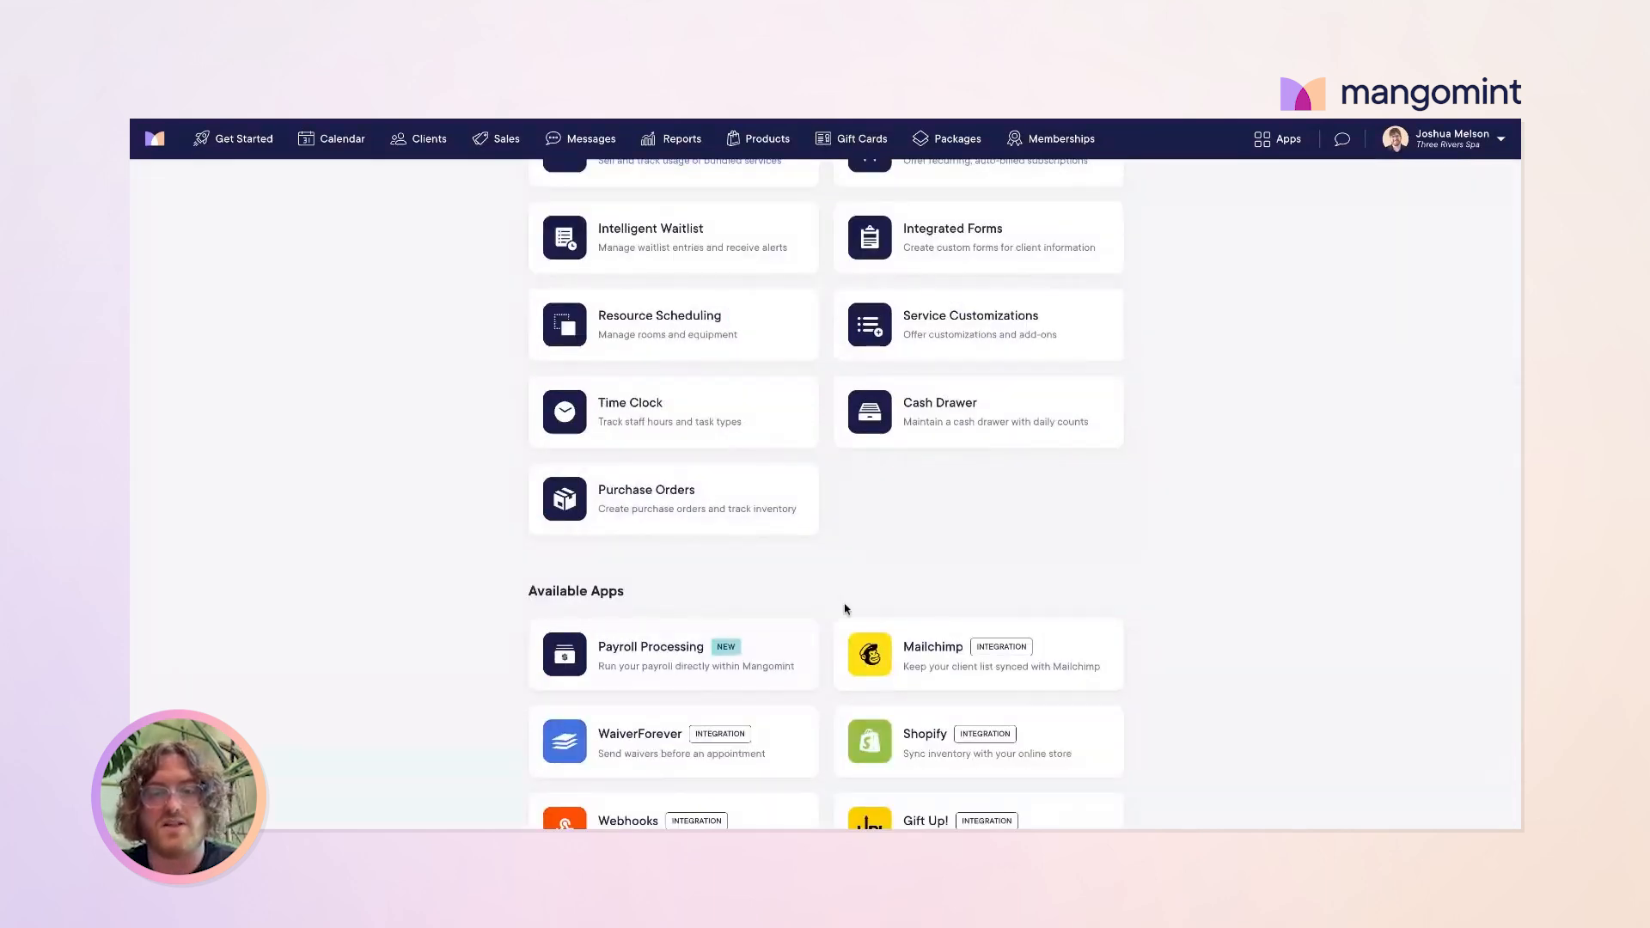
scroll(885, 644, "down", 1)
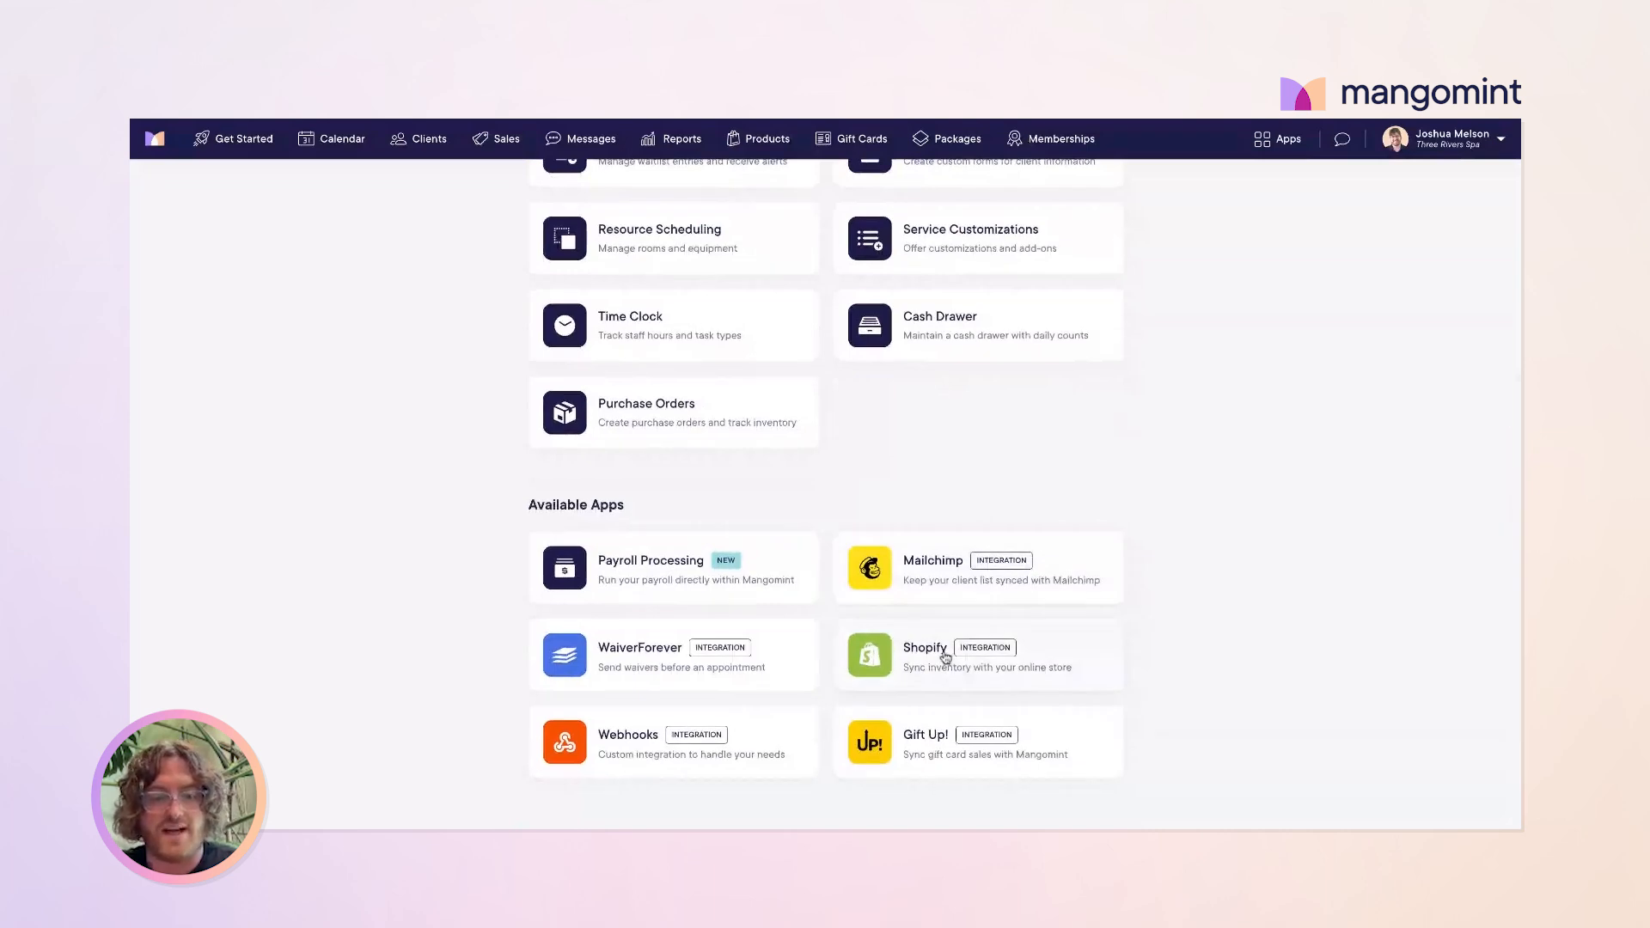
scroll(924, 541, "up", 2)
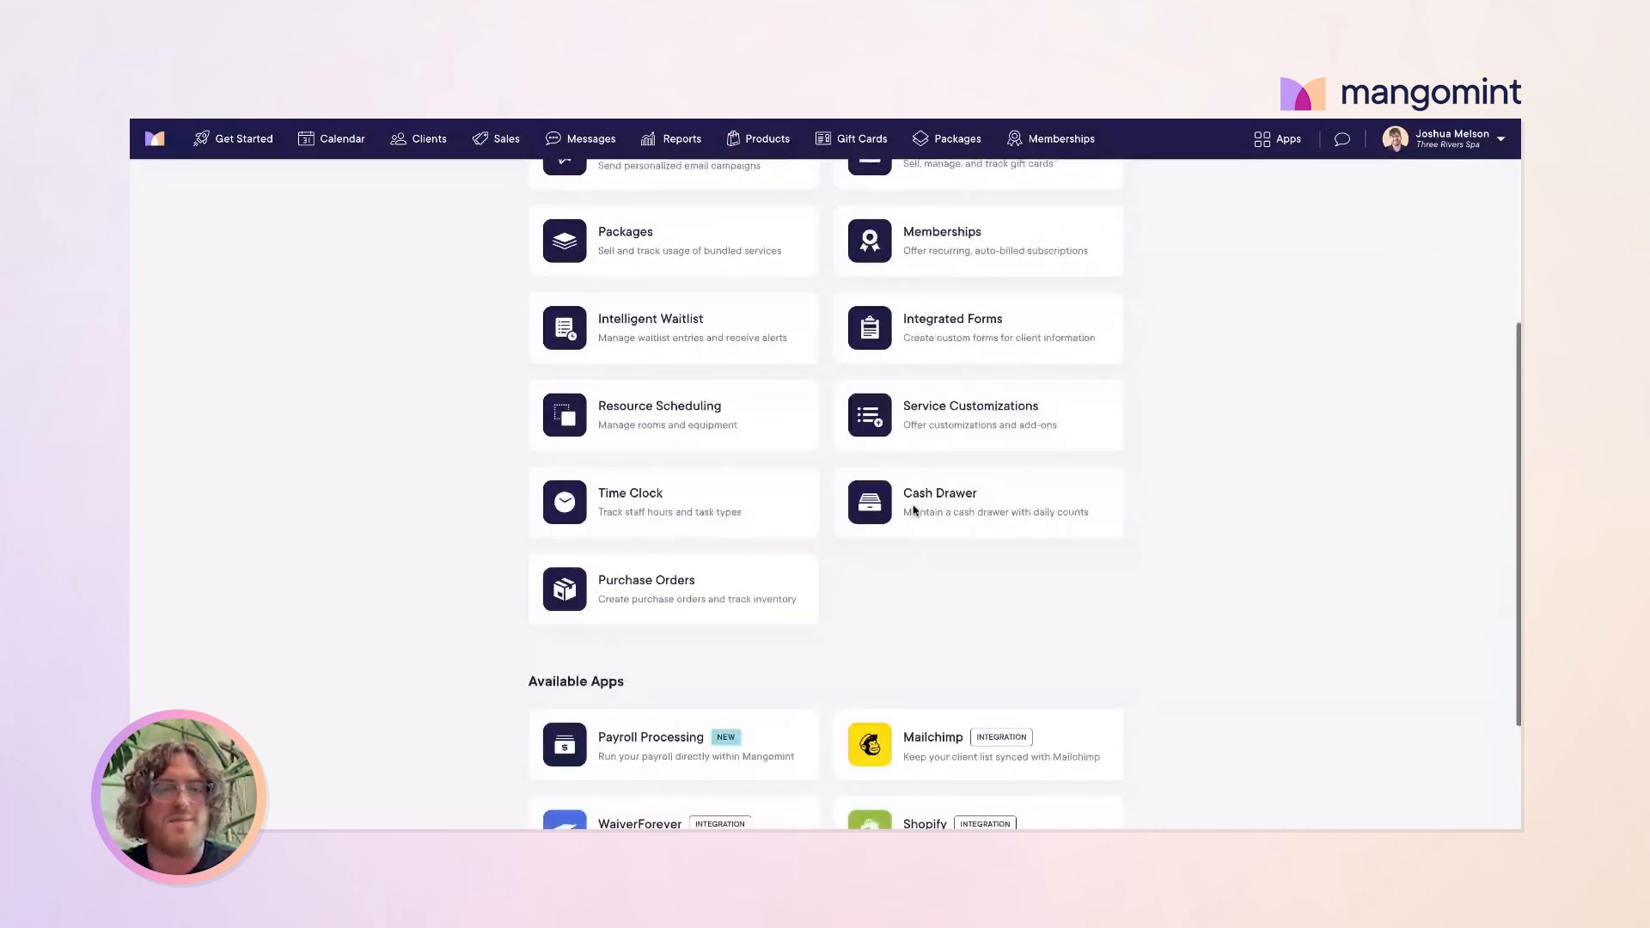
scroll(747, 459, "up", 1)
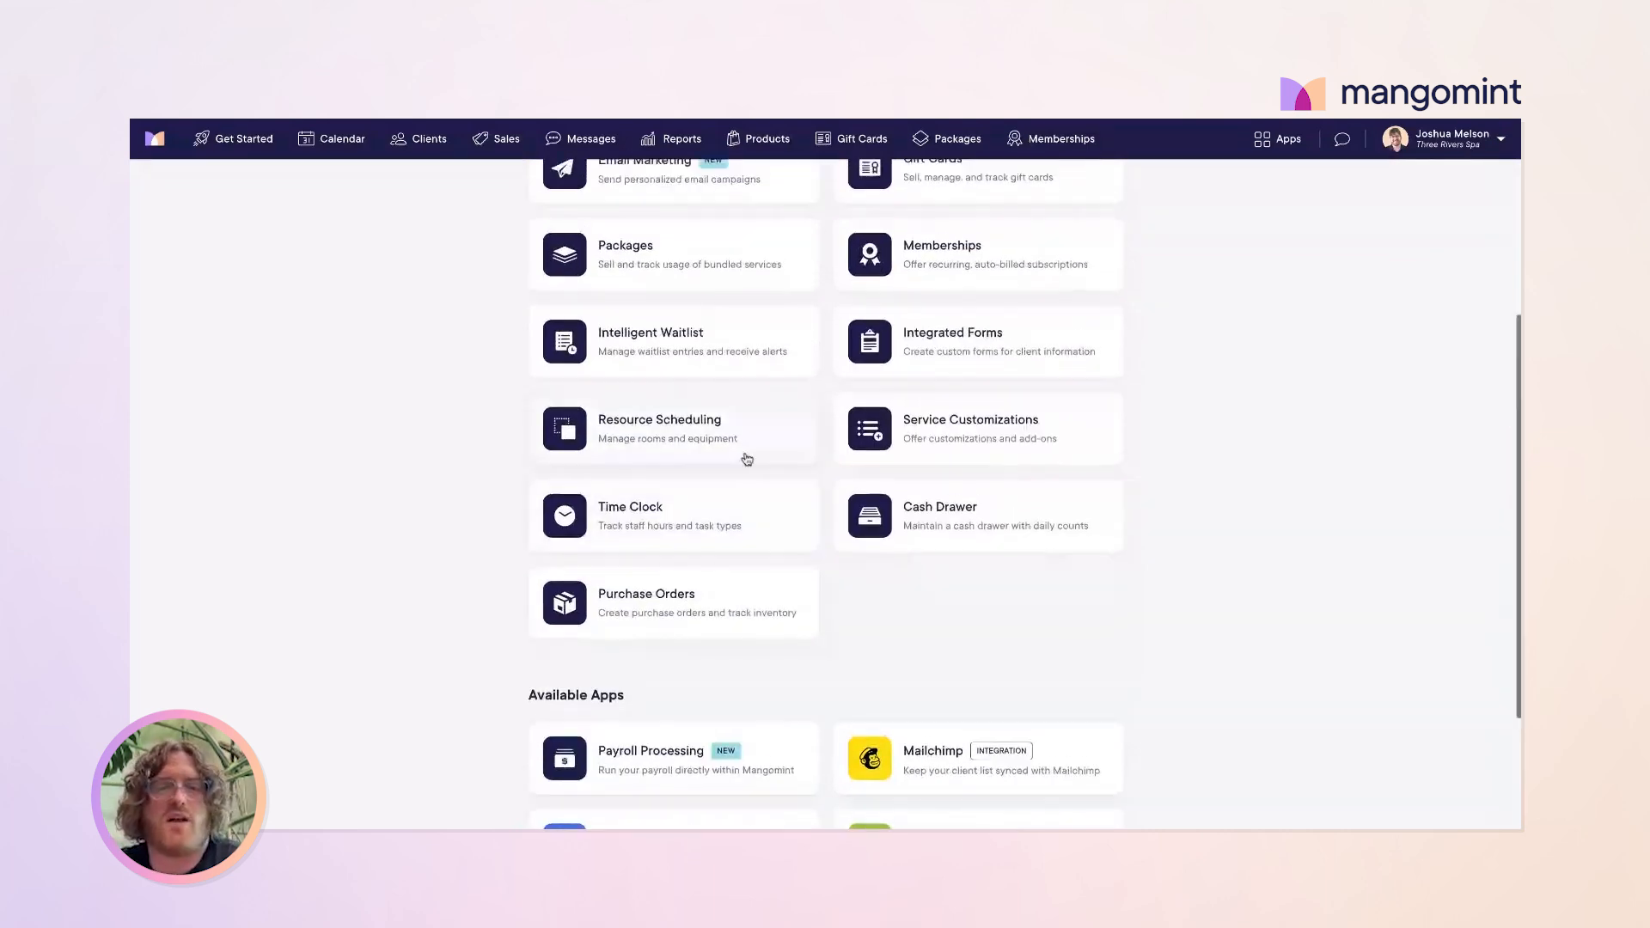
scroll(747, 459, "up", 3)
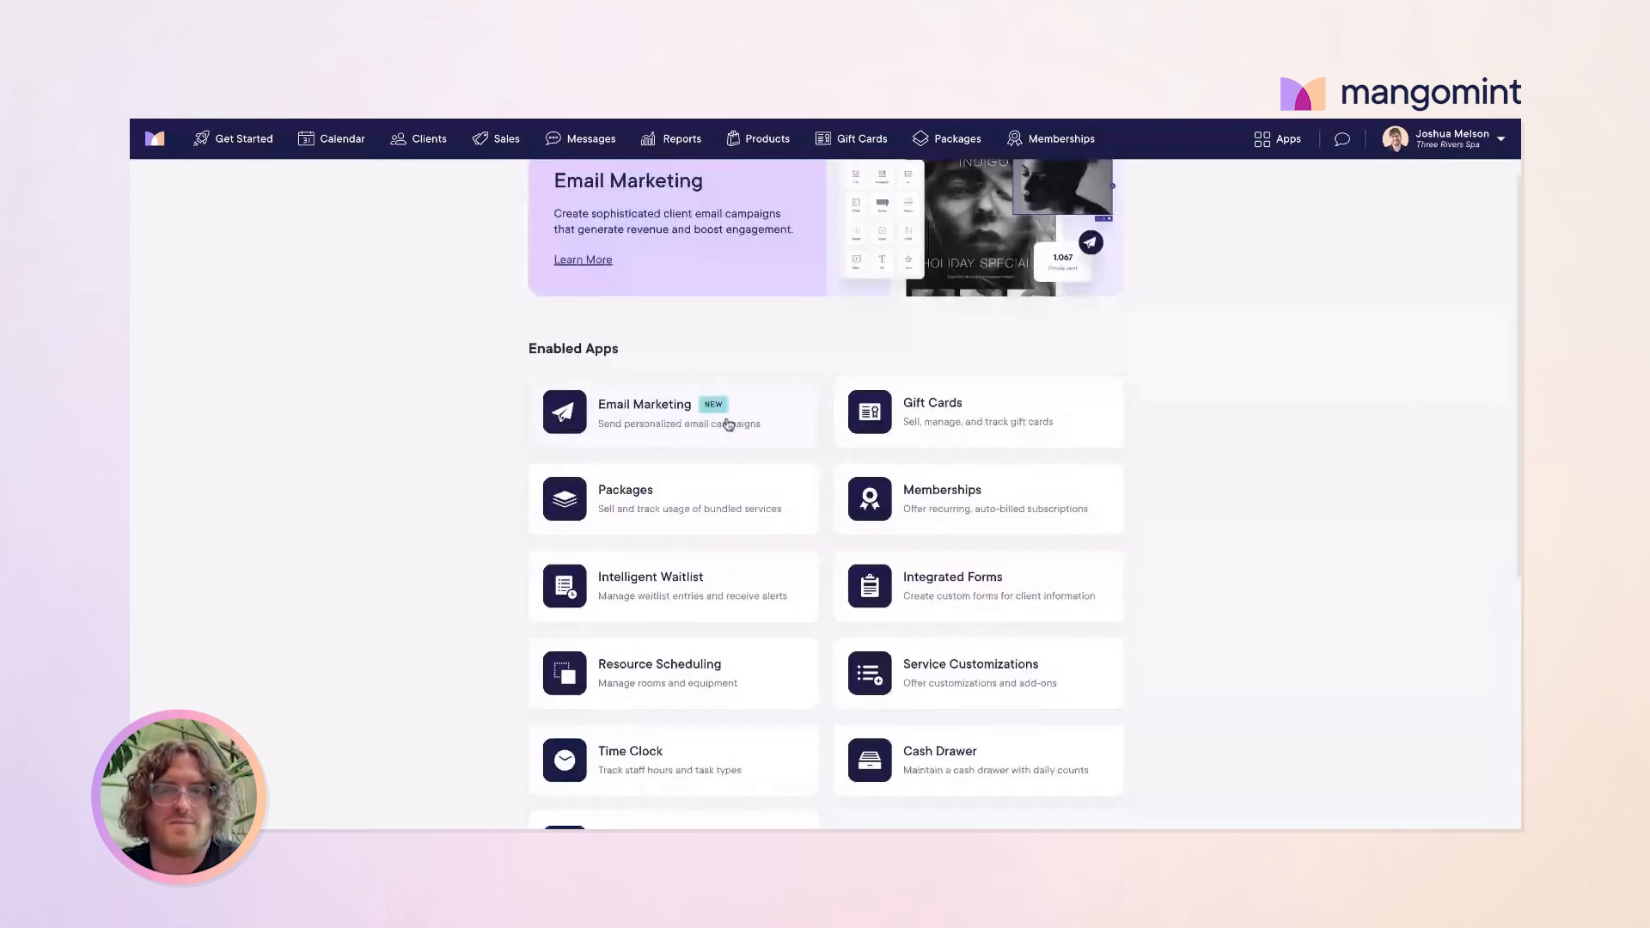
scroll(729, 425, "up", 1)
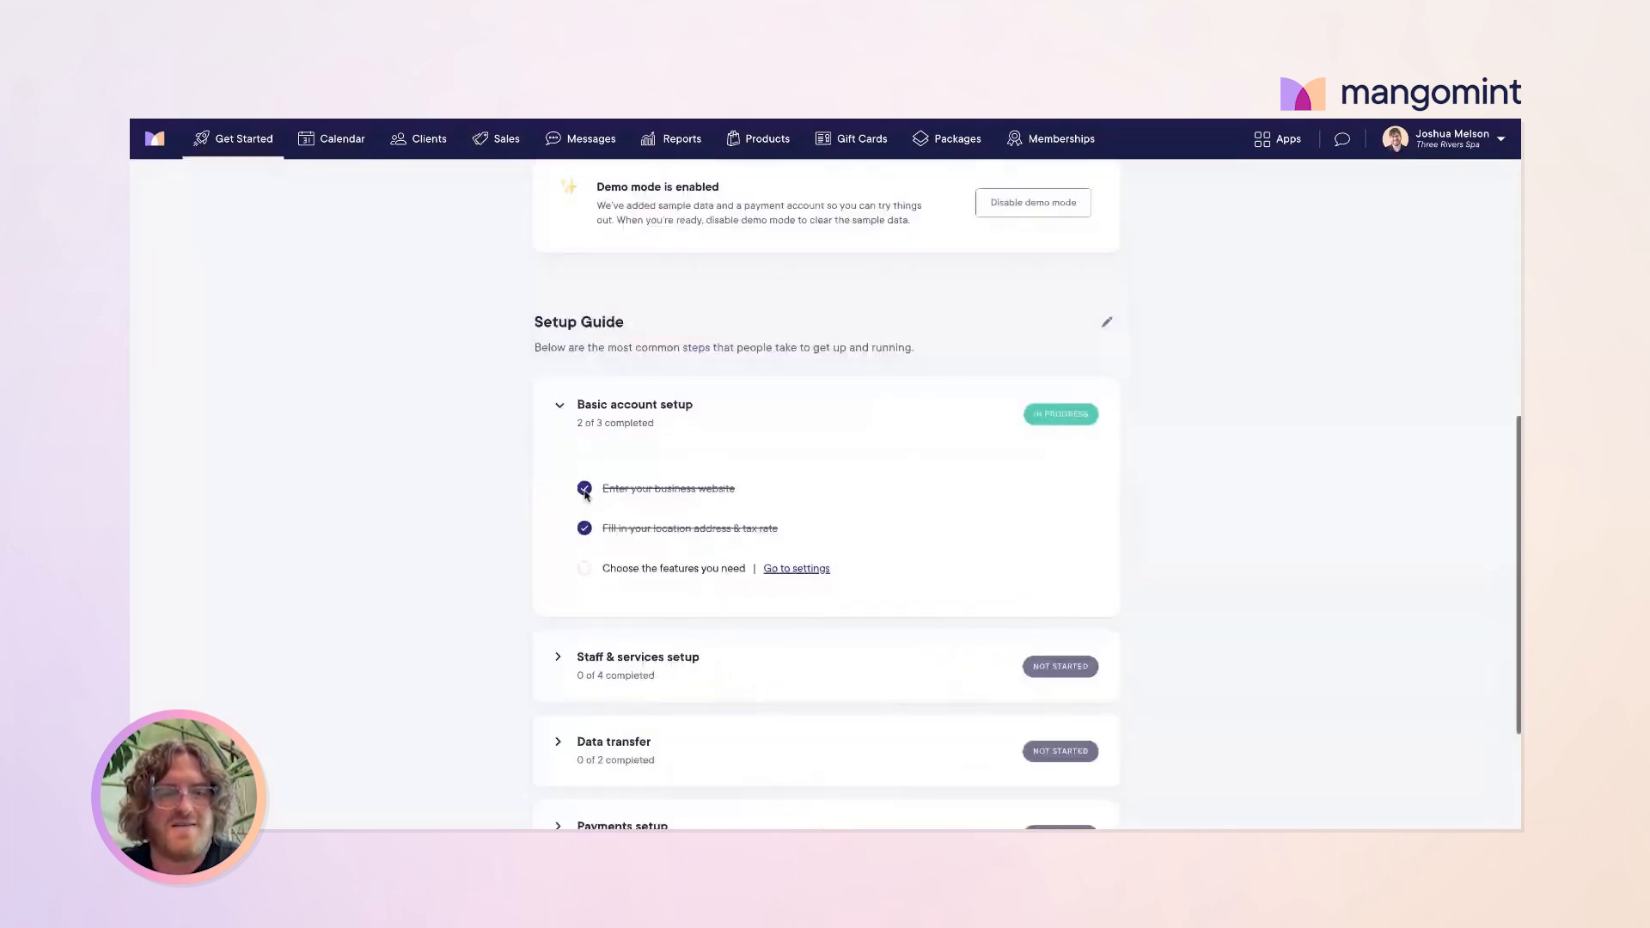
scroll(585, 494, "down", 2)
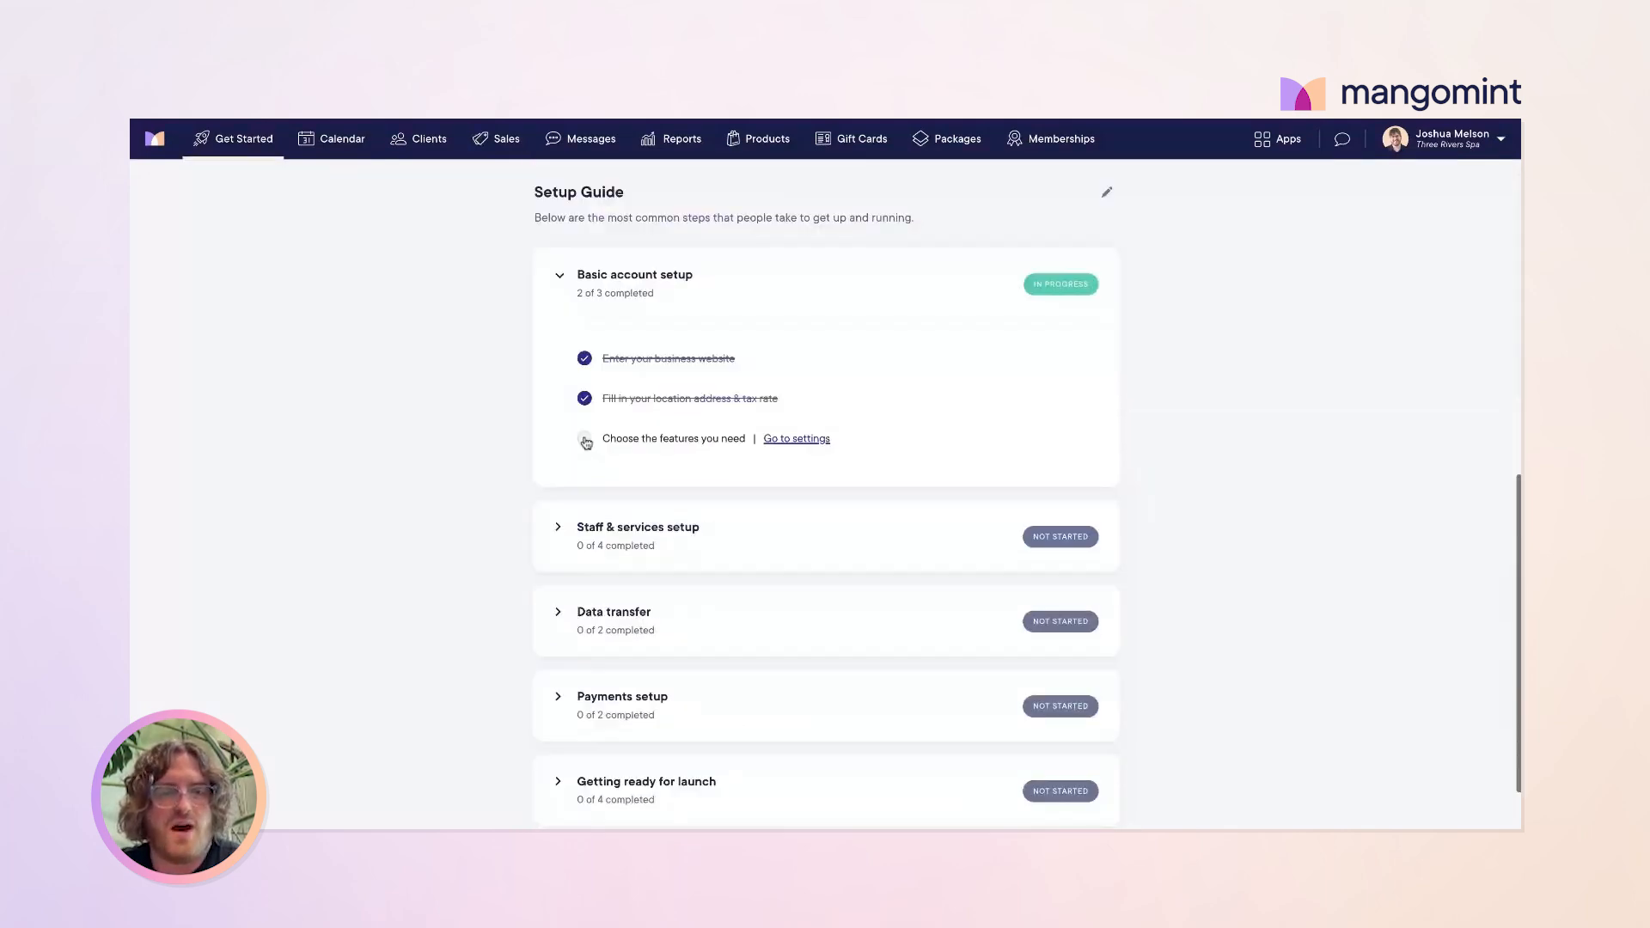
Step: Tick the choose-features task to finish Basic setup, expand Staff & services, and open staff settings
left_click(585, 441)
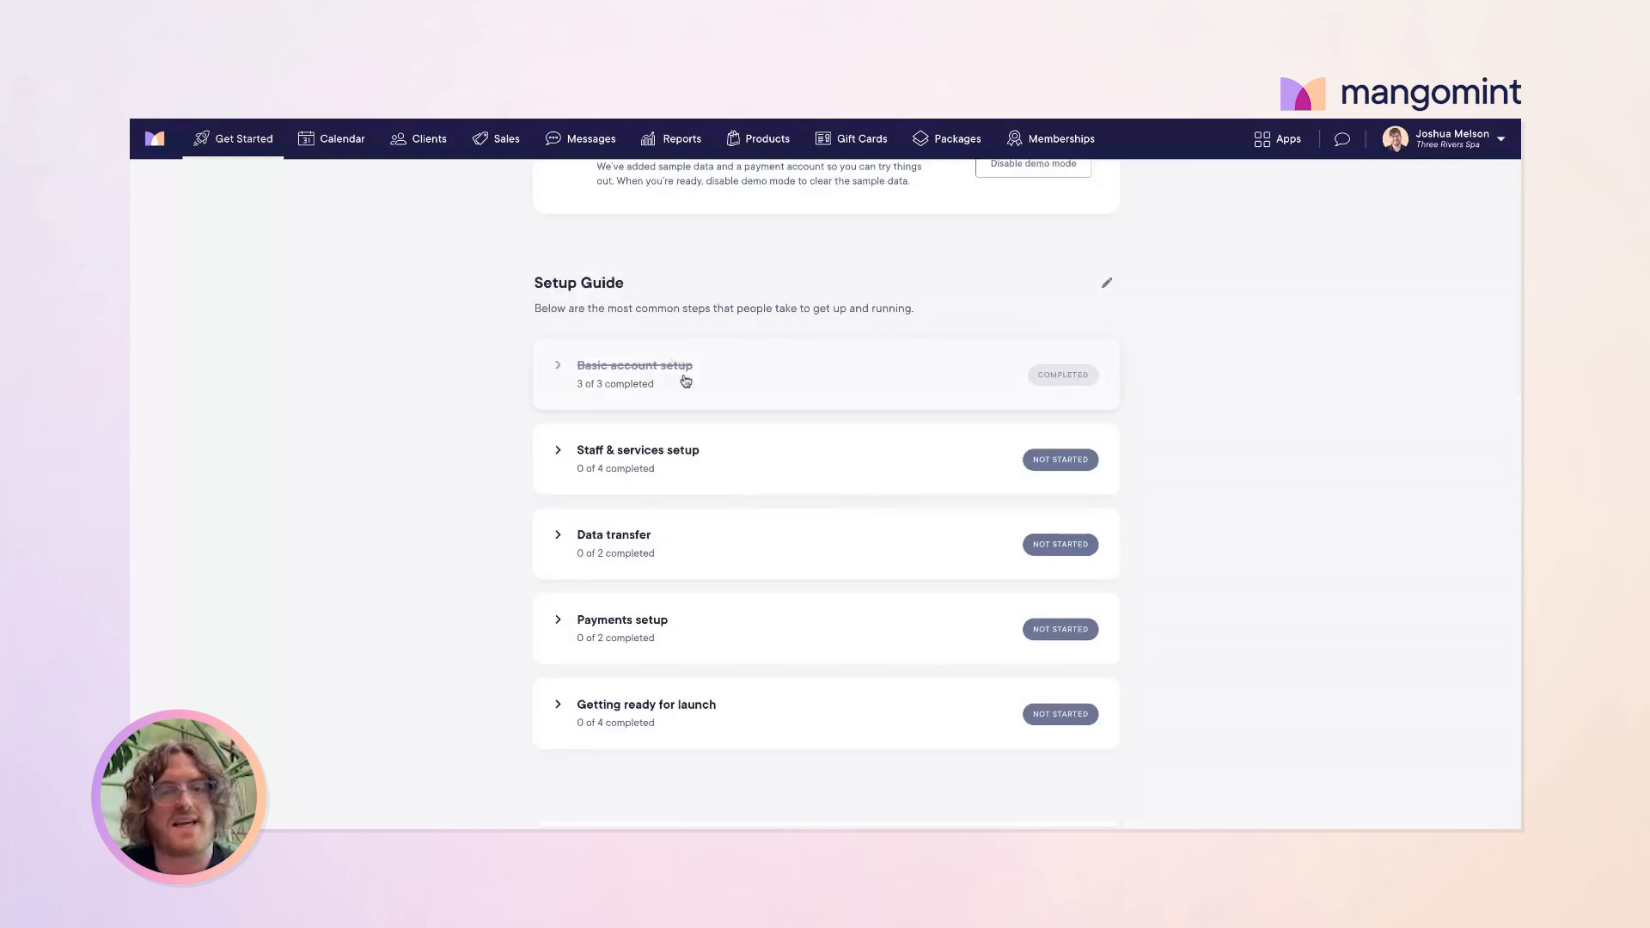
left_click(559, 453)
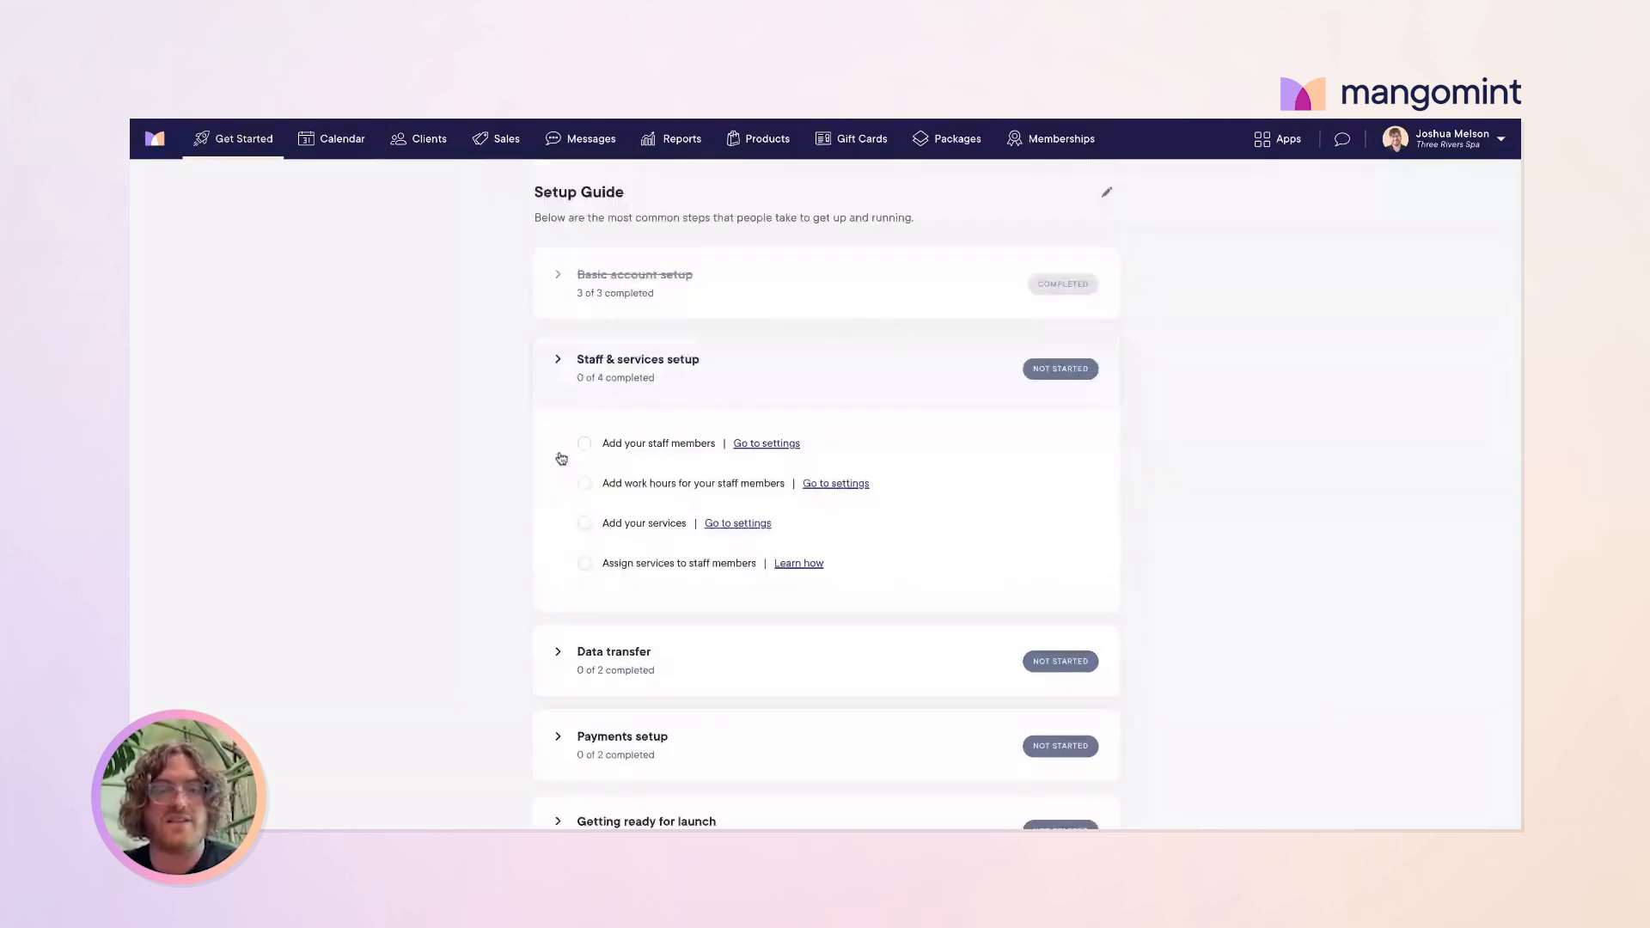
scroll(795, 527, "down", 1)
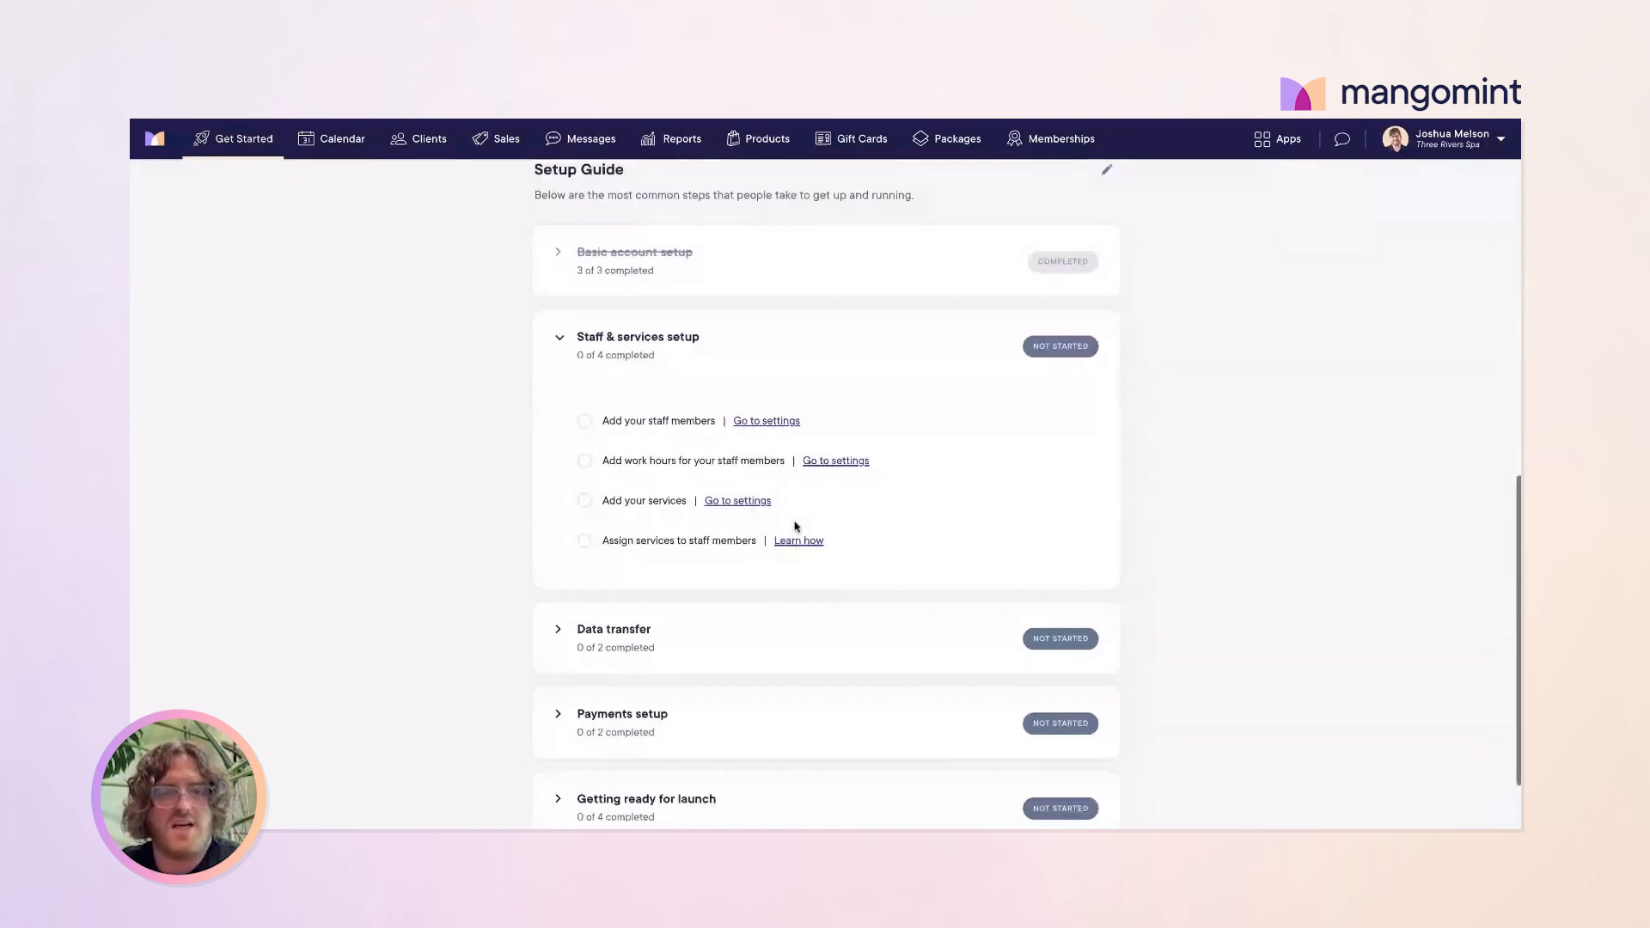
left_click(760, 421)
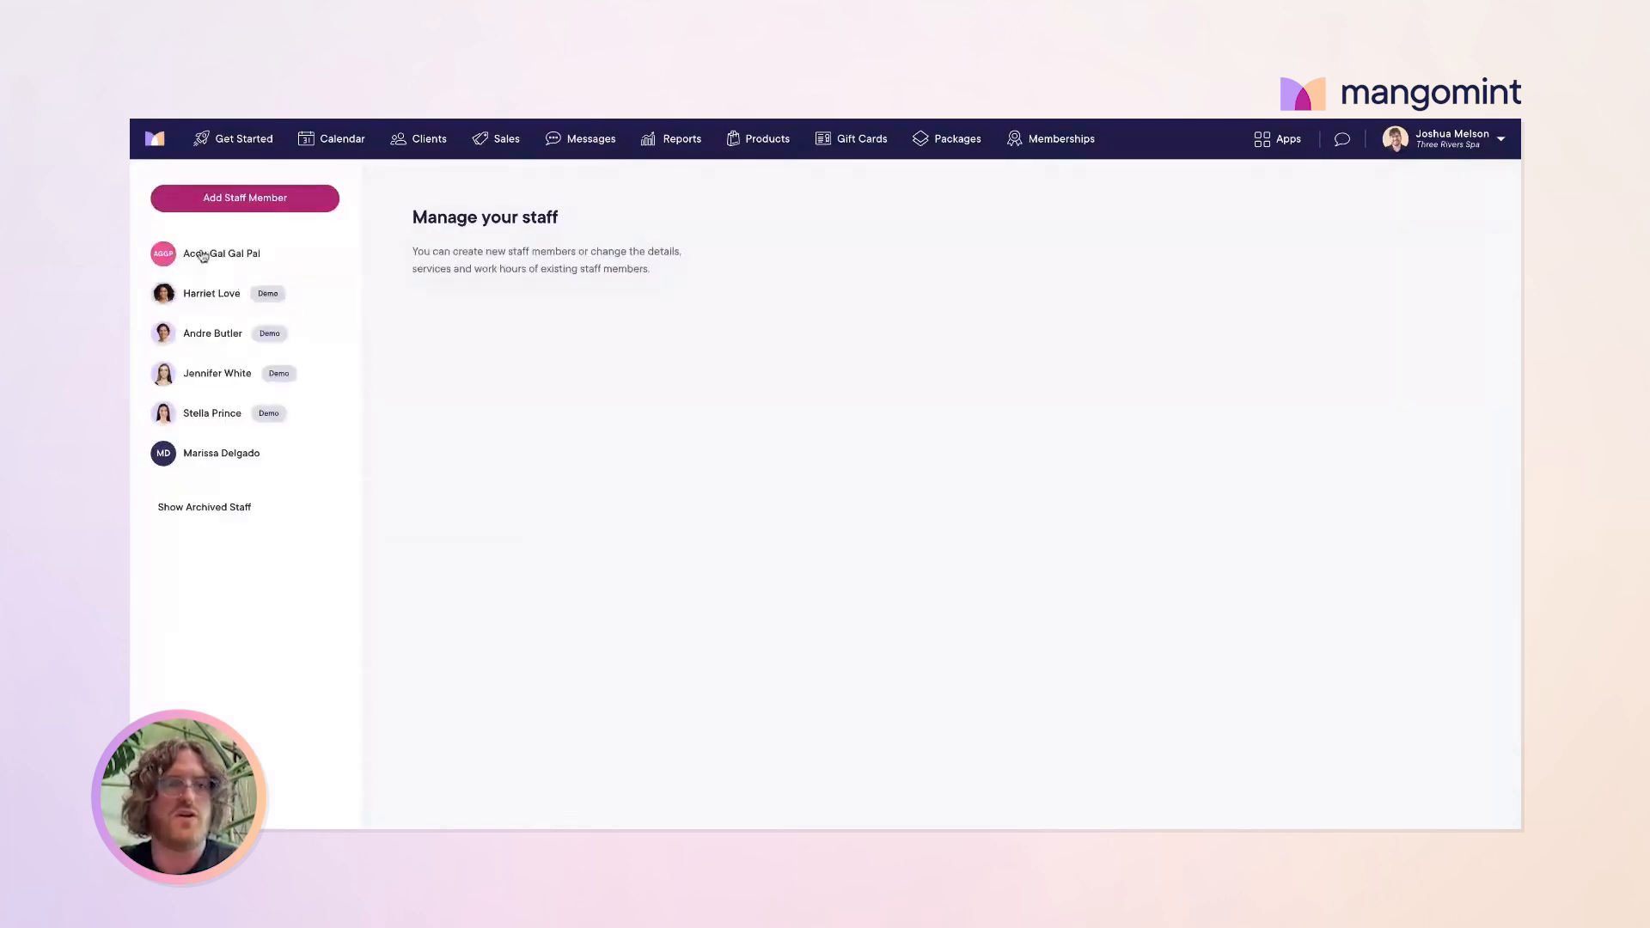
Step: Start a new staff member and enter their first and last name, email address and phone number
left_click(256, 201)
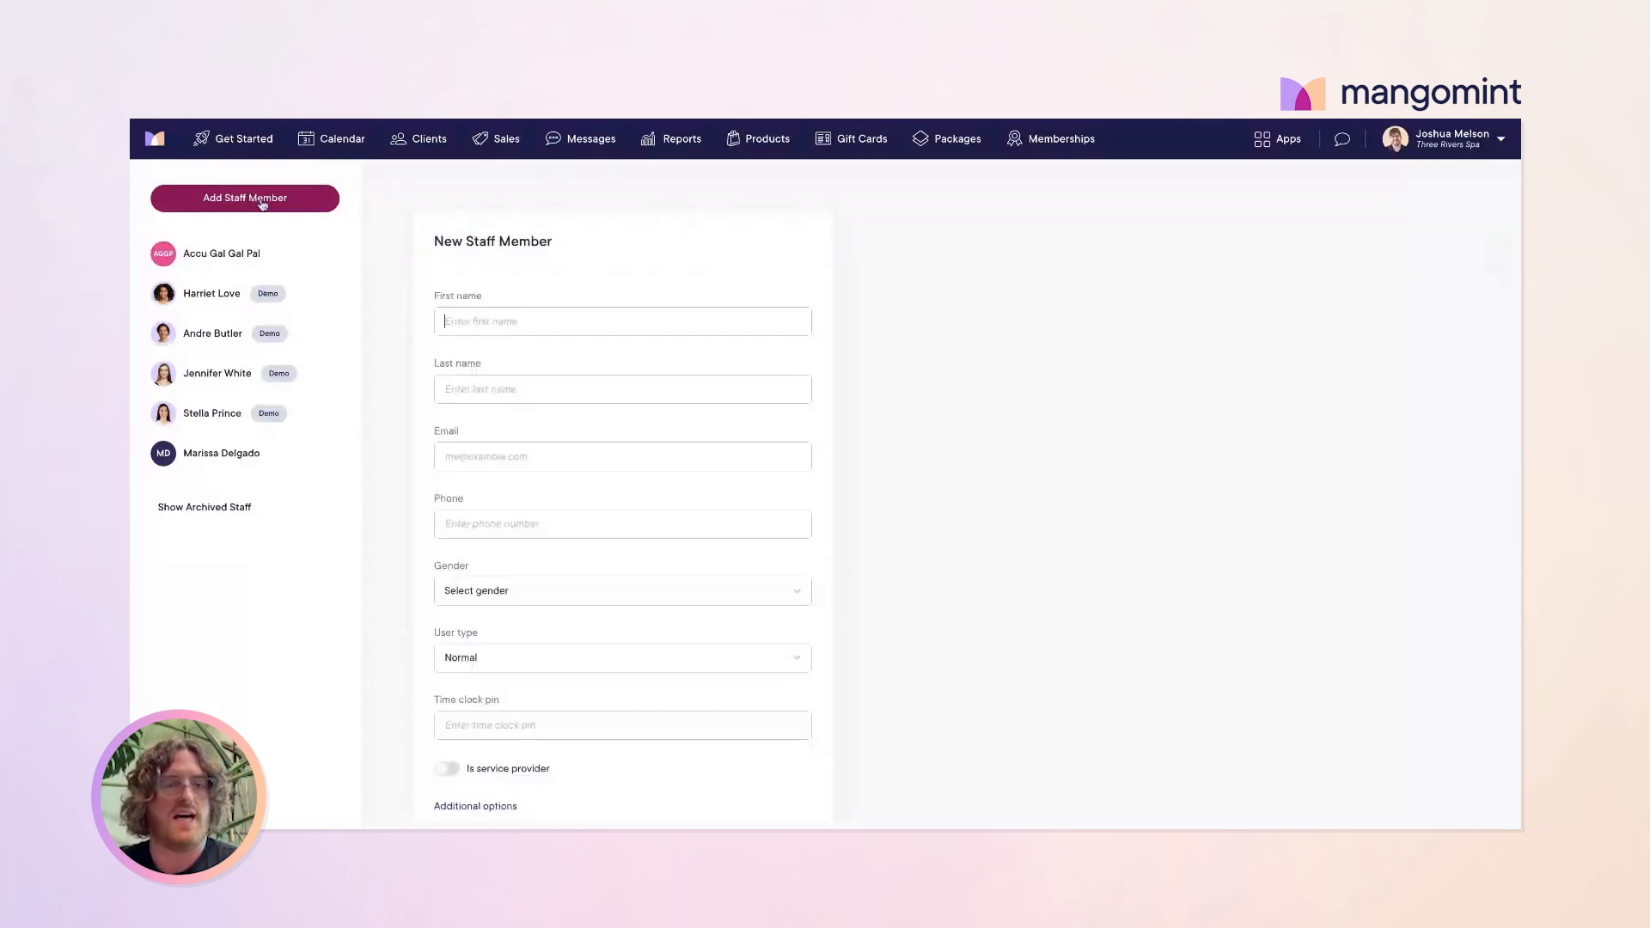
type("Josh")
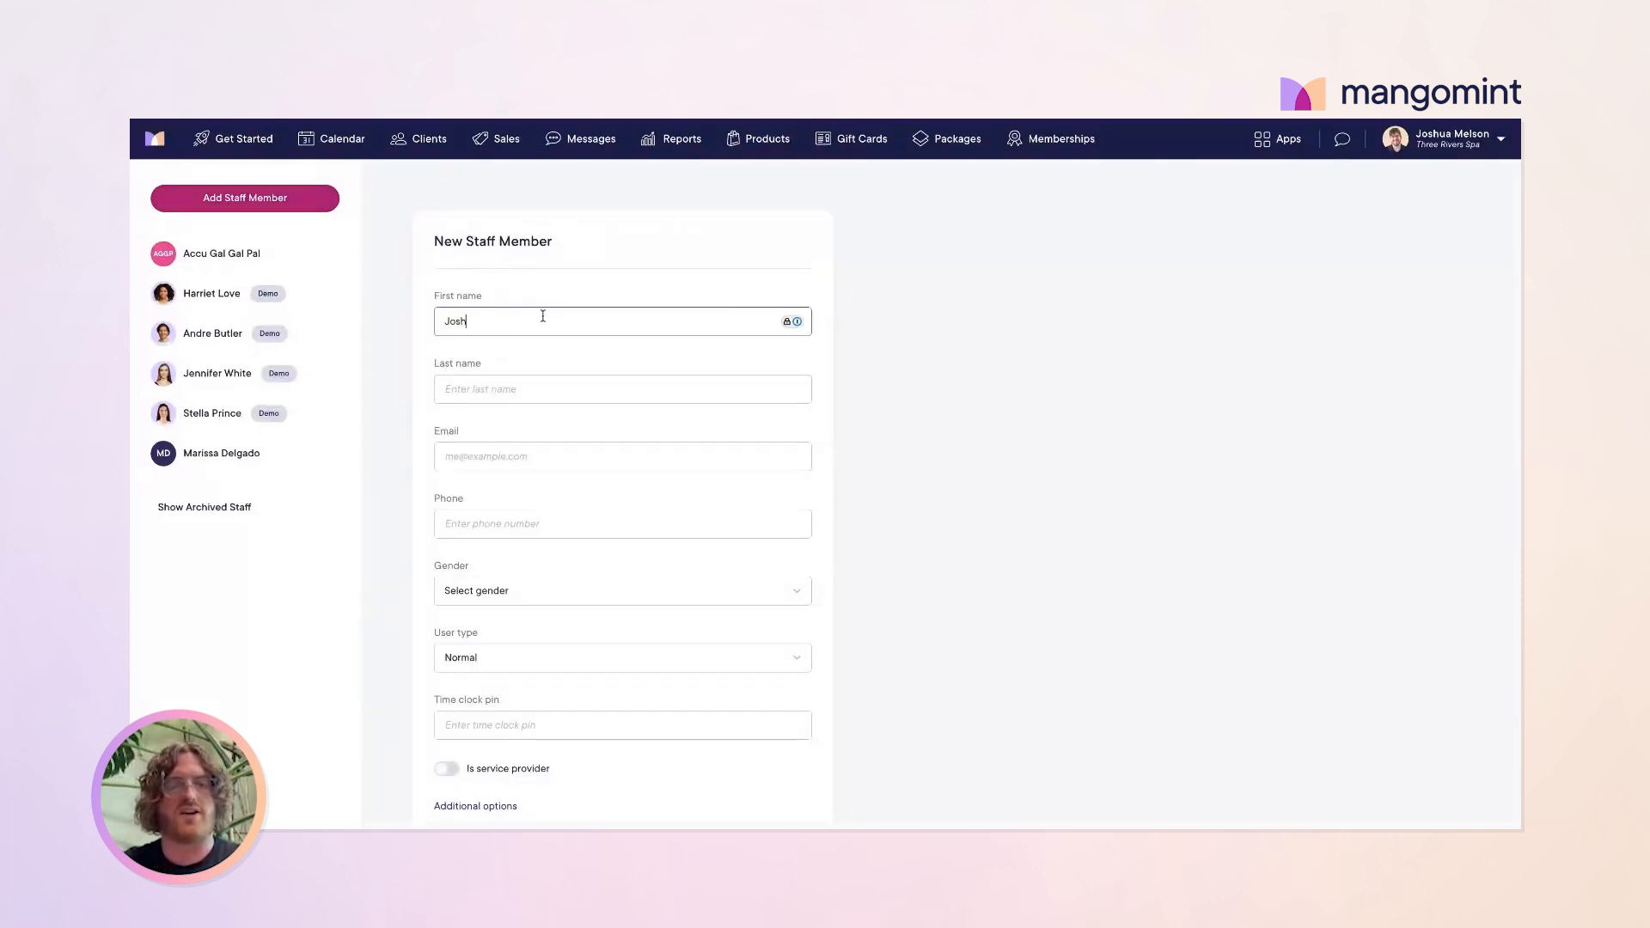
key("Tab")
type("Mangomin")
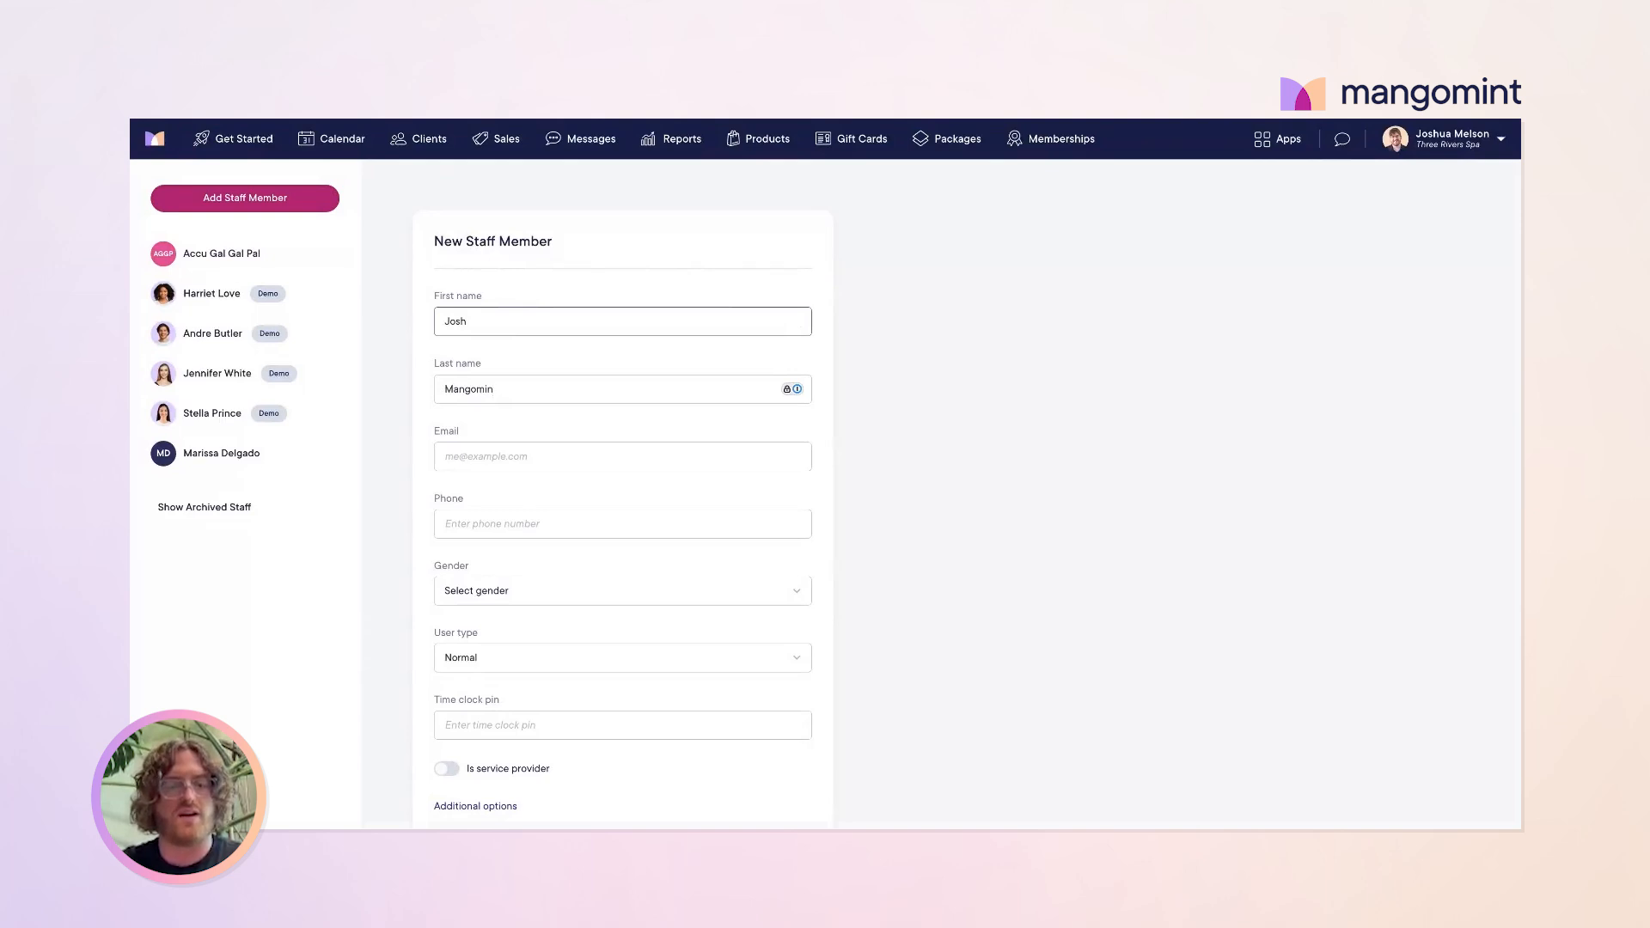
type("t")
key("Tab")
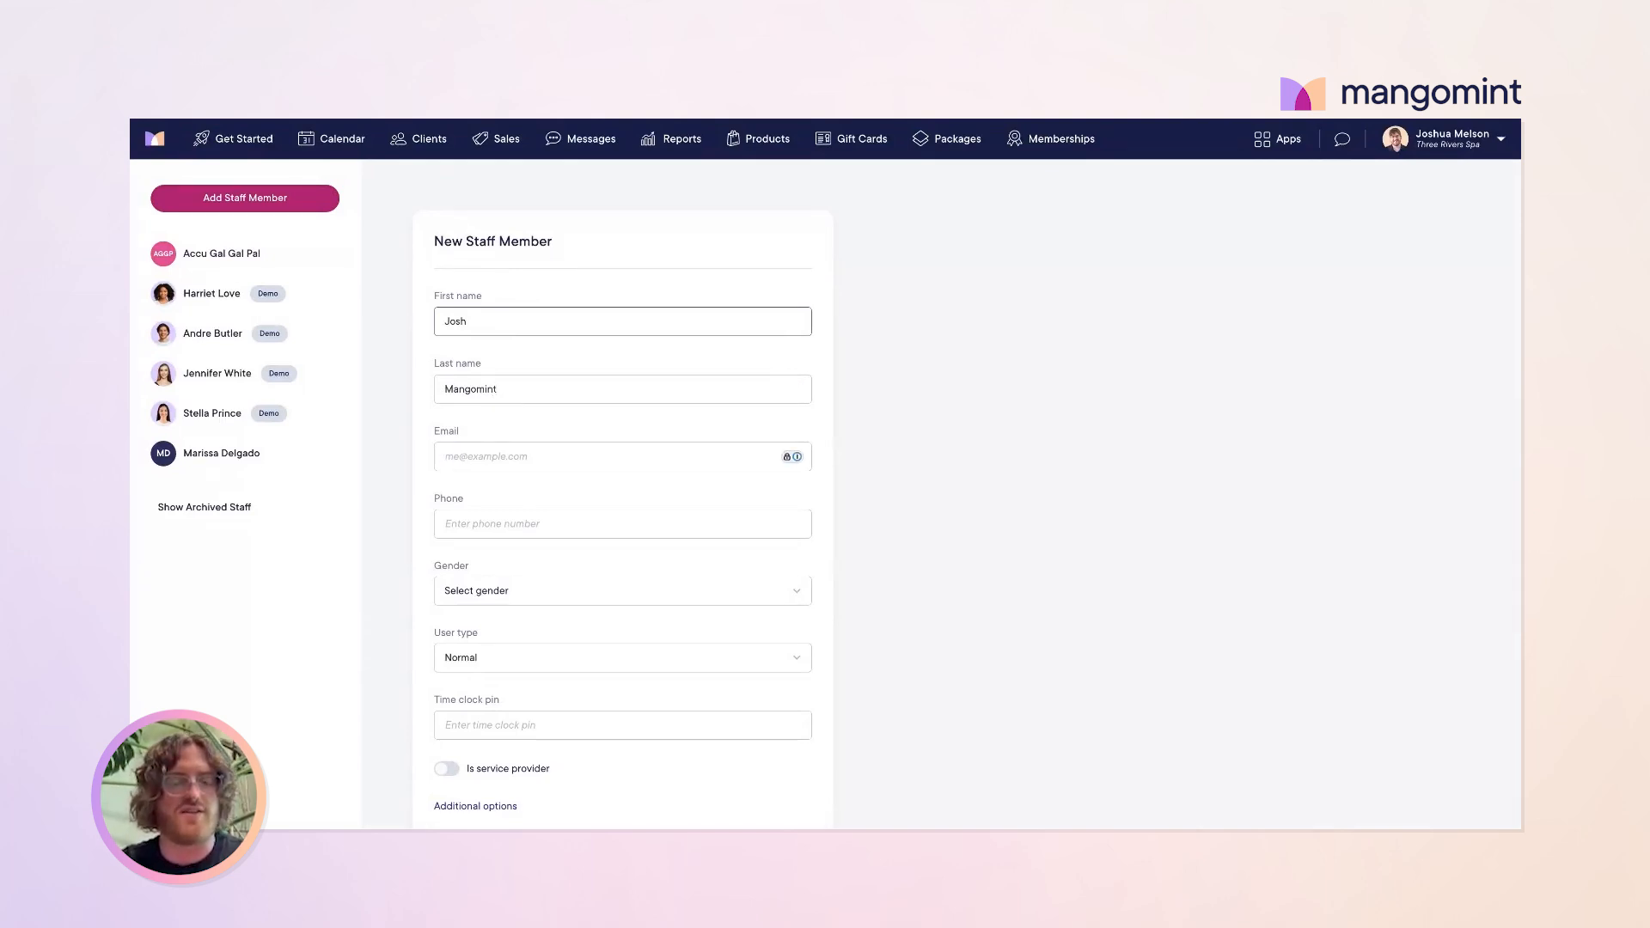
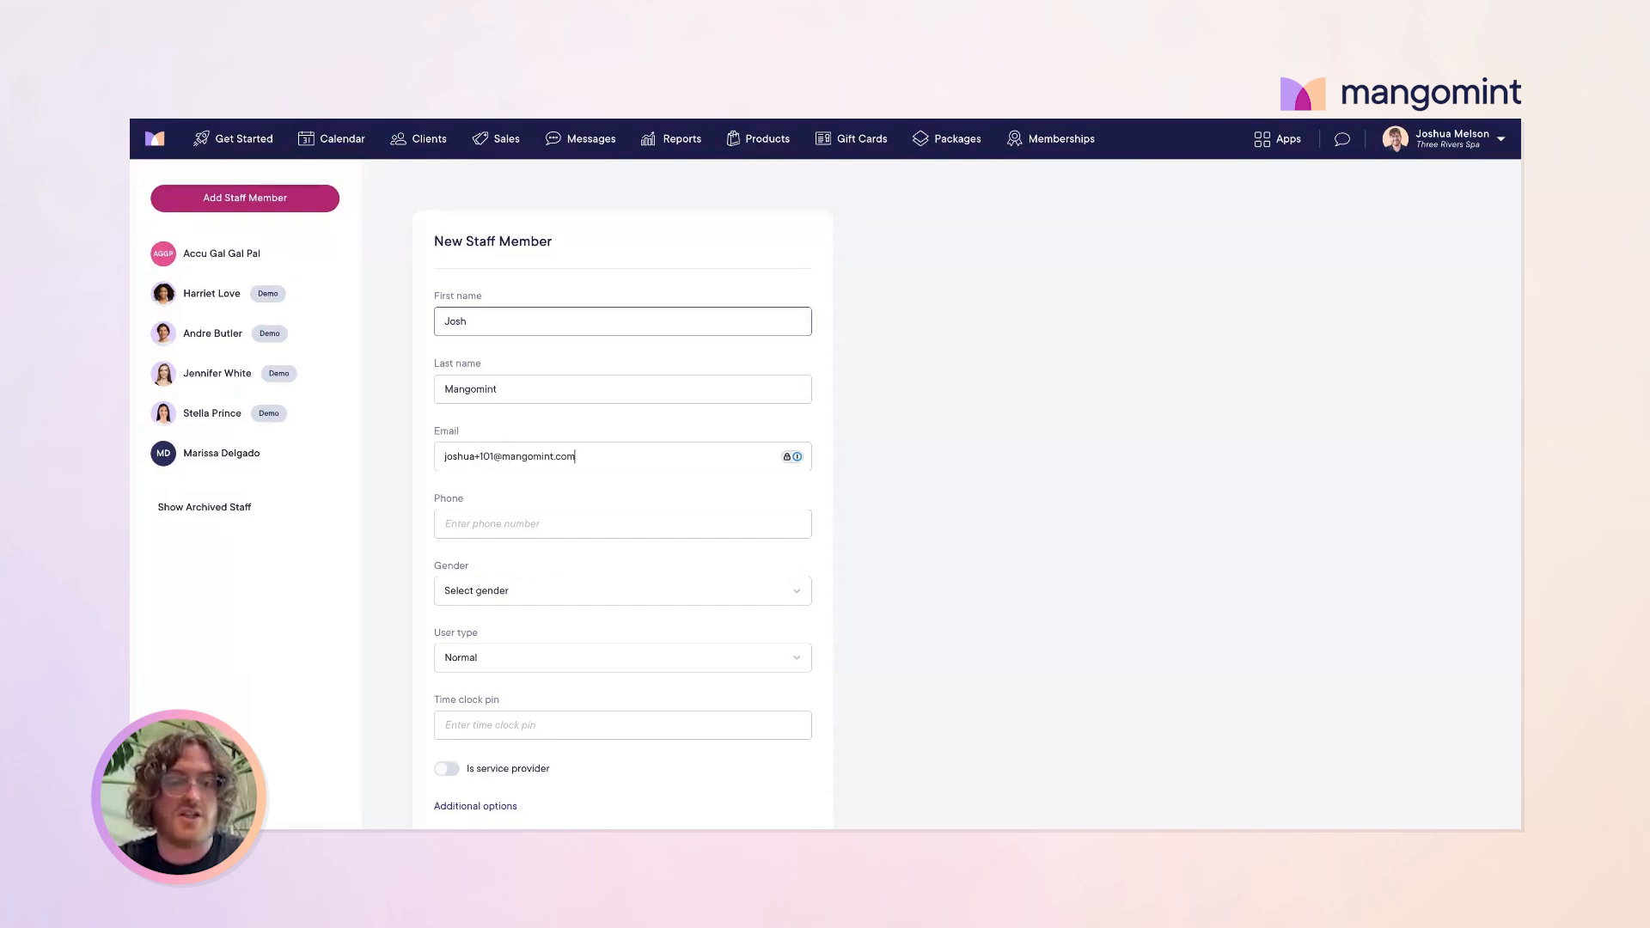
key("Tab")
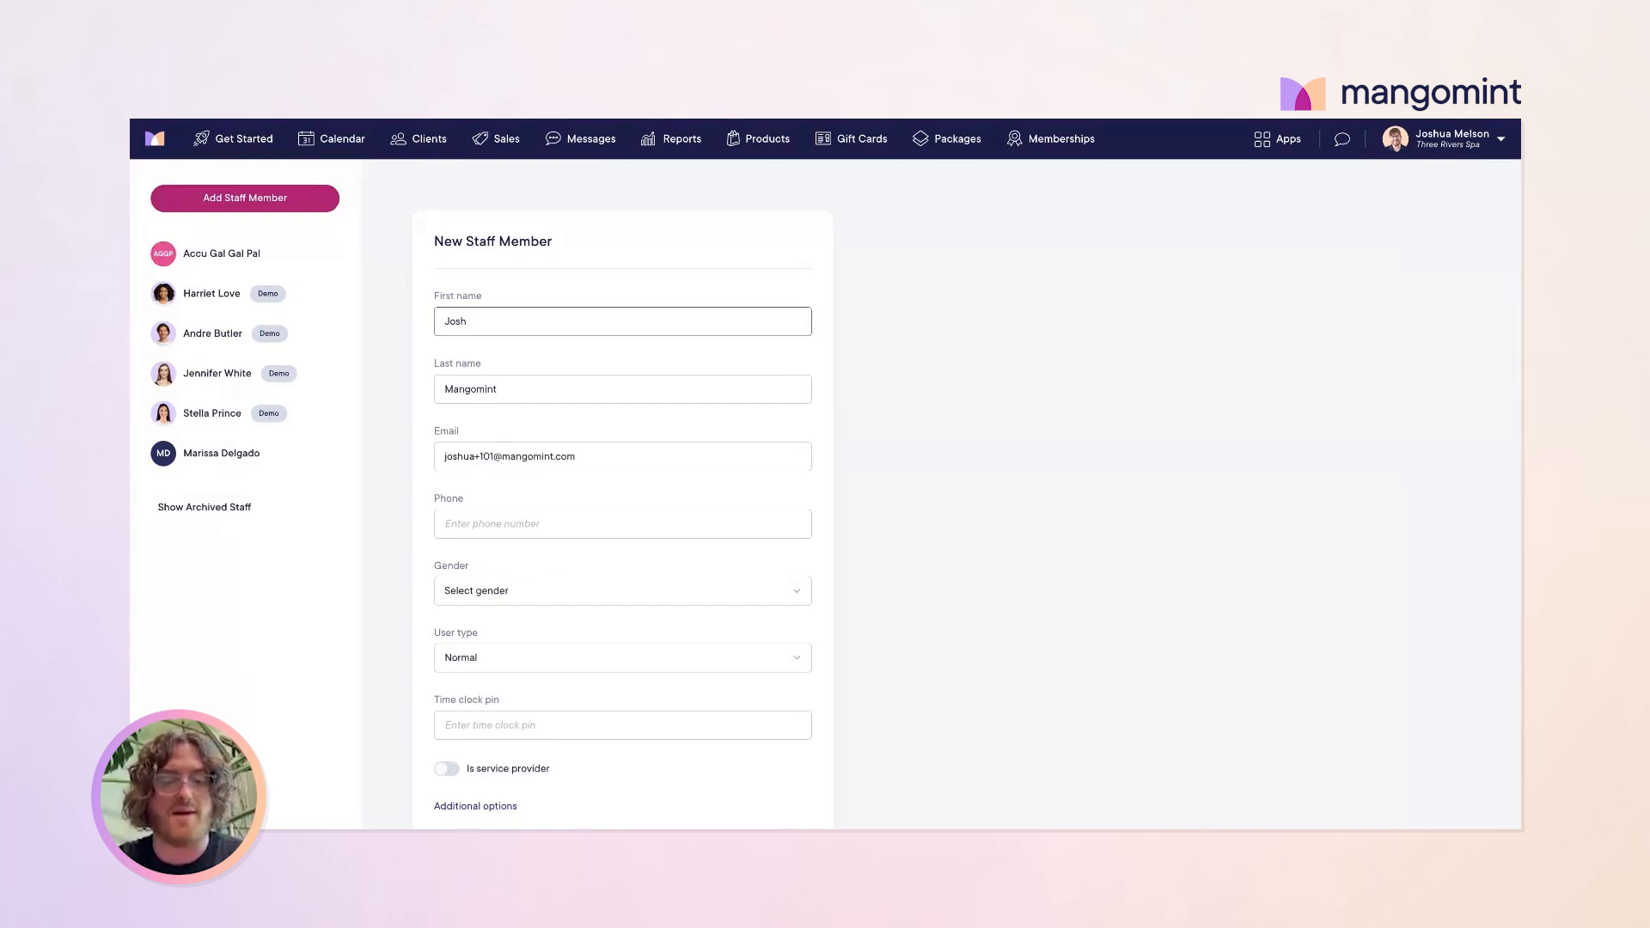
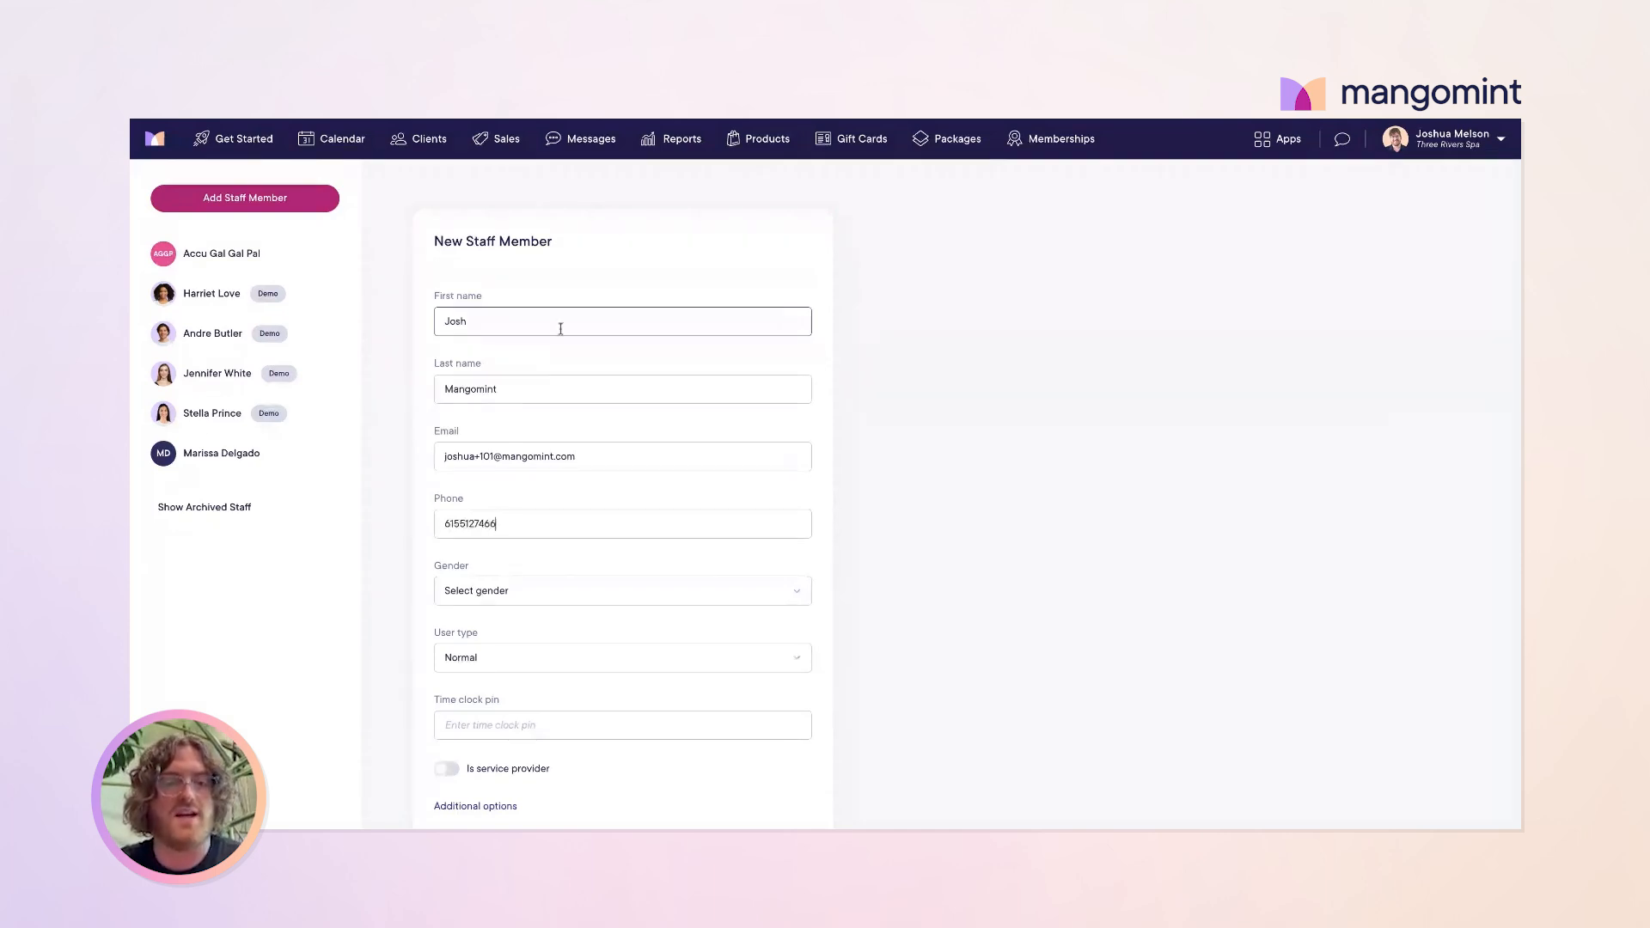
left_click(600, 465)
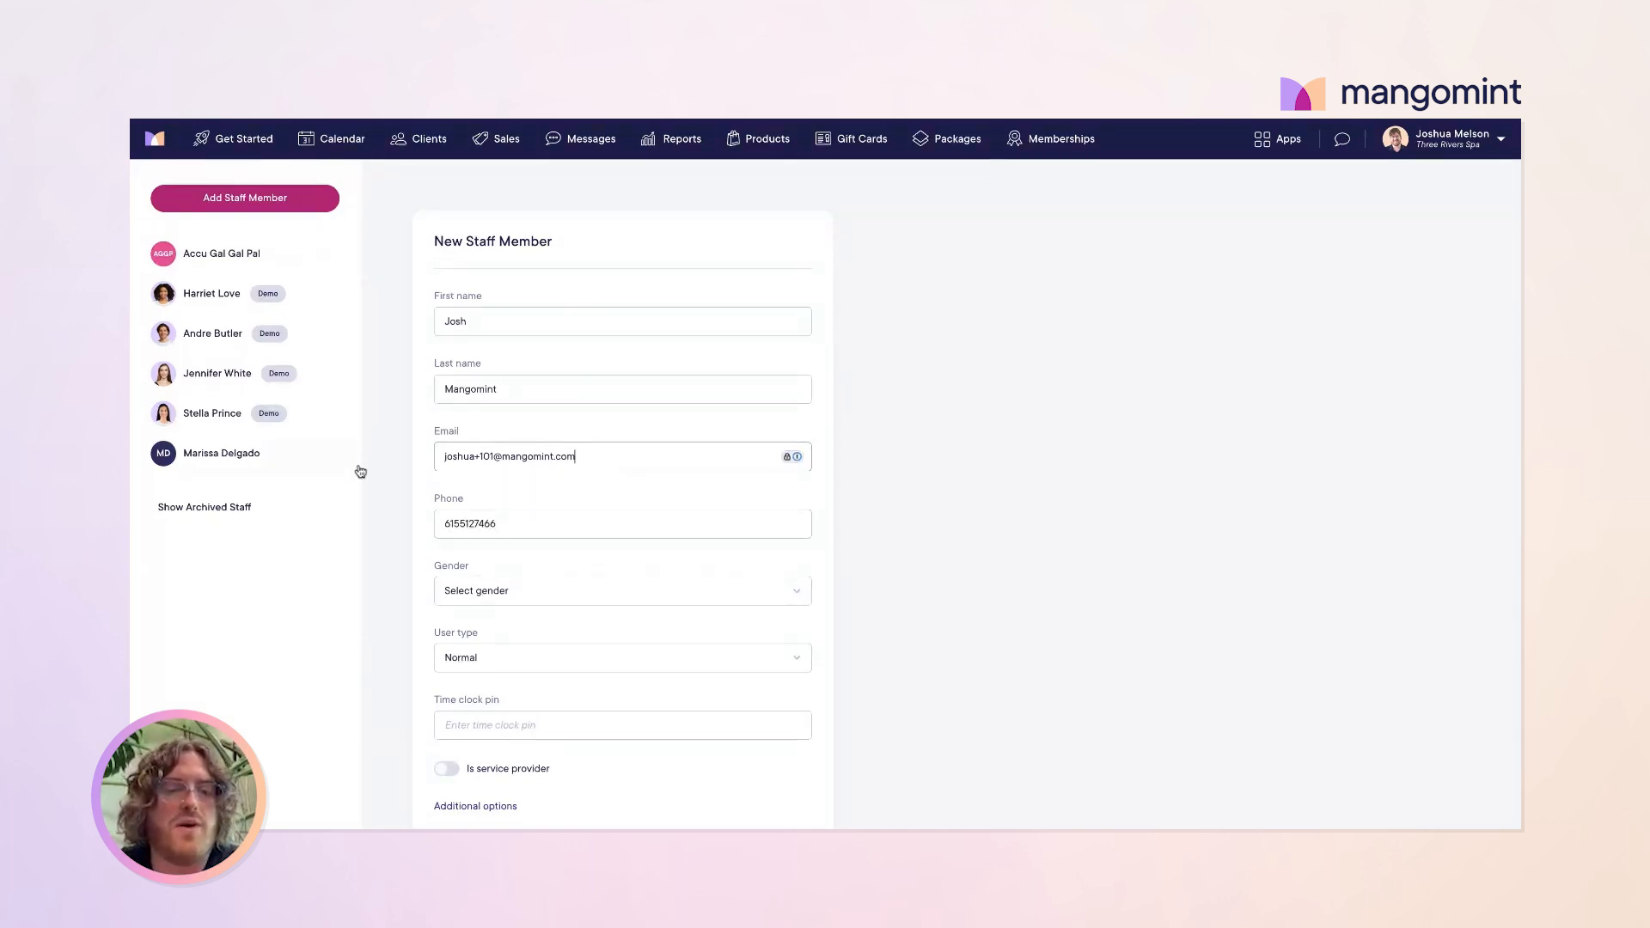
key("ctrl+a")
left_click_drag(504, 525, 420, 531)
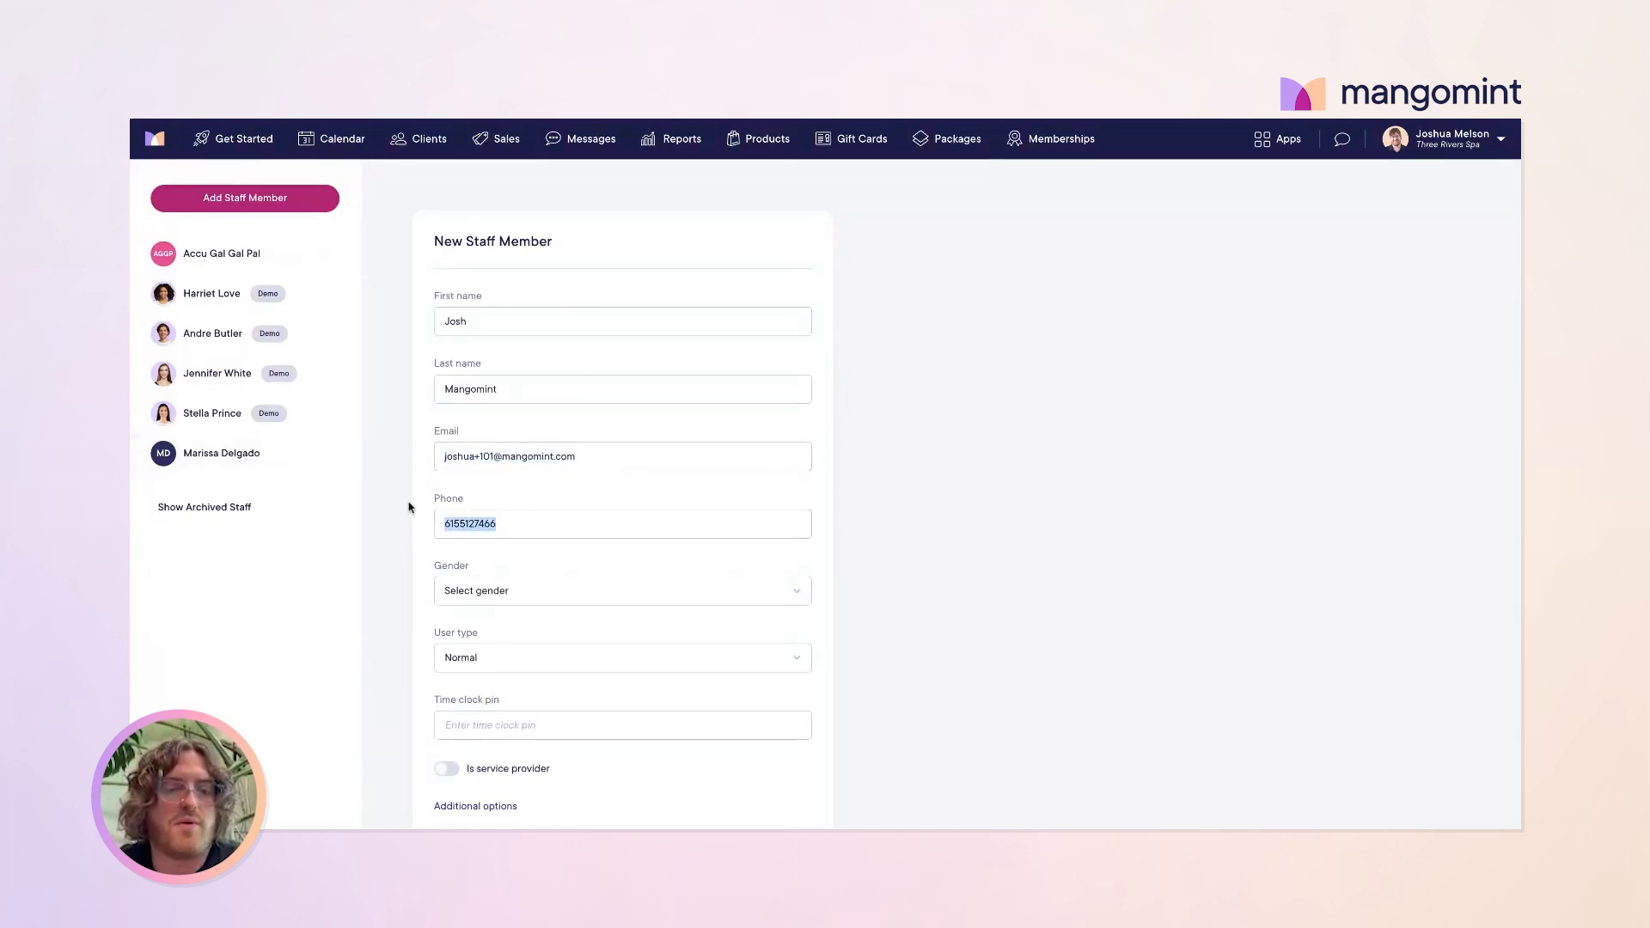
left_click(408, 504)
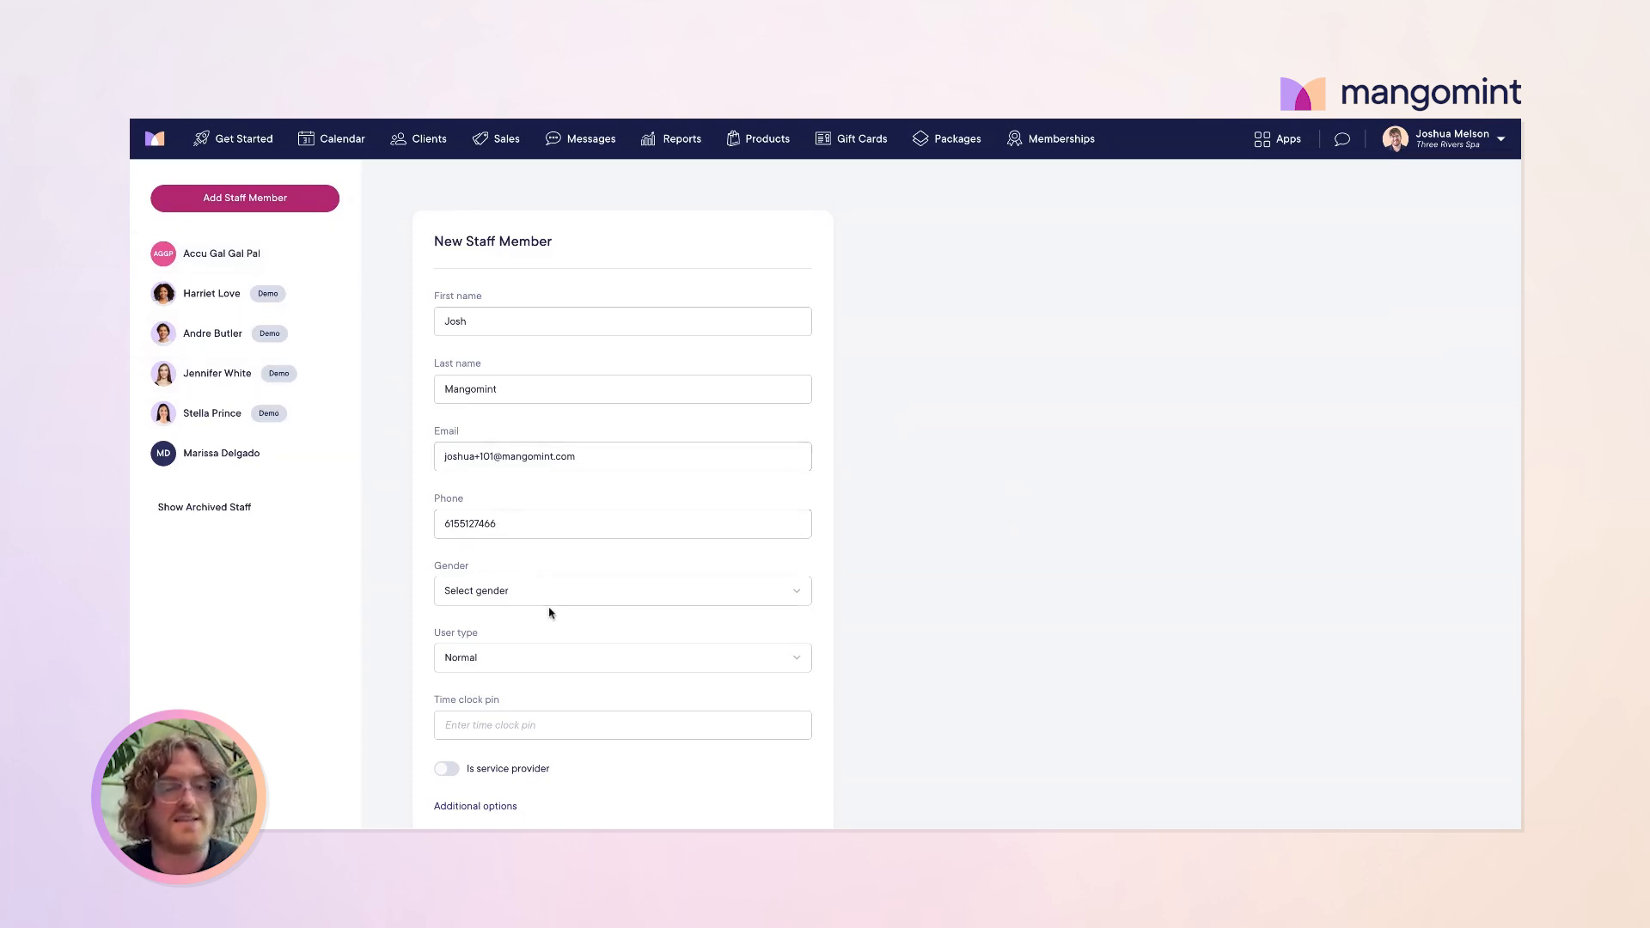
Step: Set the staff member's gender to Male and keep the user type as Normal
scroll(593, 642, "down", 1)
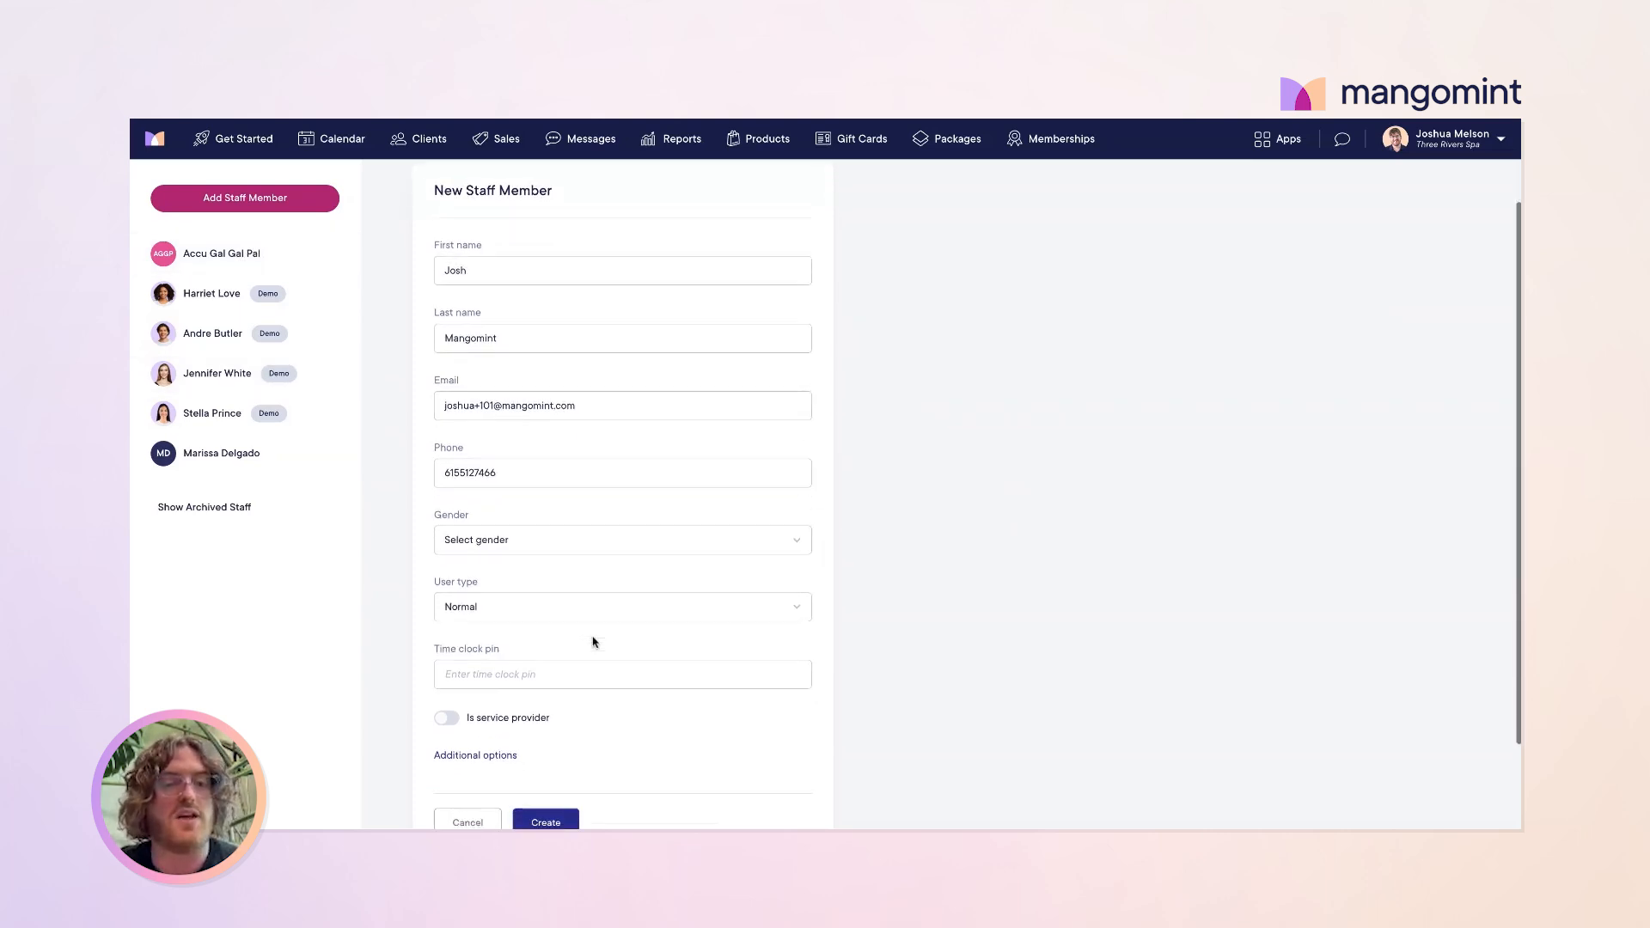
left_click(628, 550)
left_click(516, 608)
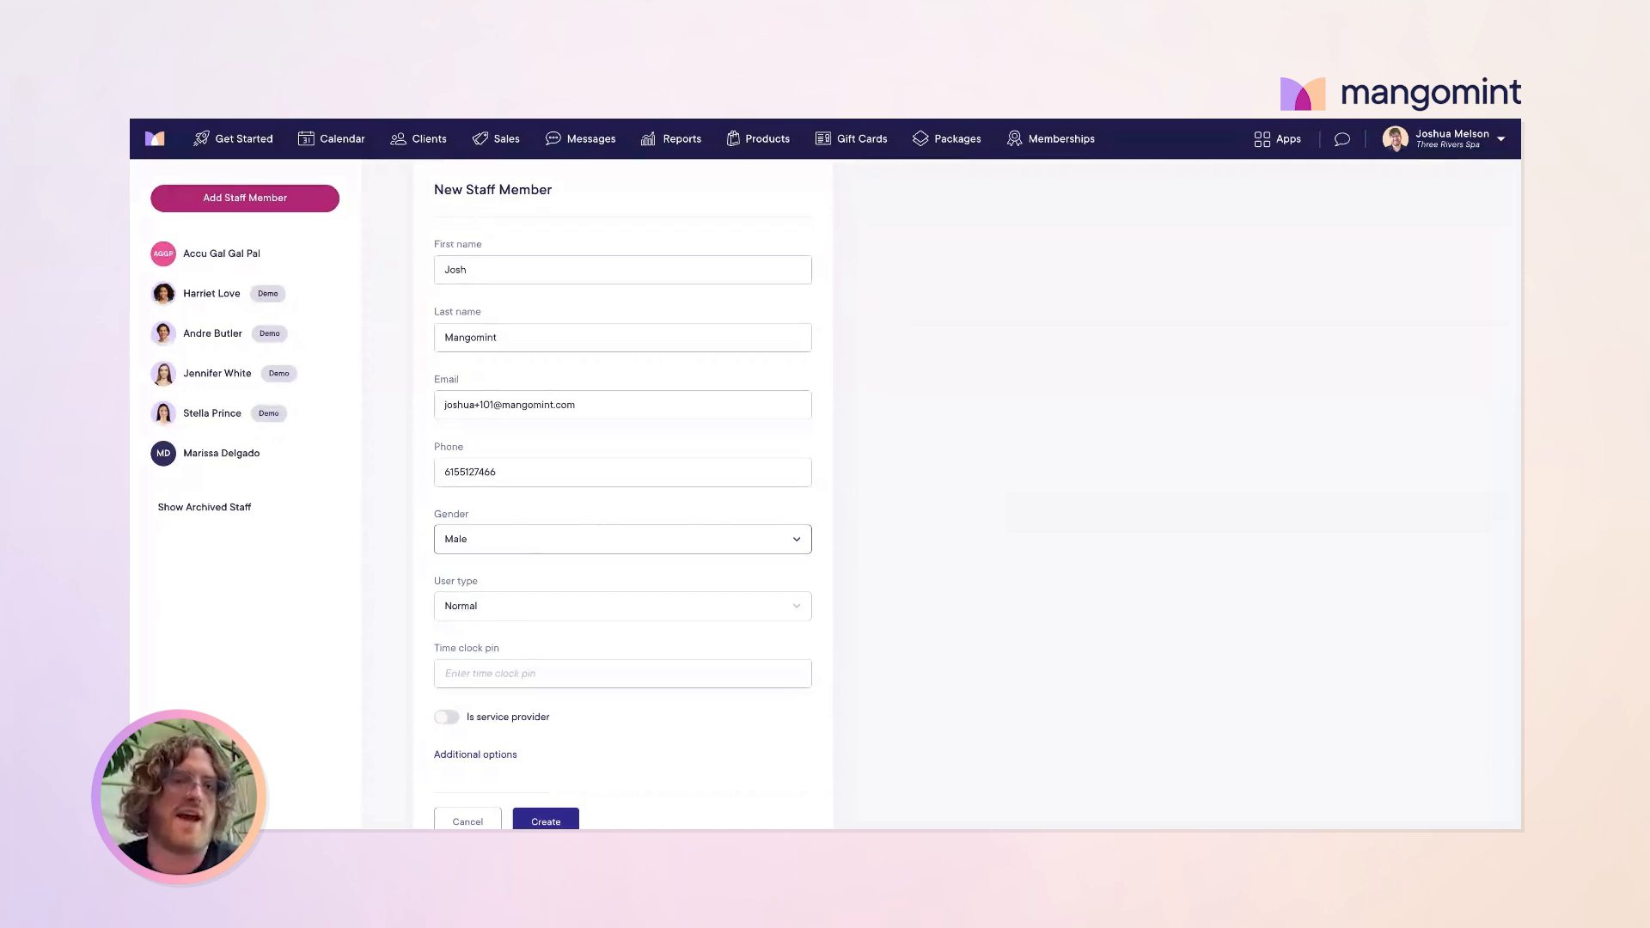
left_click(556, 470)
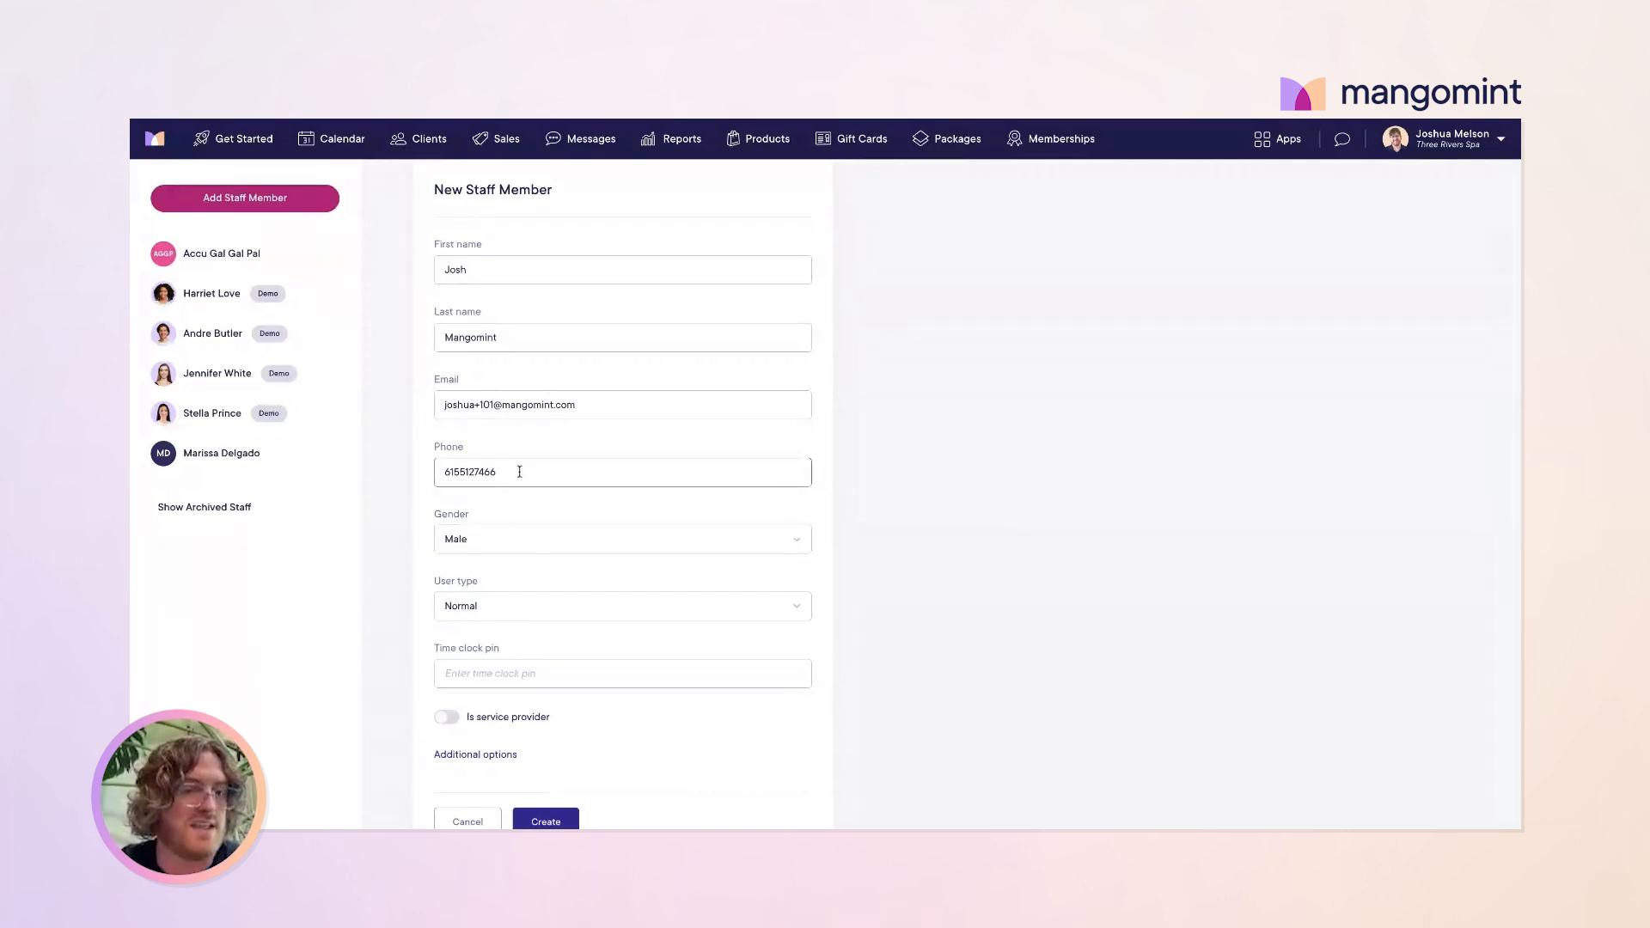
scroll(527, 564, "down", 2)
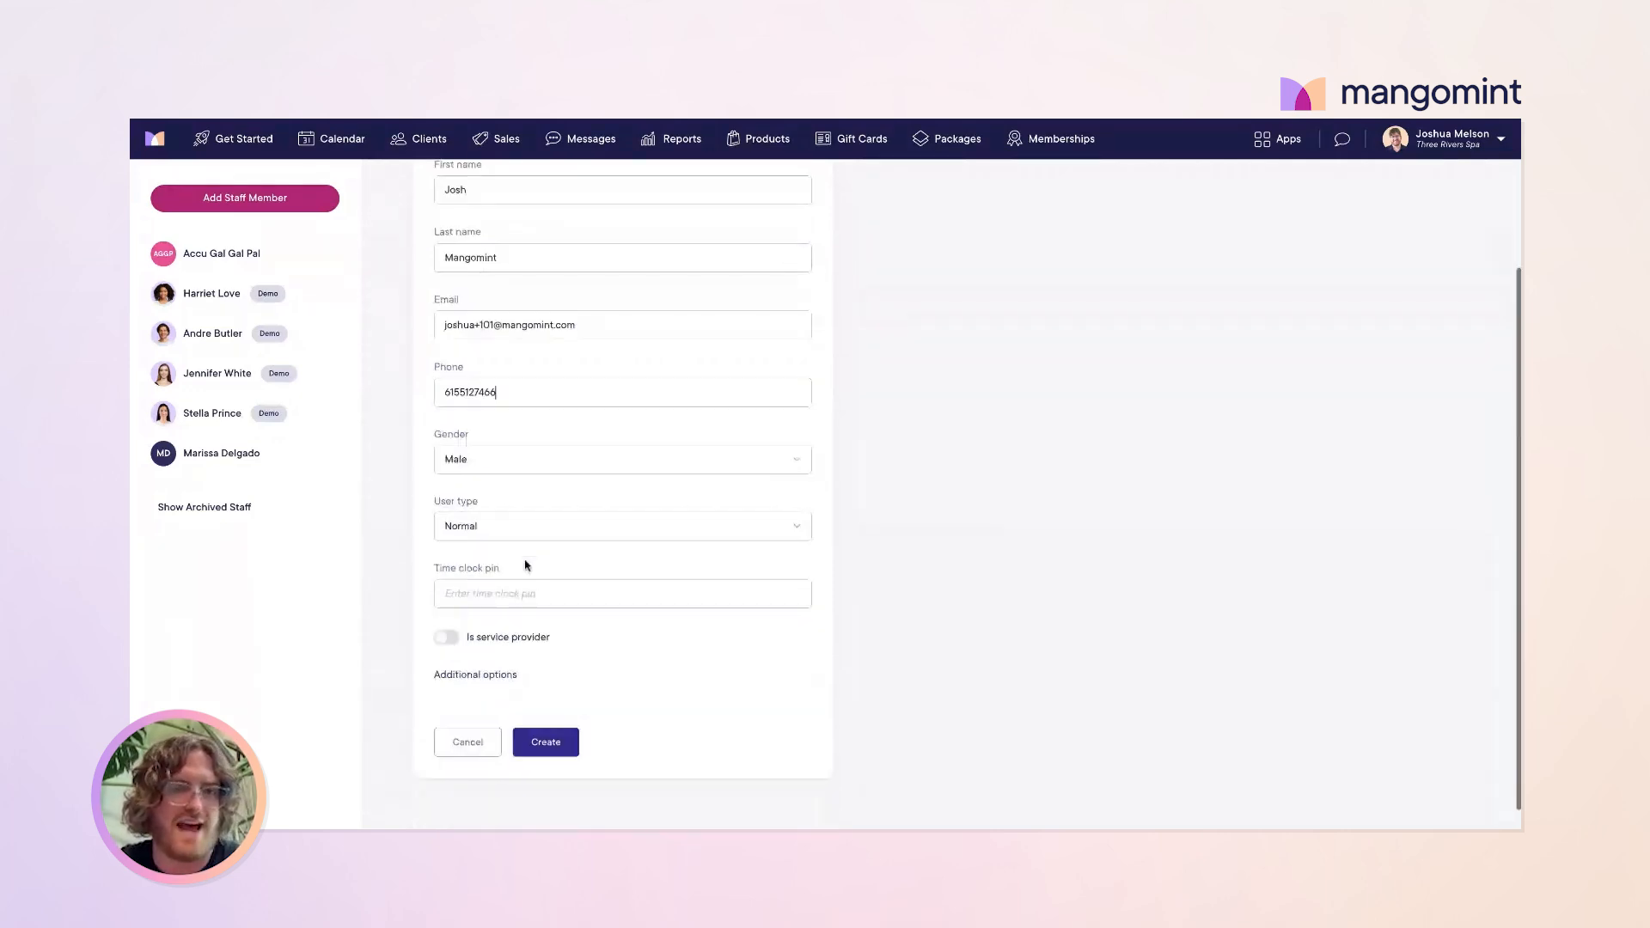
left_click(561, 462)
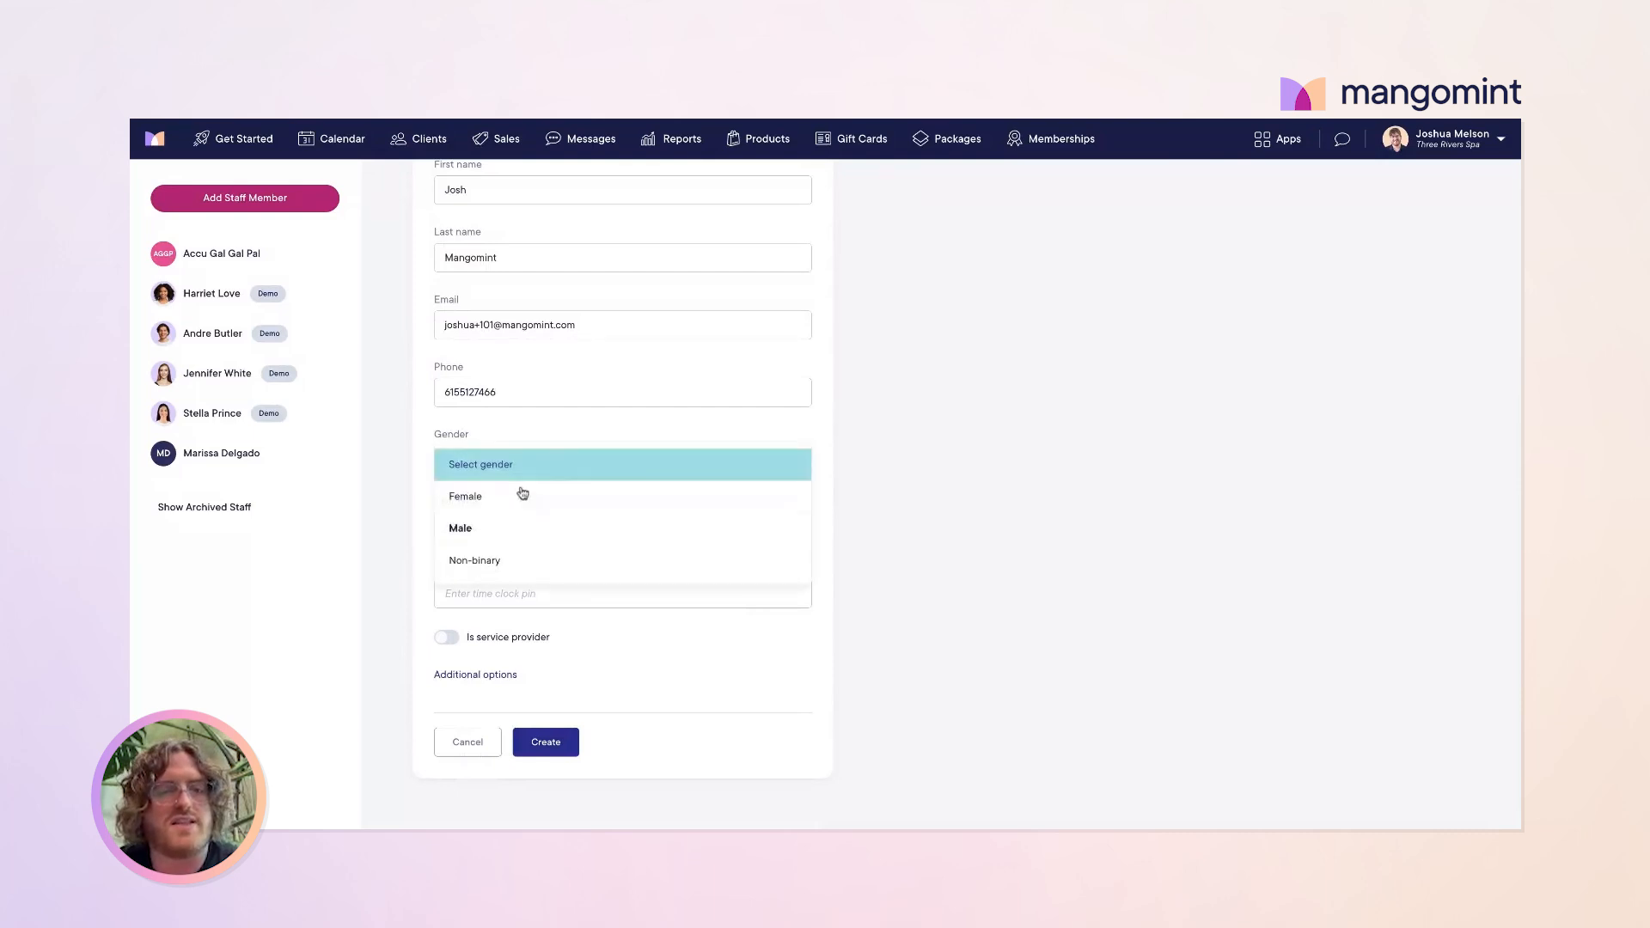
left_click(508, 529)
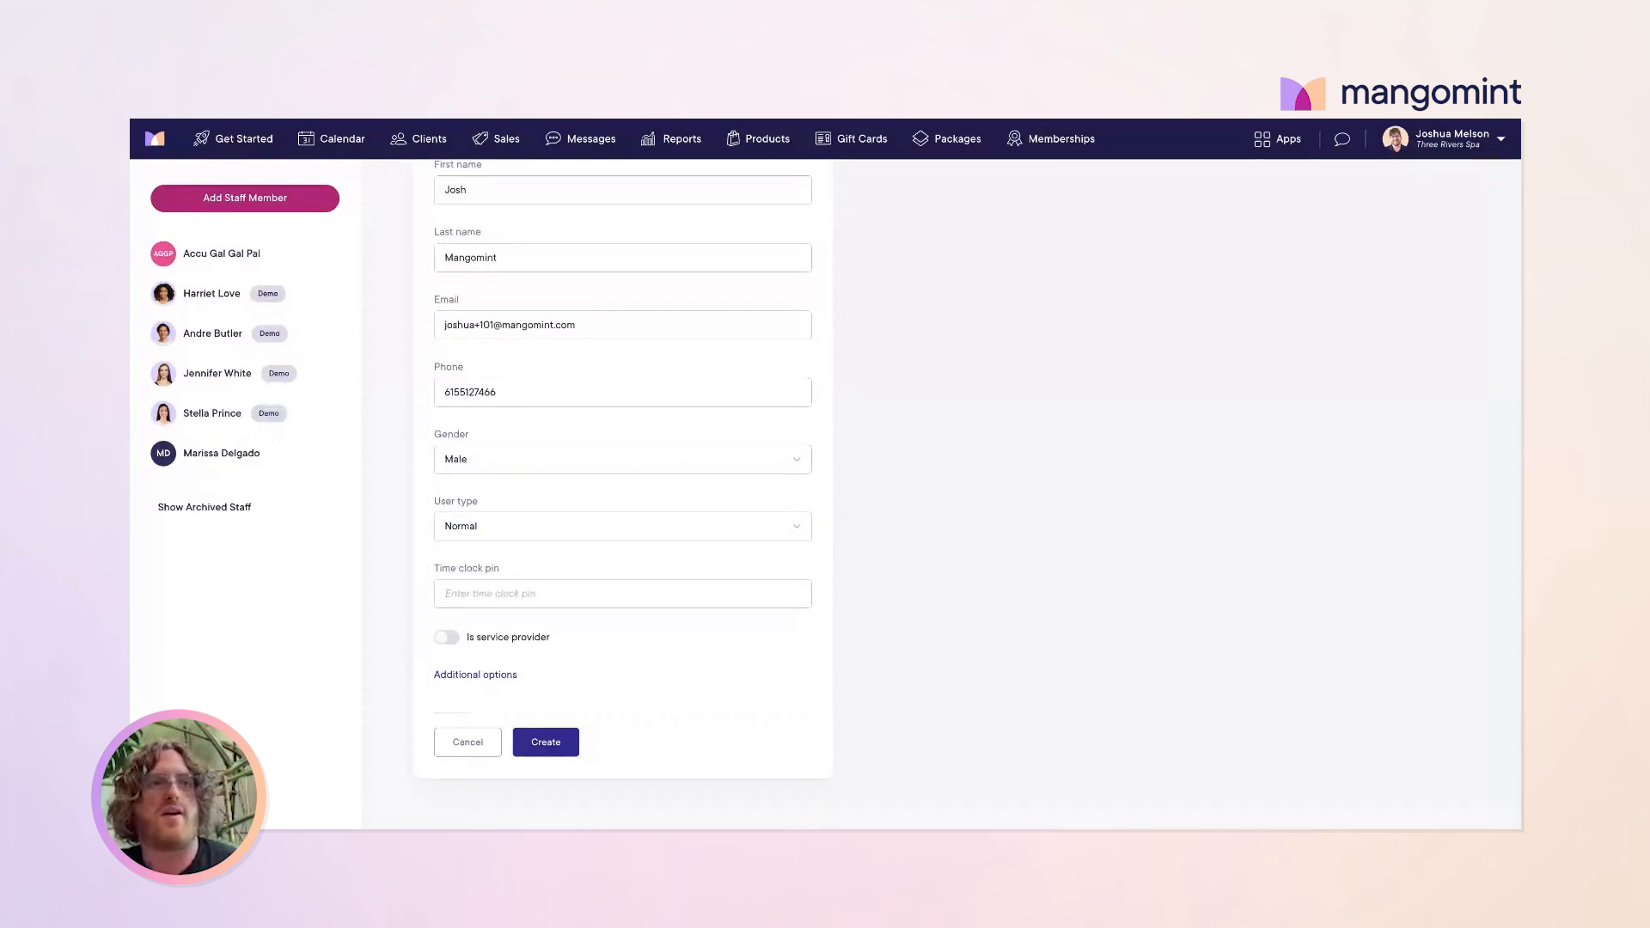
left_click(562, 463)
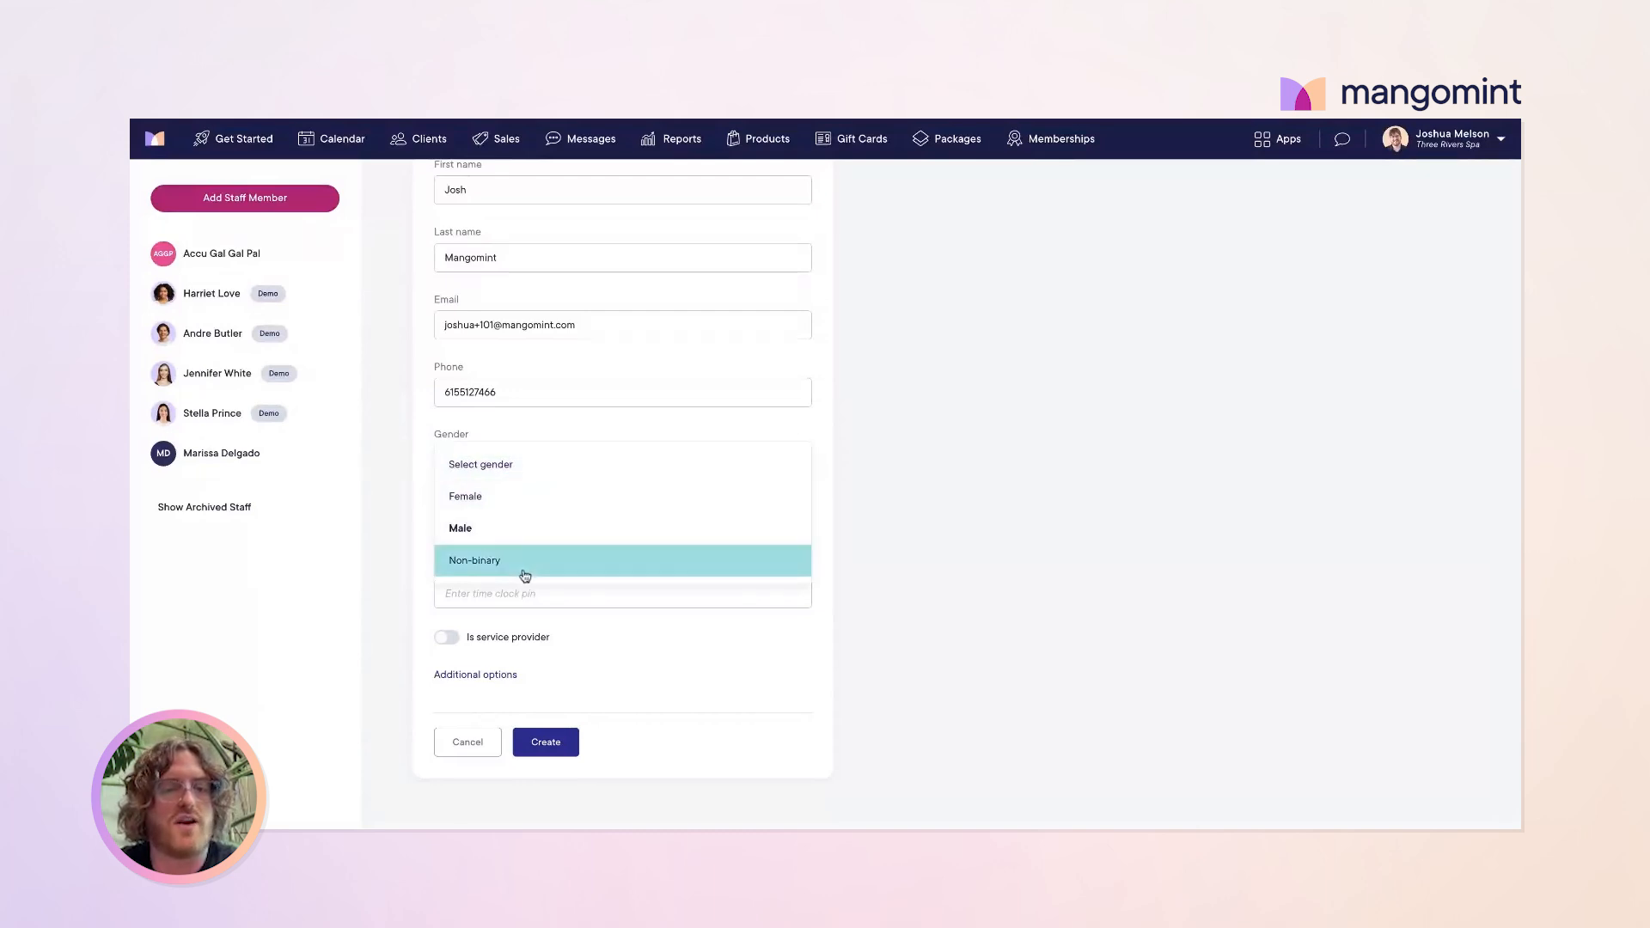
left_click(401, 502)
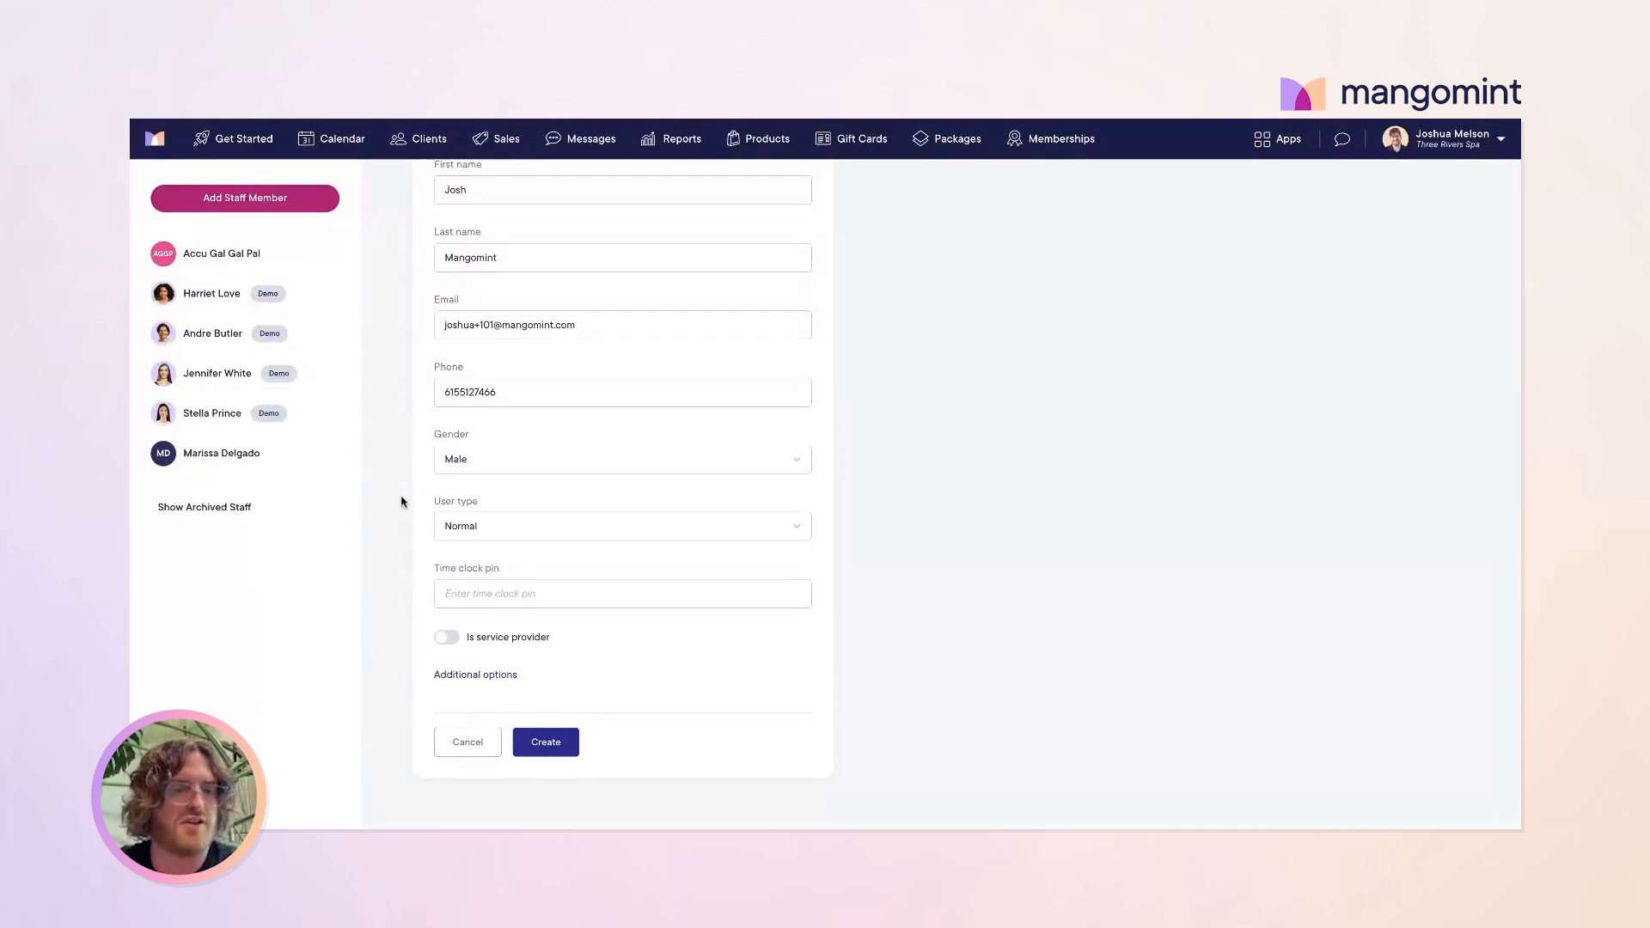
left_click(563, 536)
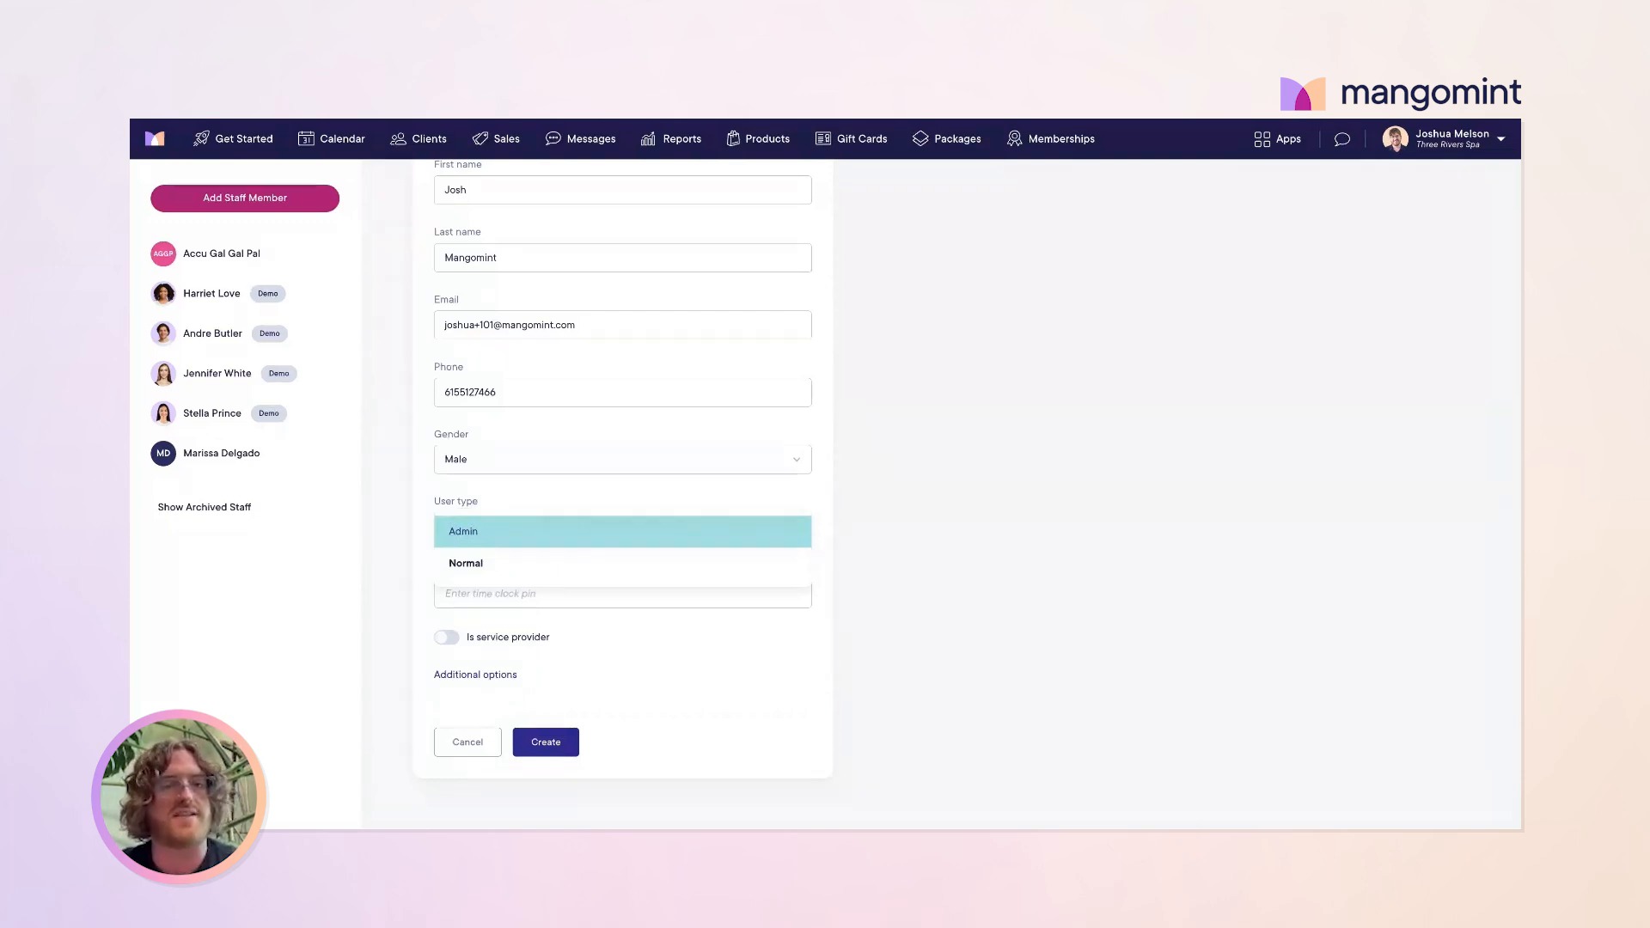
left_click(535, 565)
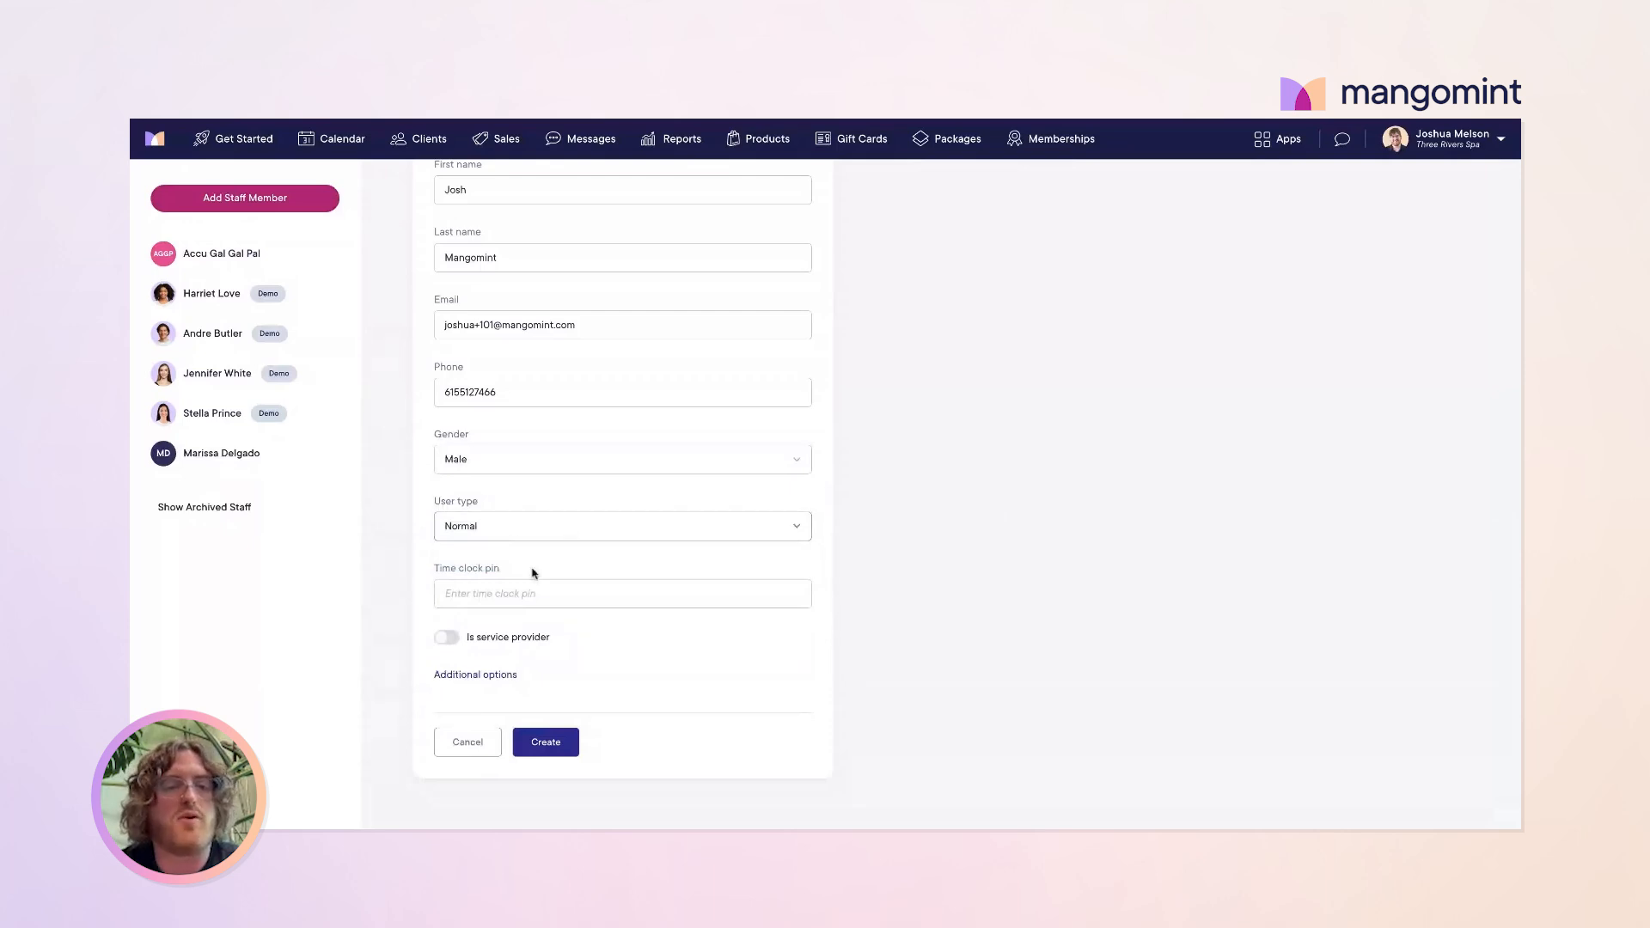
left_click(531, 595)
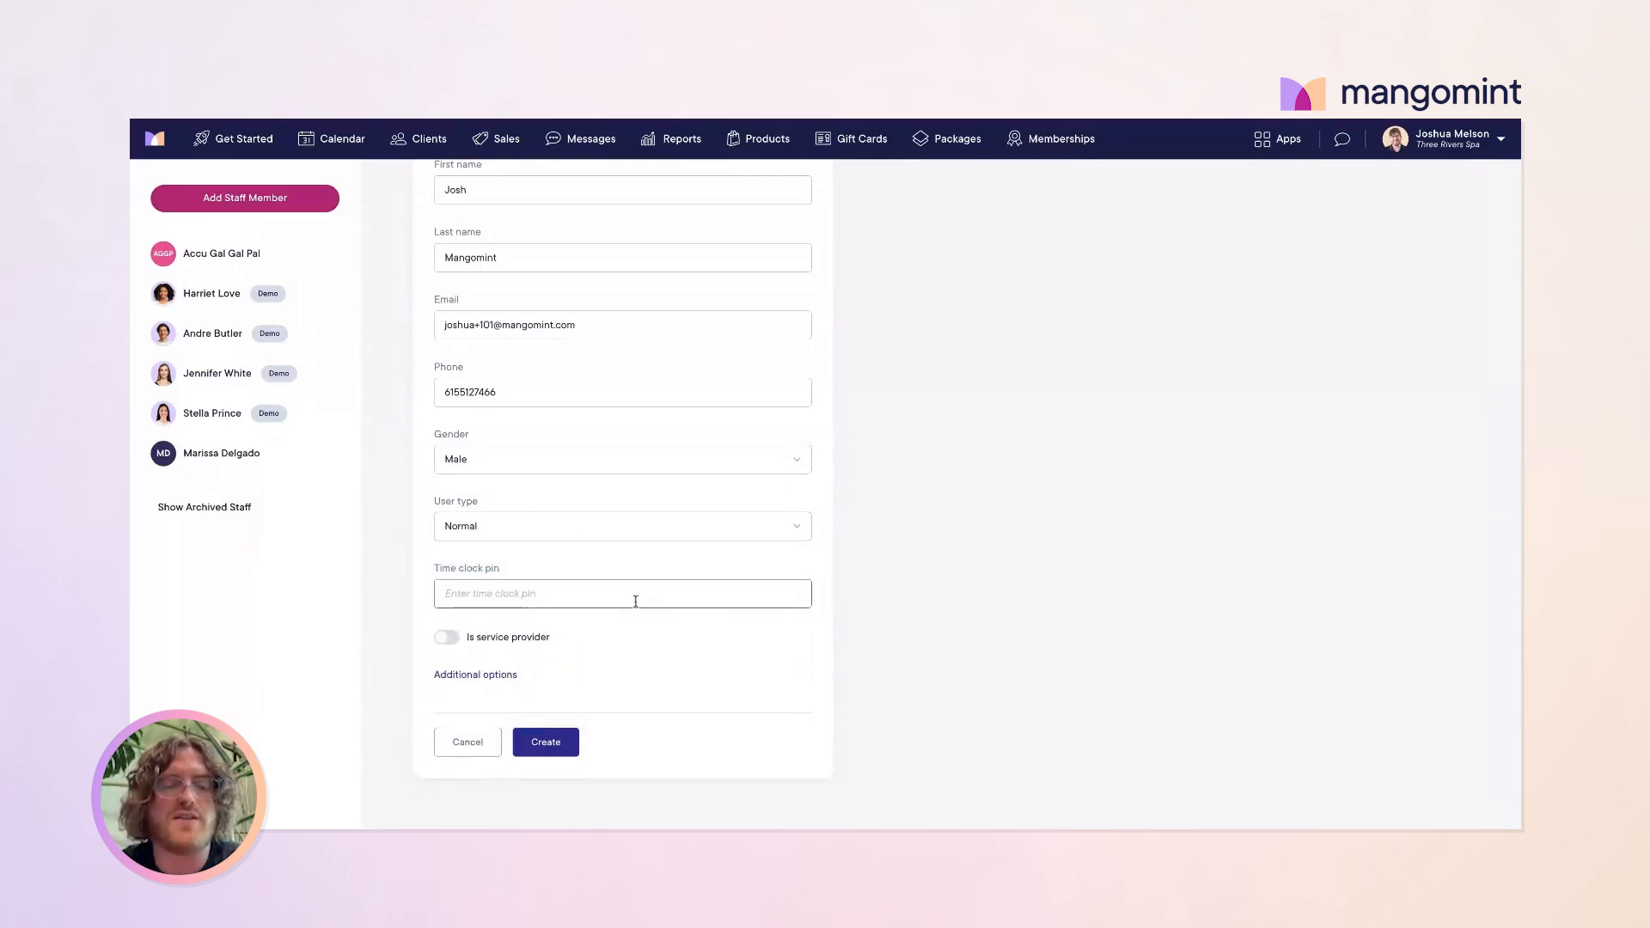
left_click(641, 629)
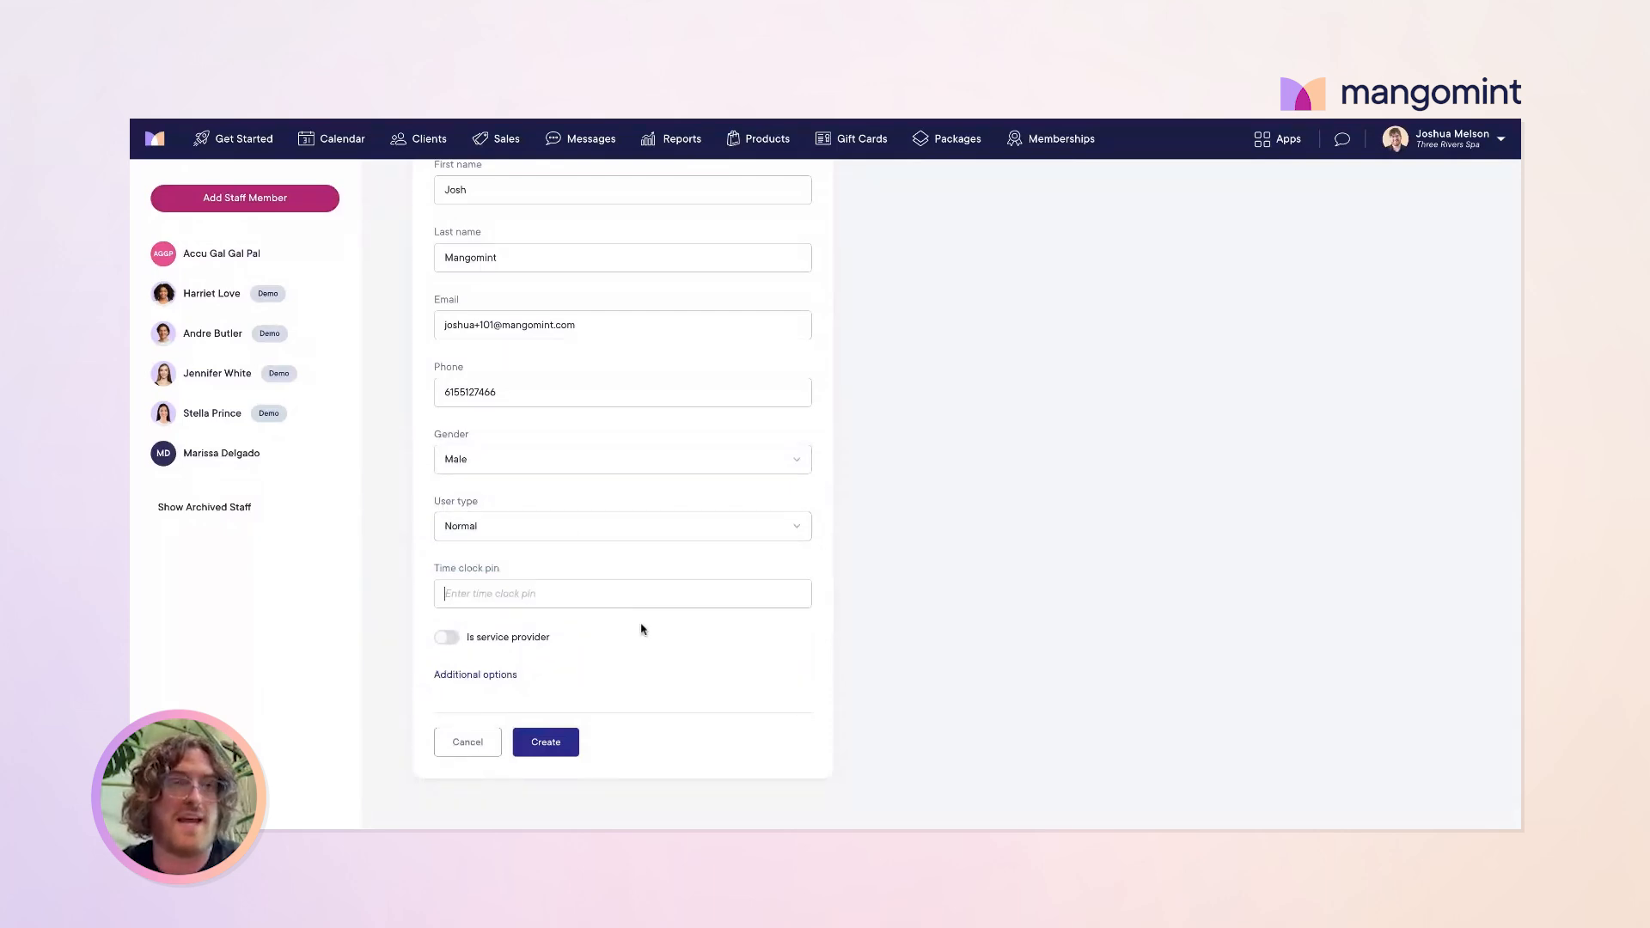
left_click(558, 600)
type("1233546")
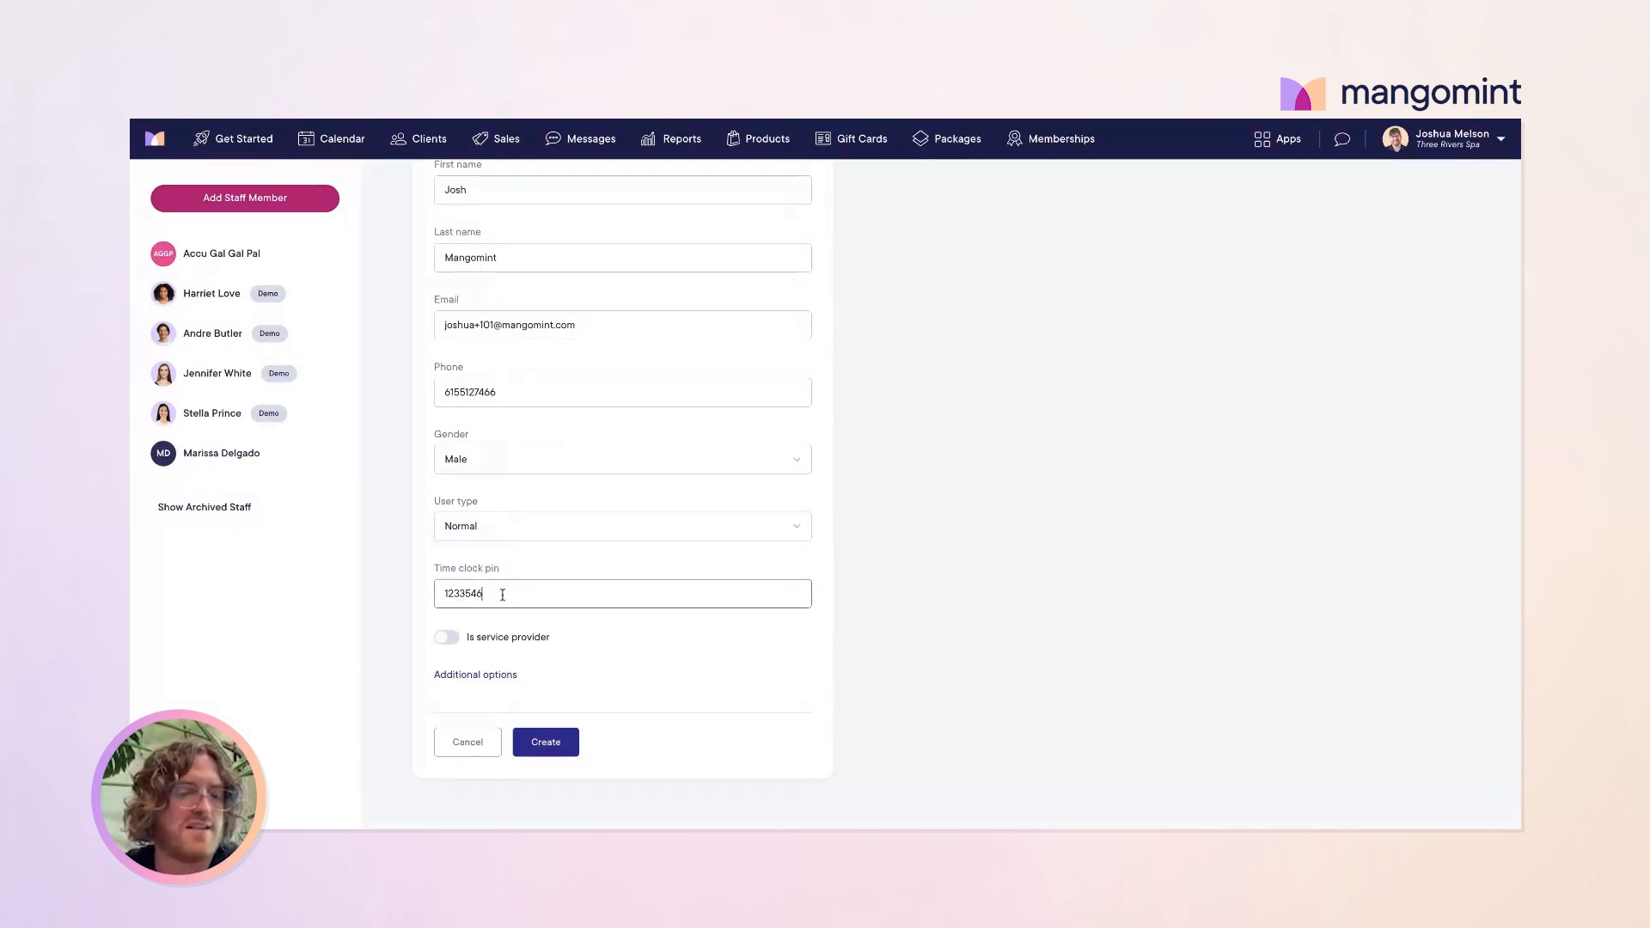
scroll(559, 631, "down", 1)
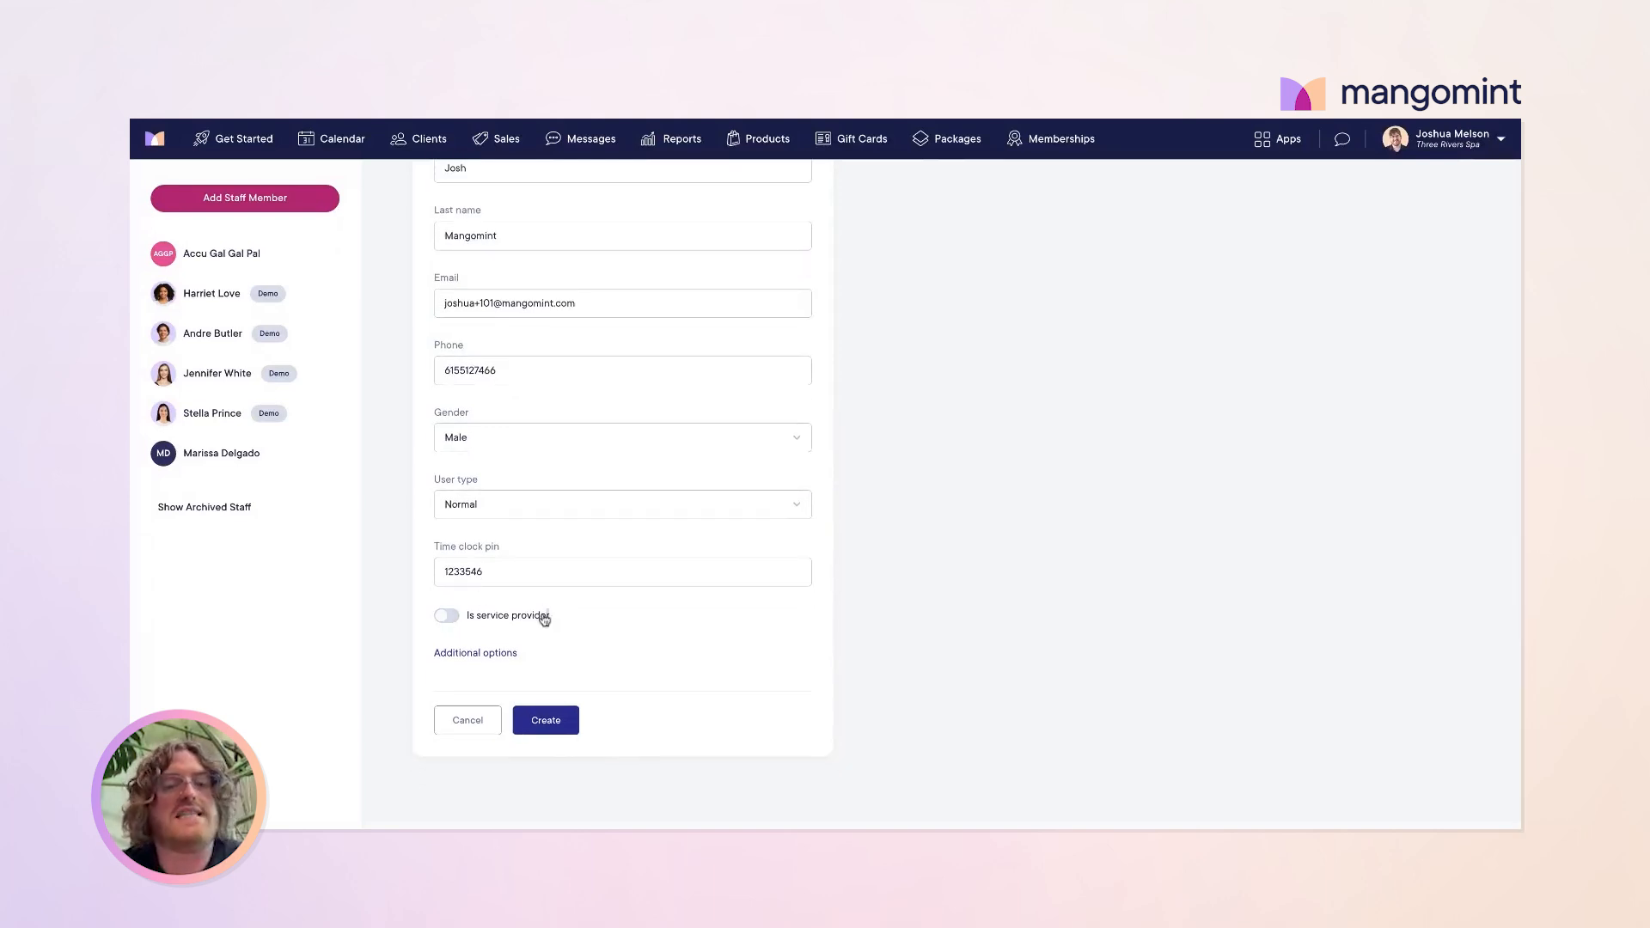
left_click_drag(545, 615, 474, 620)
left_click(580, 615)
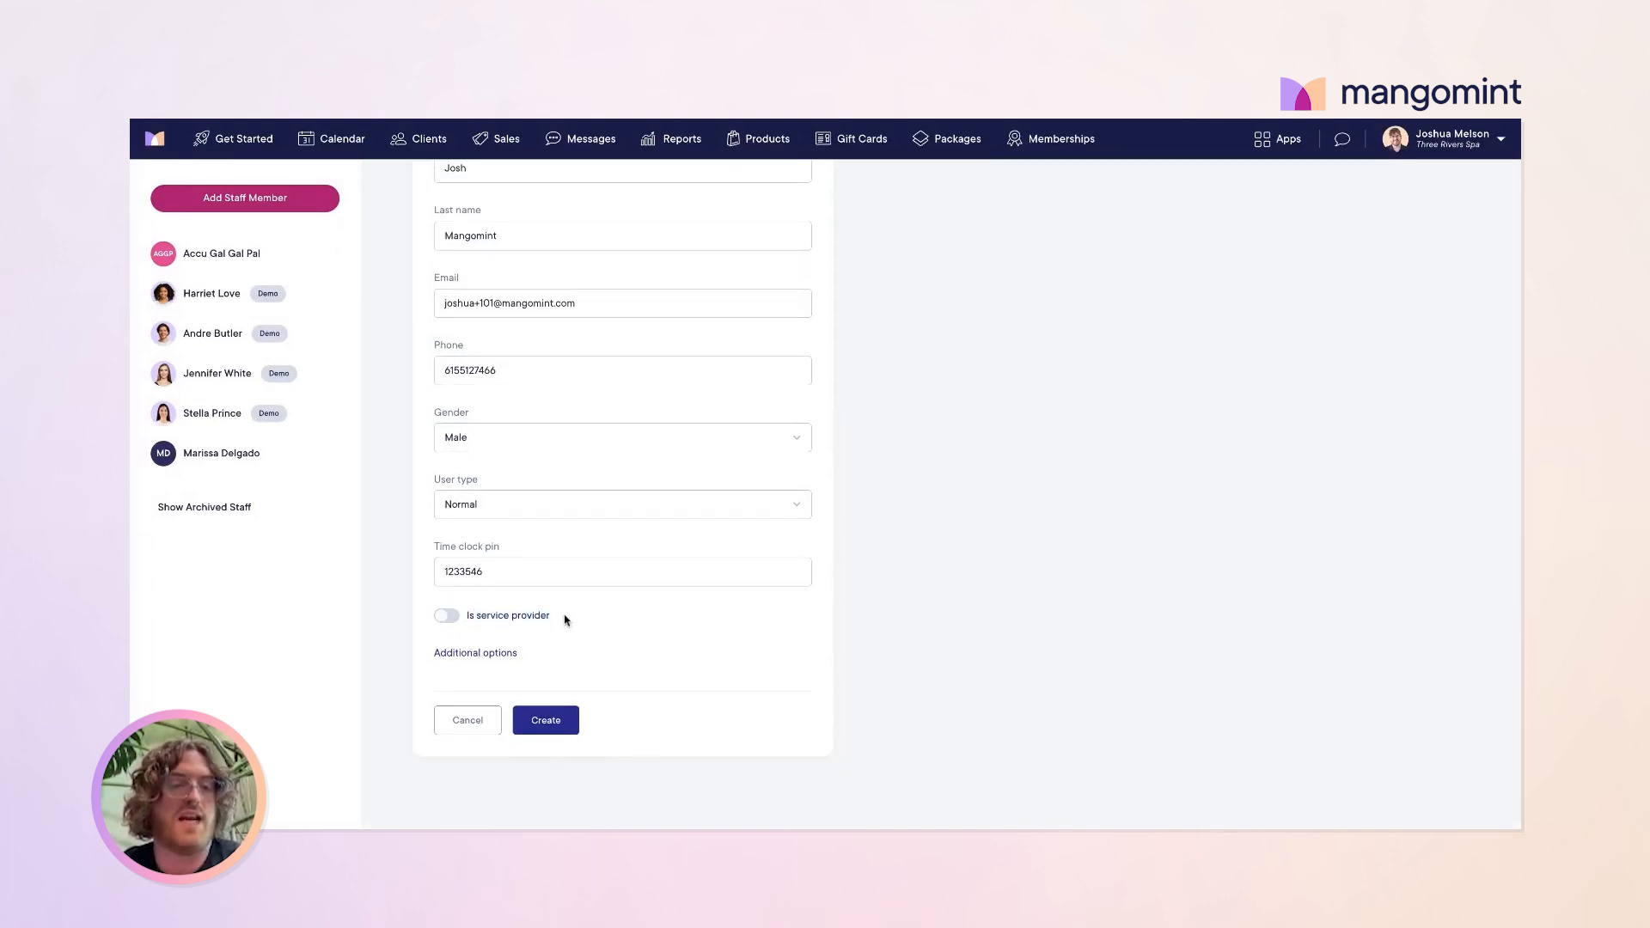
Step: Make them a service provider, review the additional online booking options, and create the staff member
left_click(447, 616)
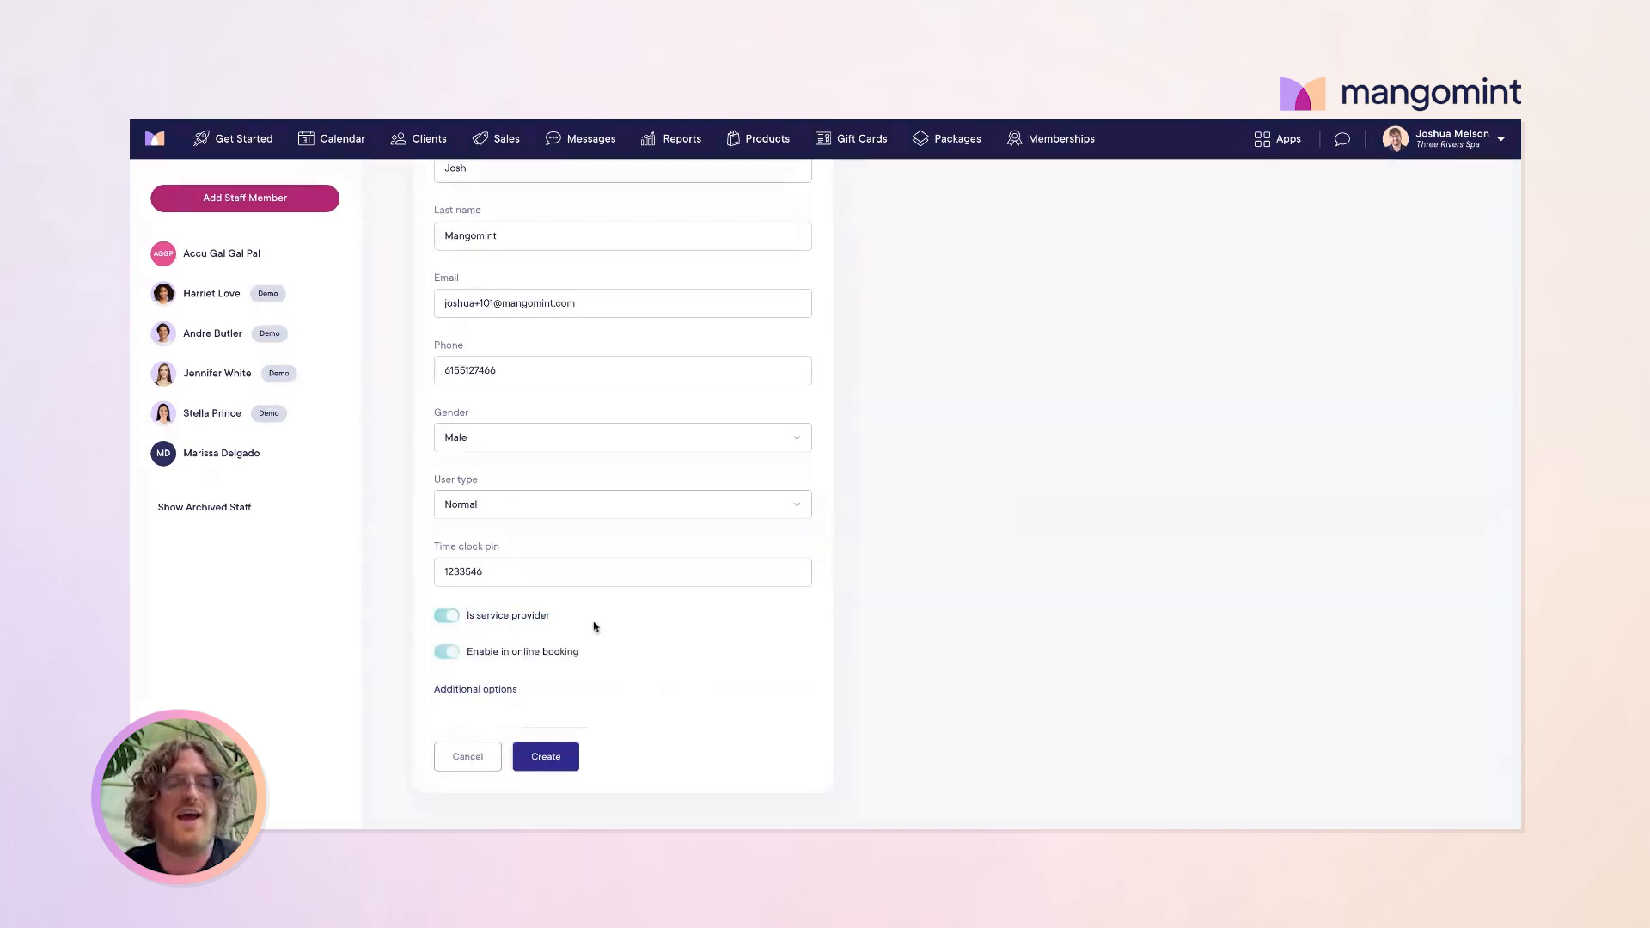
left_click(469, 692)
scroll(593, 645, "down", 1)
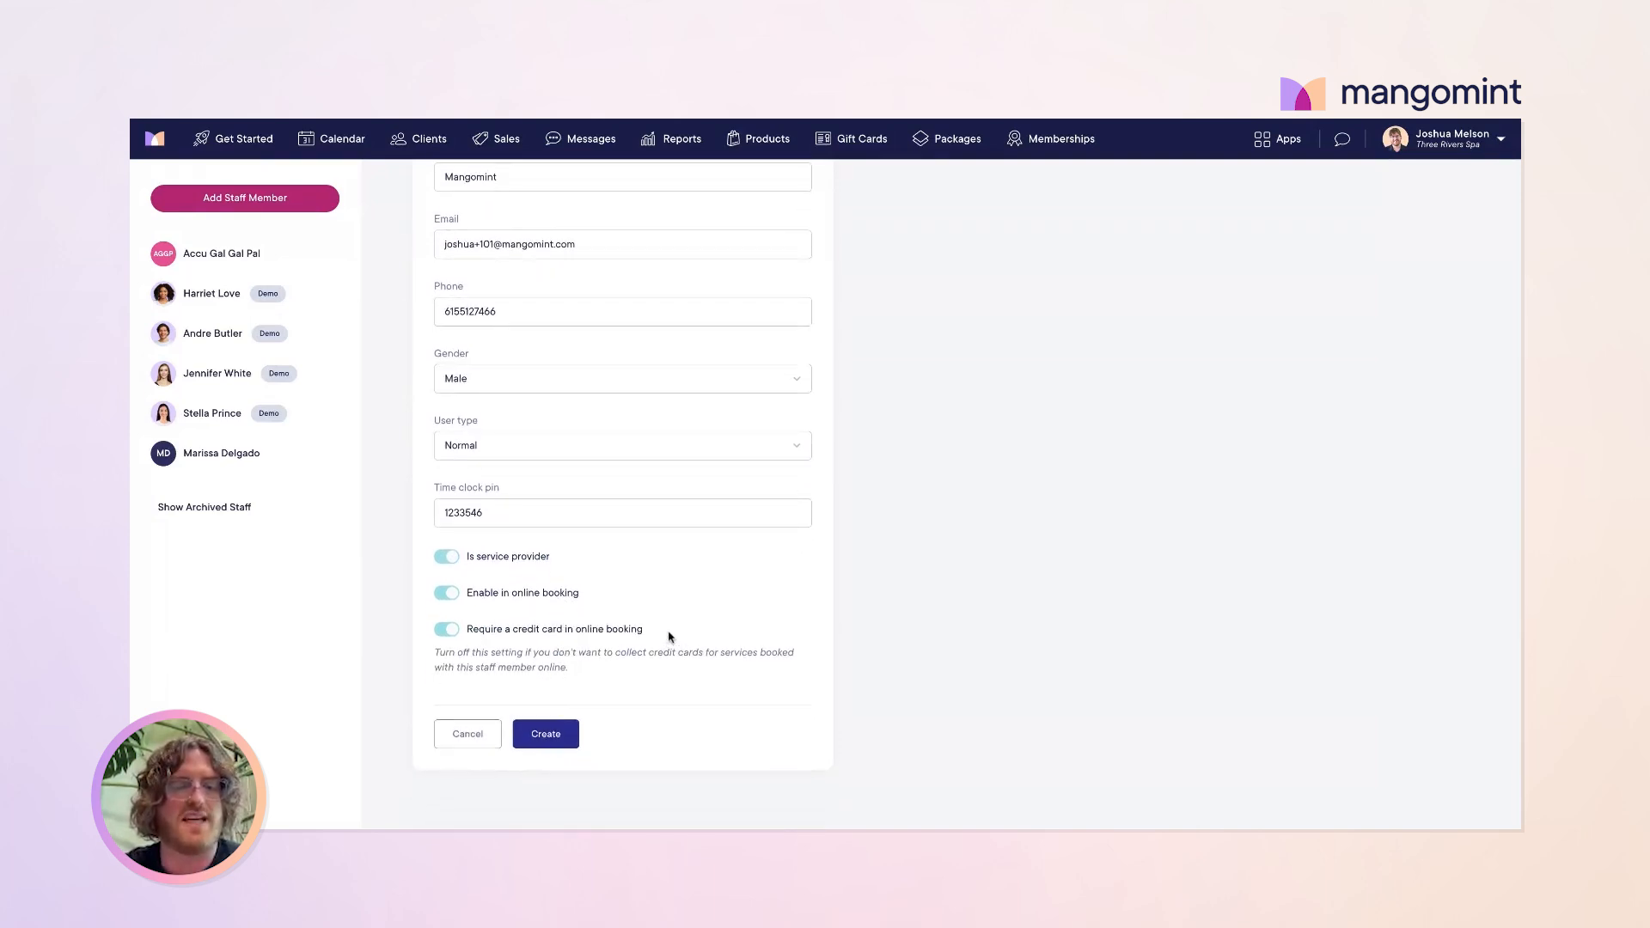
left_click_drag(667, 636, 470, 636)
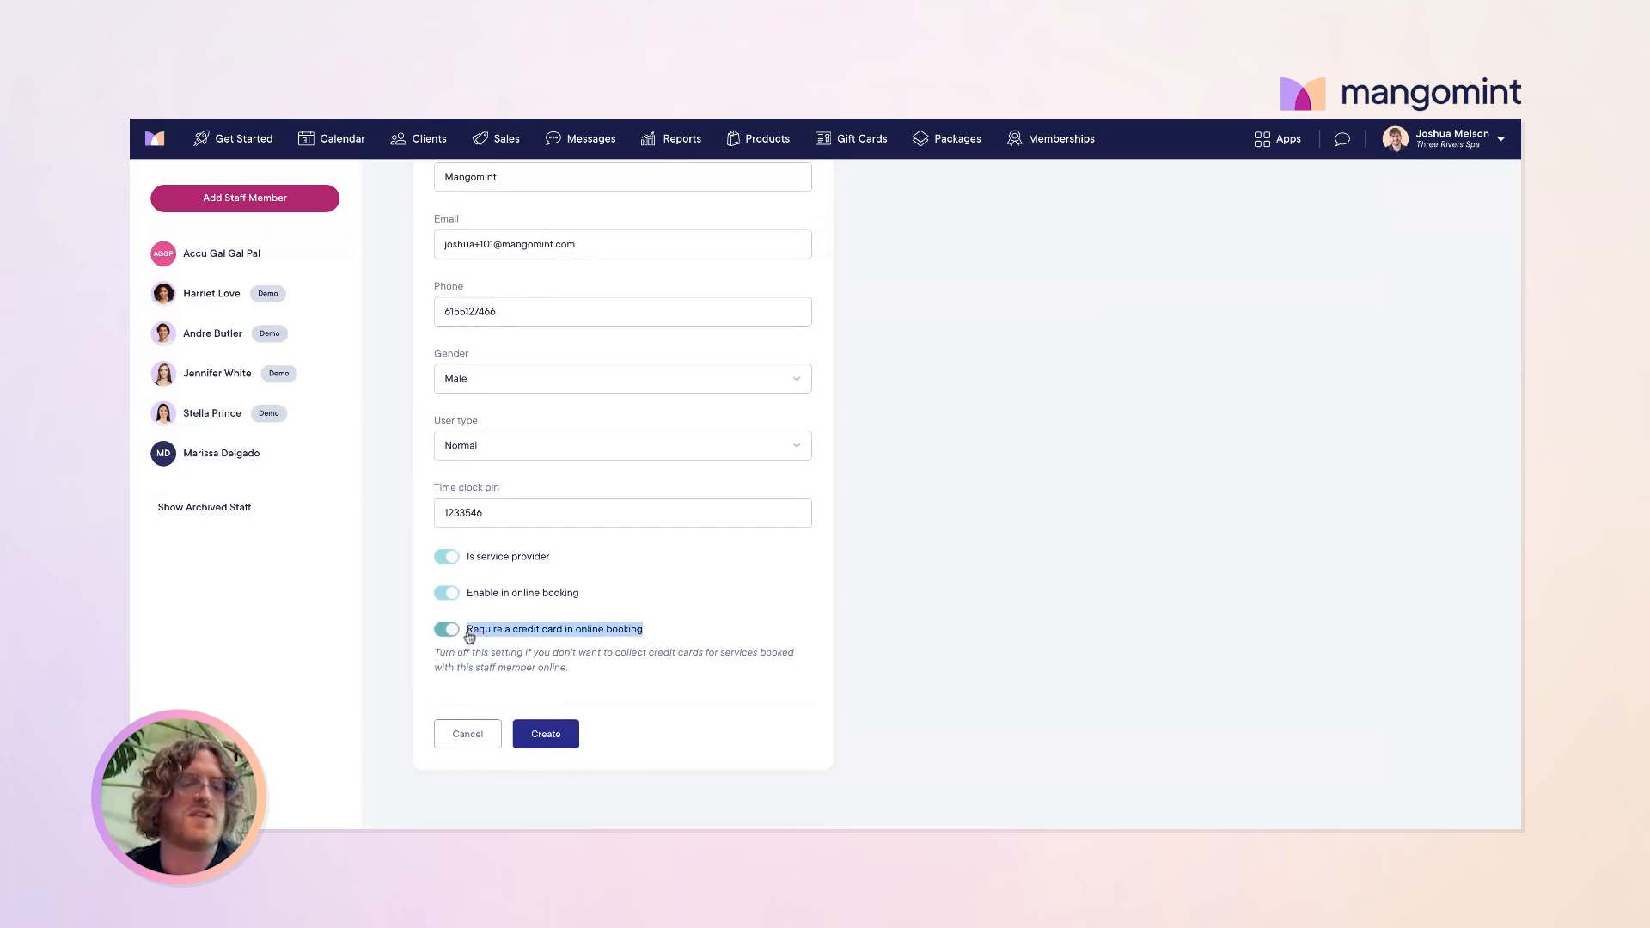
left_click(725, 608)
scroll(582, 703, "up", 2)
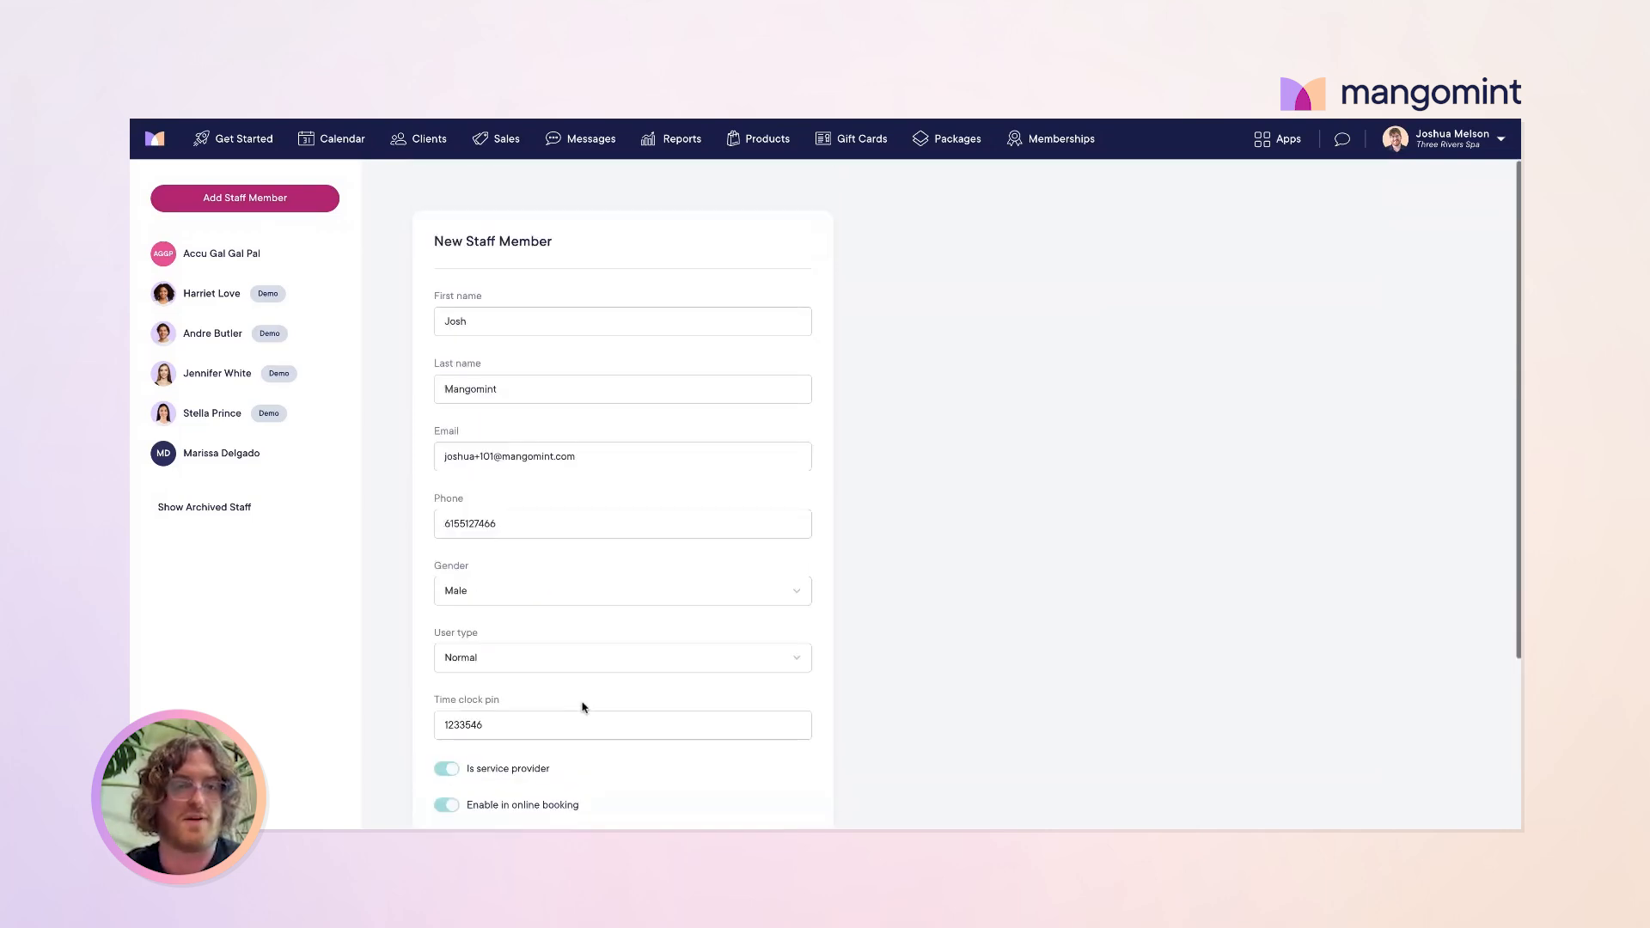
scroll(582, 703, "down", 2)
left_click(556, 726)
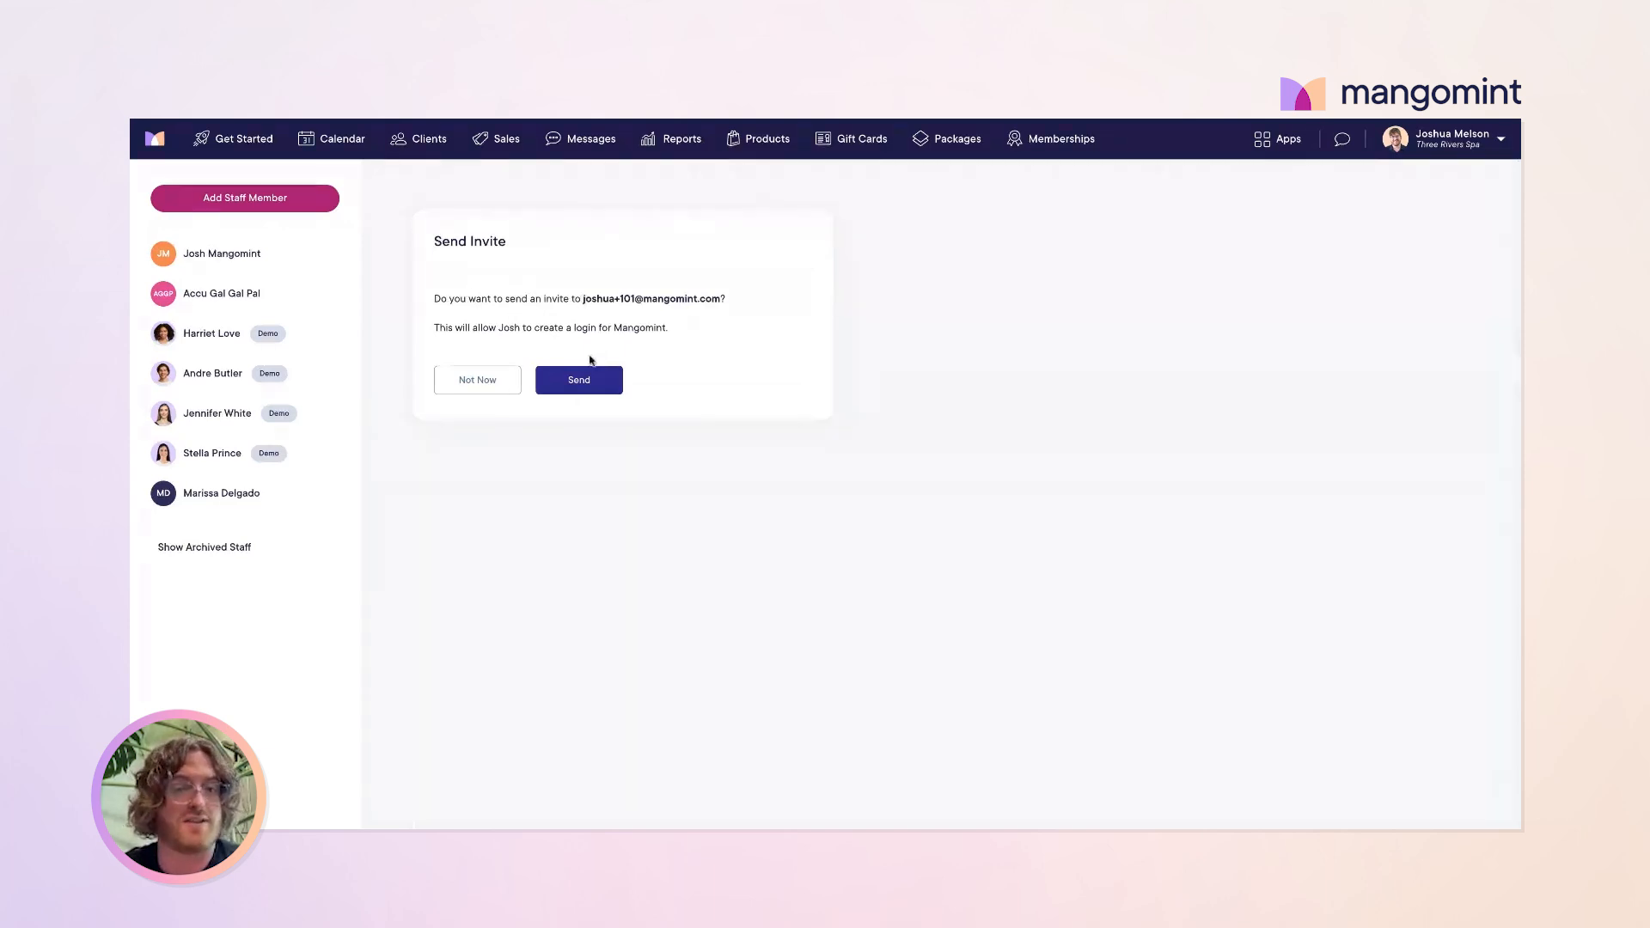
Step: Skip sending the login invite to the new staff member
left_click(475, 385)
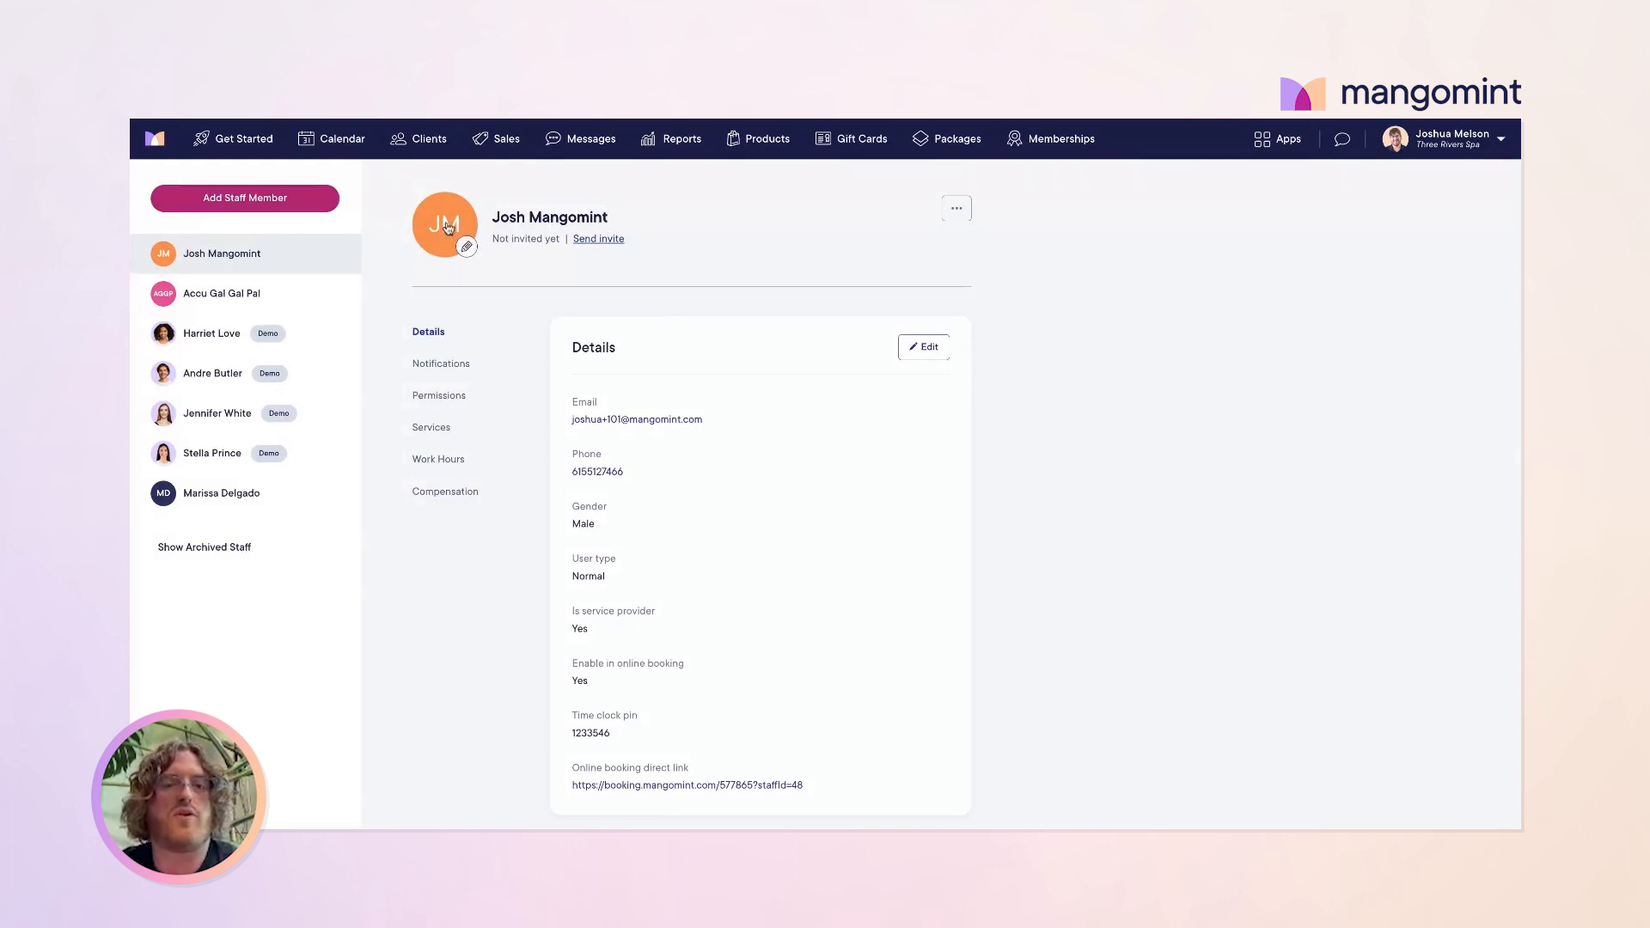
scroll(685, 496, "down", 2)
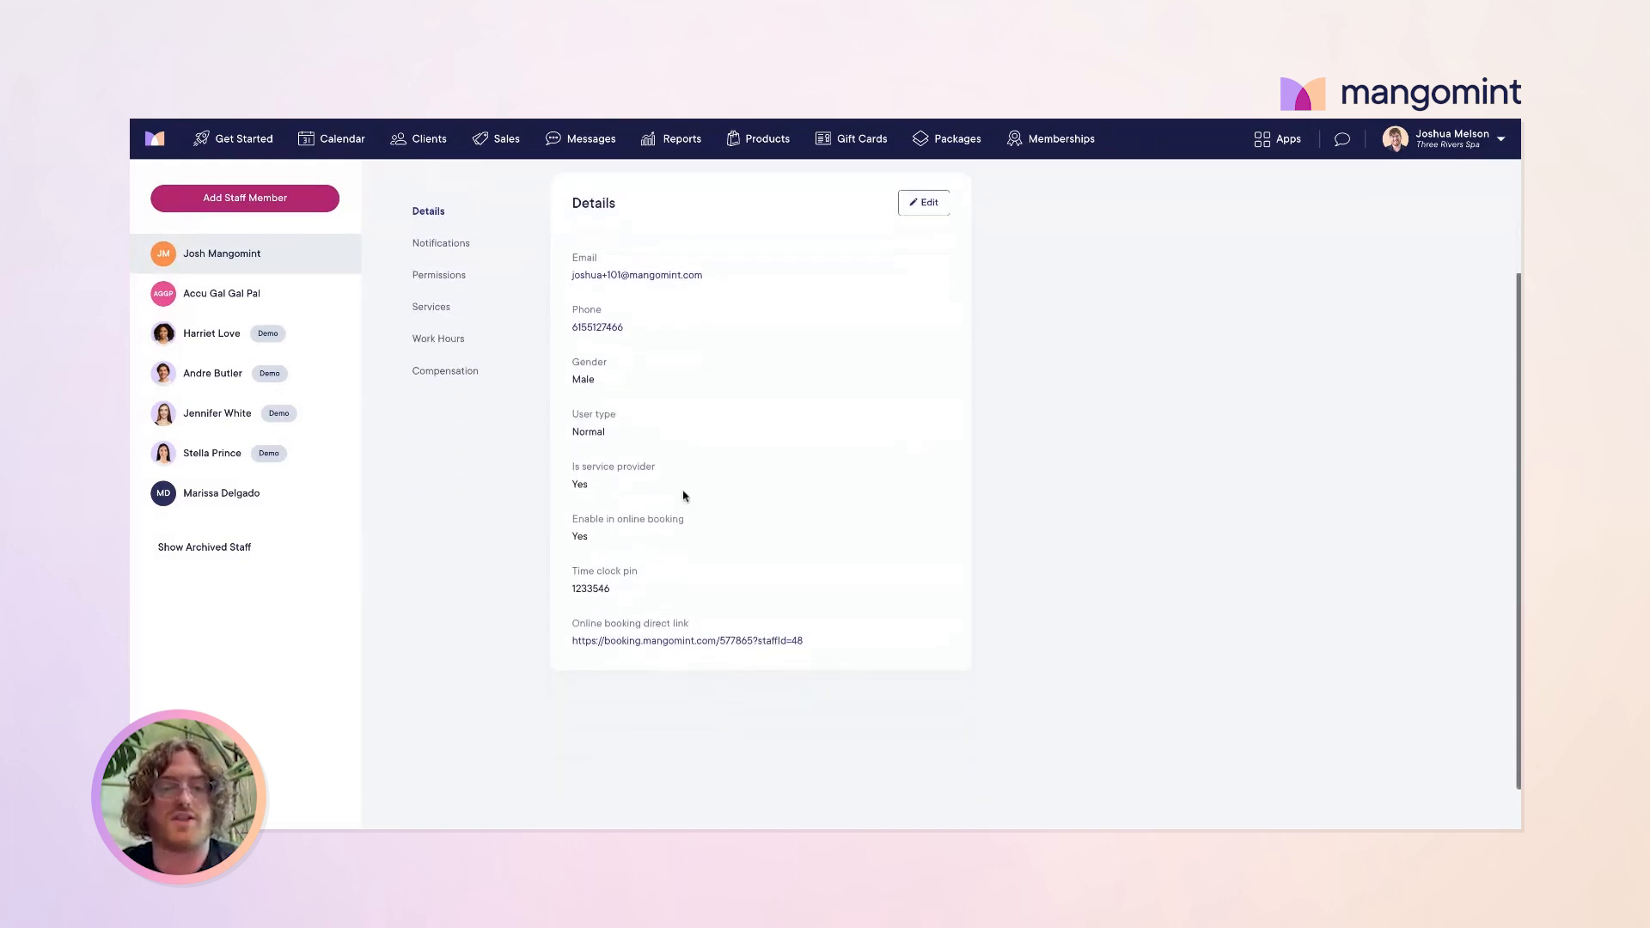
scroll(685, 496, "up", 2)
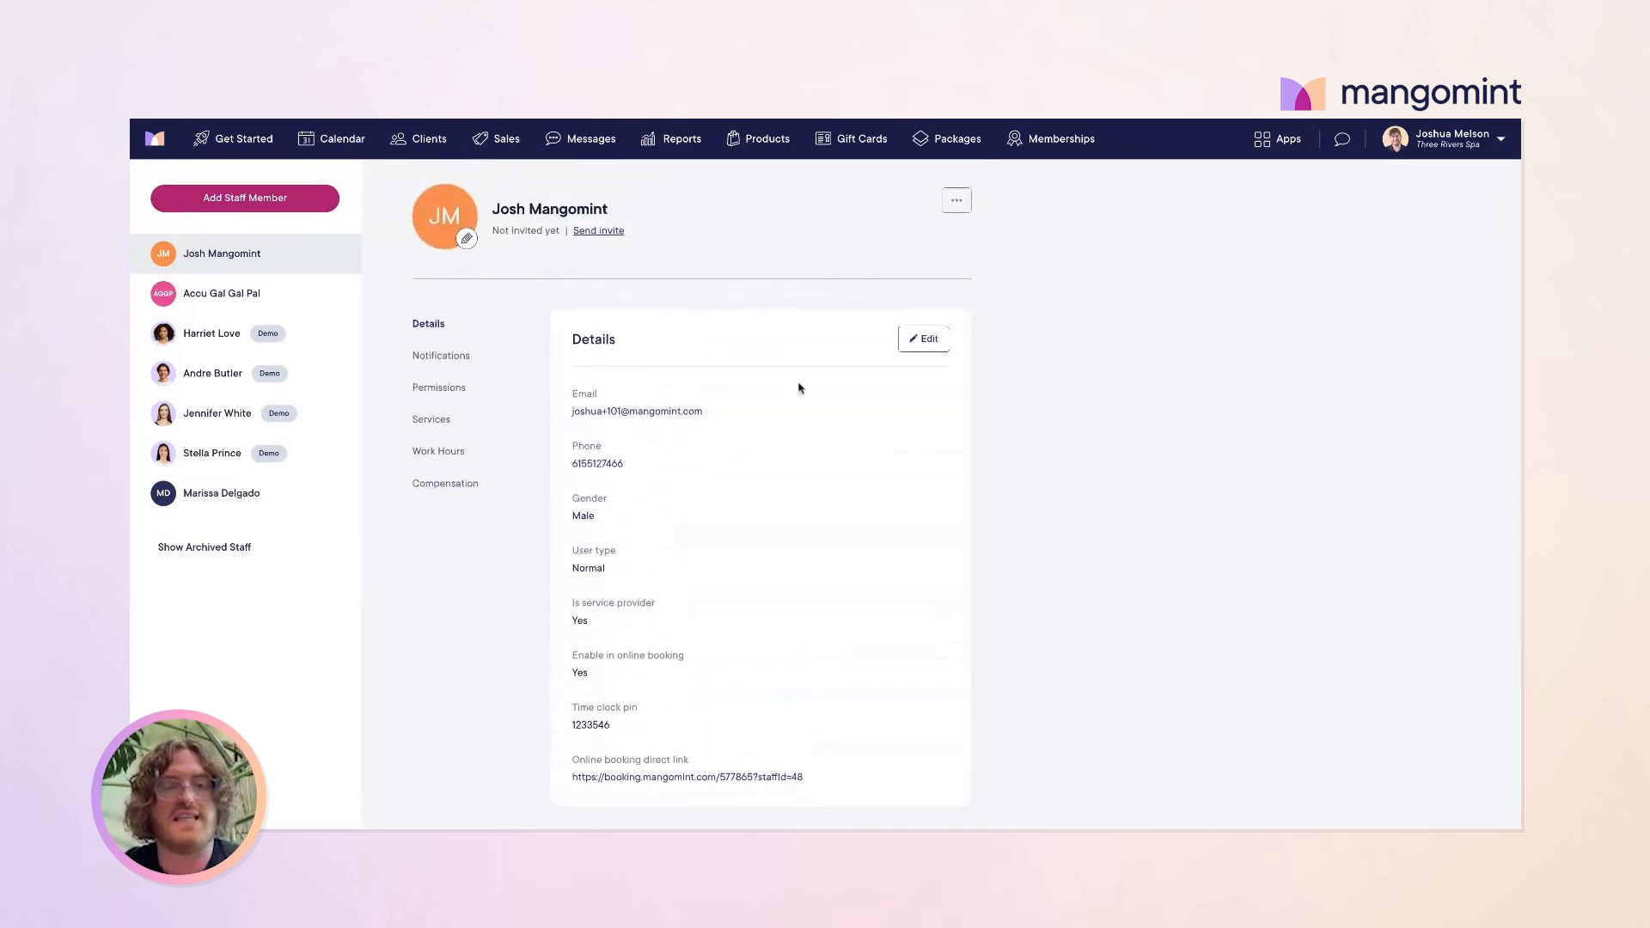
Step: Open the staff member's details for editing, then cancel, leaving them unchanged
left_click(924, 340)
scroll(760, 483, "down", 2)
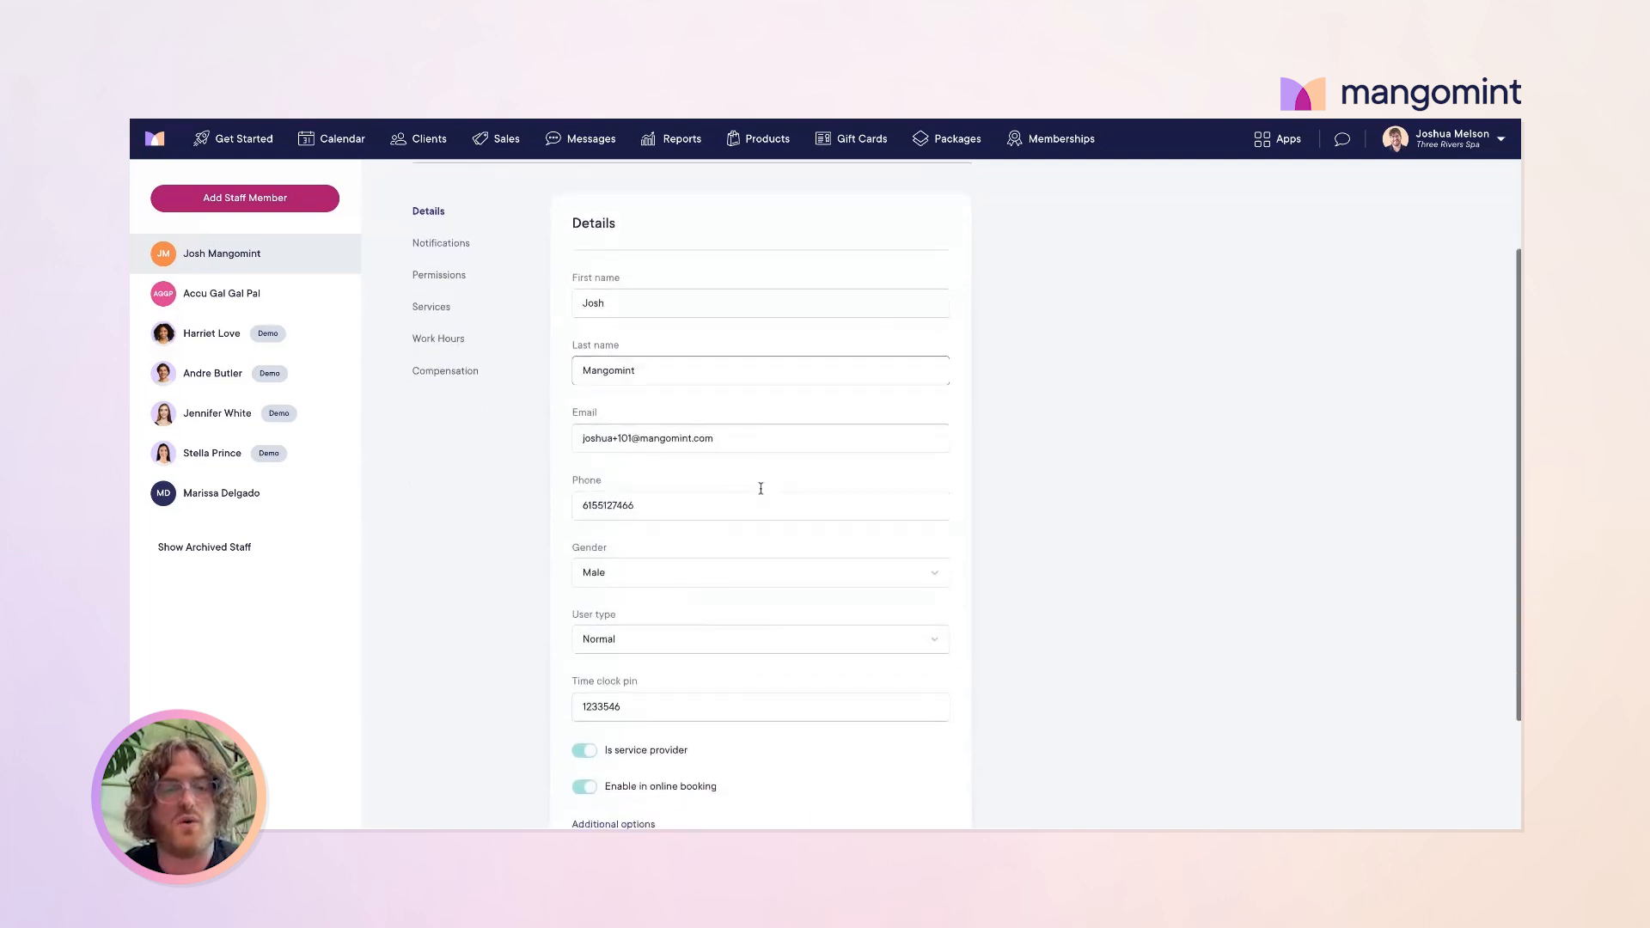
scroll(761, 488, "down", 2)
left_click(611, 744)
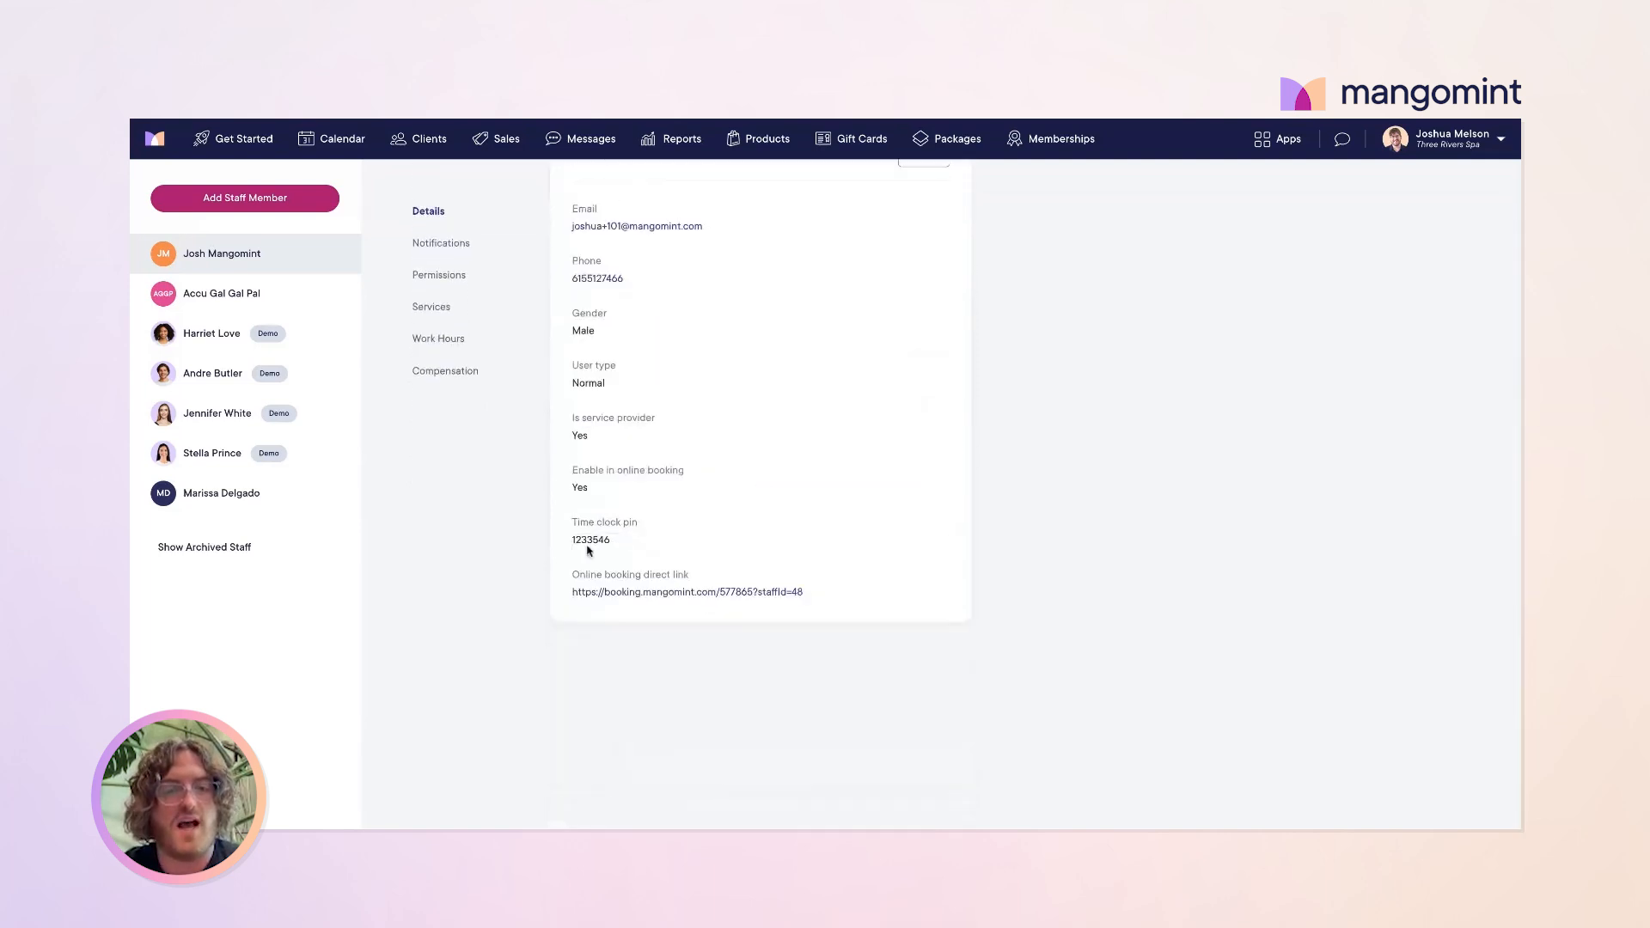
scroll(548, 405, "up", 3)
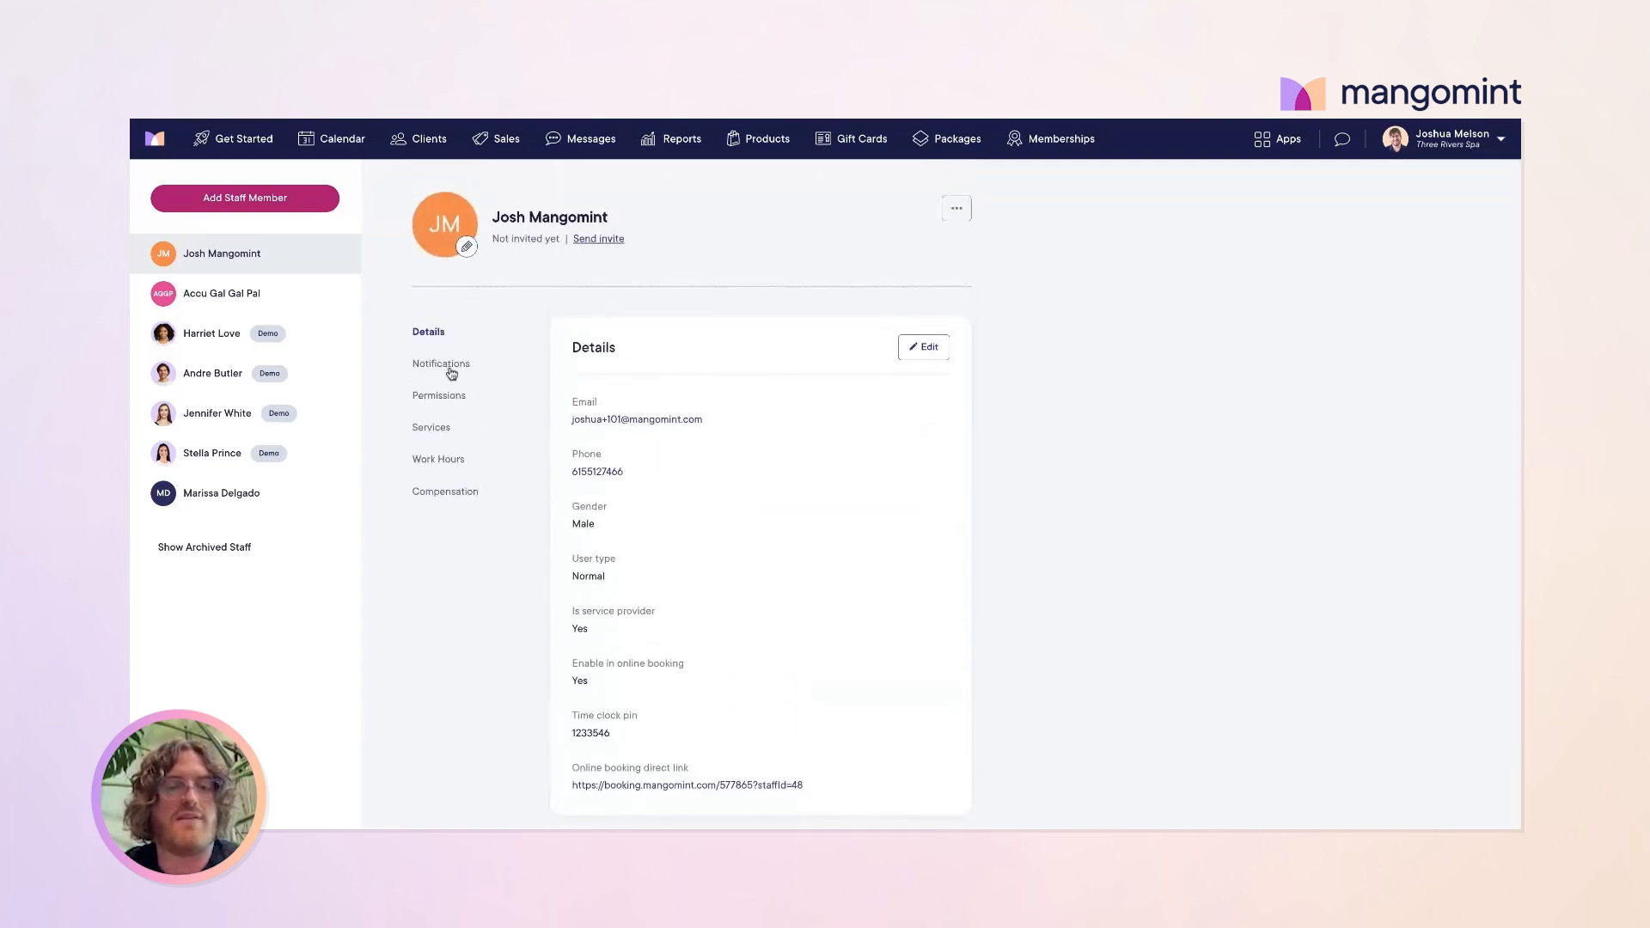
left_click(451, 368)
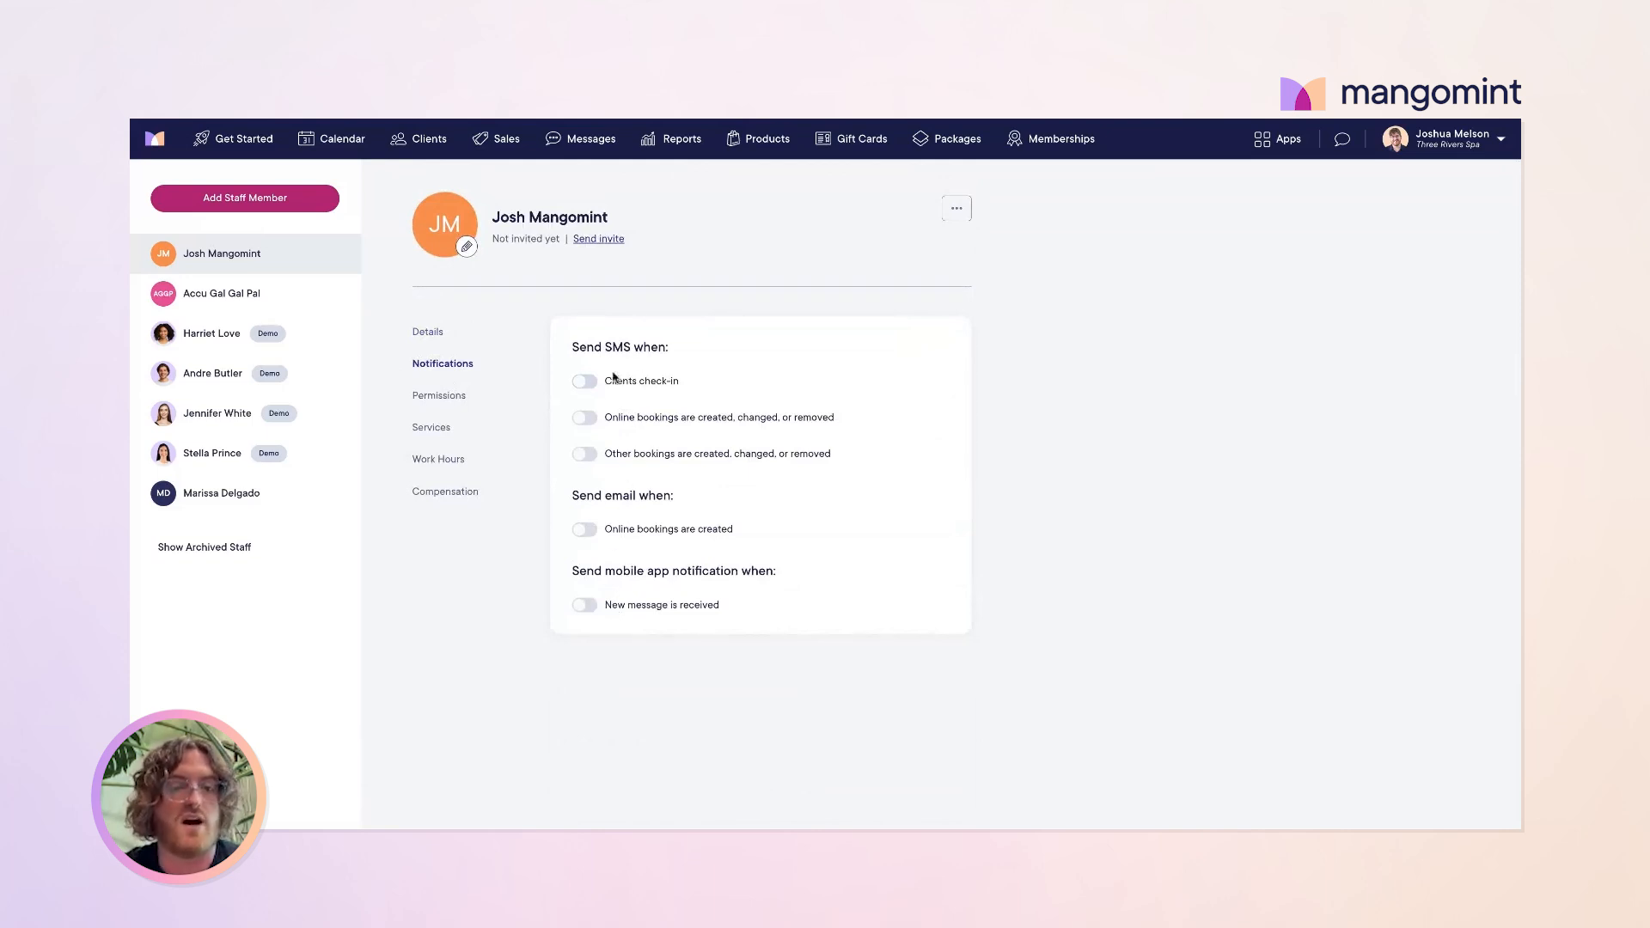
Step: Scroll through the new staff member's full permissions list without changing any setting
left_click(446, 397)
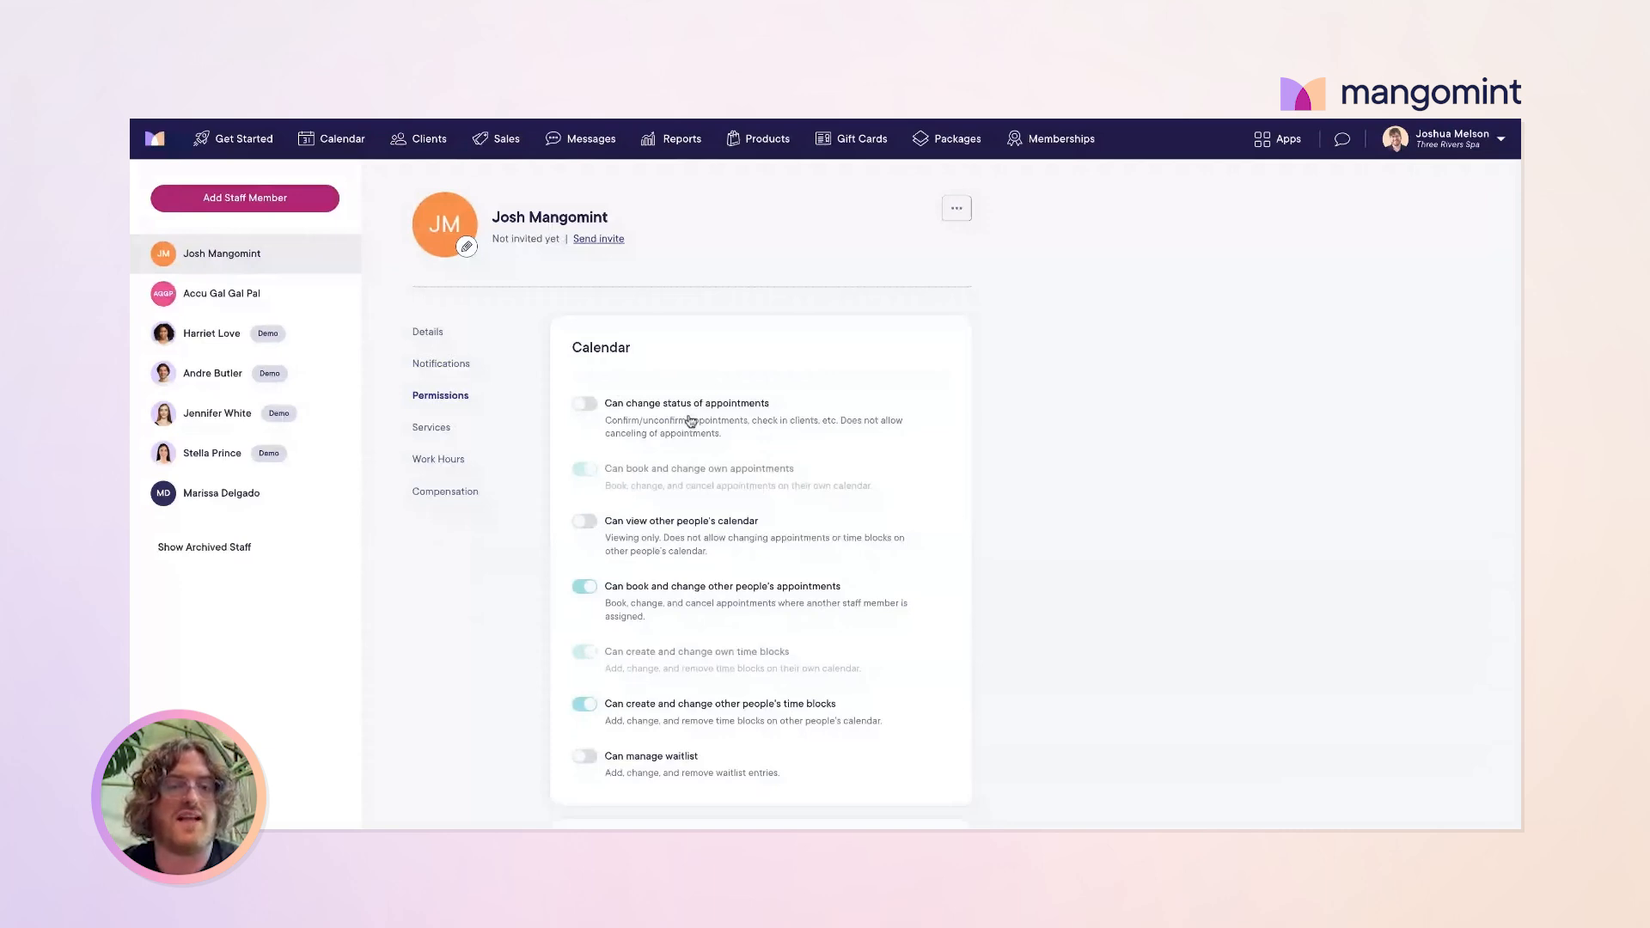
scroll(690, 421, "down", 1)
scroll(679, 417, "up", 1)
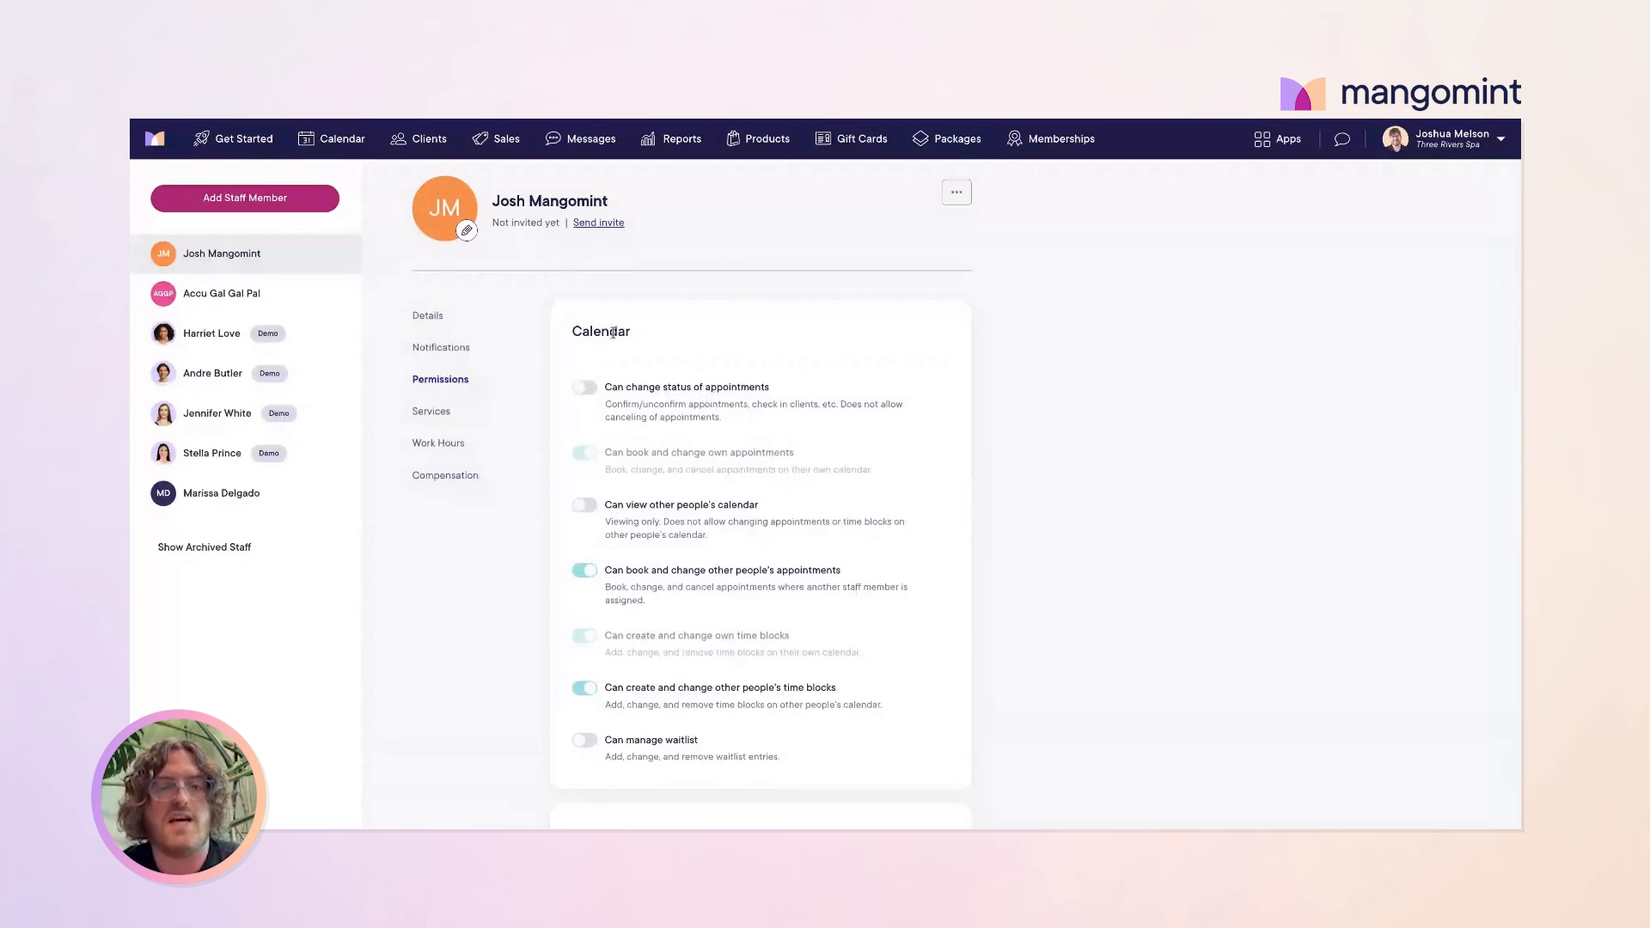
scroll(679, 454, "down", 3)
scroll(682, 451, "down", 15)
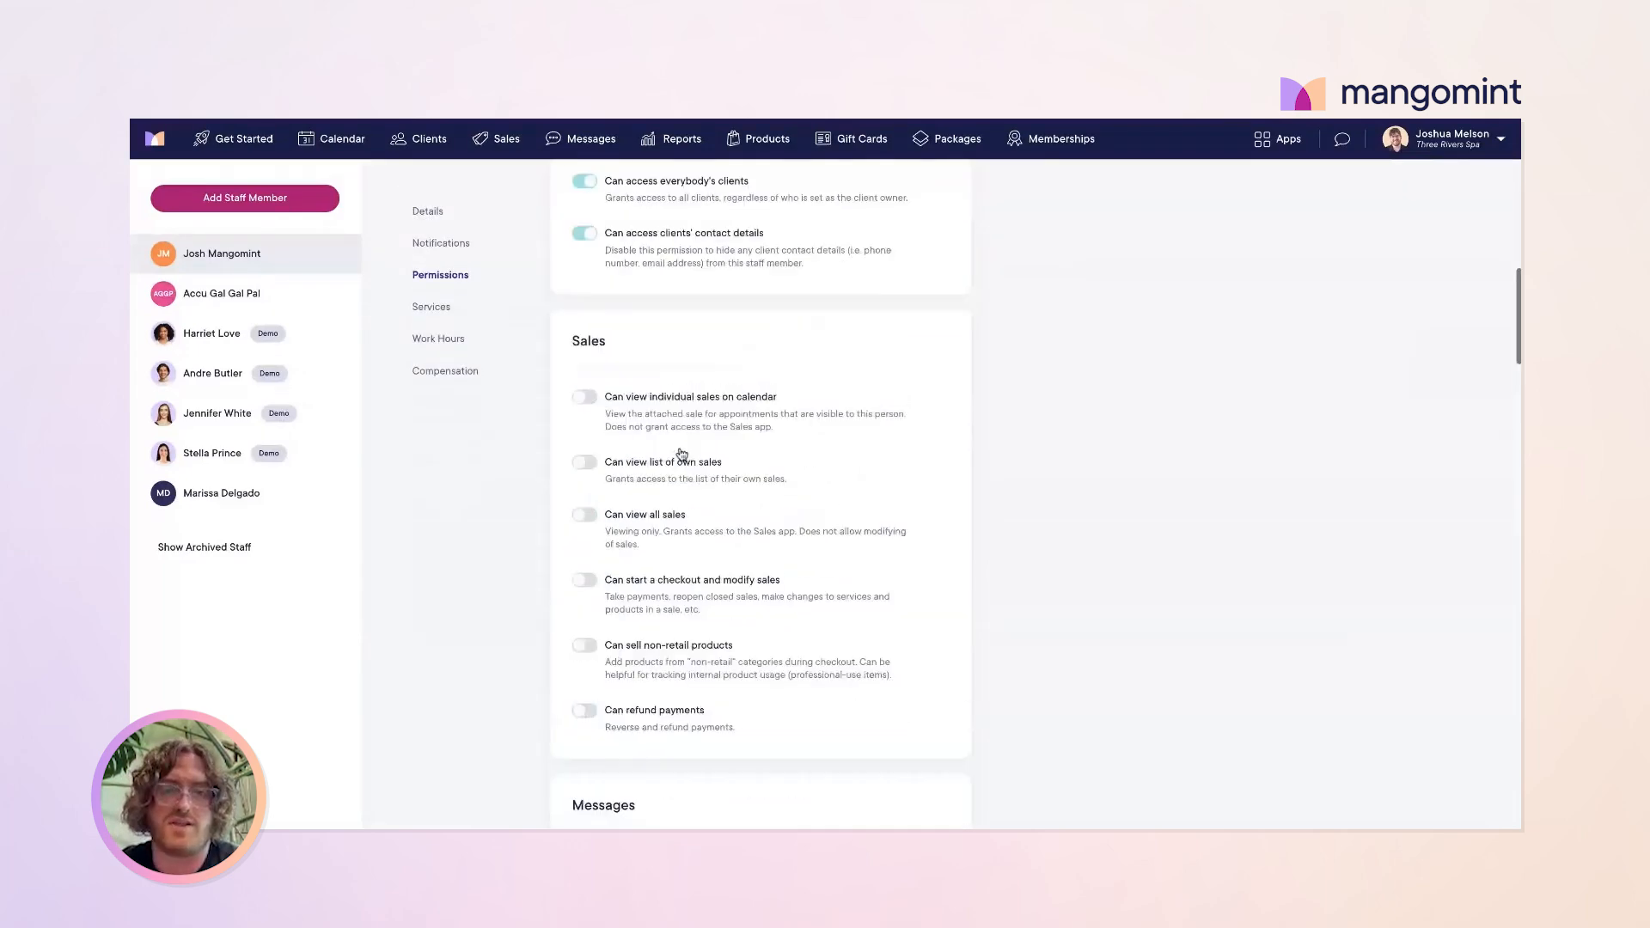
scroll(682, 446, "down", 10)
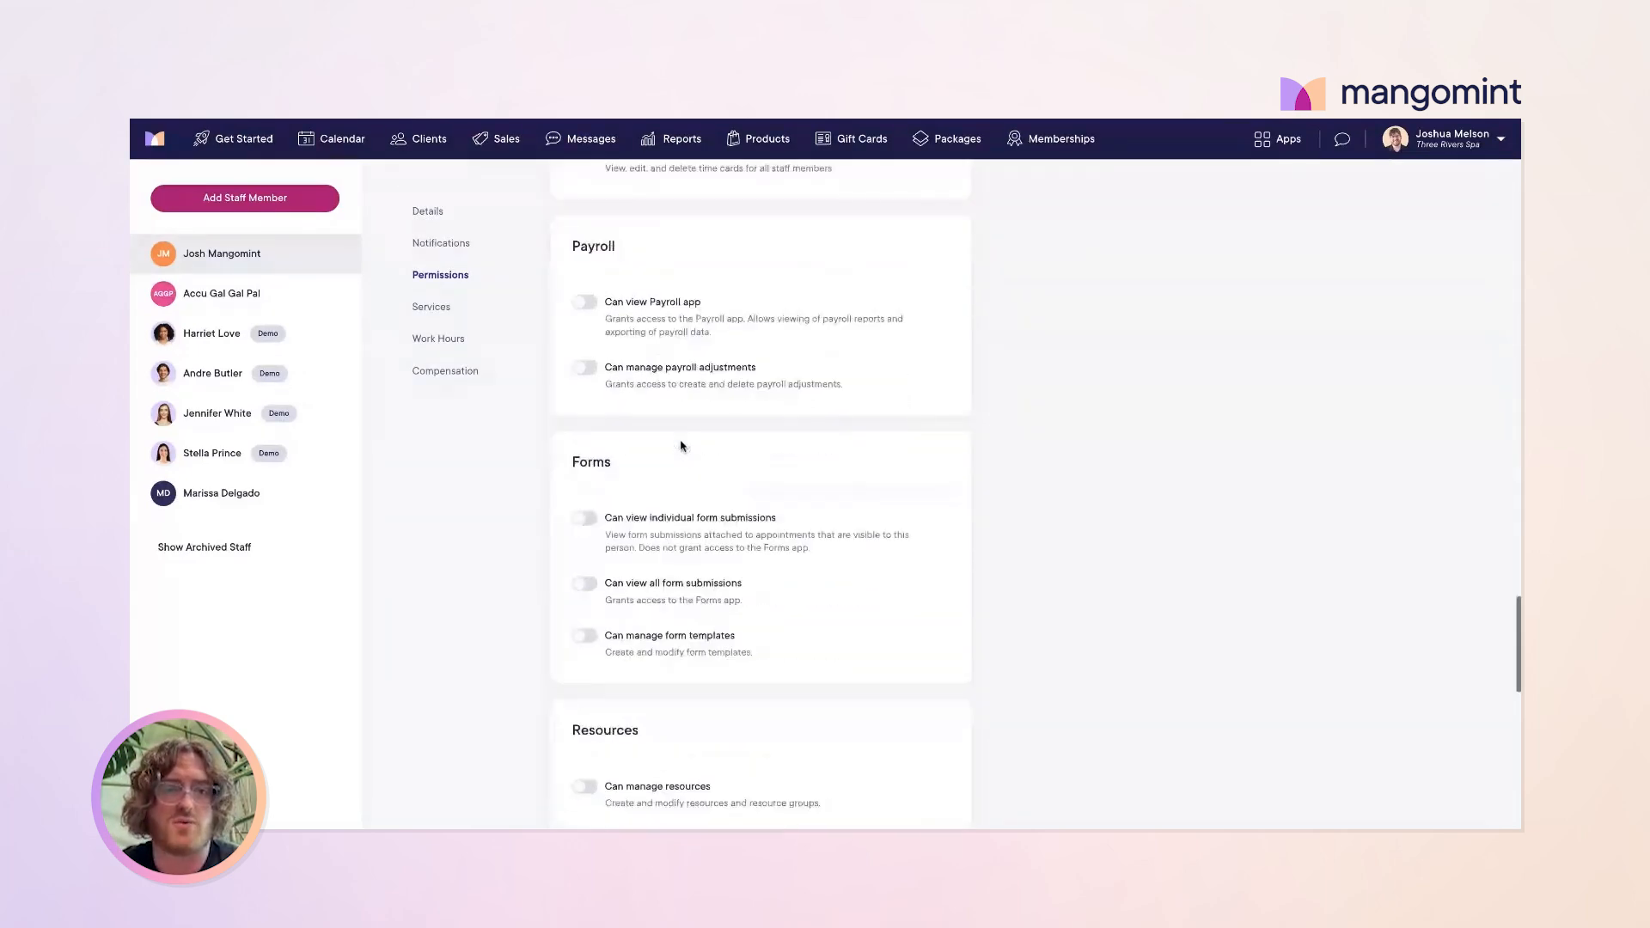
scroll(682, 446, "down", 10)
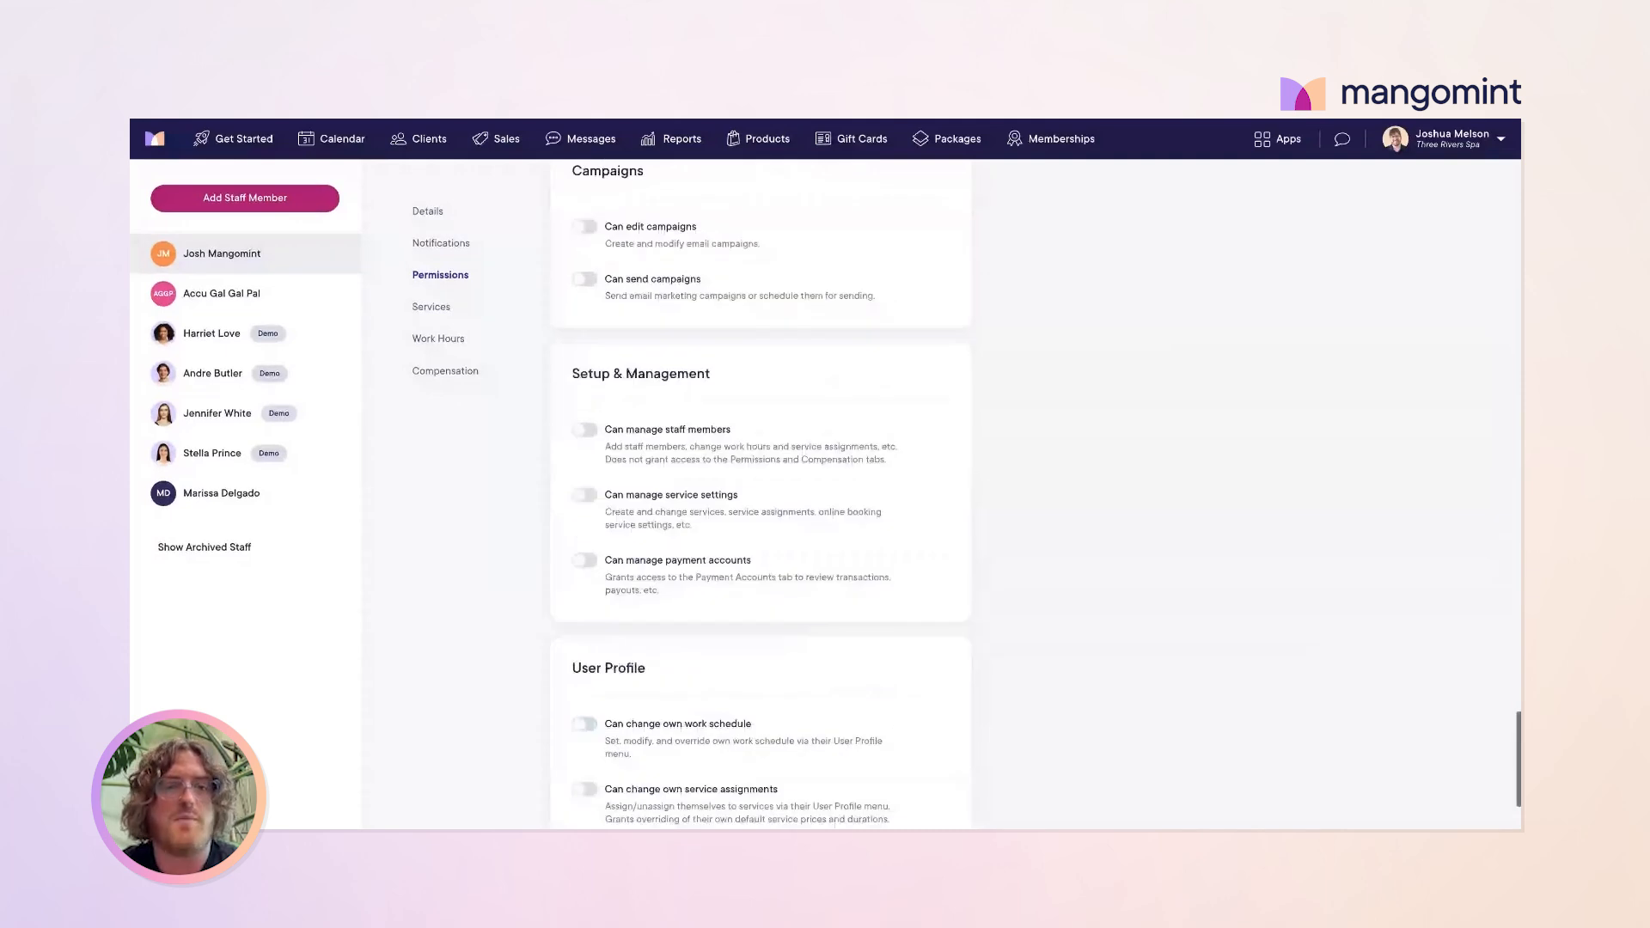
scroll(761, 494, "up", 10)
scroll(761, 494, "up", 8)
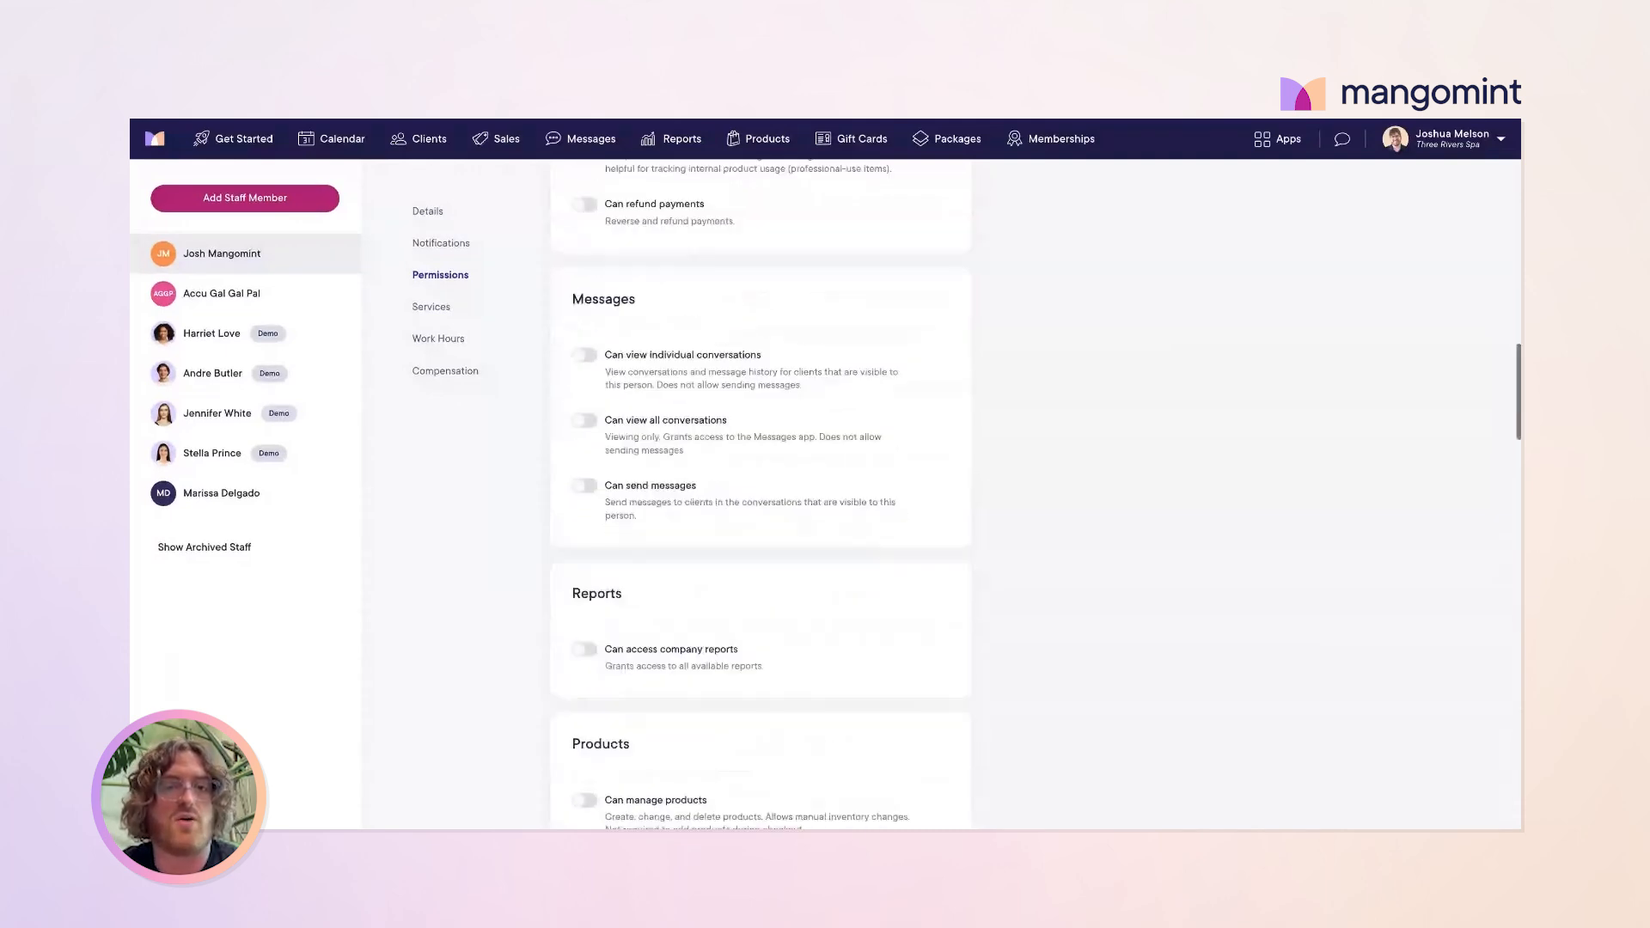
scroll(761, 495, "up", 10)
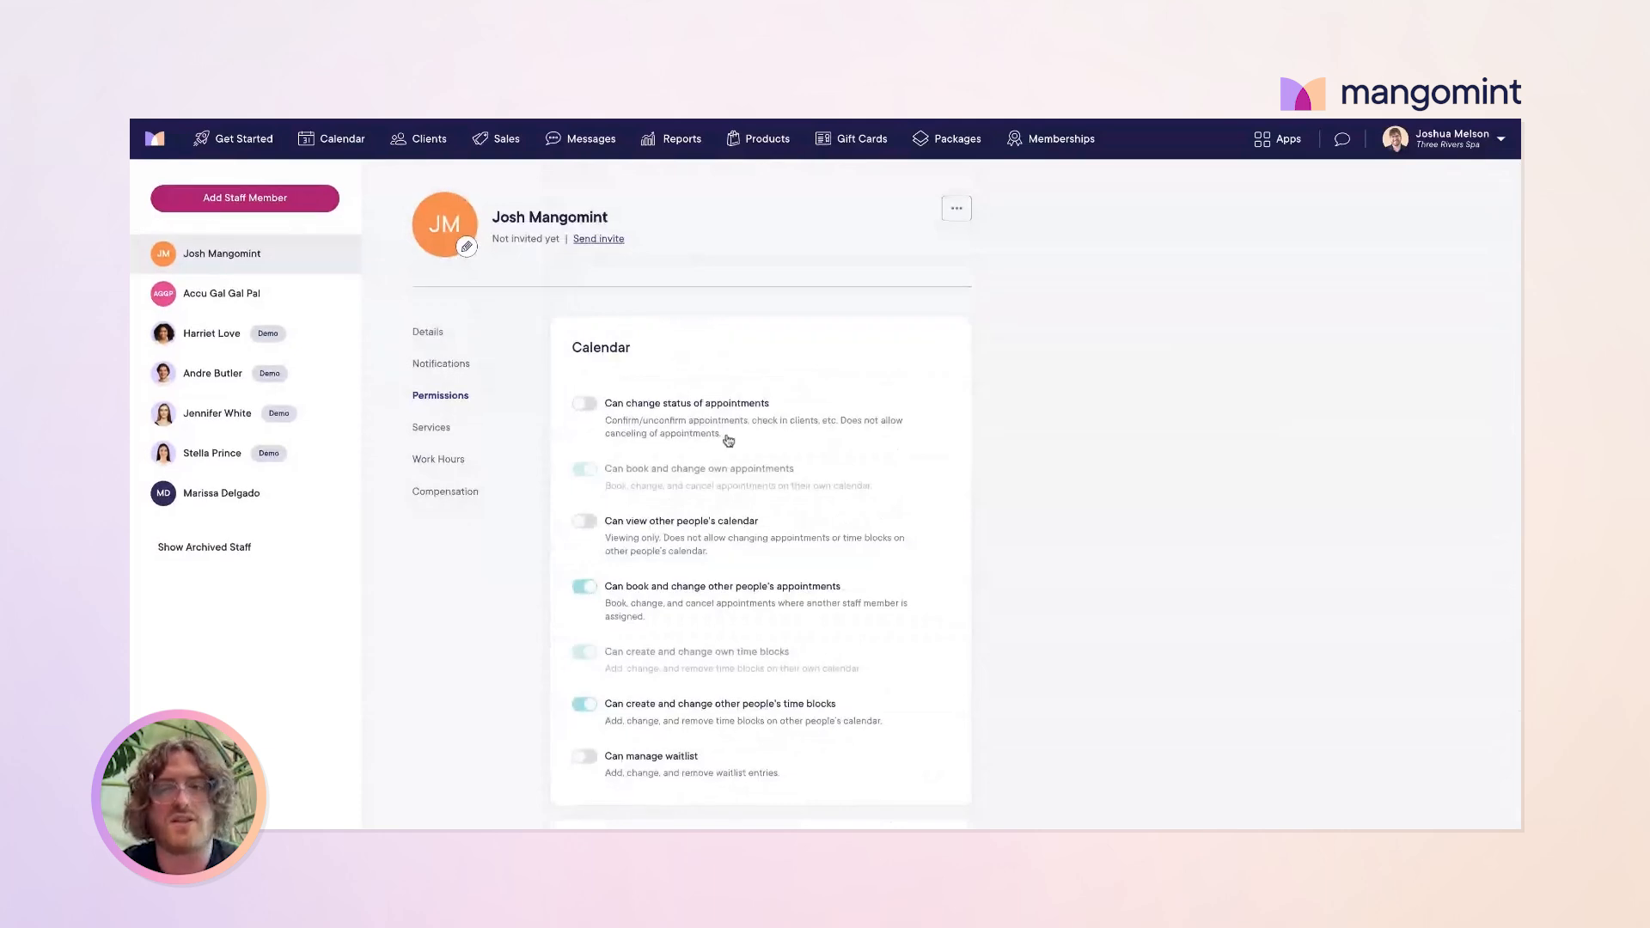
left_click(439, 427)
Step: Switch on Hydrafacial service, 90 minute Facial, Basic Facial and Hydra Facial for the staff member
scroll(634, 361, "down", 1)
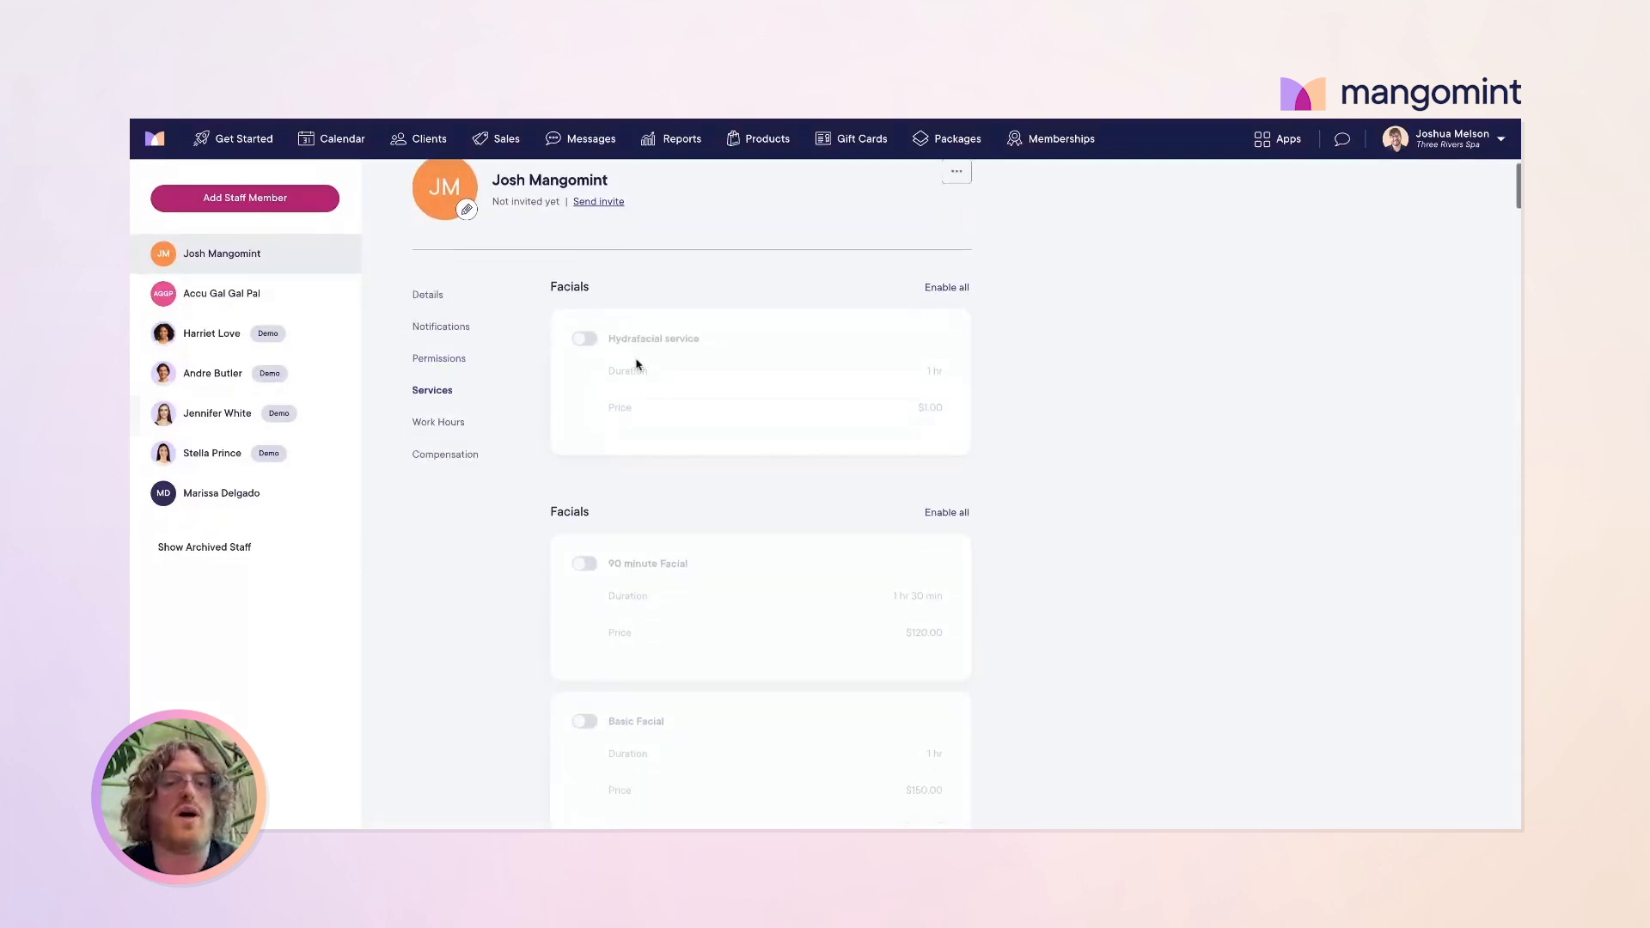
left_click(584, 335)
scroll(697, 470, "down", 5)
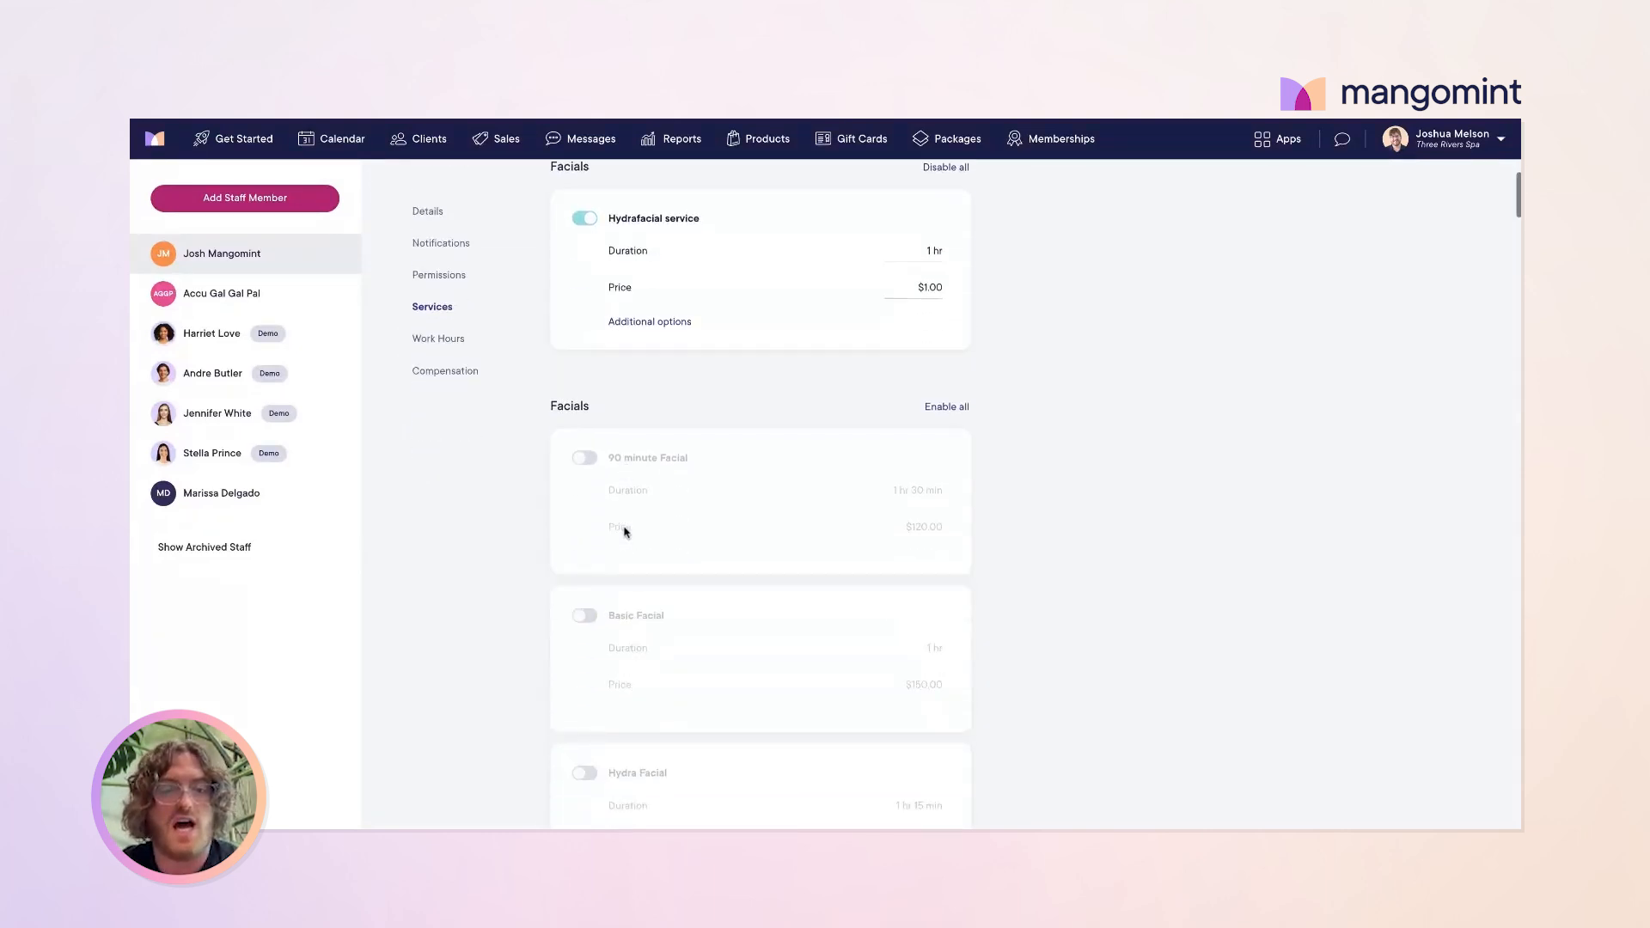
left_click(585, 338)
left_click(589, 511)
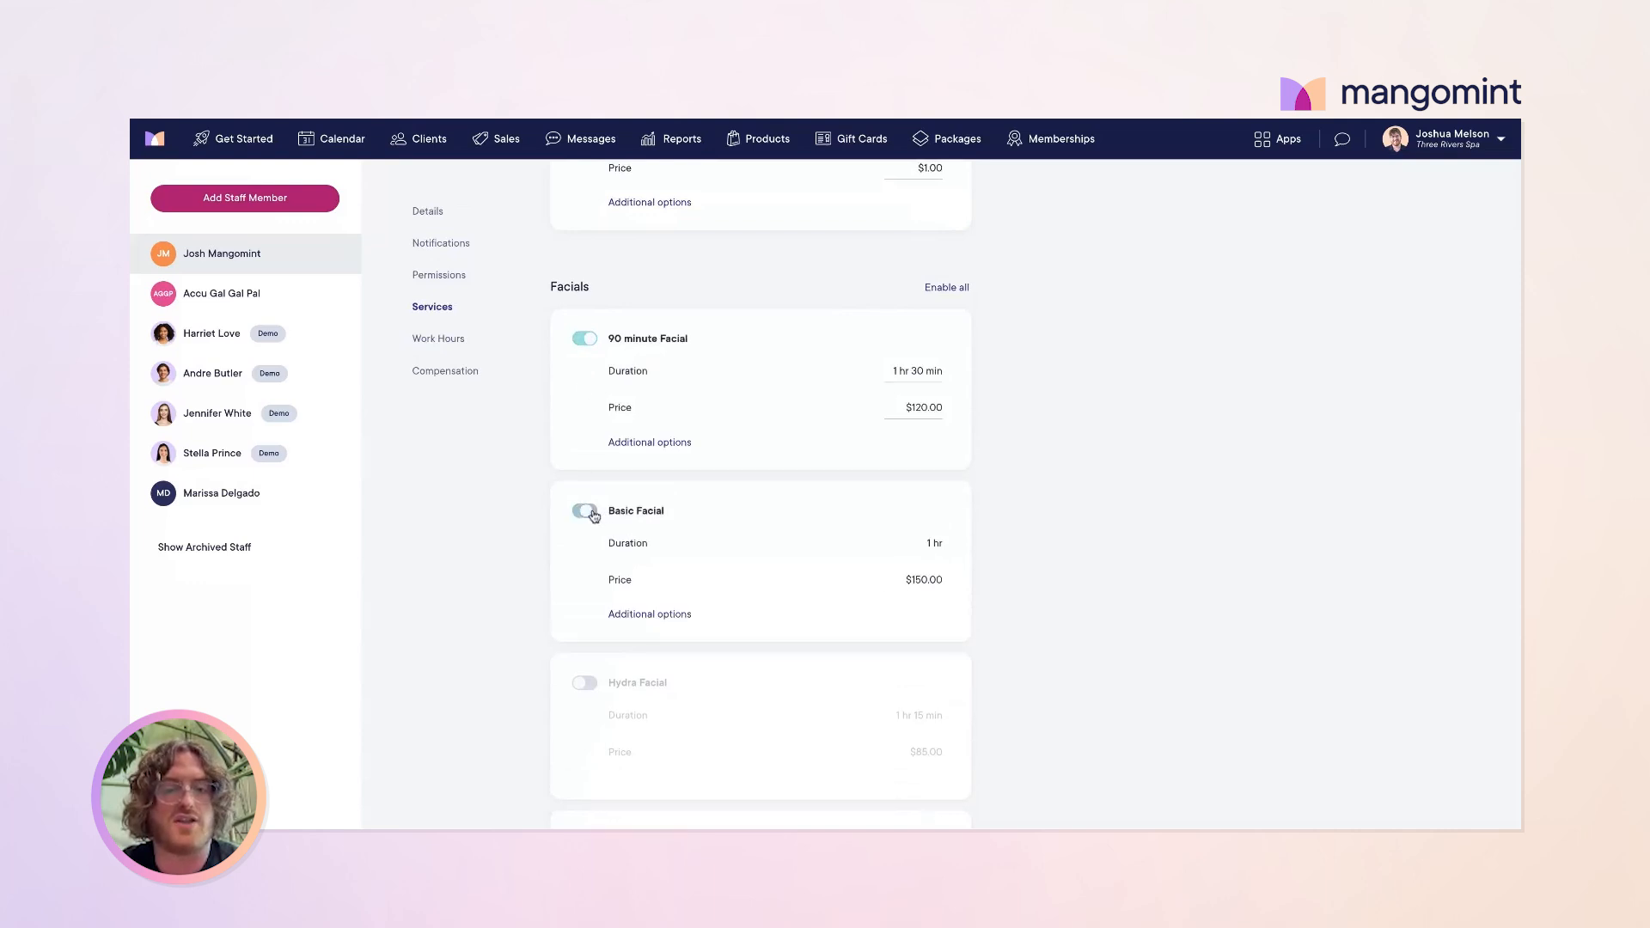
scroll(648, 590, "down", 3)
left_click(585, 531)
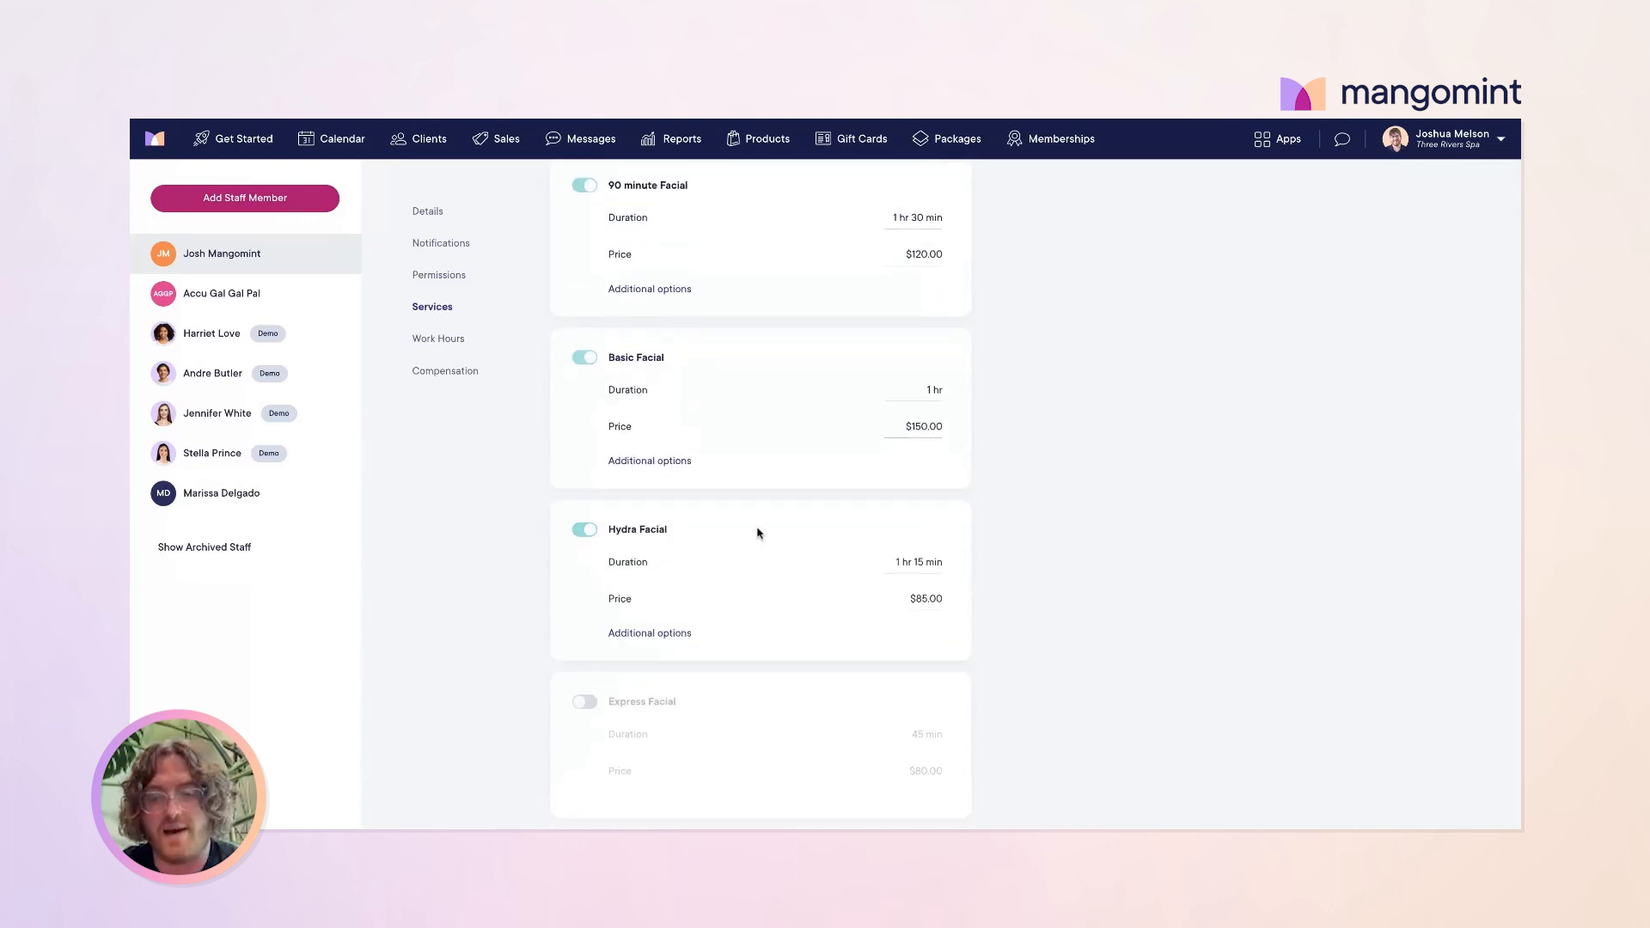
scroll(760, 535, "up", 5)
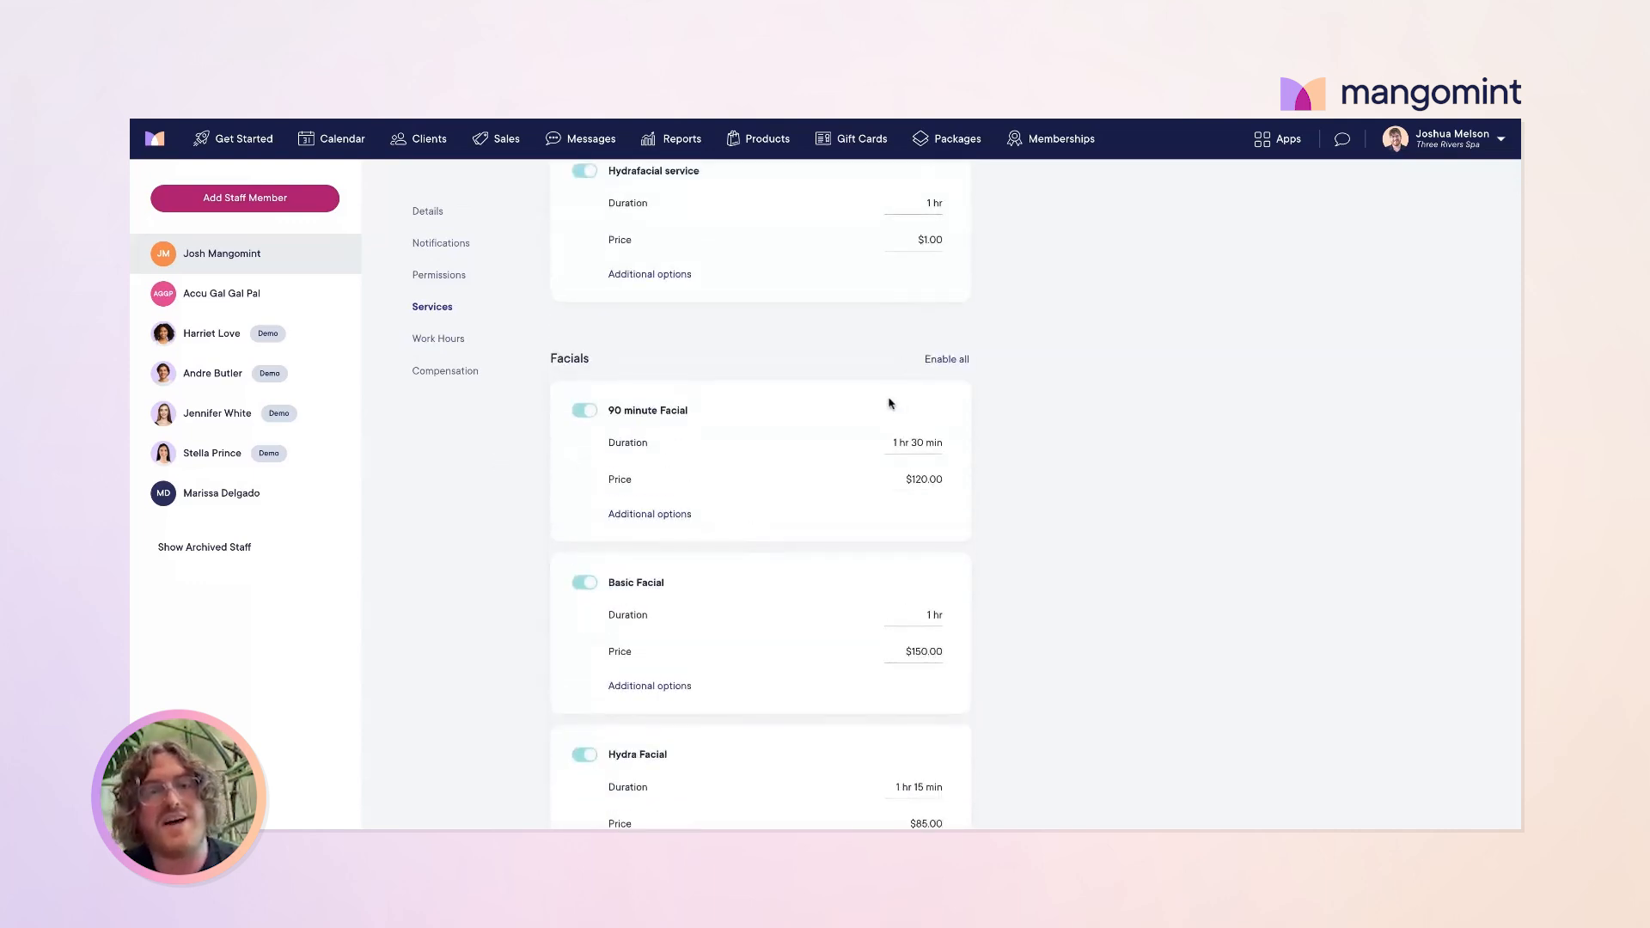
scroll(825, 538, "down", 1)
scroll(816, 515, "up", 5)
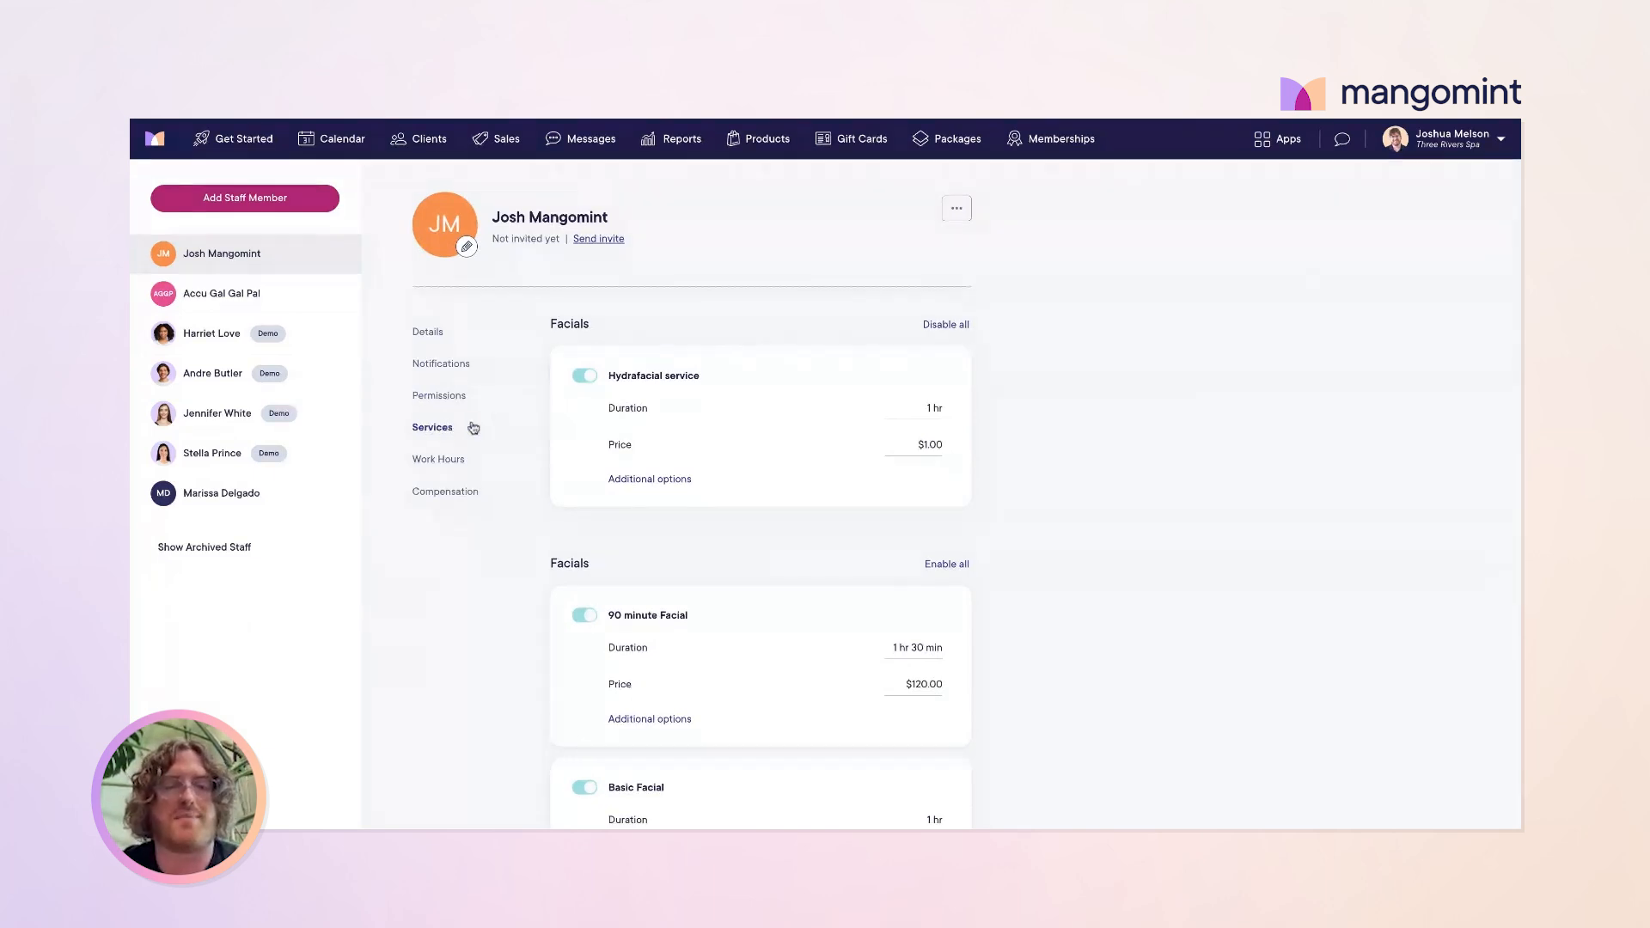
Step: In the staff member's Work Hours for August 18–24, start editing the Tuesday 8/20 shift
left_click(440, 459)
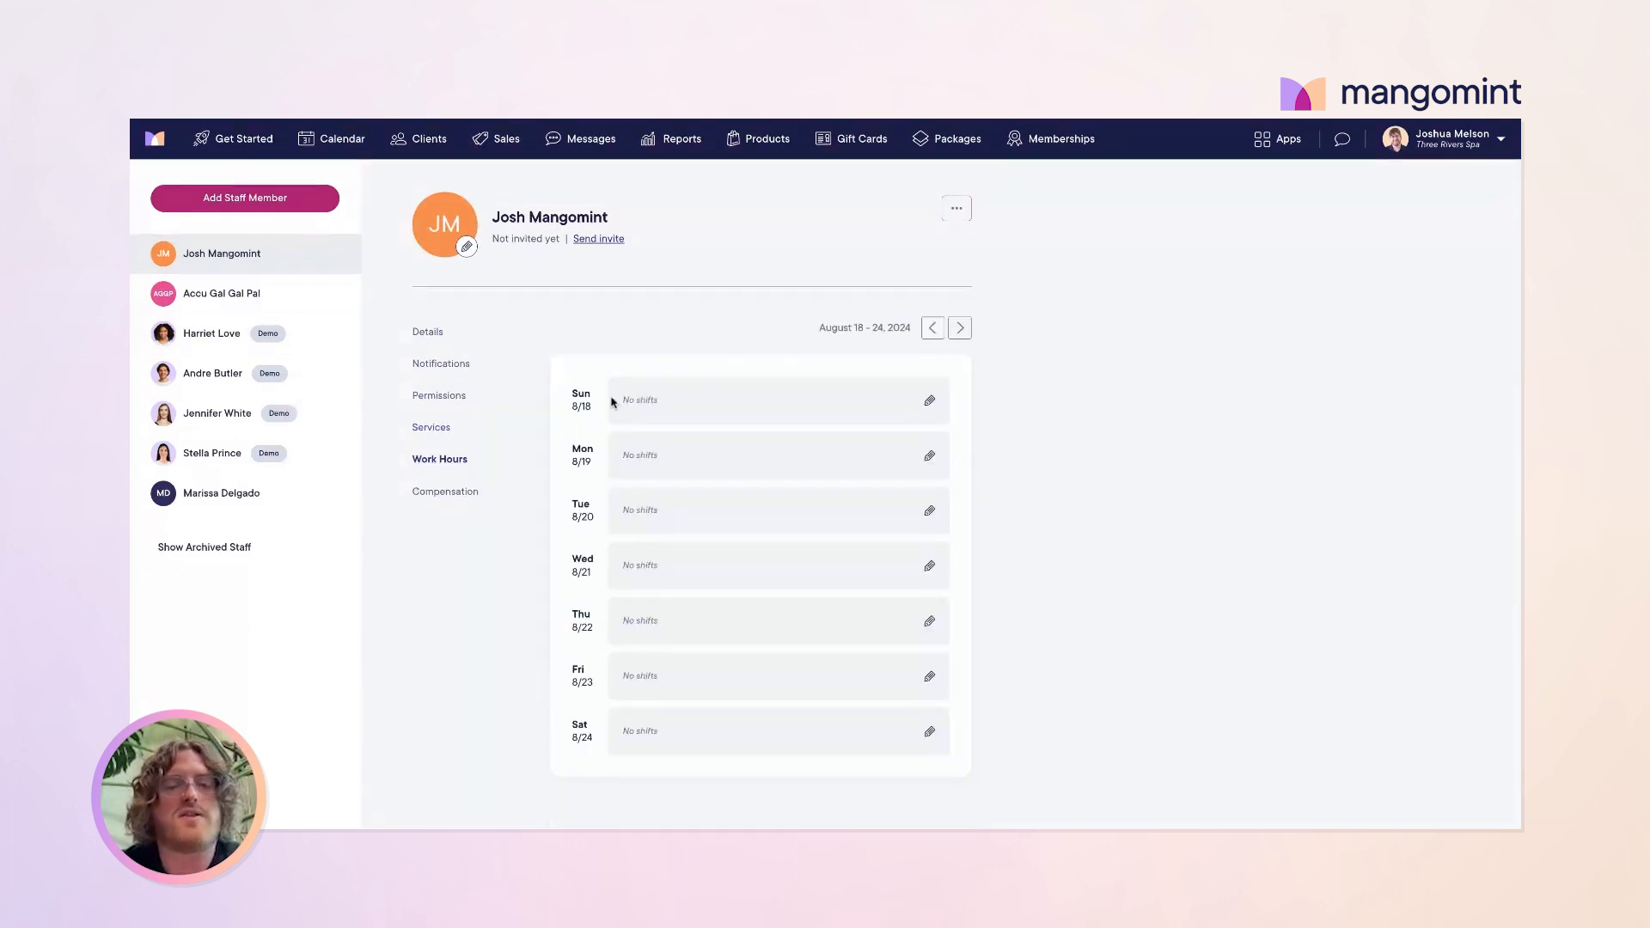
scroll(697, 420, "down", 1)
scroll(676, 337, "up", 1)
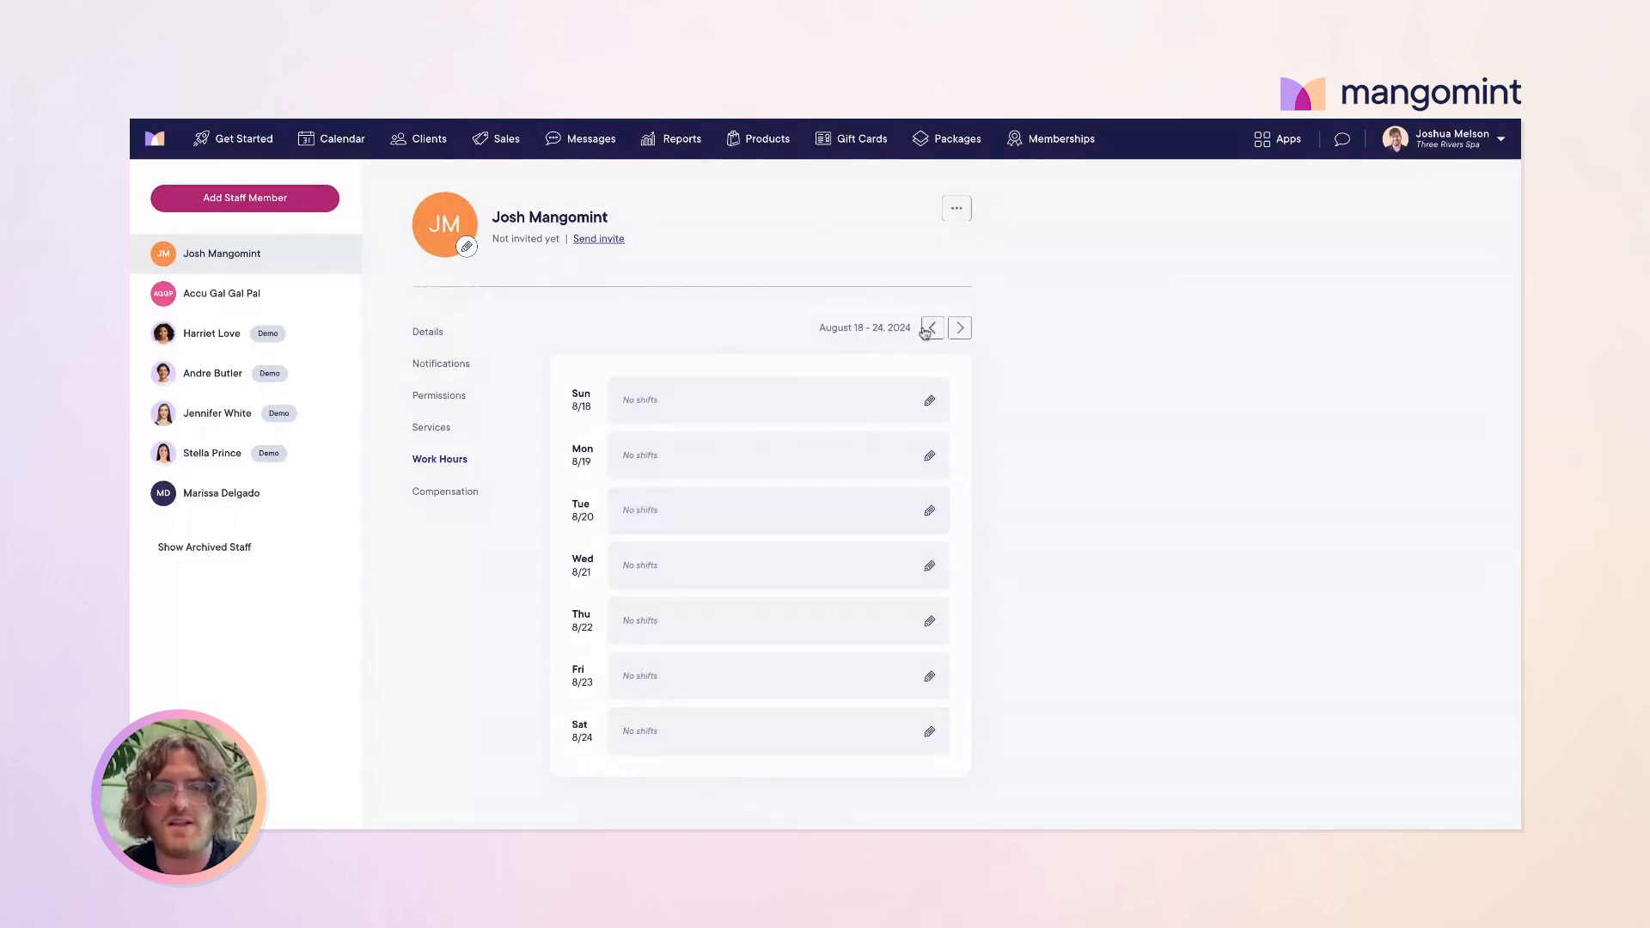
left_click(960, 328)
left_click(933, 327)
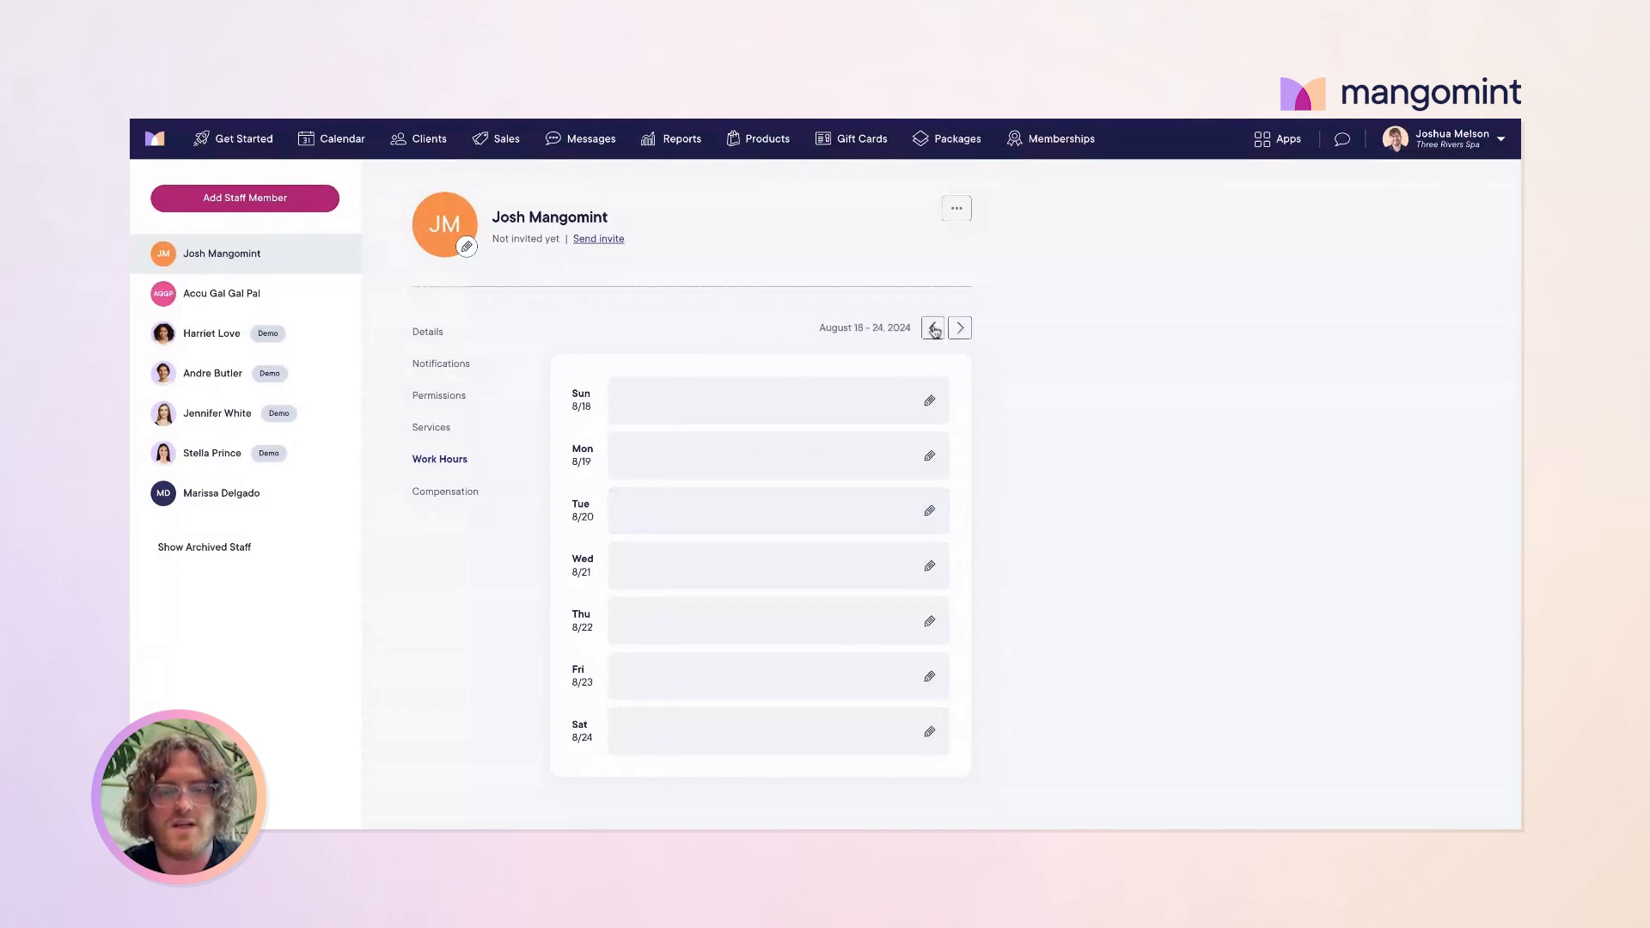
left_click(929, 511)
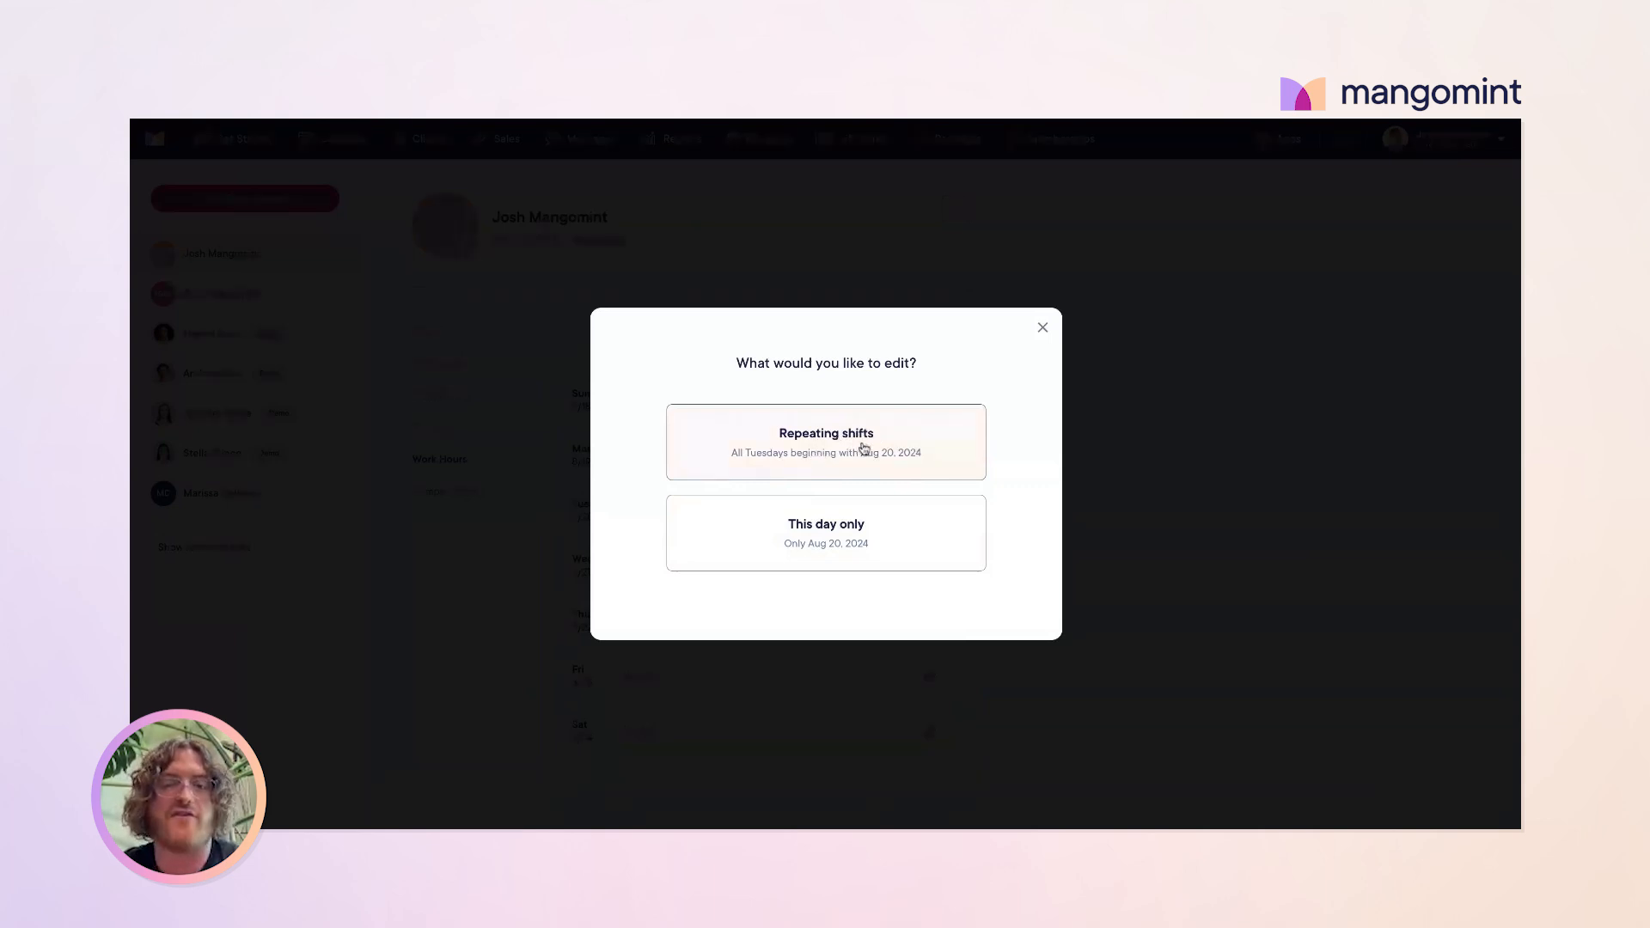
Step: Add a repeating Tuesday shift from 7:00 AM to 7:00 PM and save it
left_click(859, 447)
left_click(835, 507)
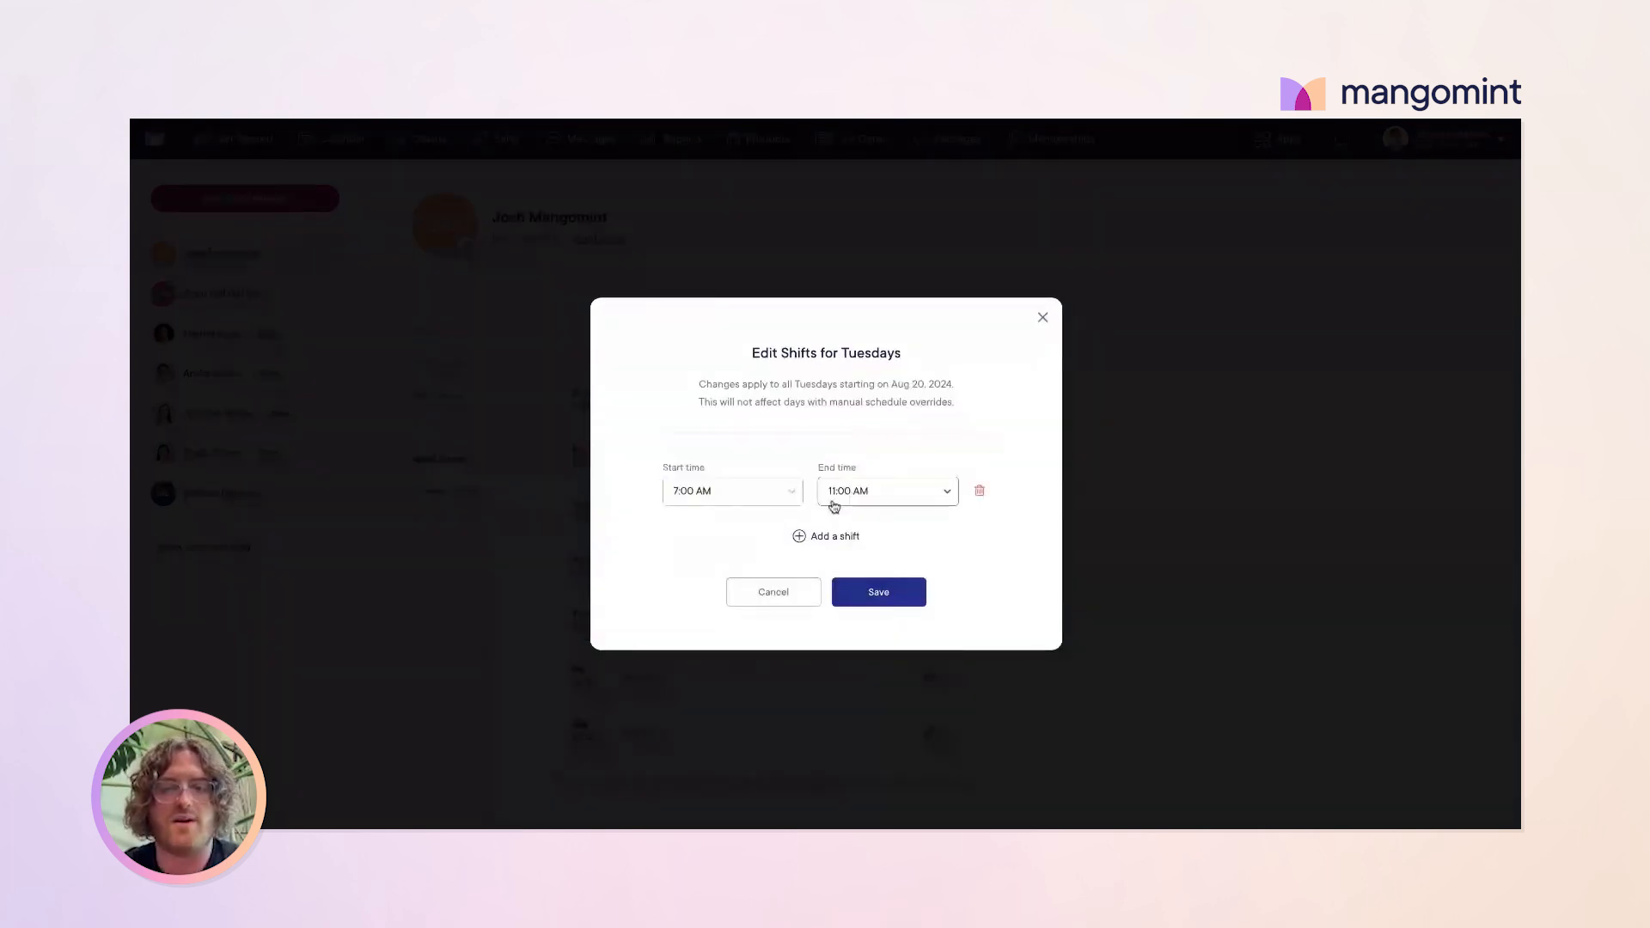
left_click(734, 498)
left_click(734, 502)
left_click(868, 494)
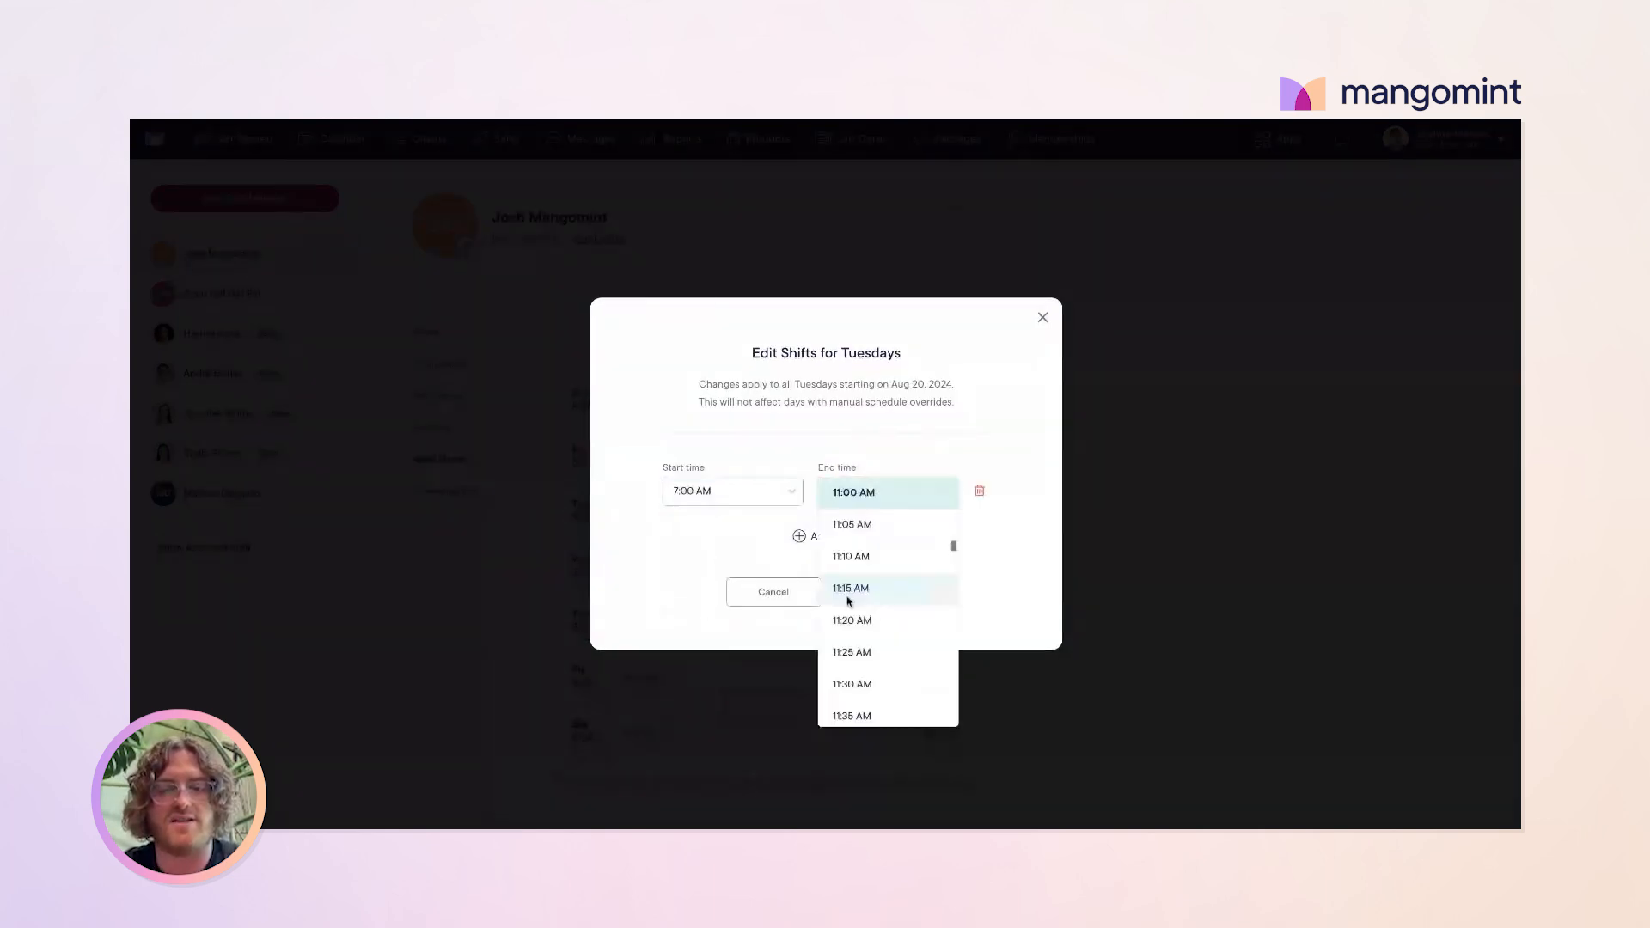
scroll(847, 600, "down", 10)
scroll(848, 602, "down", 5)
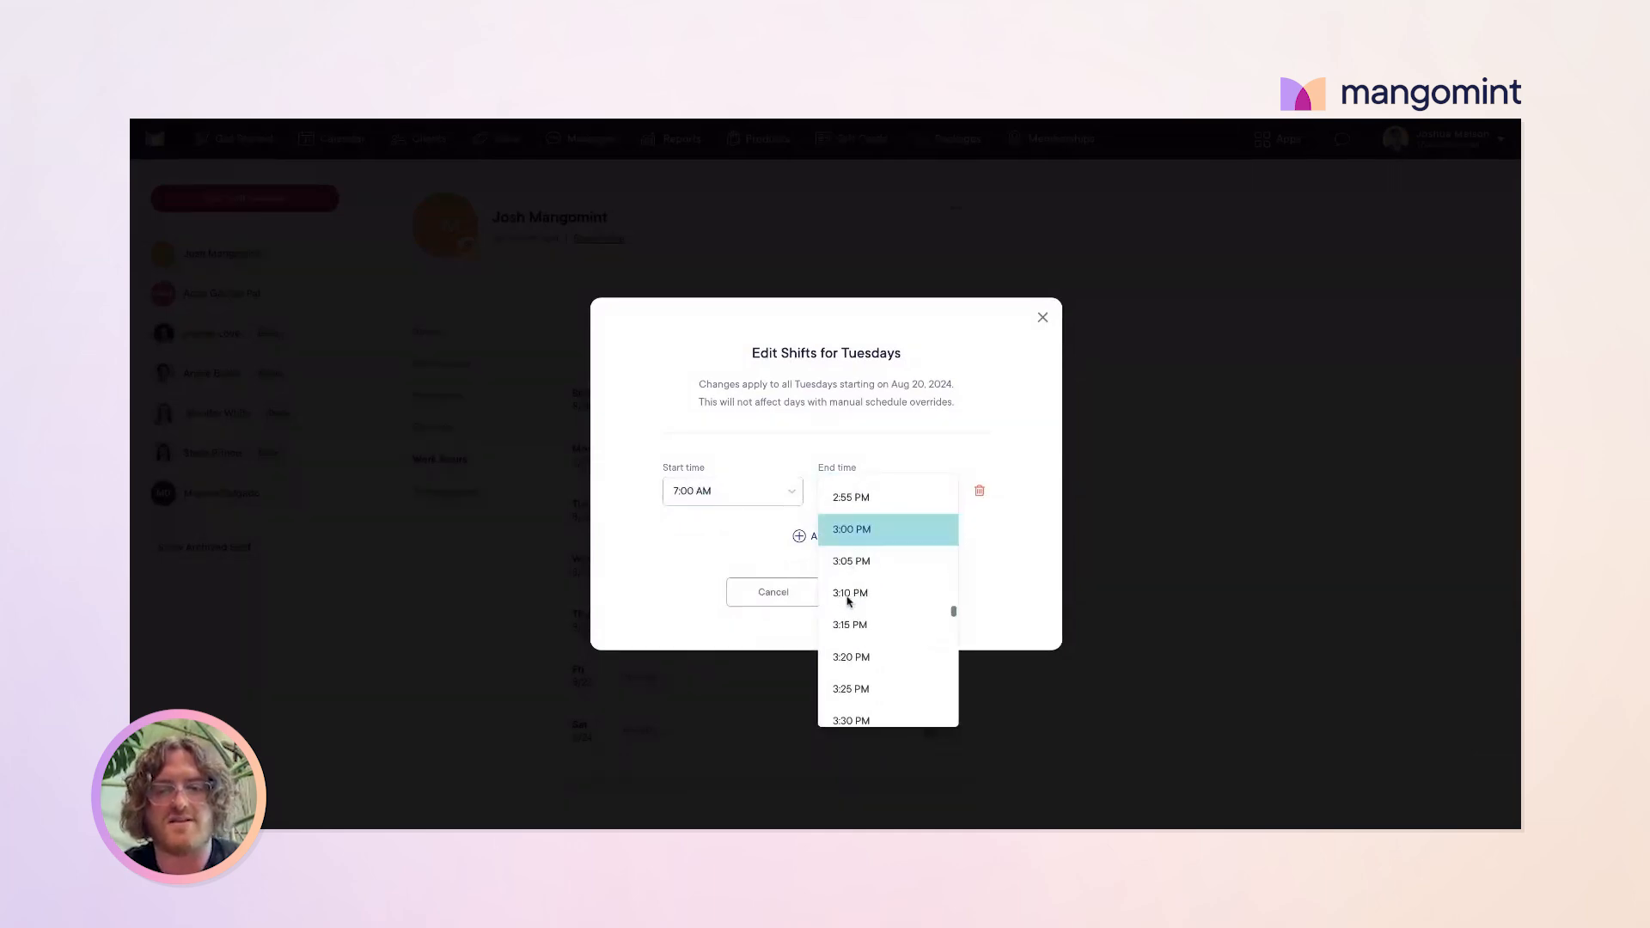
scroll(902, 608, "down", 5)
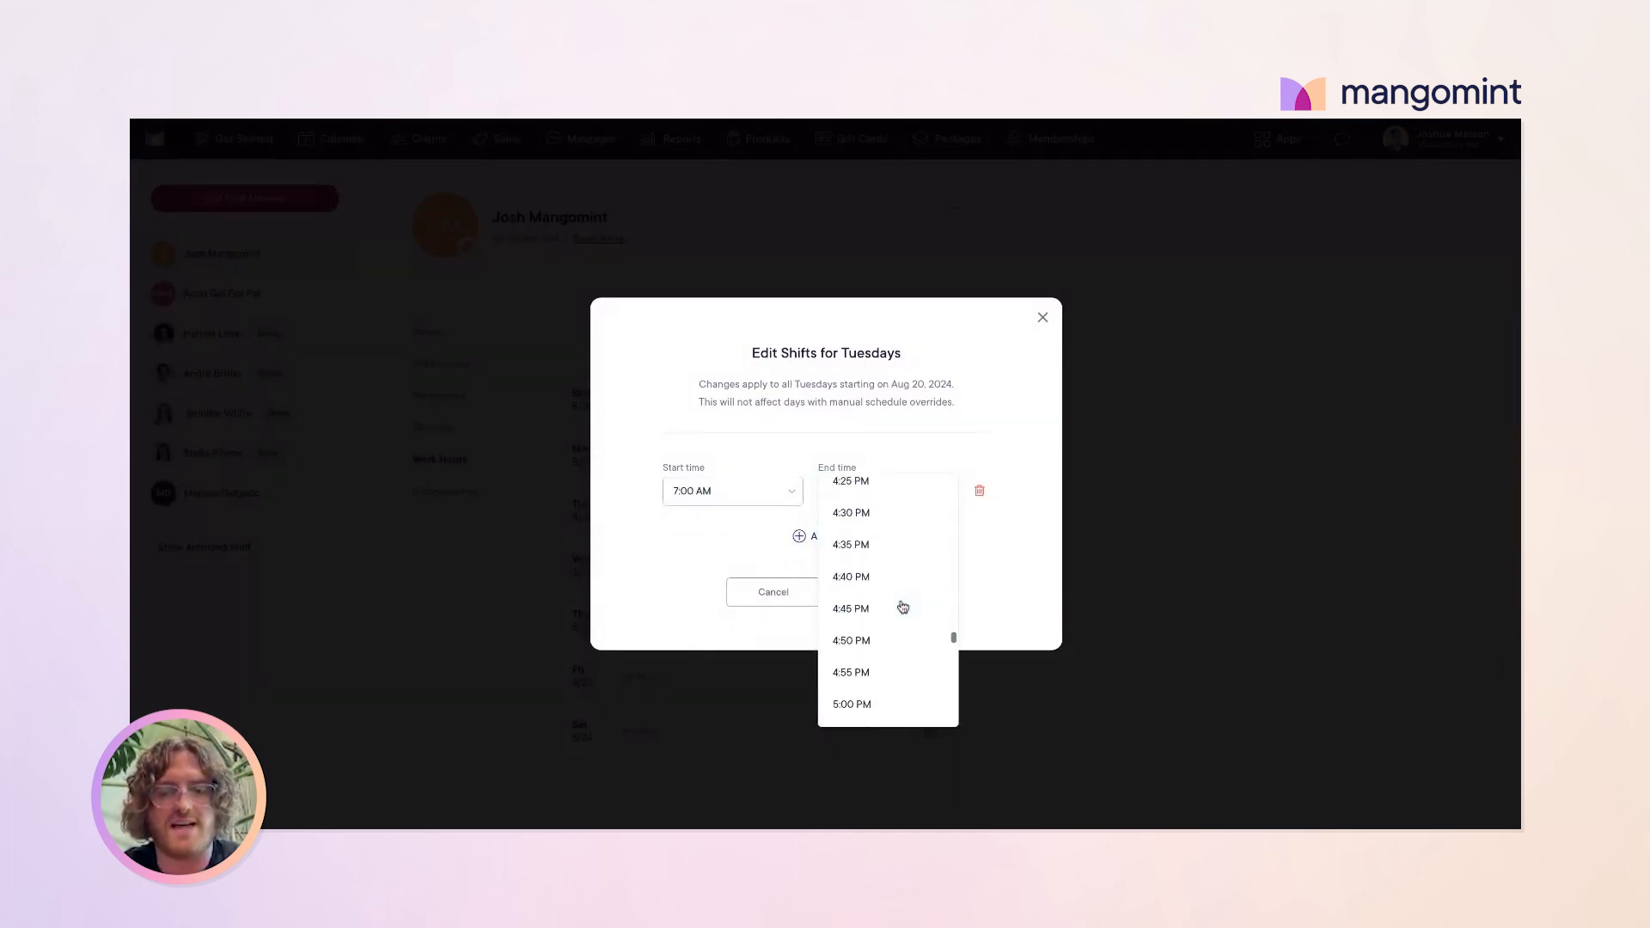
scroll(903, 607, "down", 3)
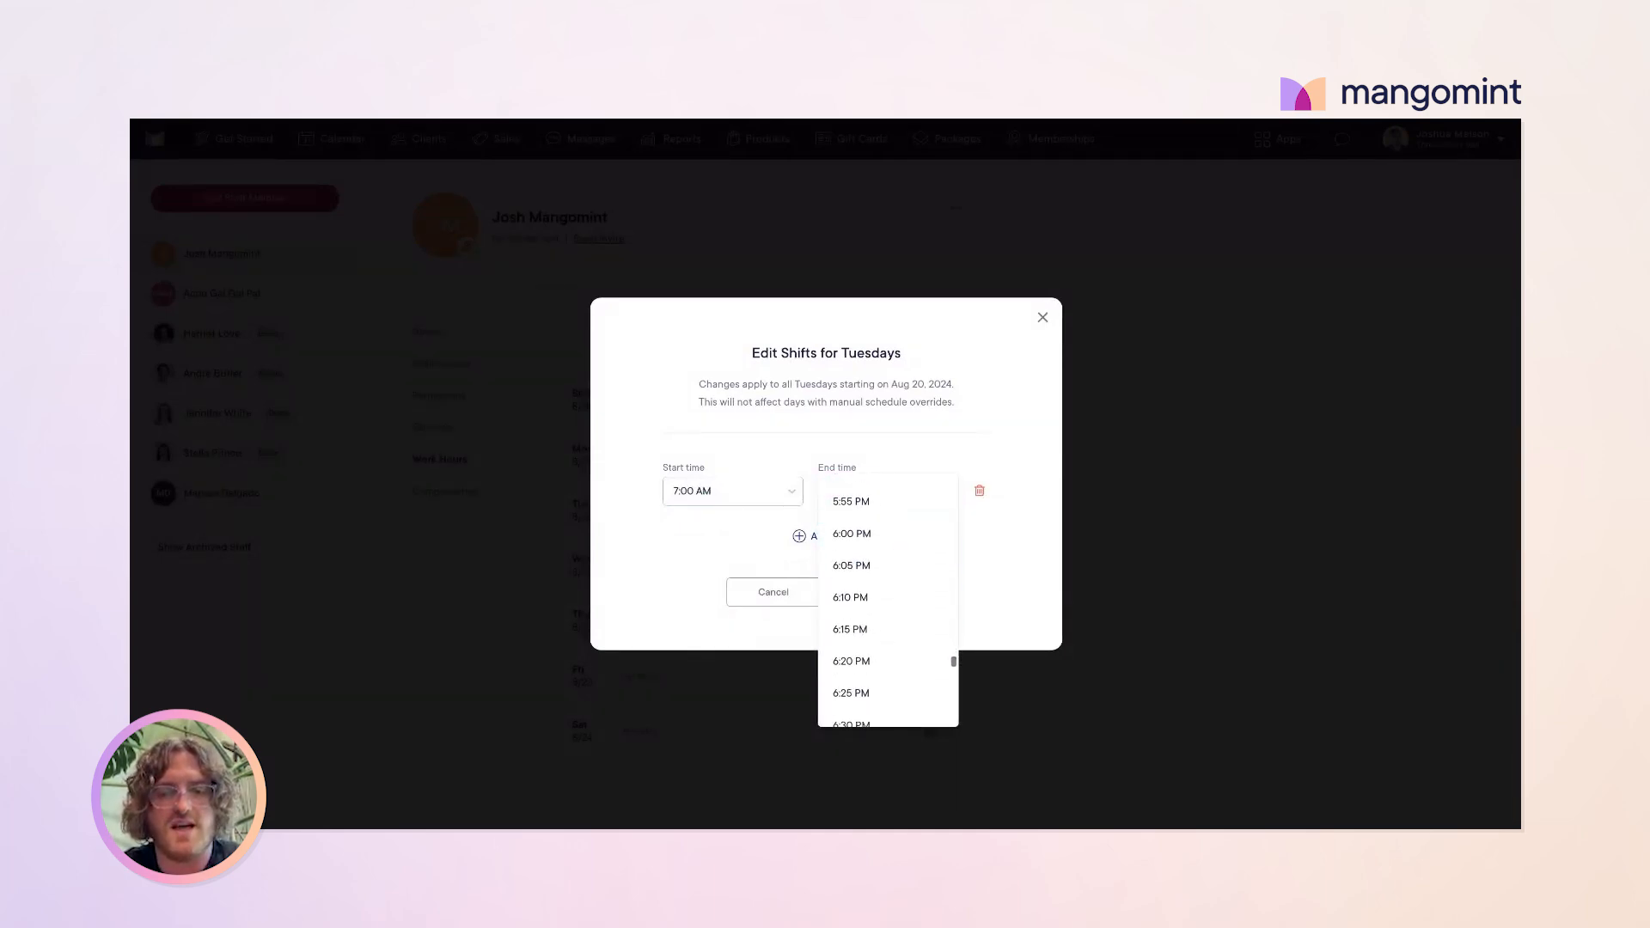
scroll(893, 593, "down", 2)
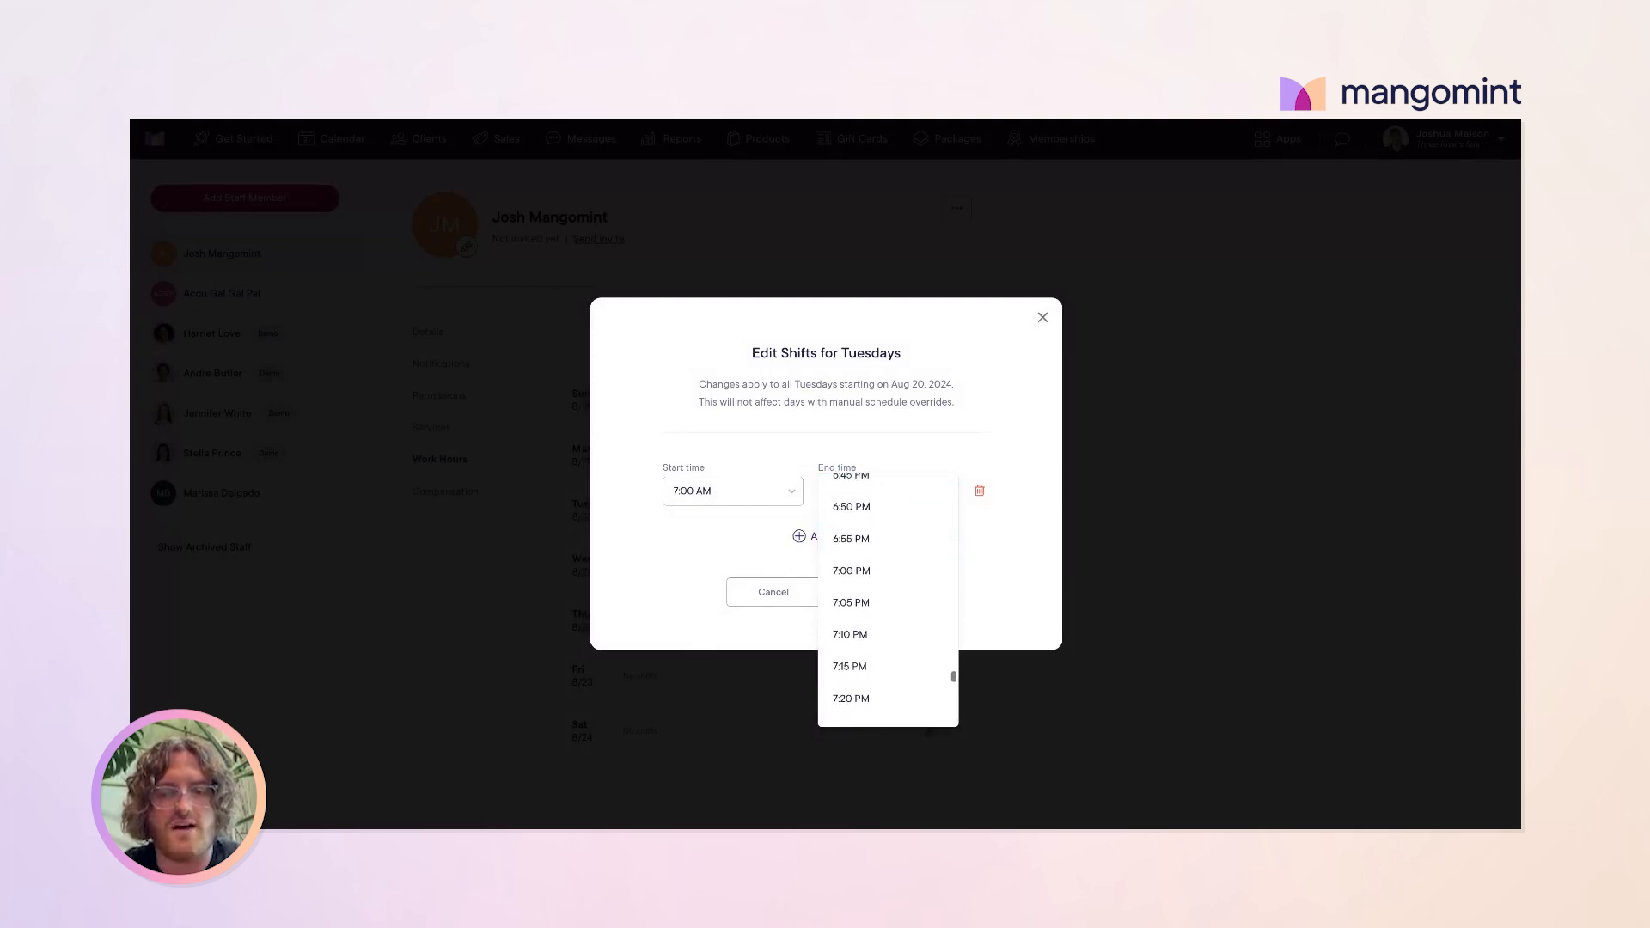
left_click(894, 558)
left_click(896, 605)
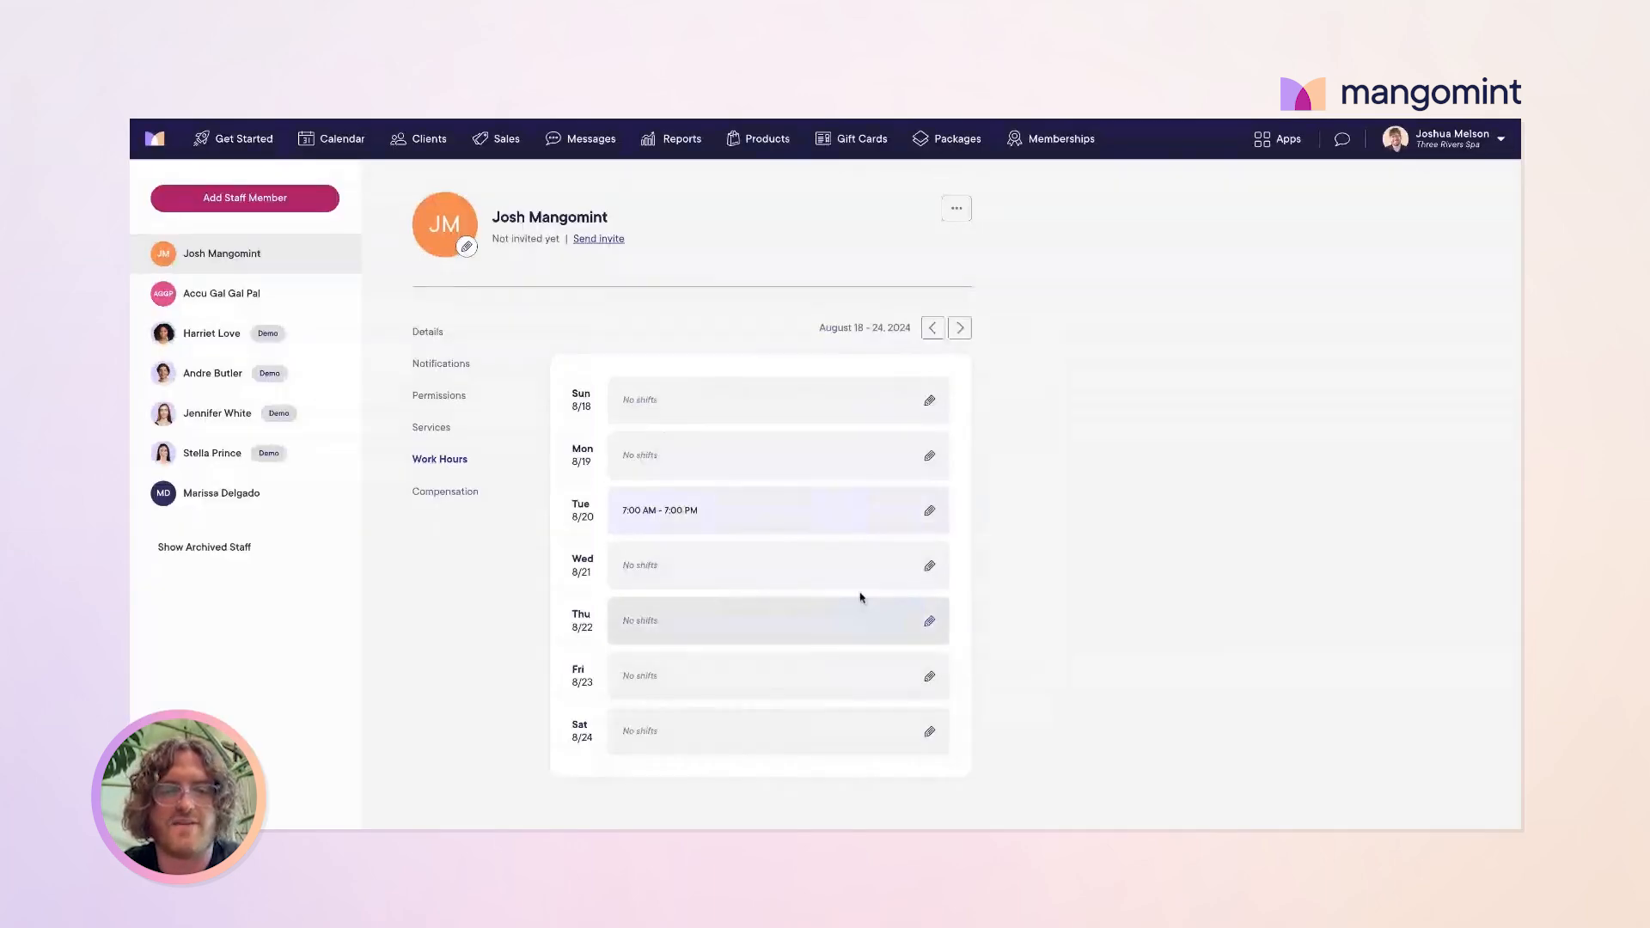
Step: Page forward and back through upcoming weeks to confirm the Tuesday shift repeats
left_click(960, 330)
left_click(960, 330)
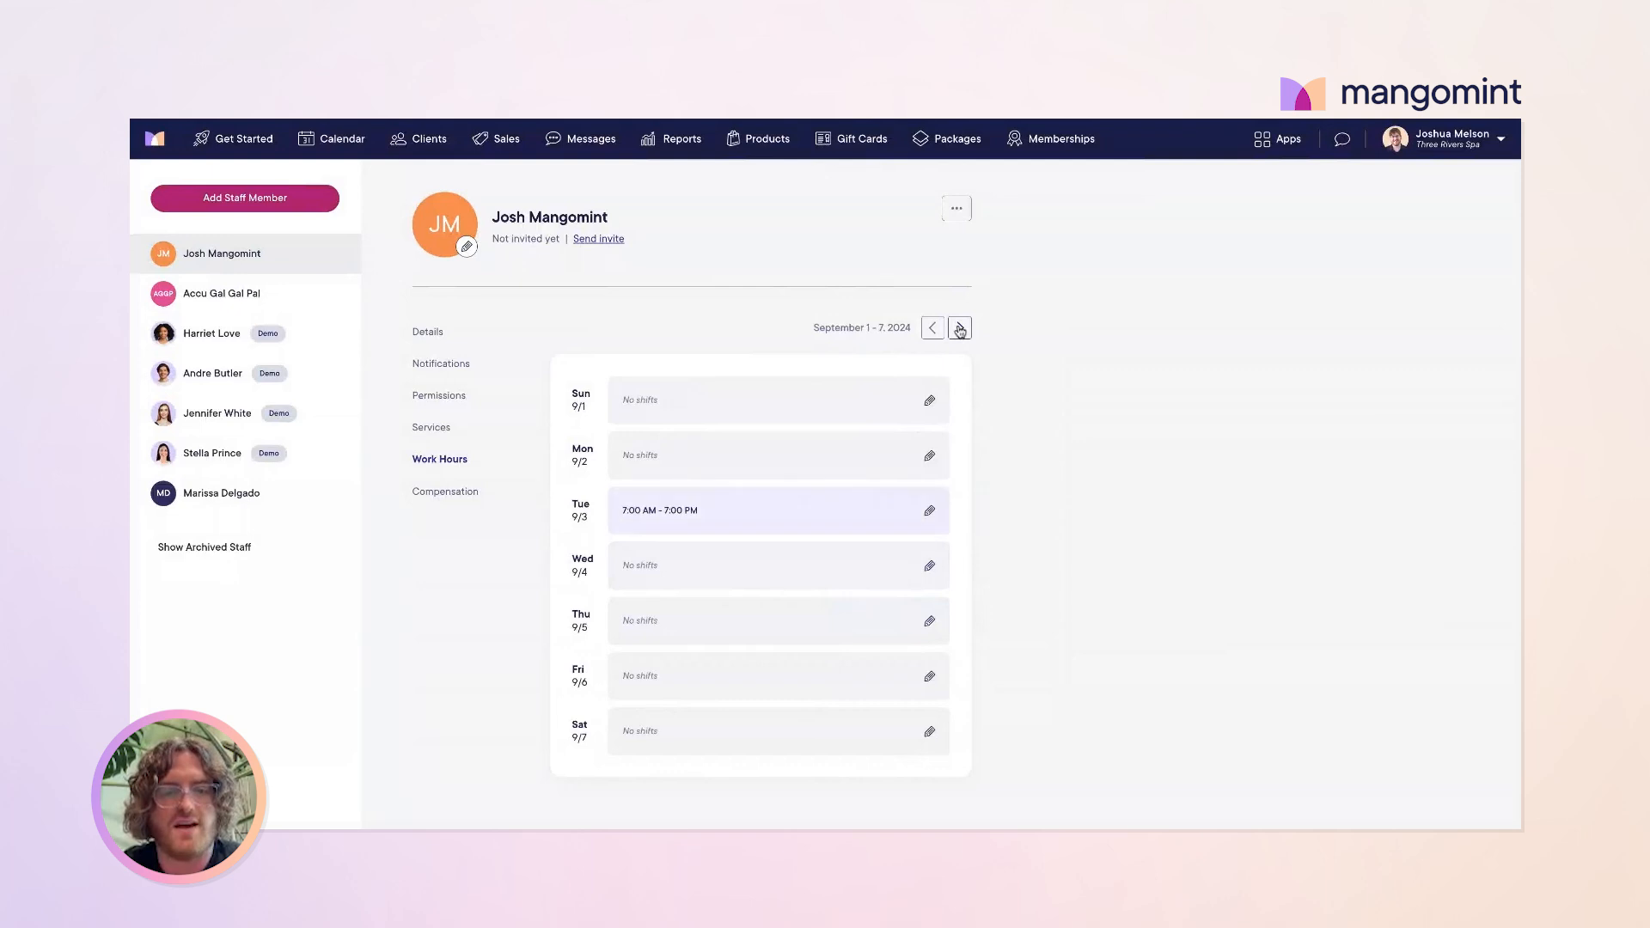
left_click(960, 330)
left_click(960, 330)
left_click(934, 329)
left_click(933, 329)
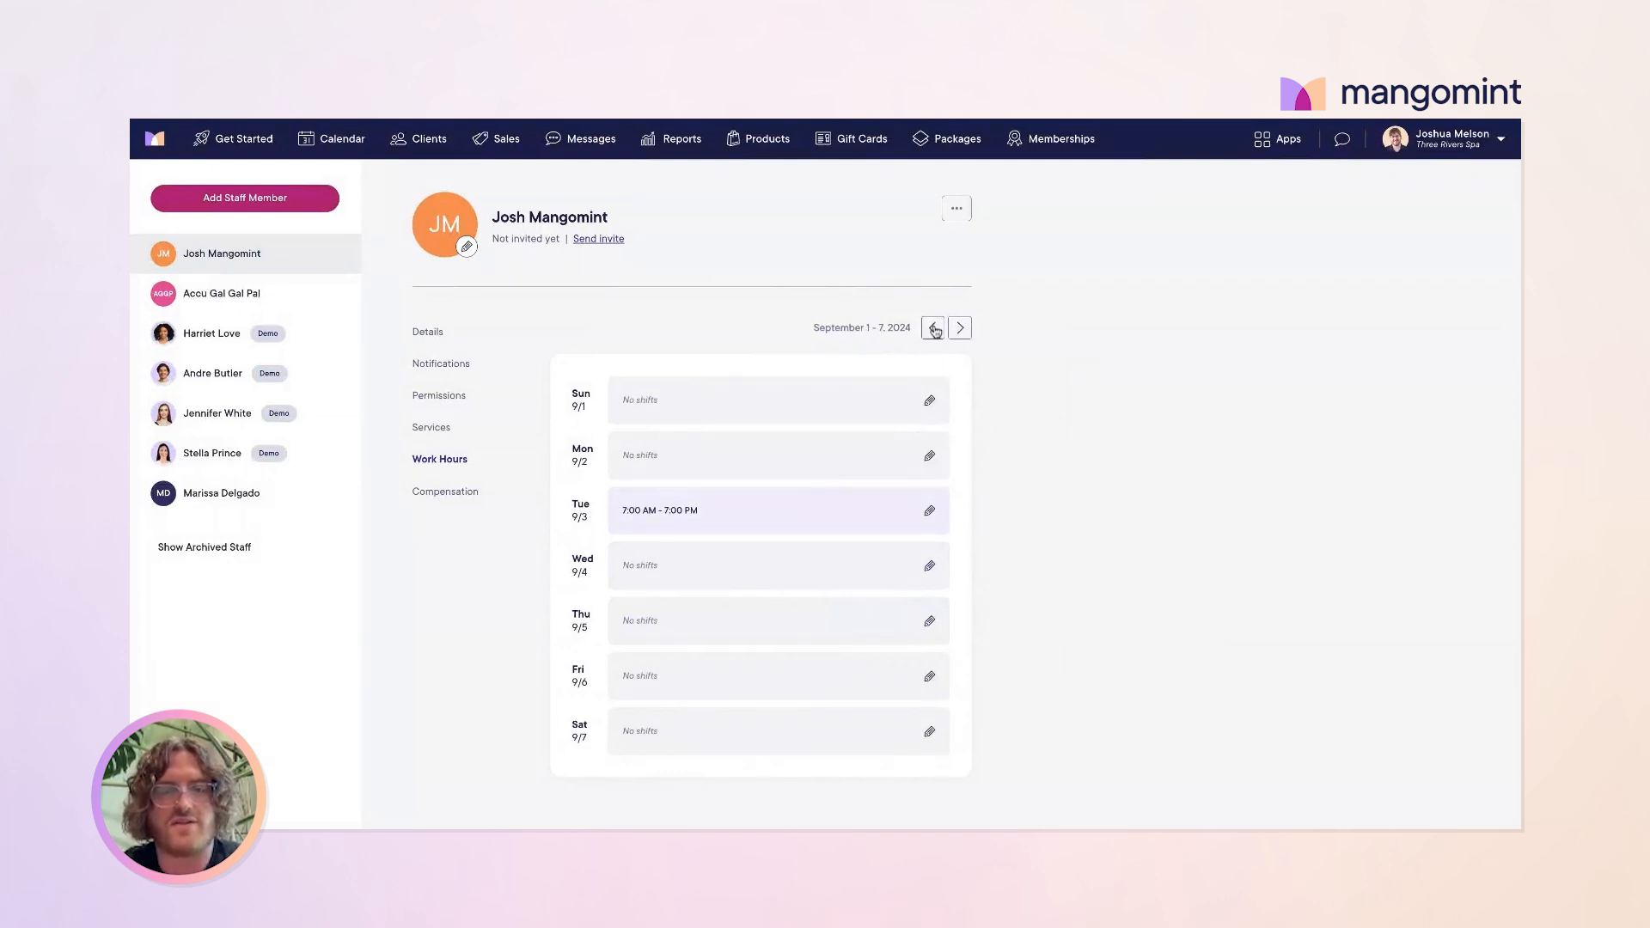
left_click(933, 329)
left_click(934, 329)
Step: Add a repeating Wednesday shift from 7:00 AM to 3:00 PM and save it
left_click(829, 567)
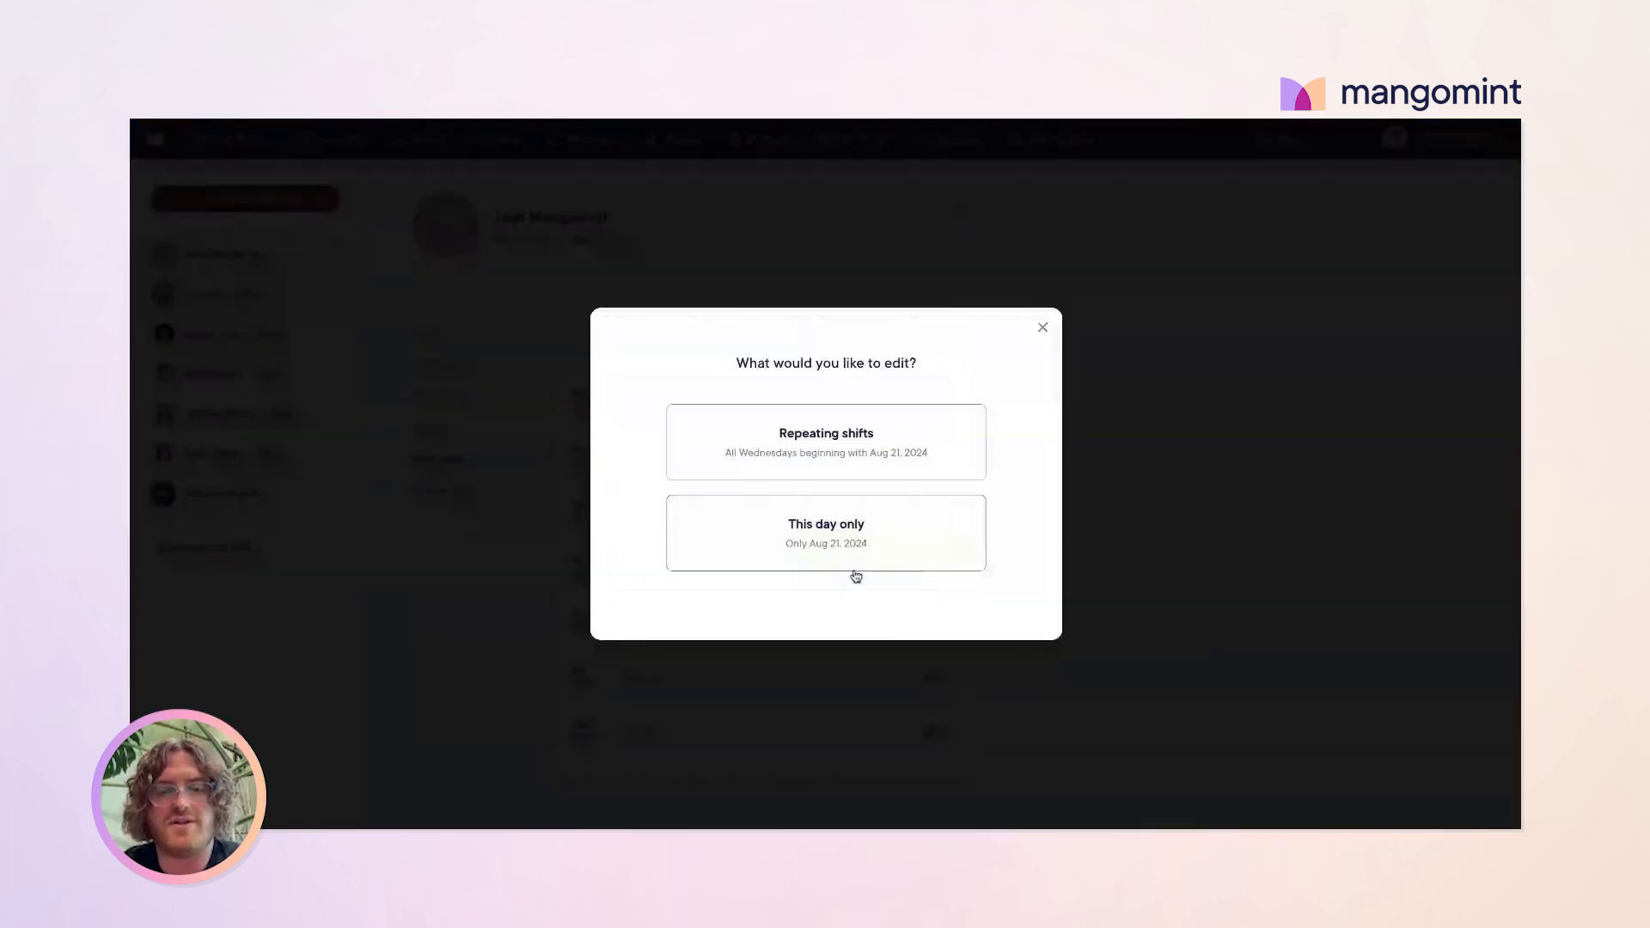
left_click(828, 450)
left_click(827, 499)
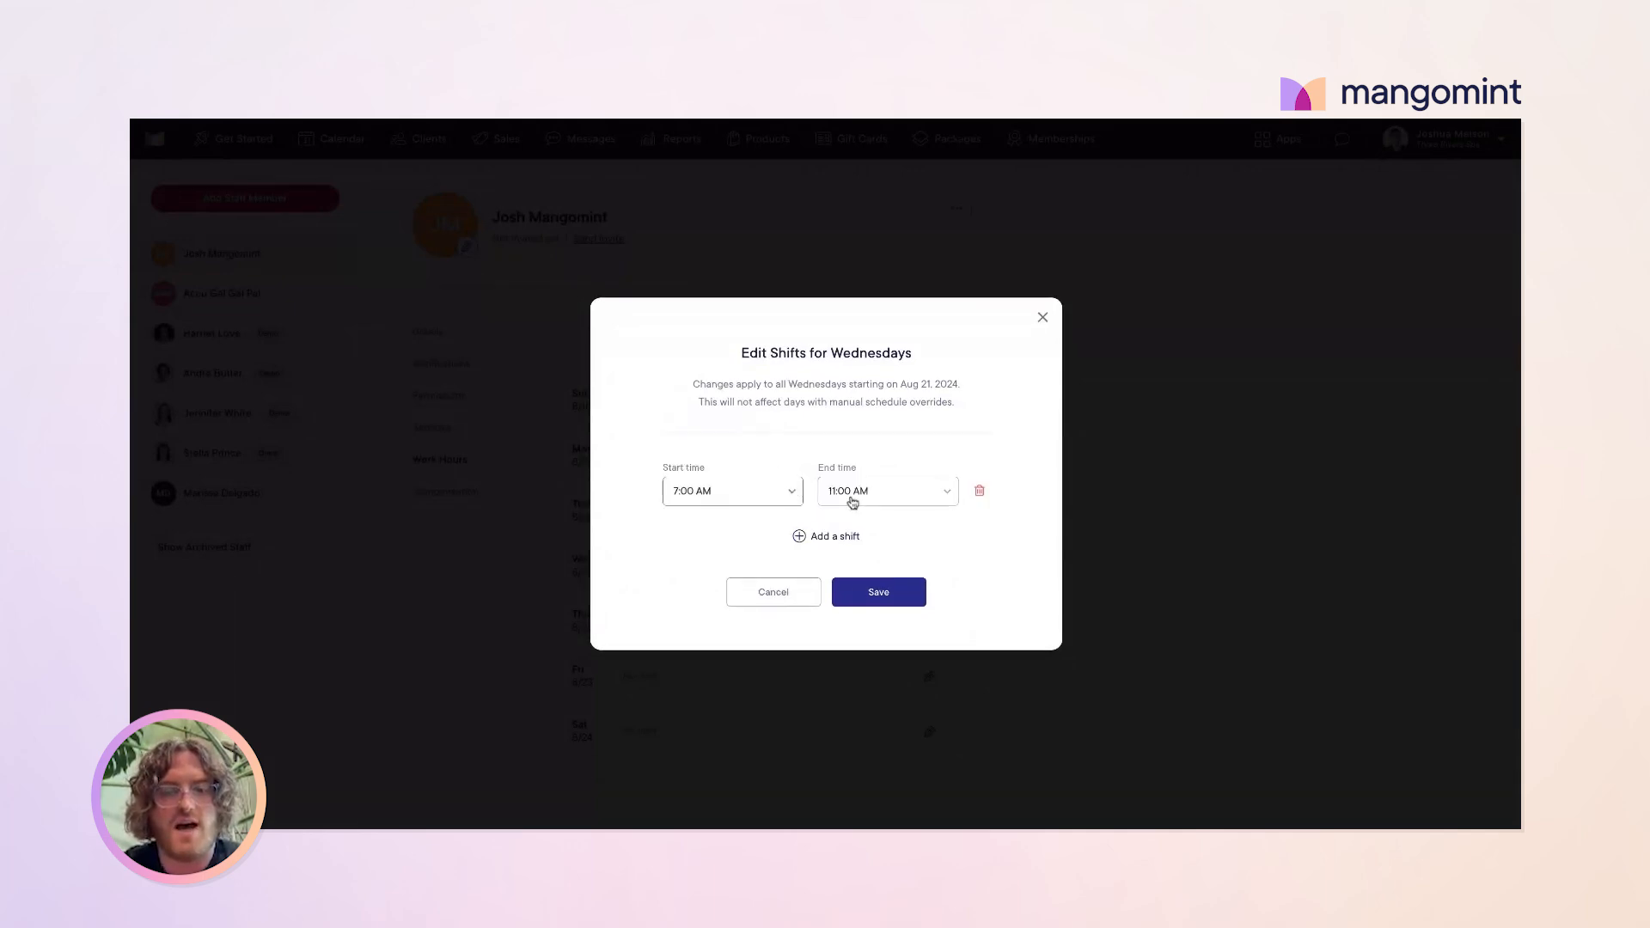
left_click(855, 503)
scroll(899, 633, "up", 2)
scroll(898, 628, "down", 15)
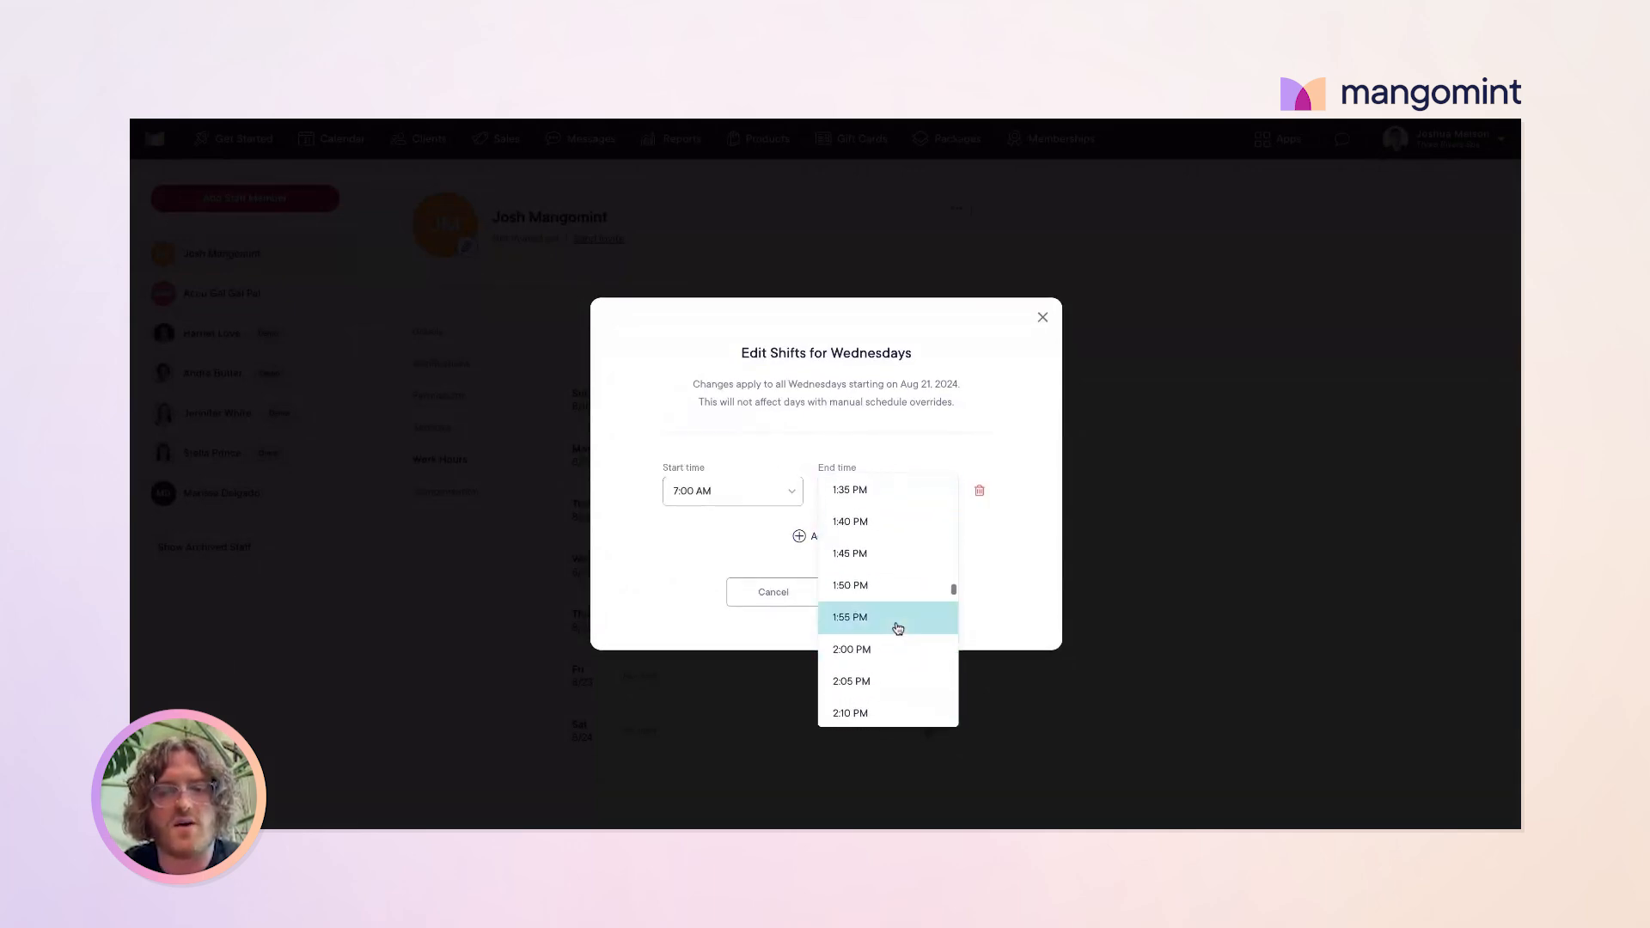
scroll(885, 602, "down", 1)
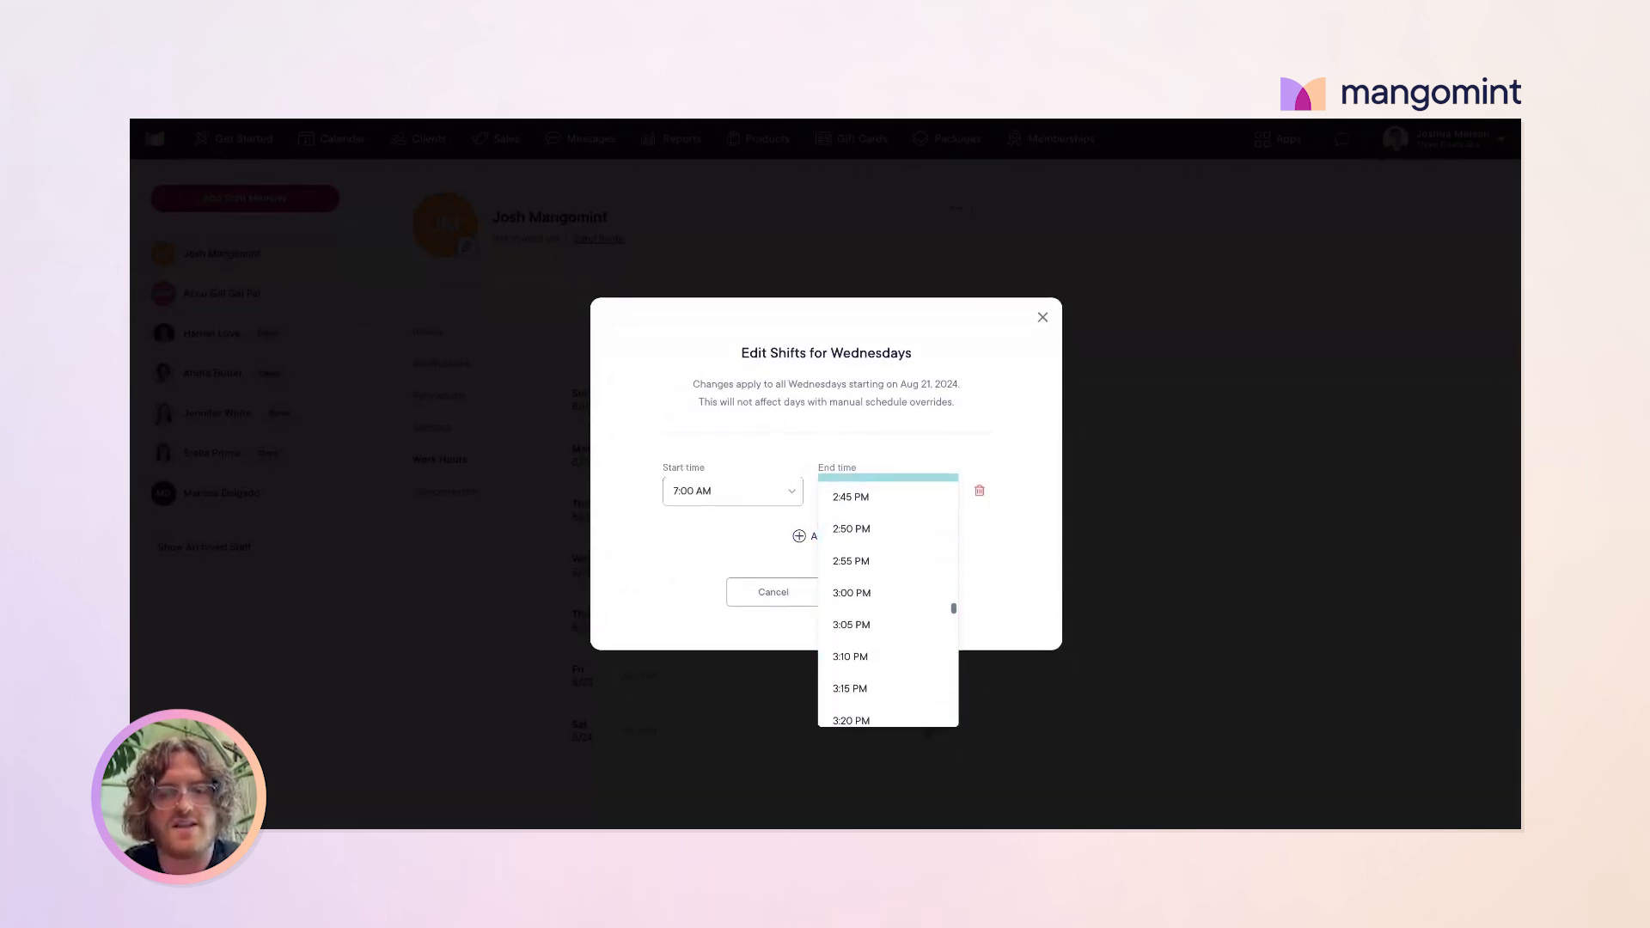
left_click(868, 590)
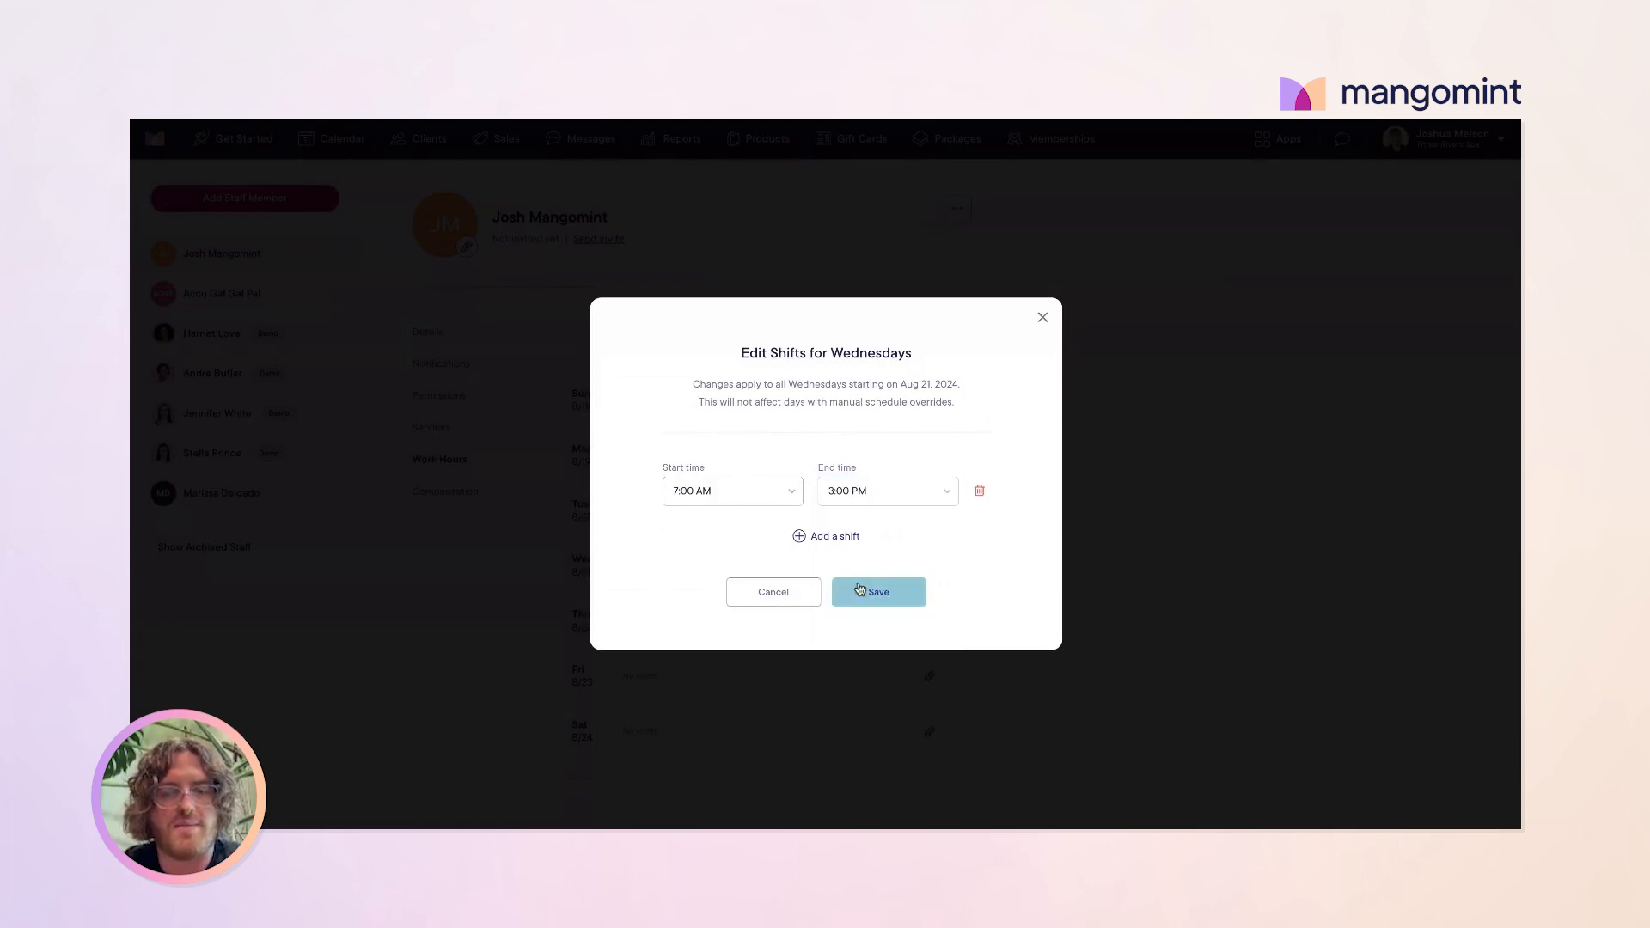
left_click(901, 602)
Step: Browse upcoming weeks to check the Wednesday shift, returning to August 25–31
left_click(960, 329)
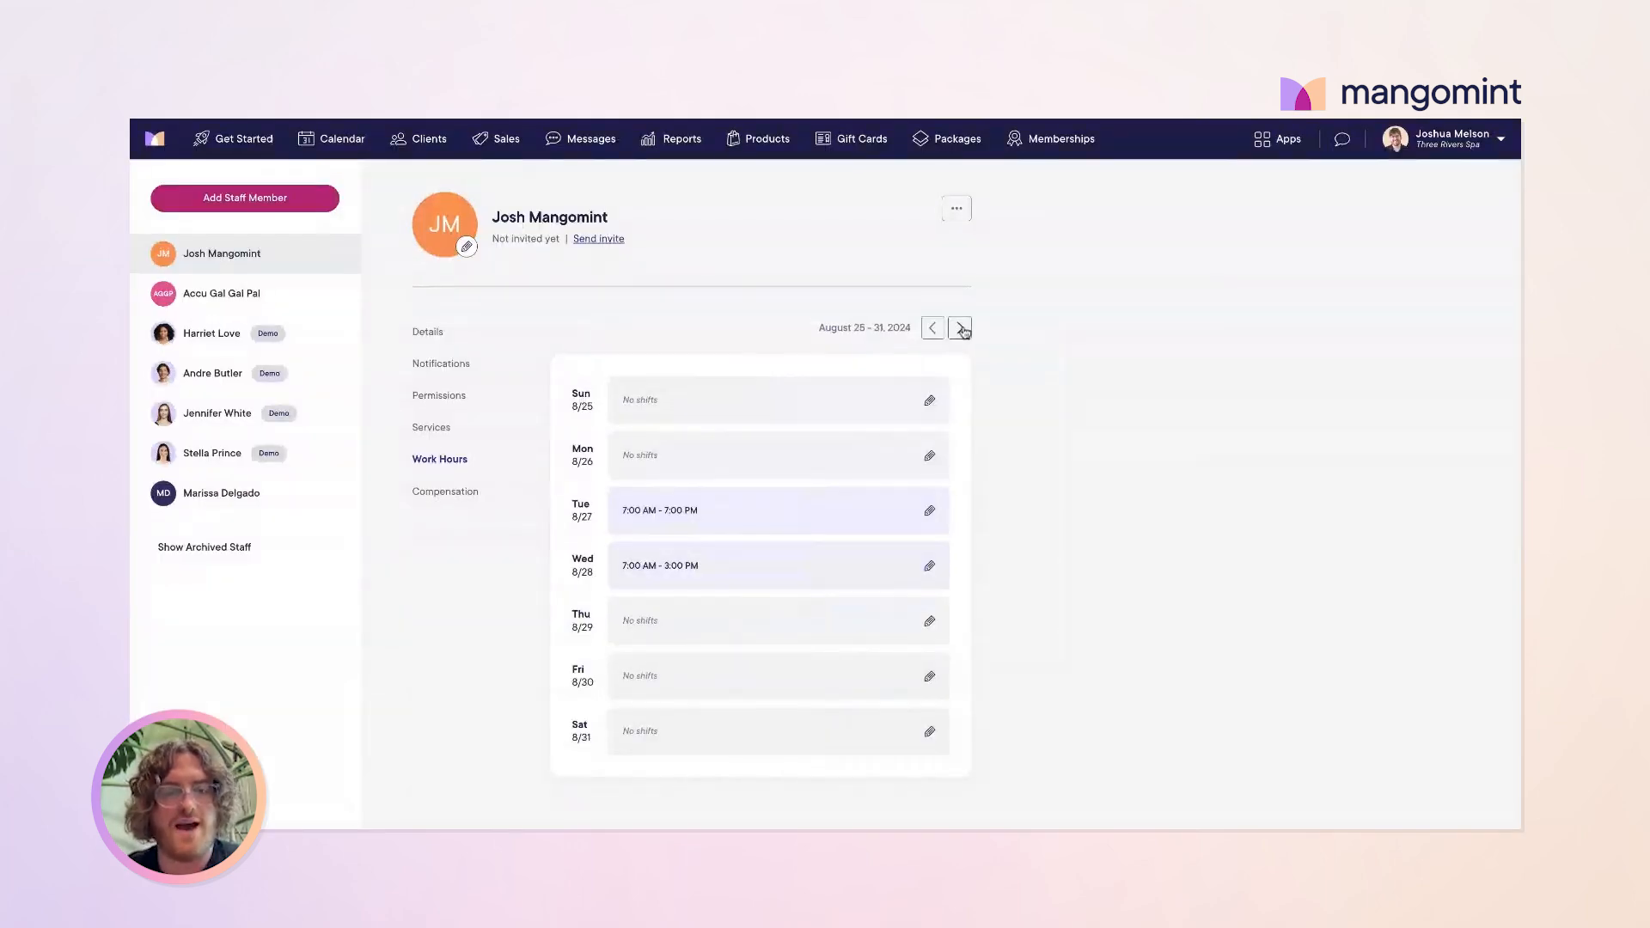
left_click(963, 331)
left_click(962, 331)
left_click(963, 331)
left_click(936, 329)
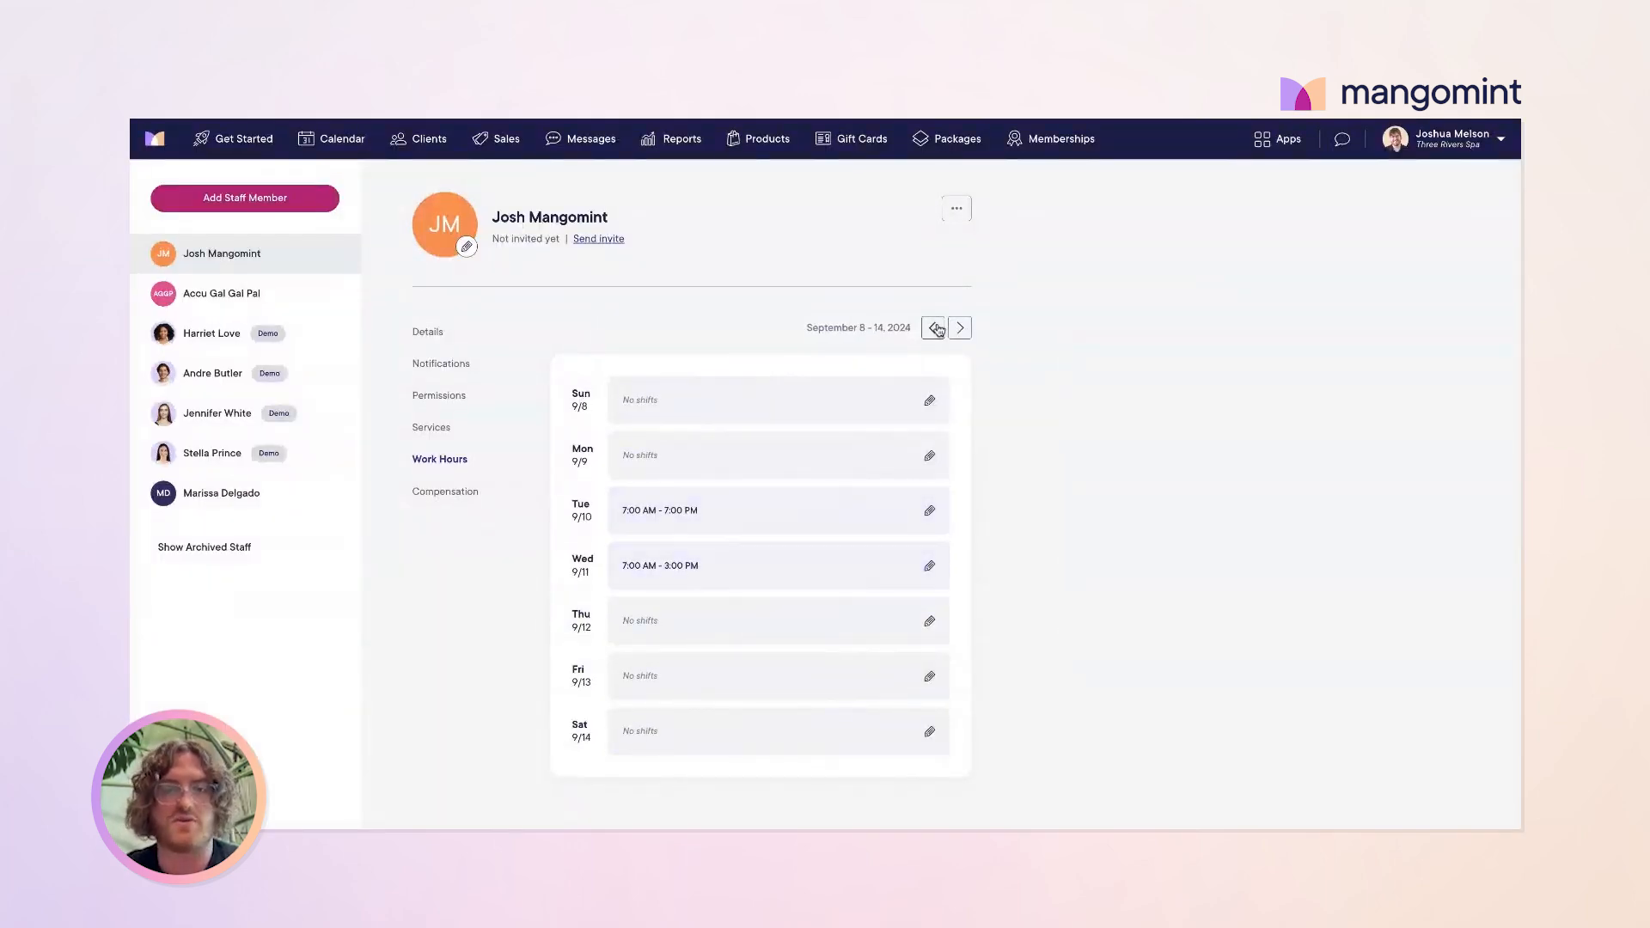
left_click(935, 328)
left_click(935, 328)
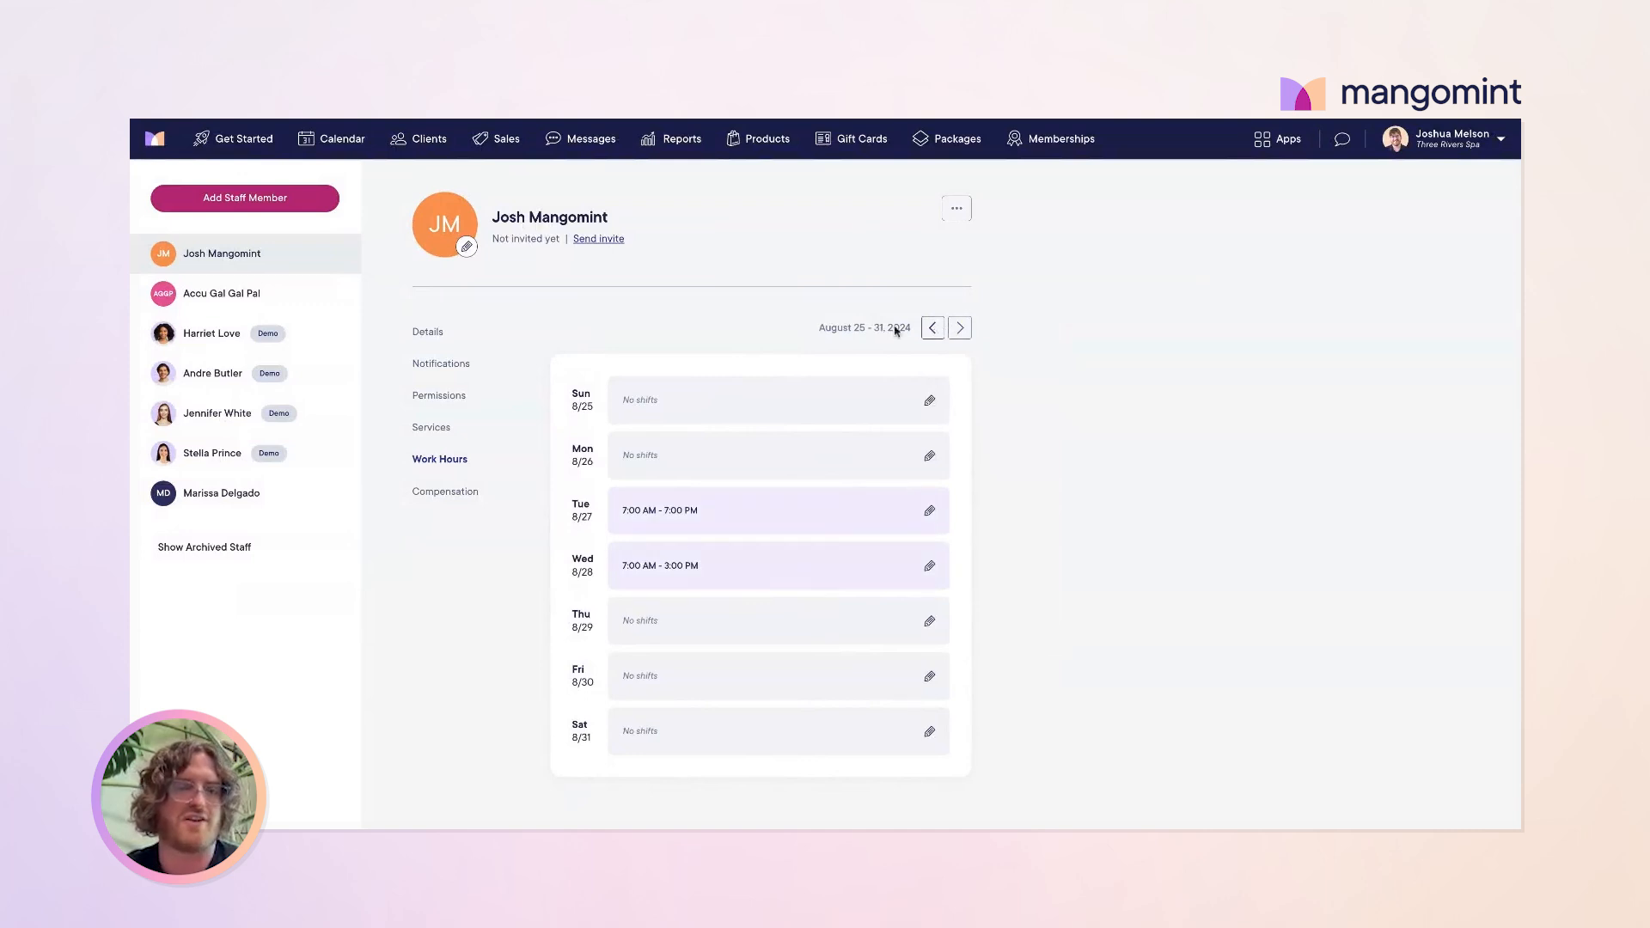
left_click(448, 493)
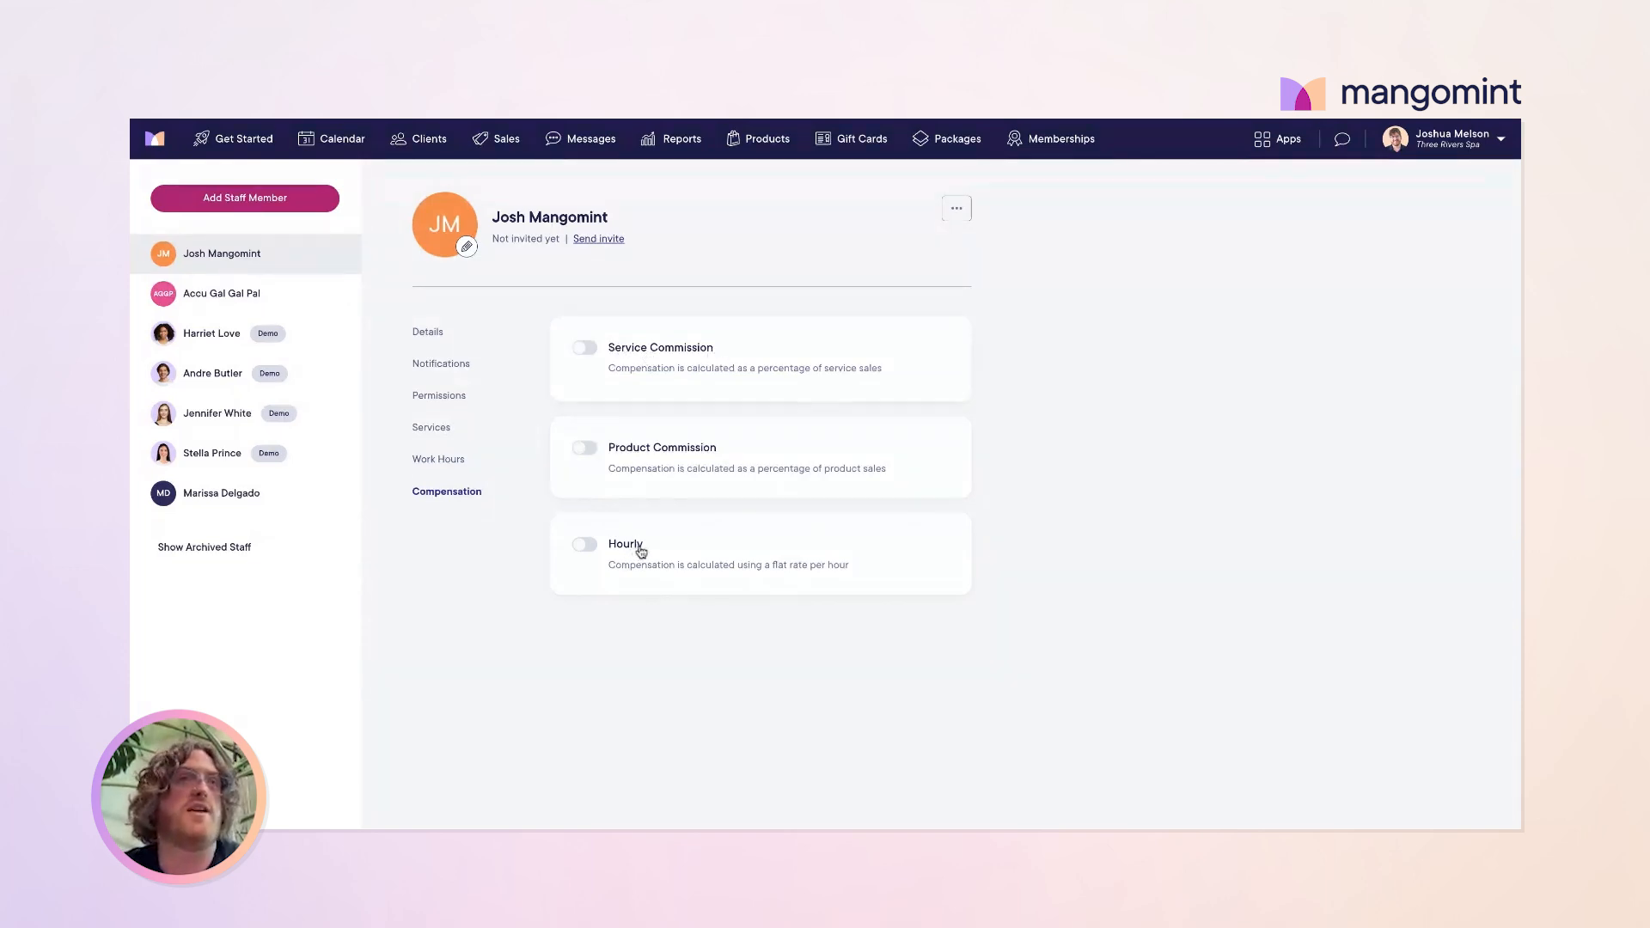
Step: Turn on Service Commission as a flat basic commission with a 40% default percentage
left_click(586, 356)
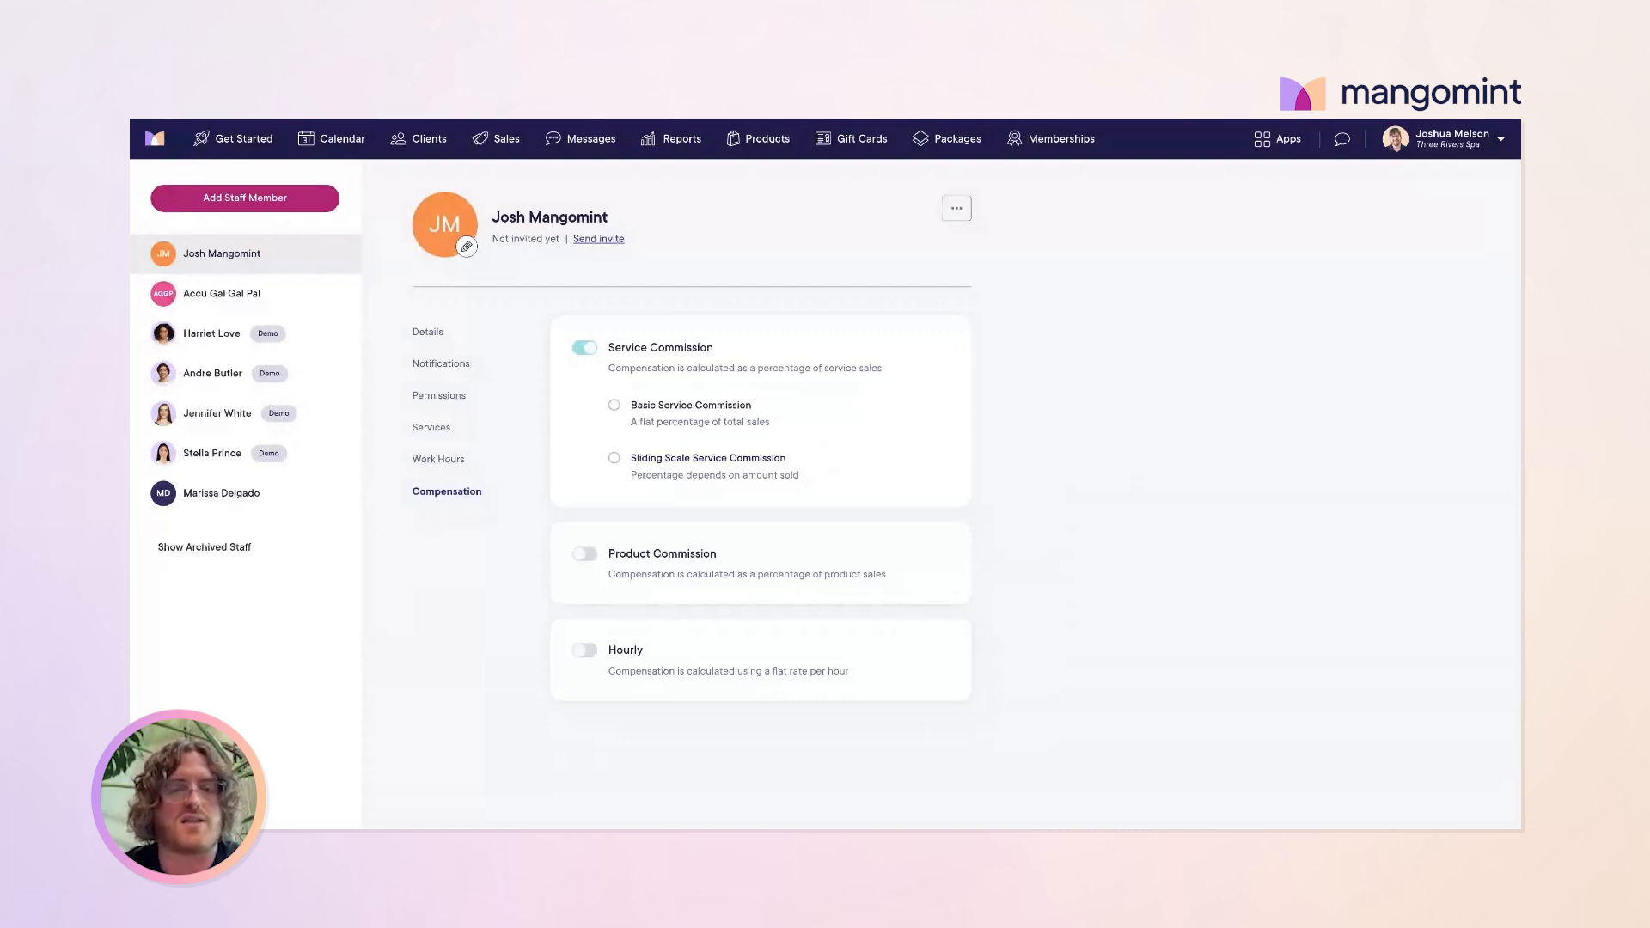
left_click(615, 459)
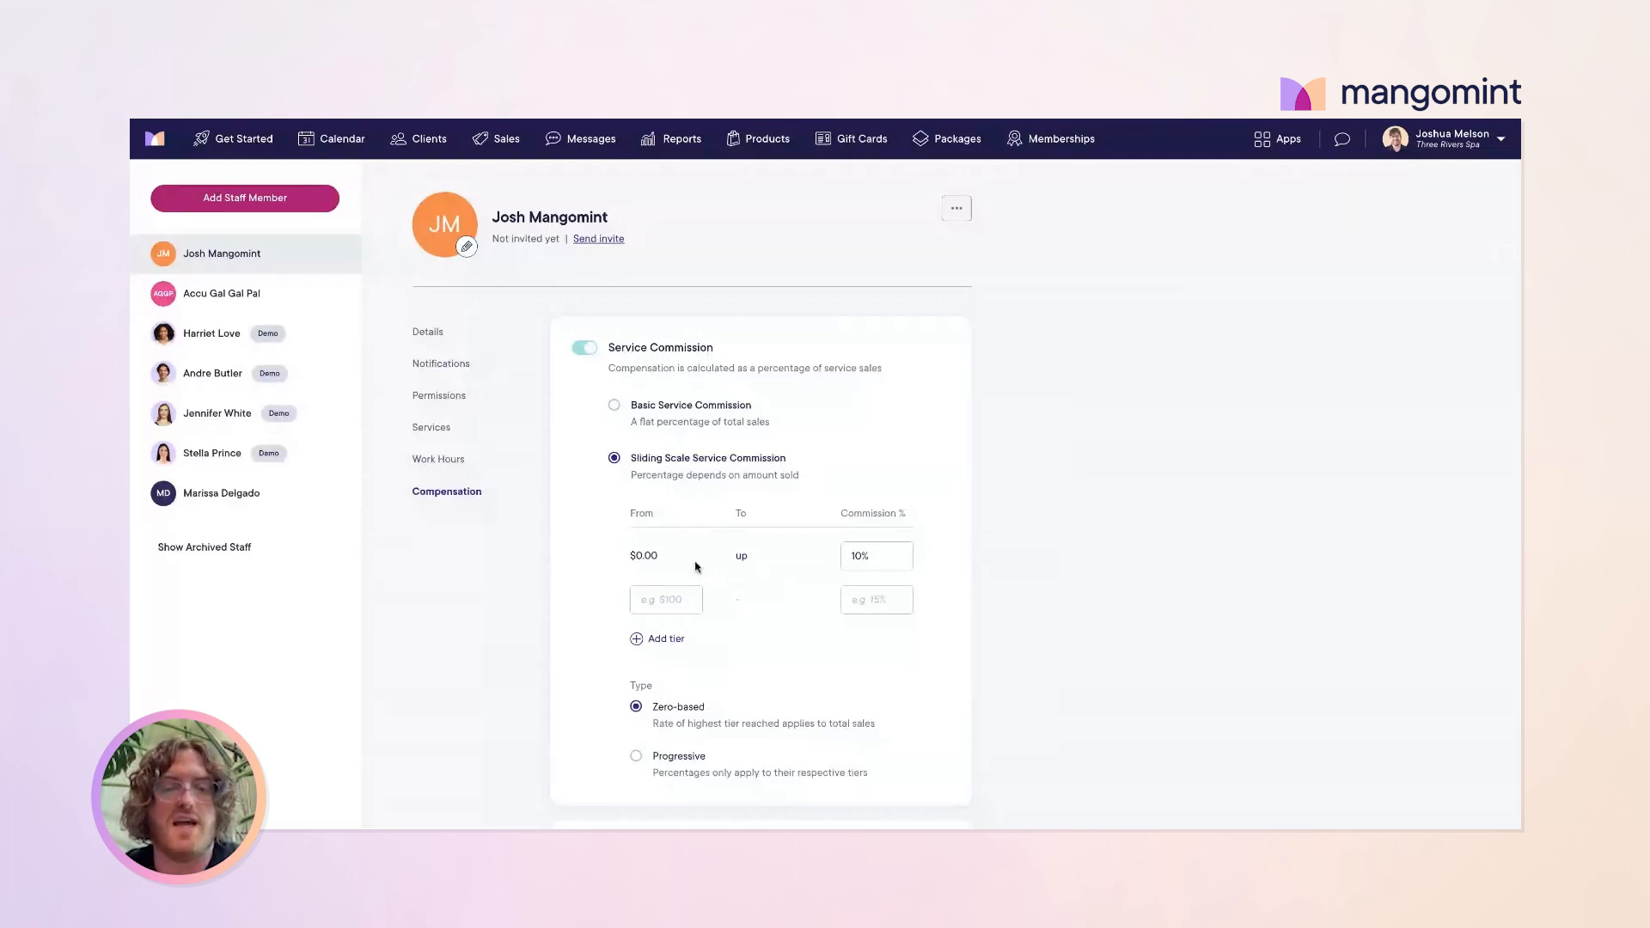
left_click(616, 405)
left_click(614, 505)
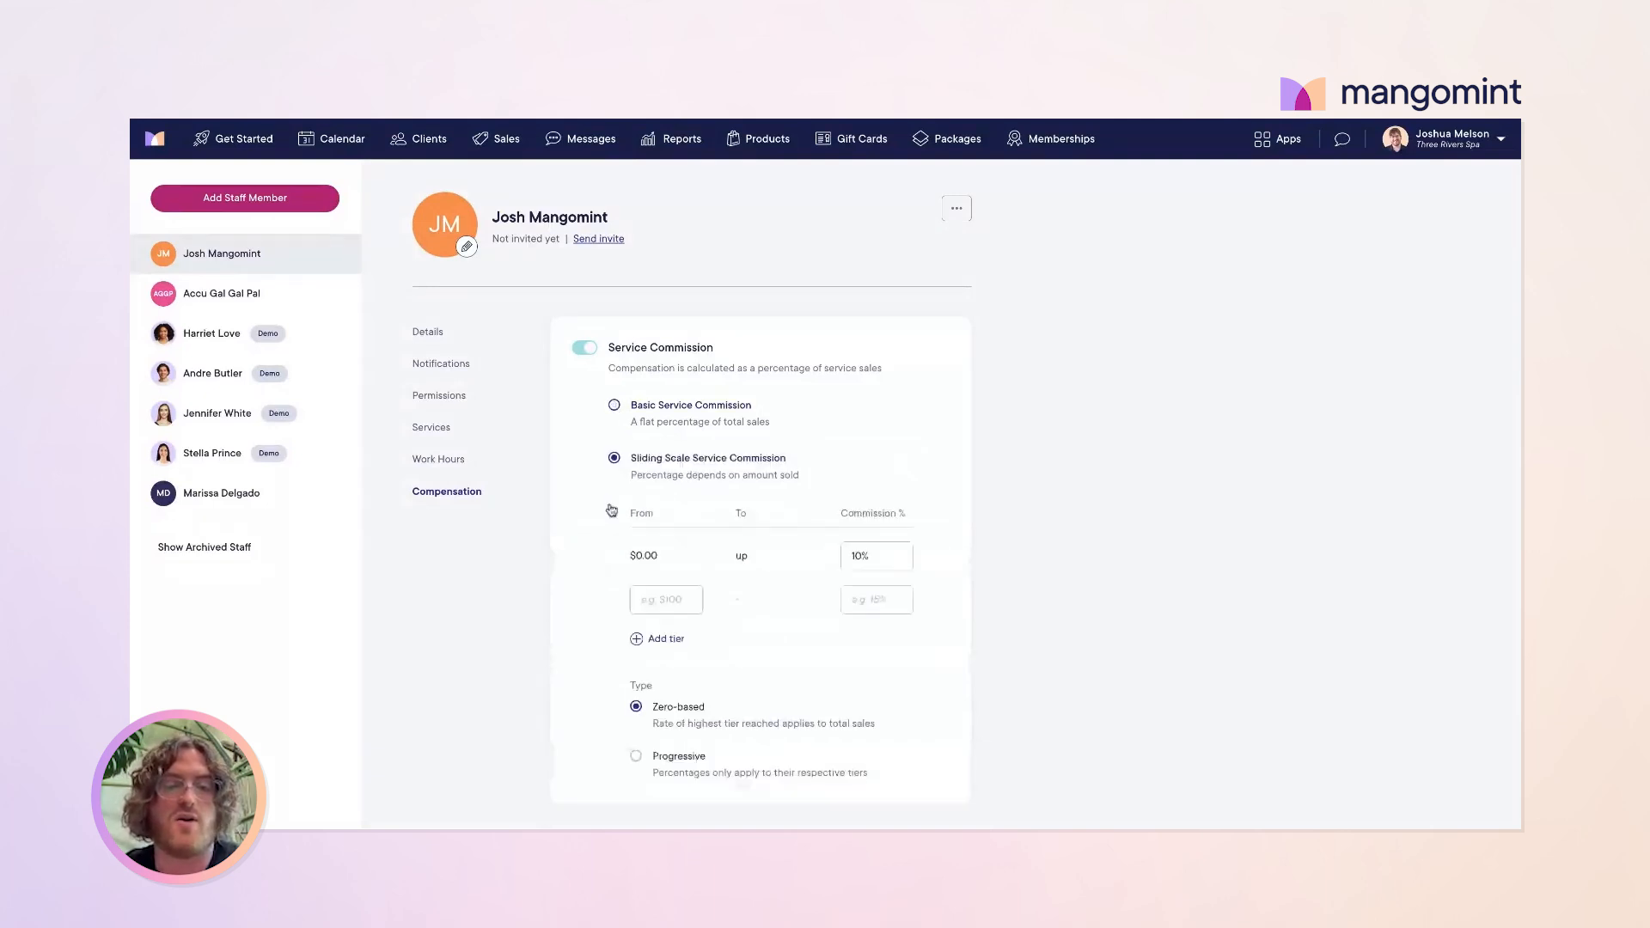
scroll(751, 594, "down", 1)
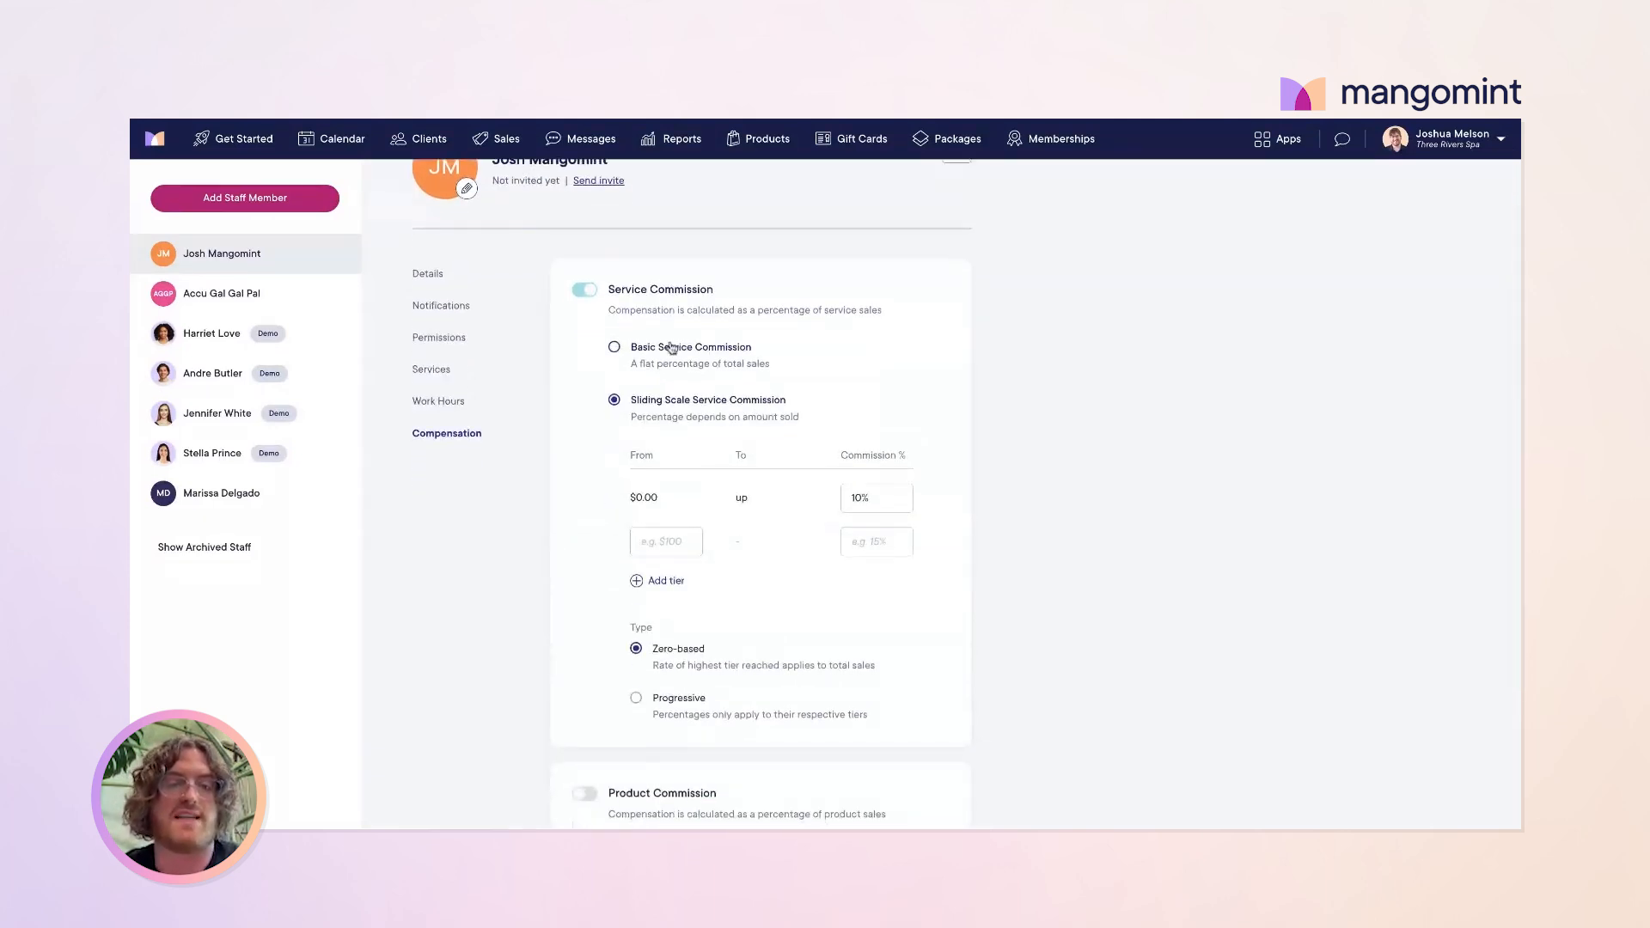
left_click(616, 348)
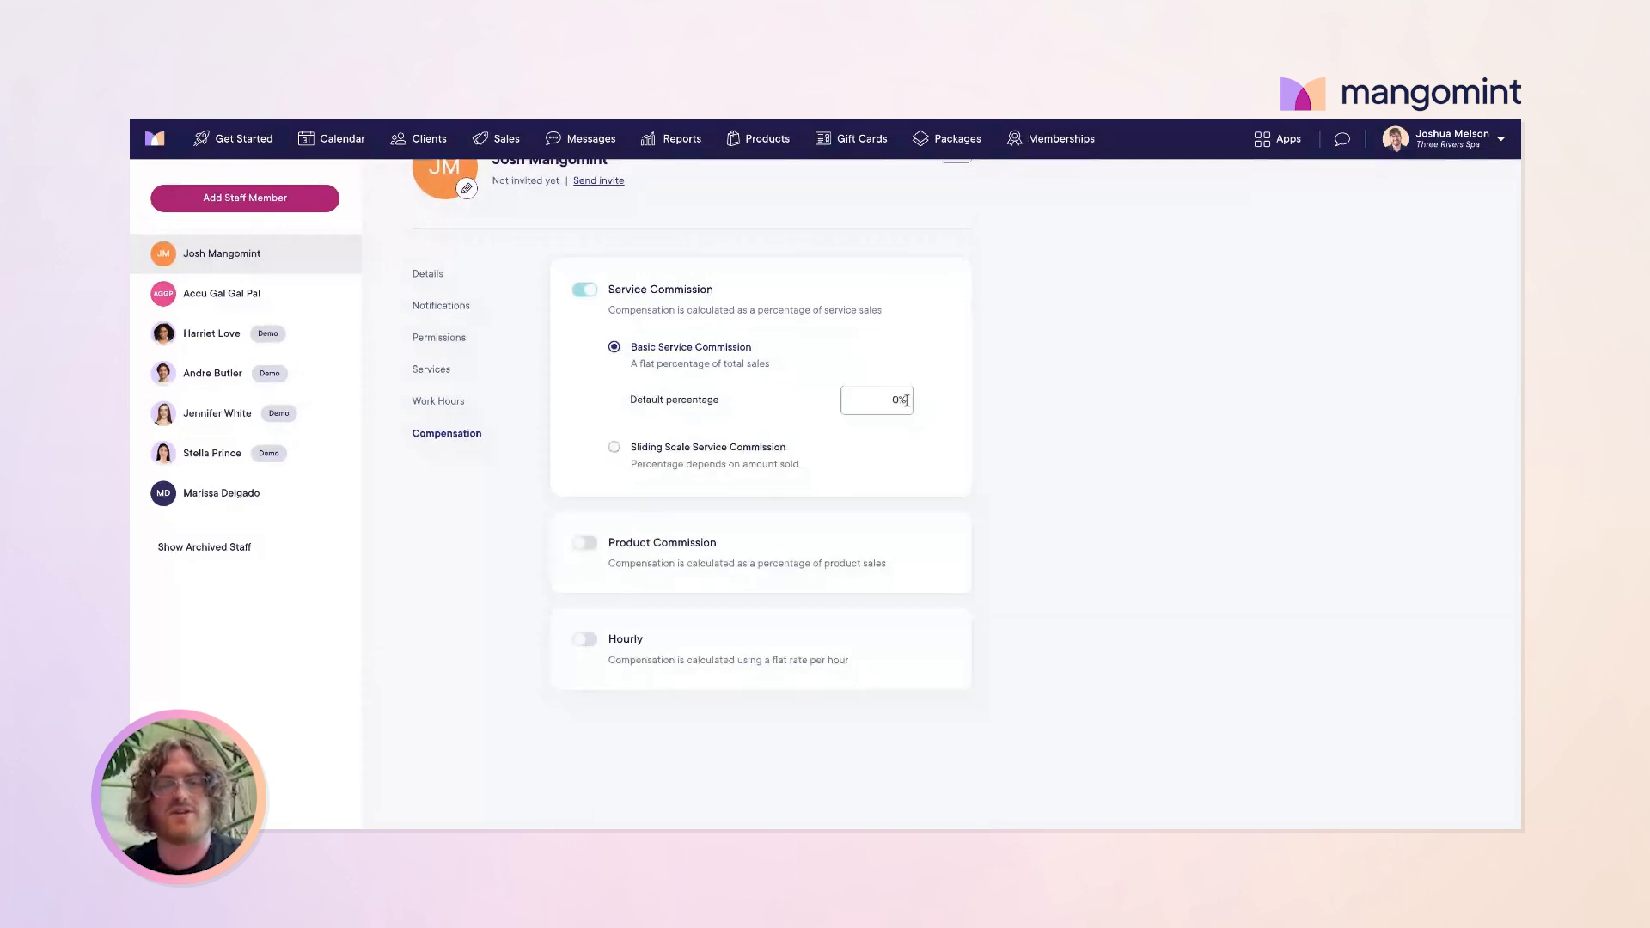
double_click(897, 398)
key("BackSpace")
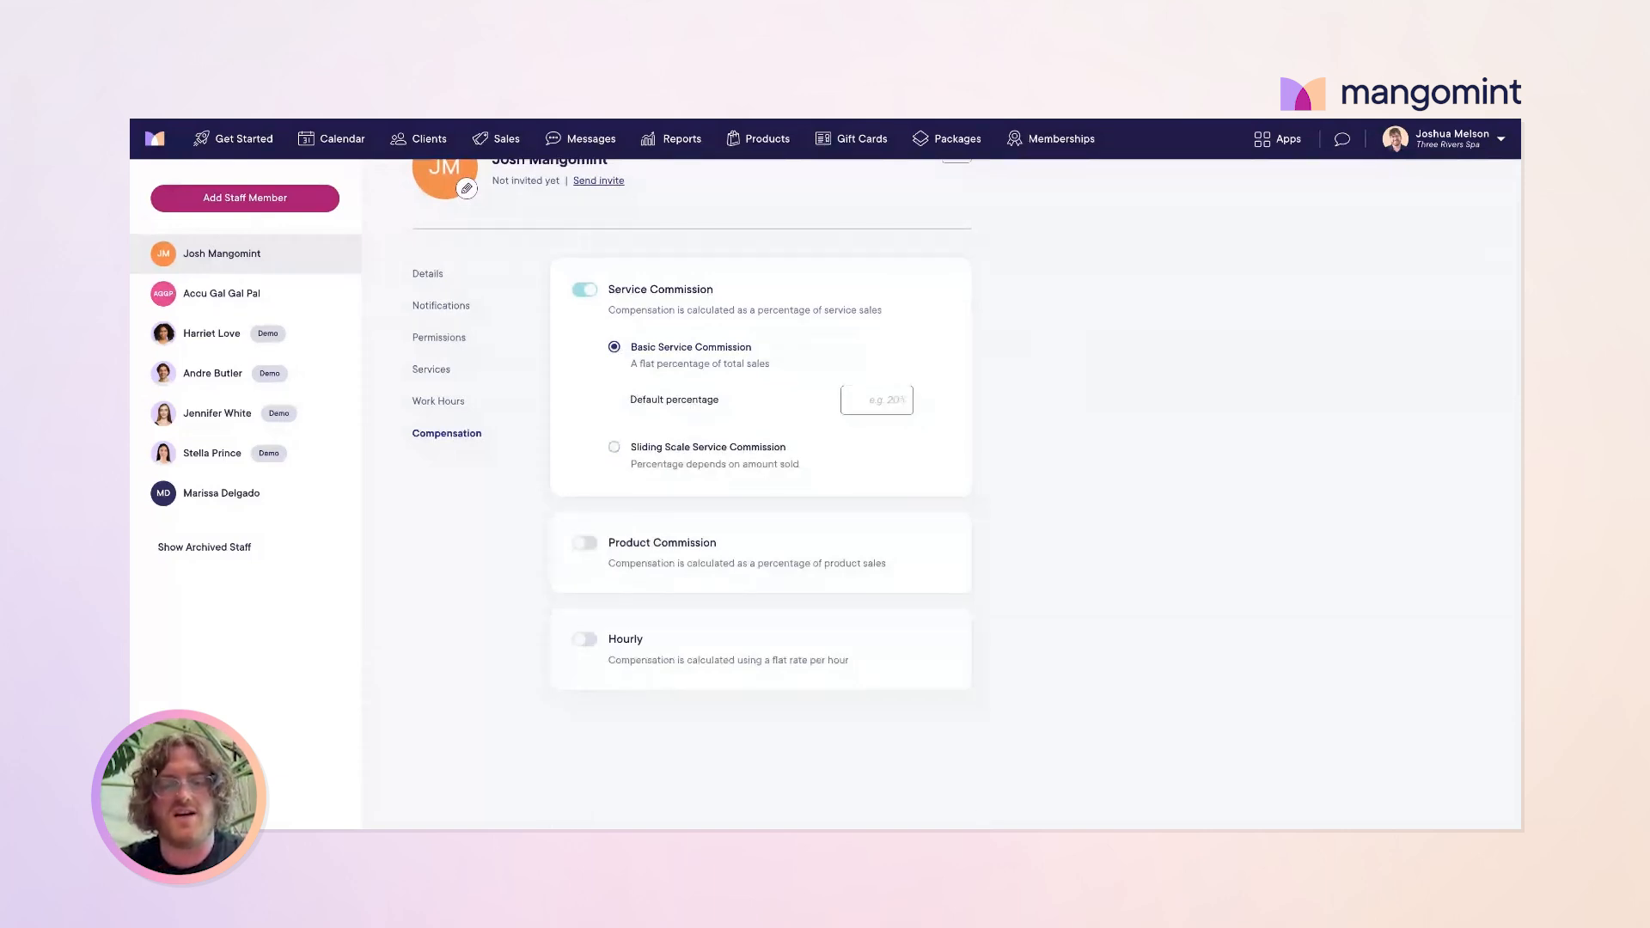
type("40")
left_click(927, 447)
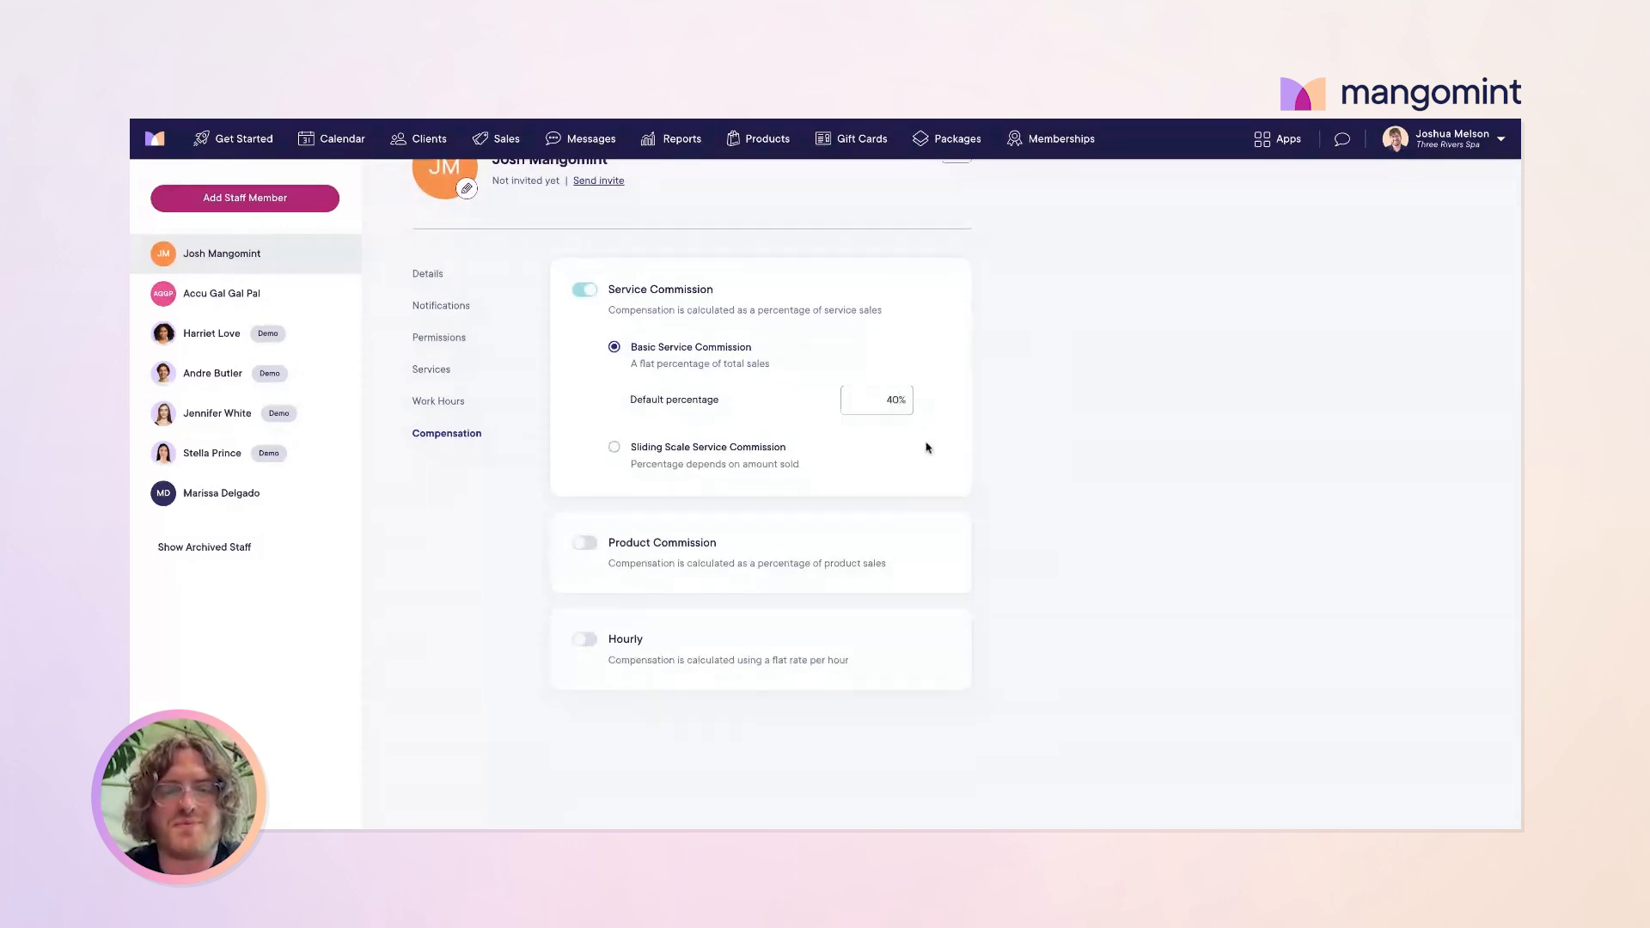
scroll(771, 525, "down", 1)
Step: Turn on Product Commission with a 10% default percentage, leaving hourly pay off
left_click(771, 524)
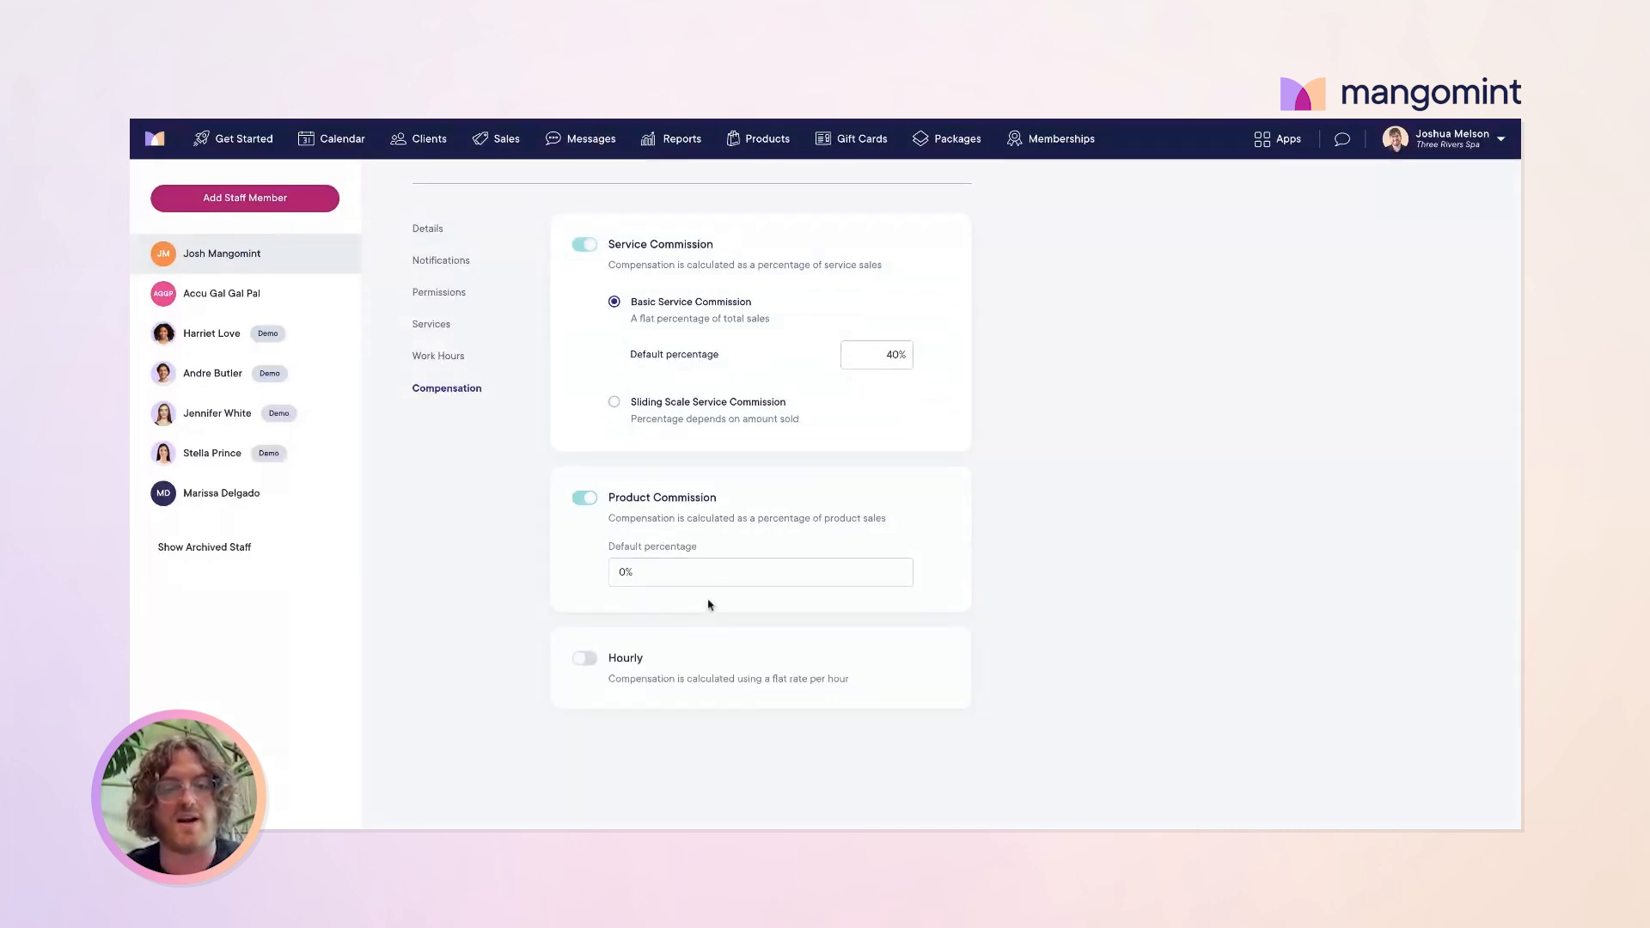
left_click(730, 567)
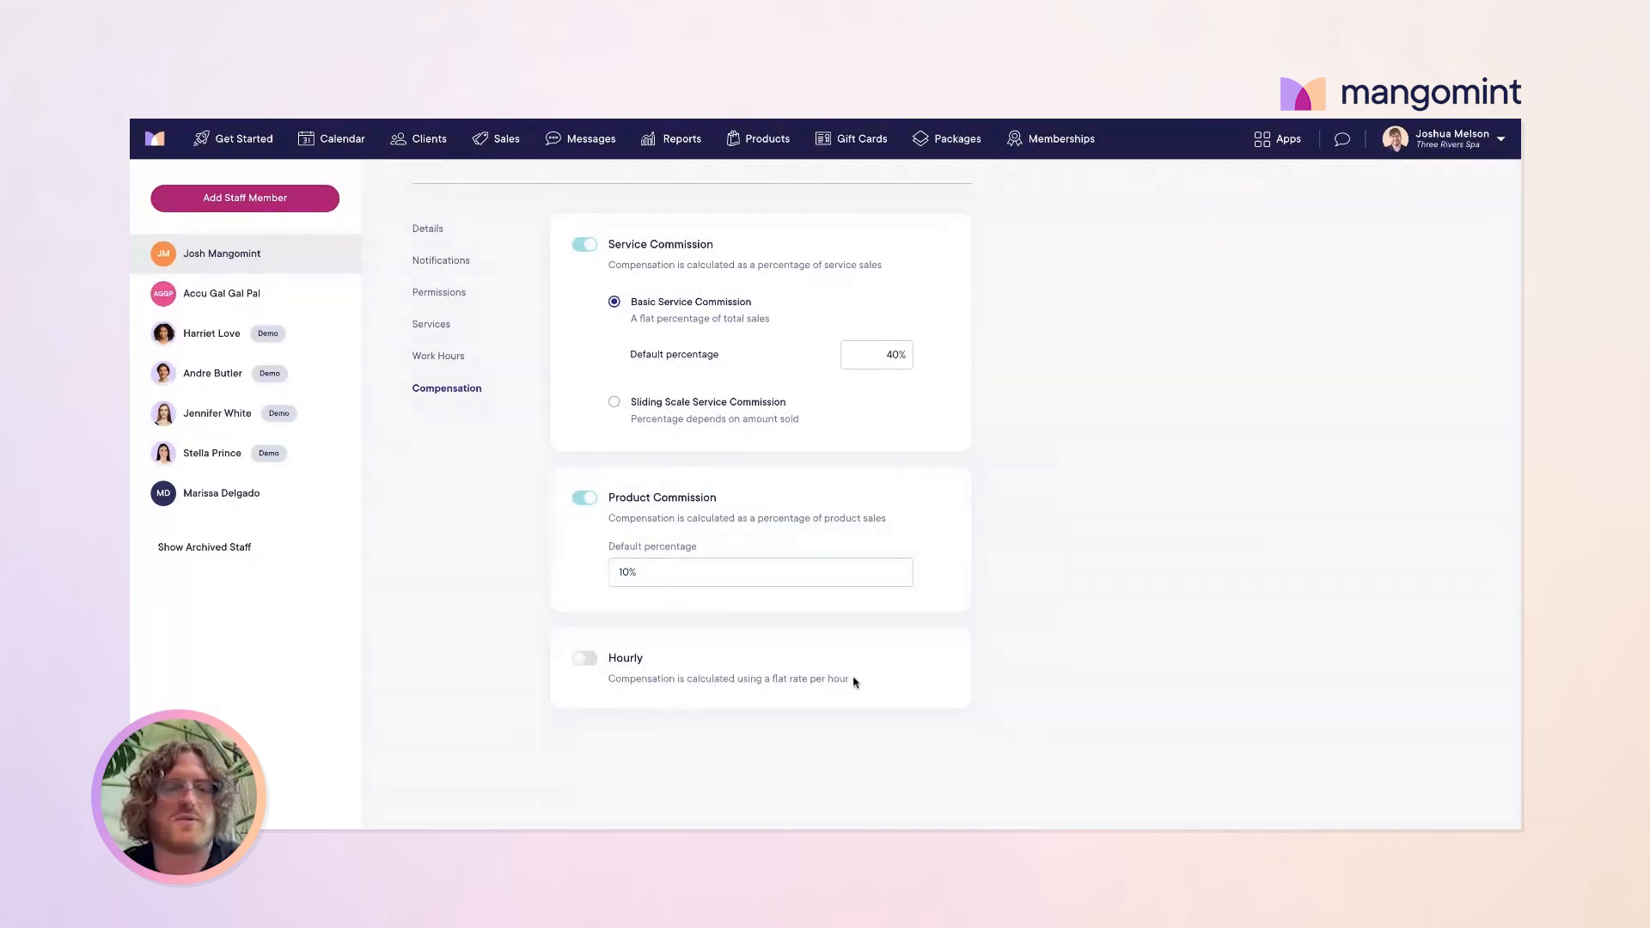
scroll(855, 681, "up", 1)
scroll(841, 589, "down", 2)
scroll(840, 597, "up", 2)
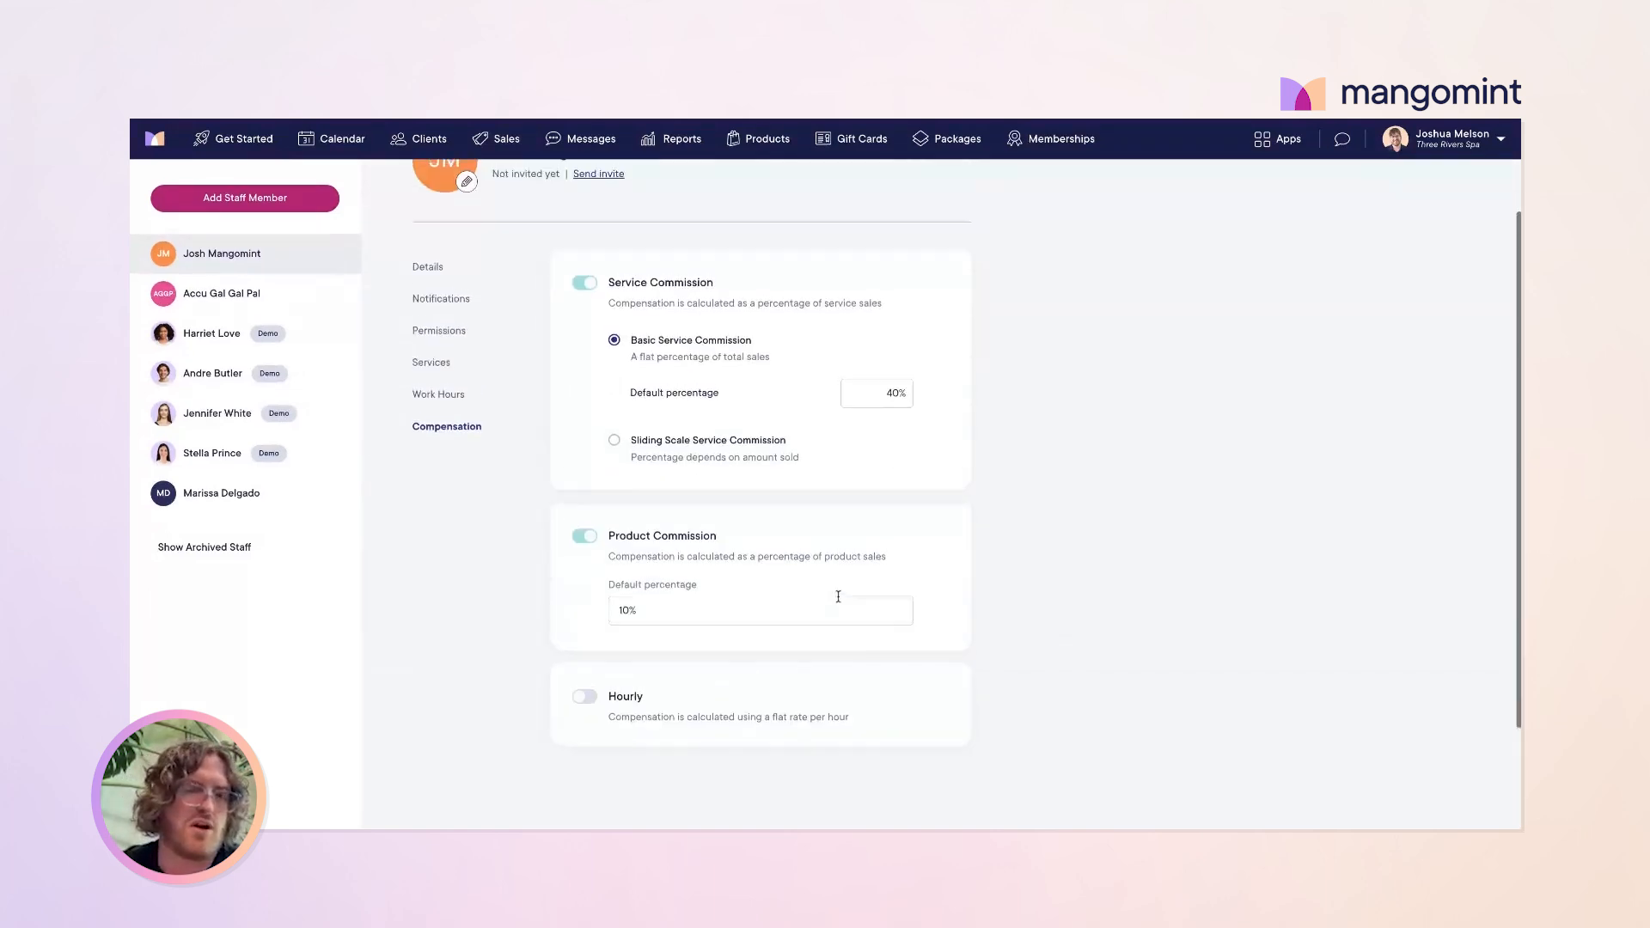
scroll(838, 597, "down", 3)
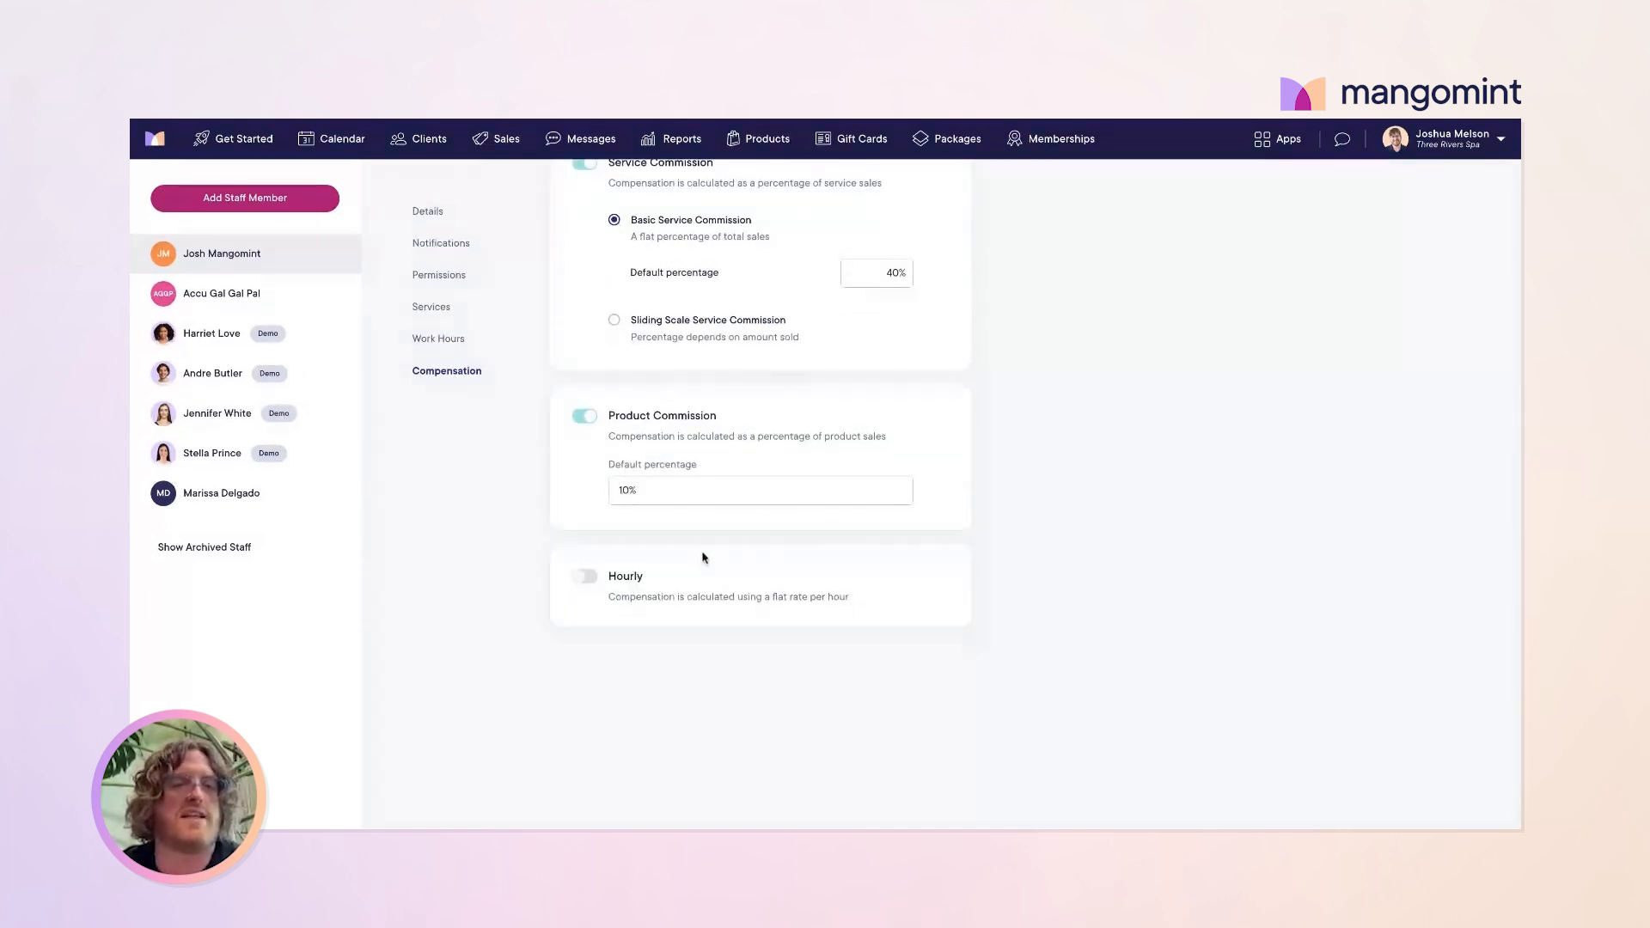
scroll(703, 557, "up", 5)
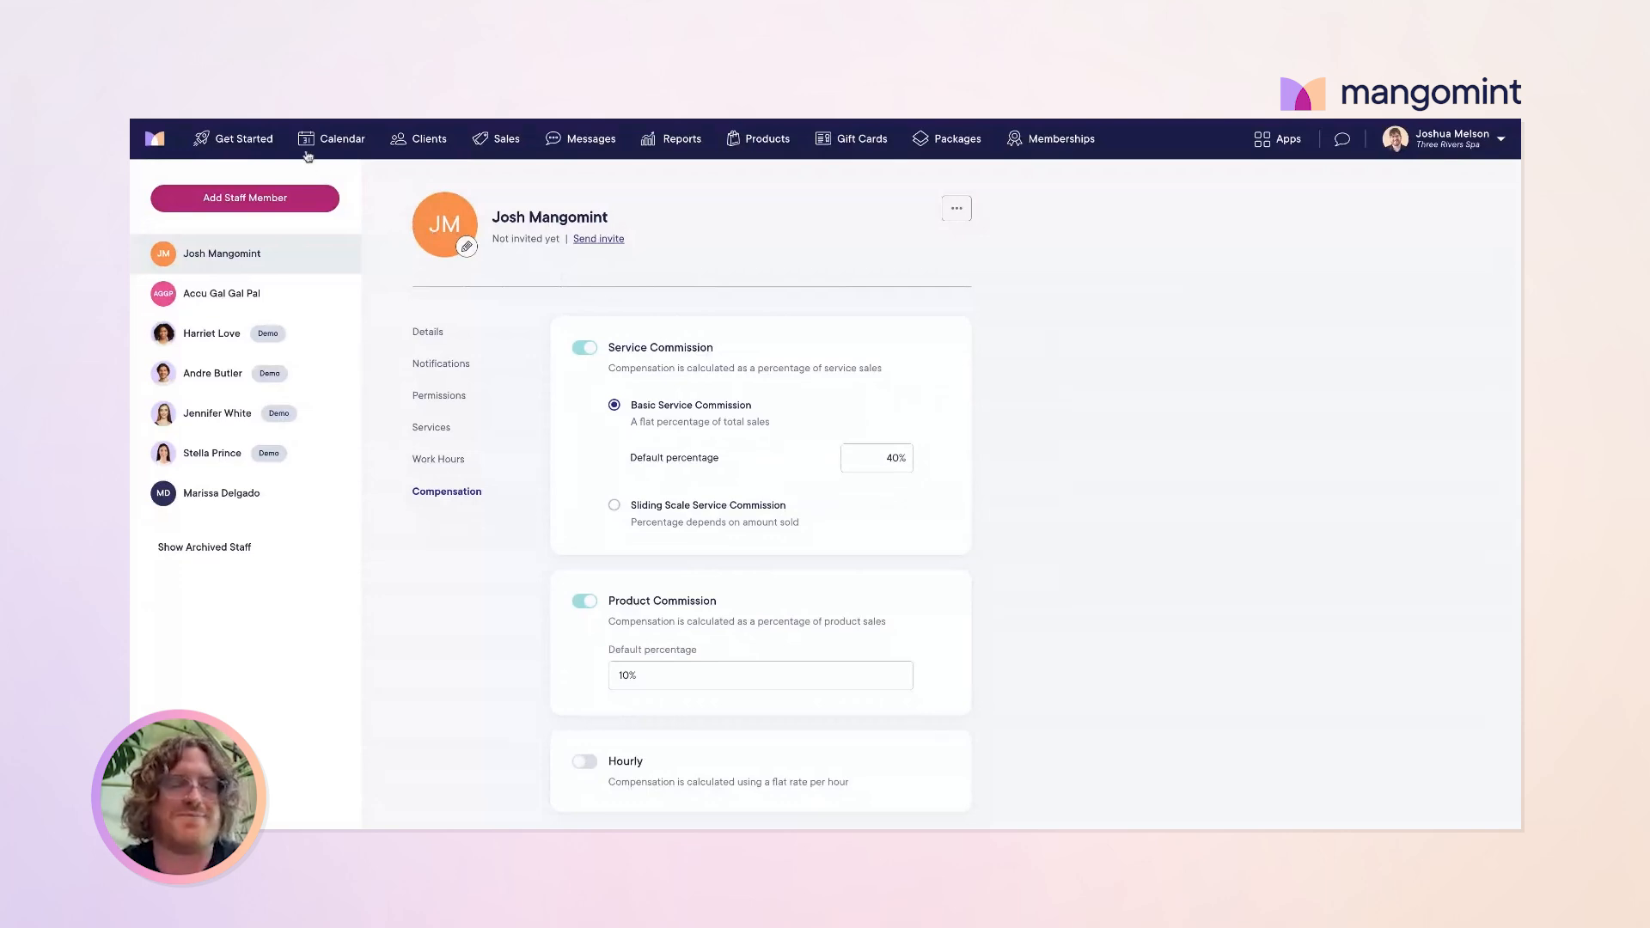
Step: In the Get Started guide, check off adding staff members and staff work hours
left_click(239, 138)
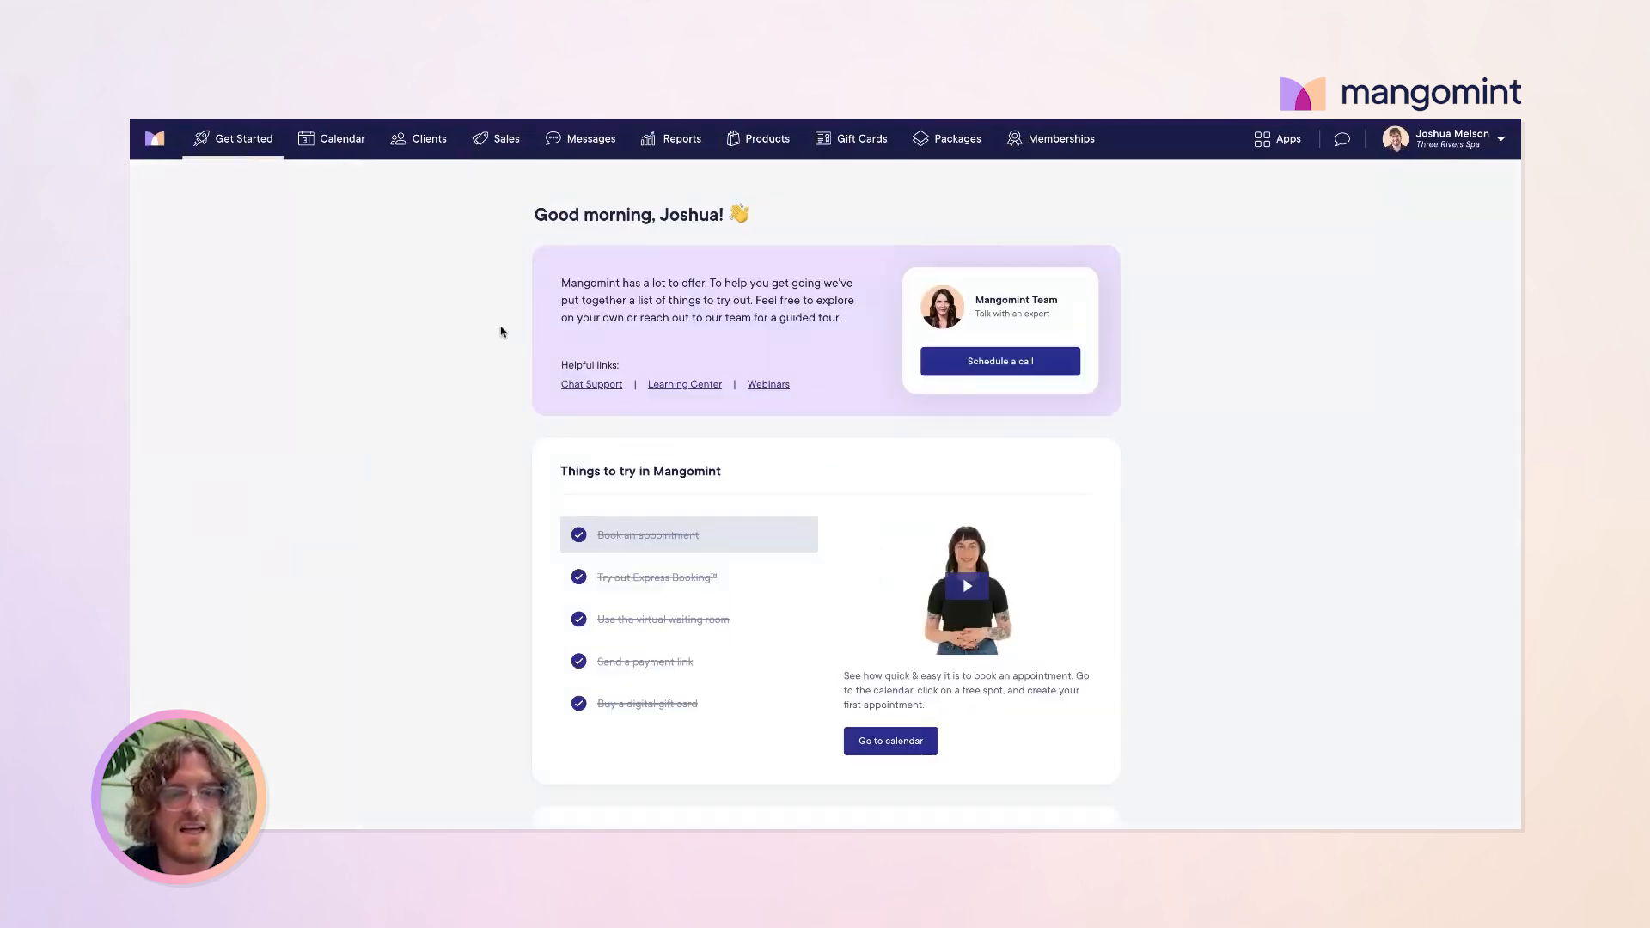
scroll(602, 430, "down", 10)
scroll(726, 618, "down", 2)
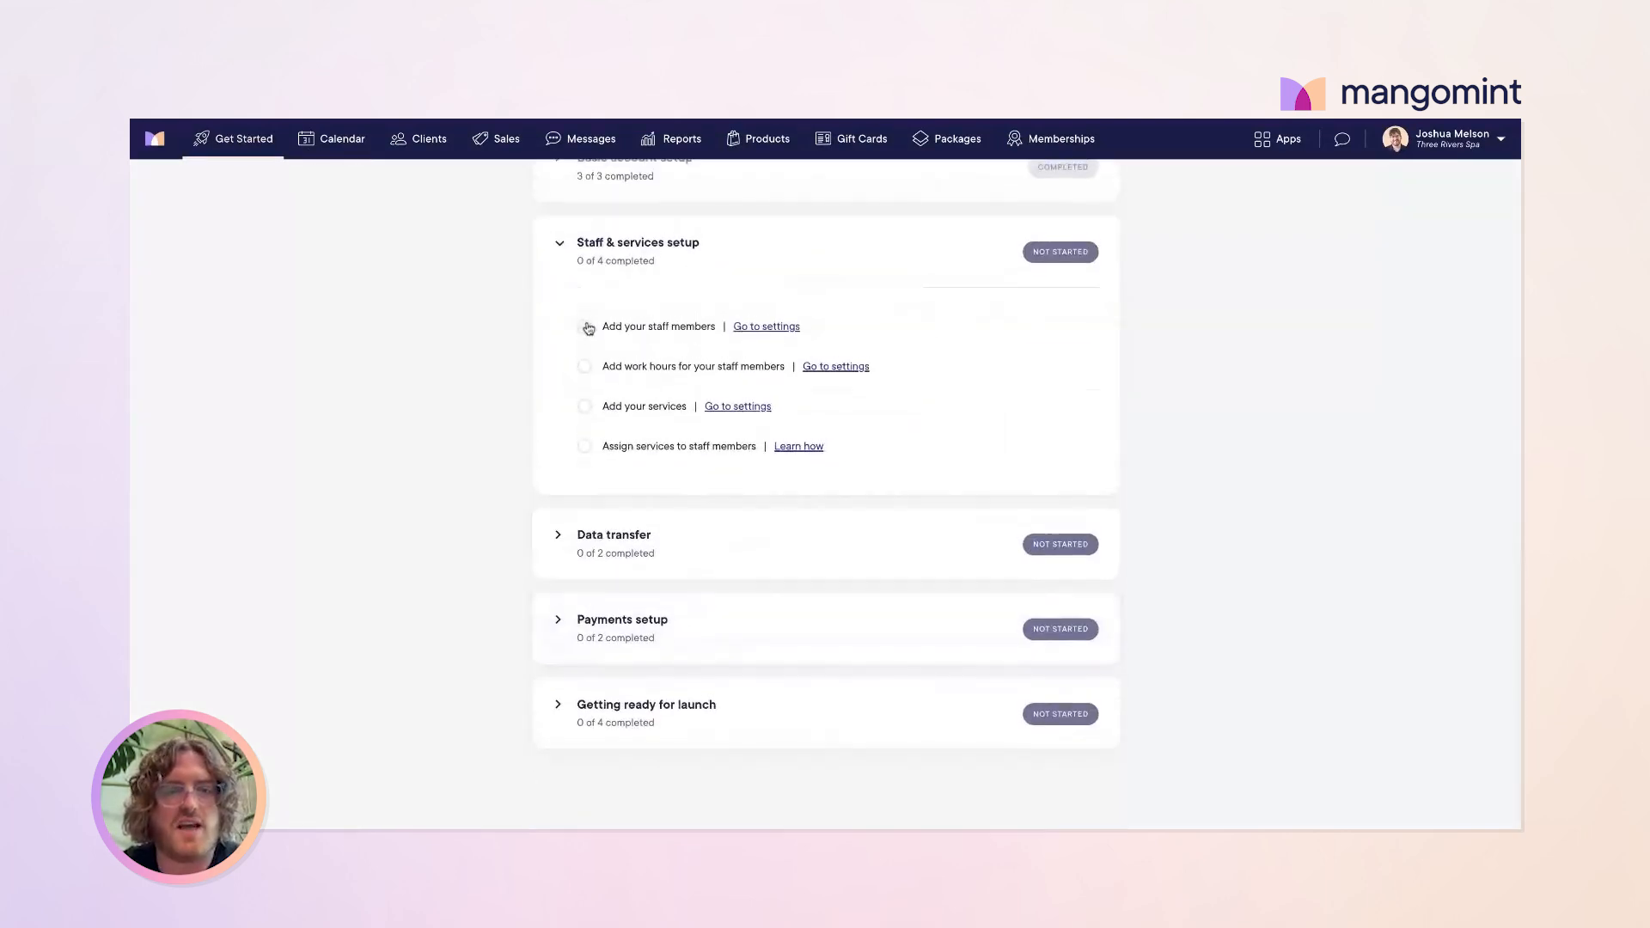
left_click(584, 327)
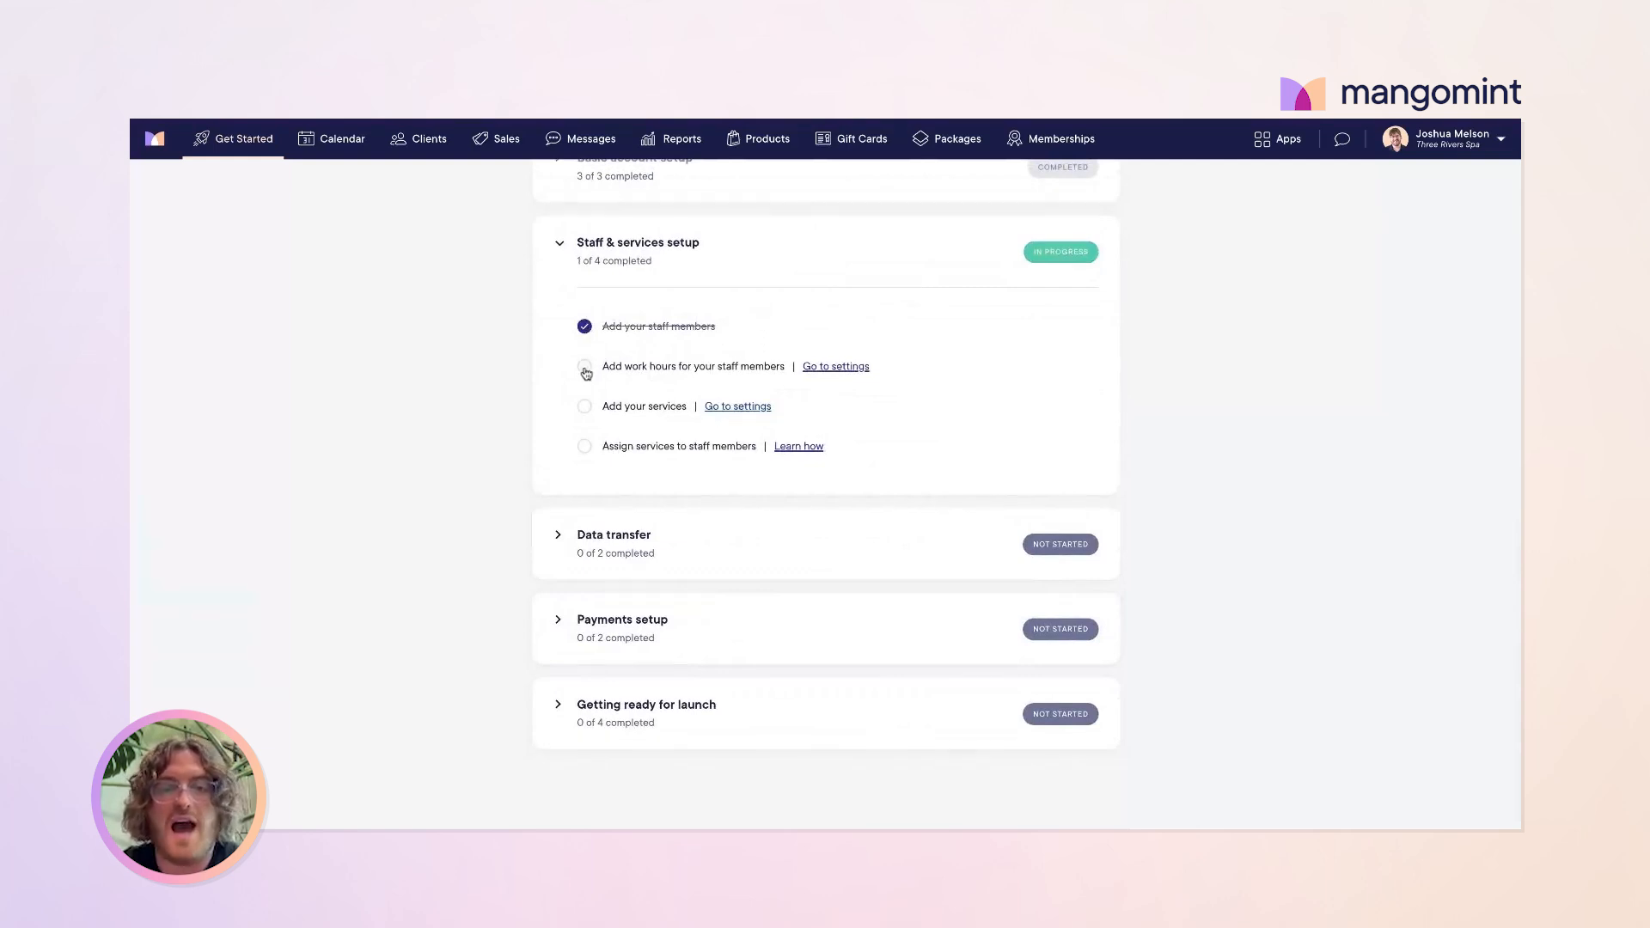
left_click(586, 368)
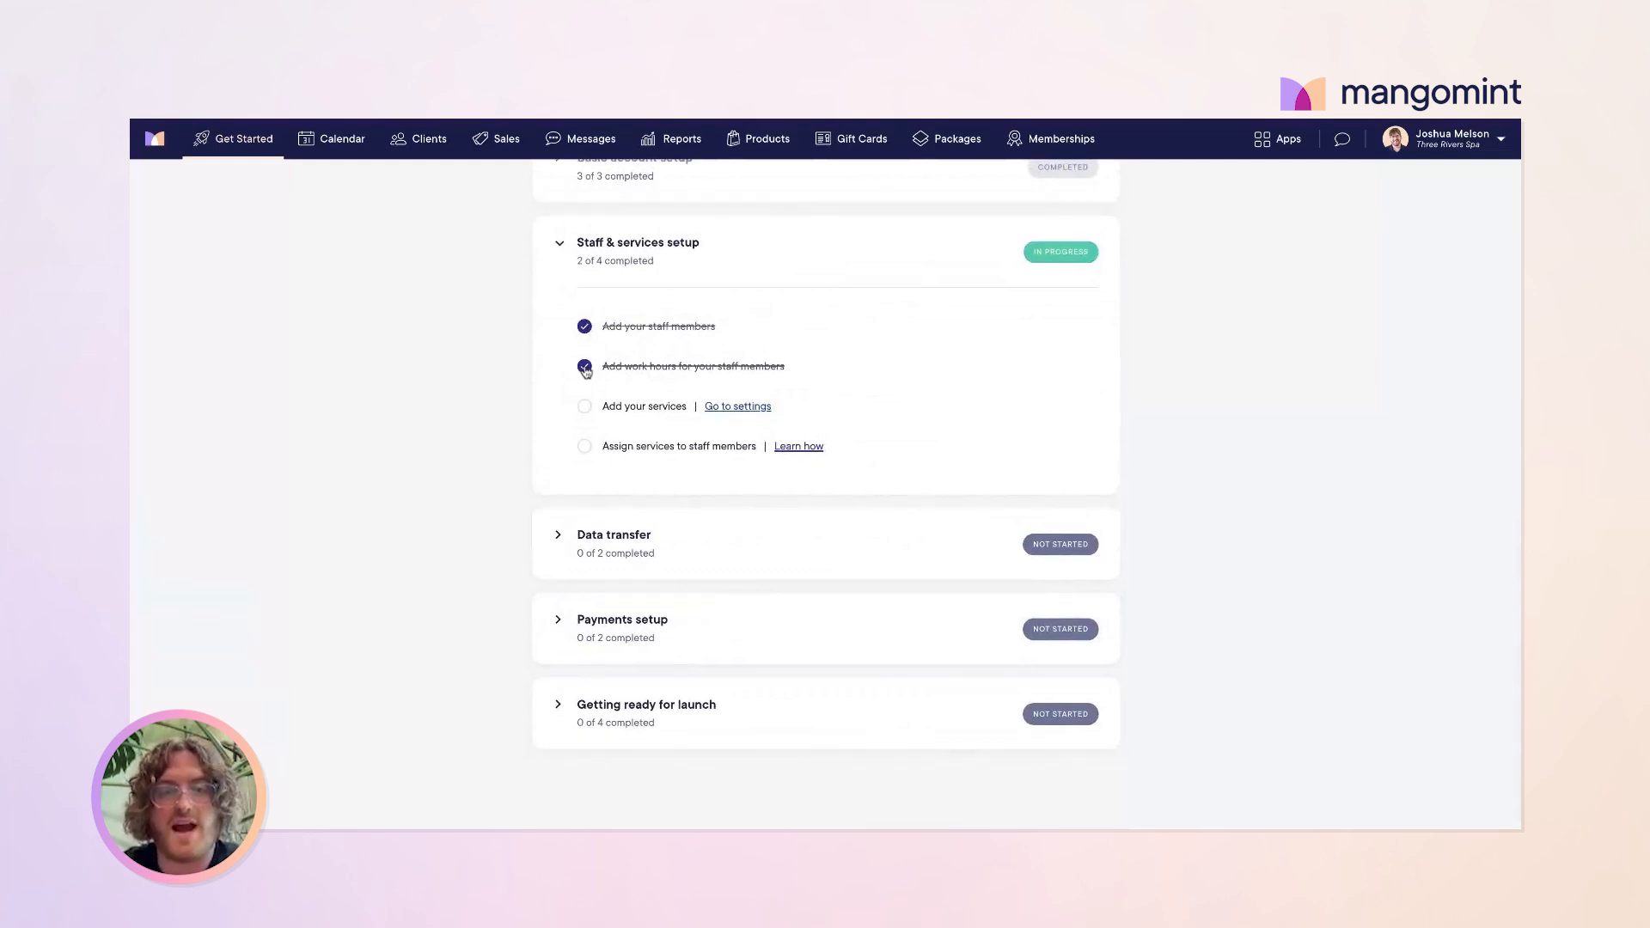
left_click(749, 408)
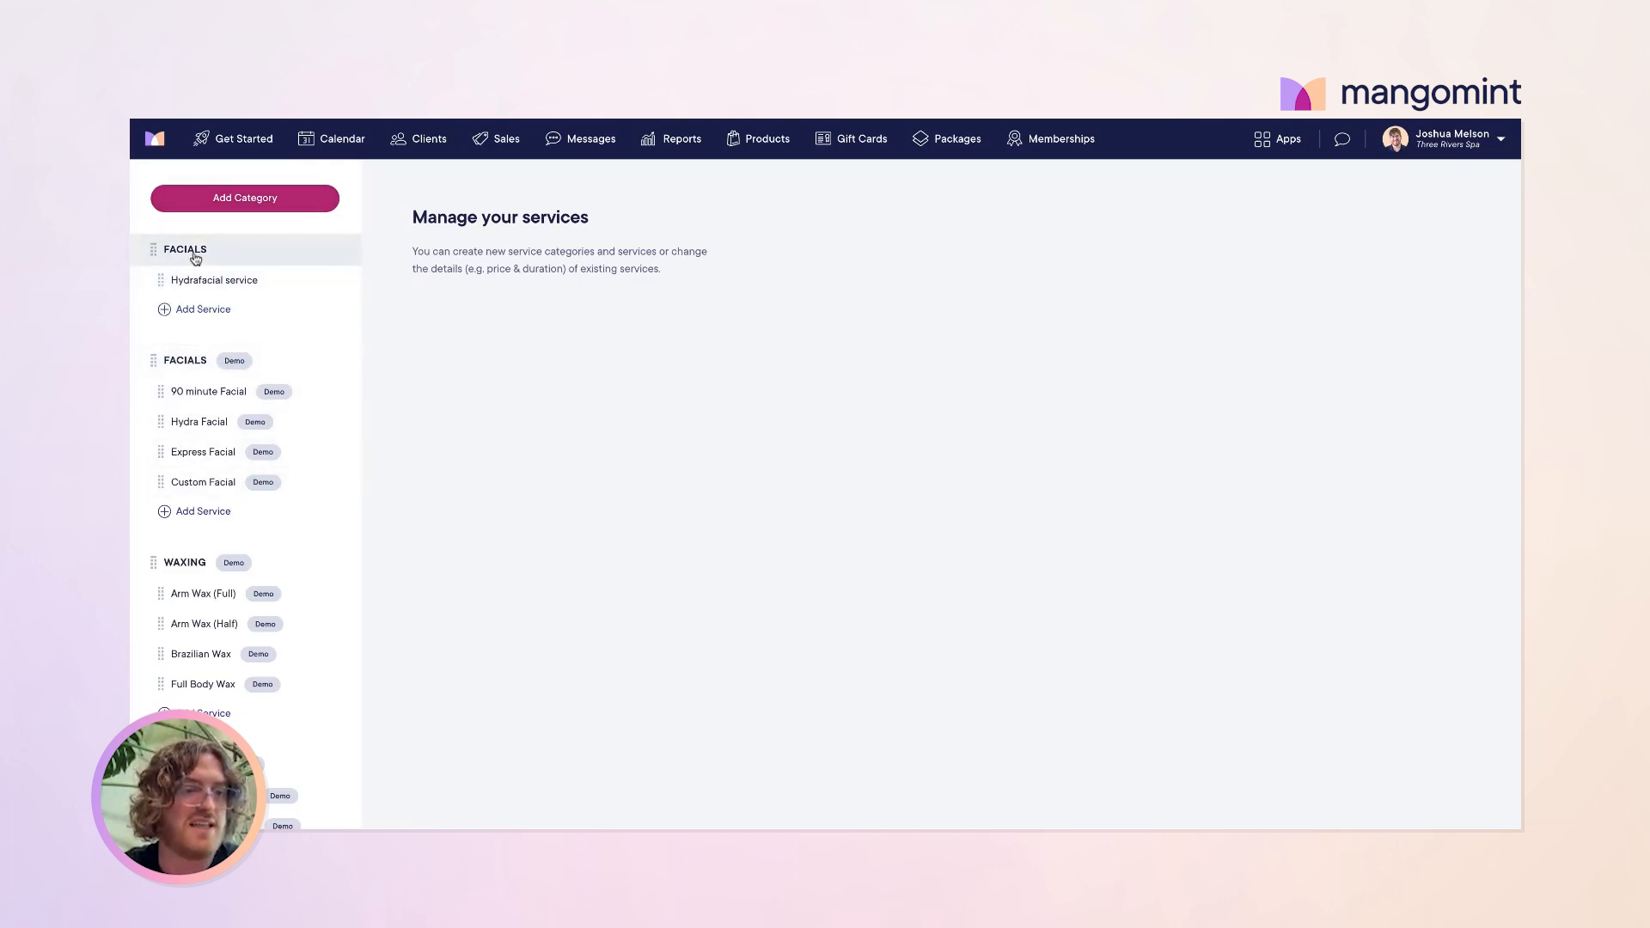
Step: Drag Hydrafacial service into the demo Facials category and back, then open its details
left_click_drag(217, 281, 221, 364)
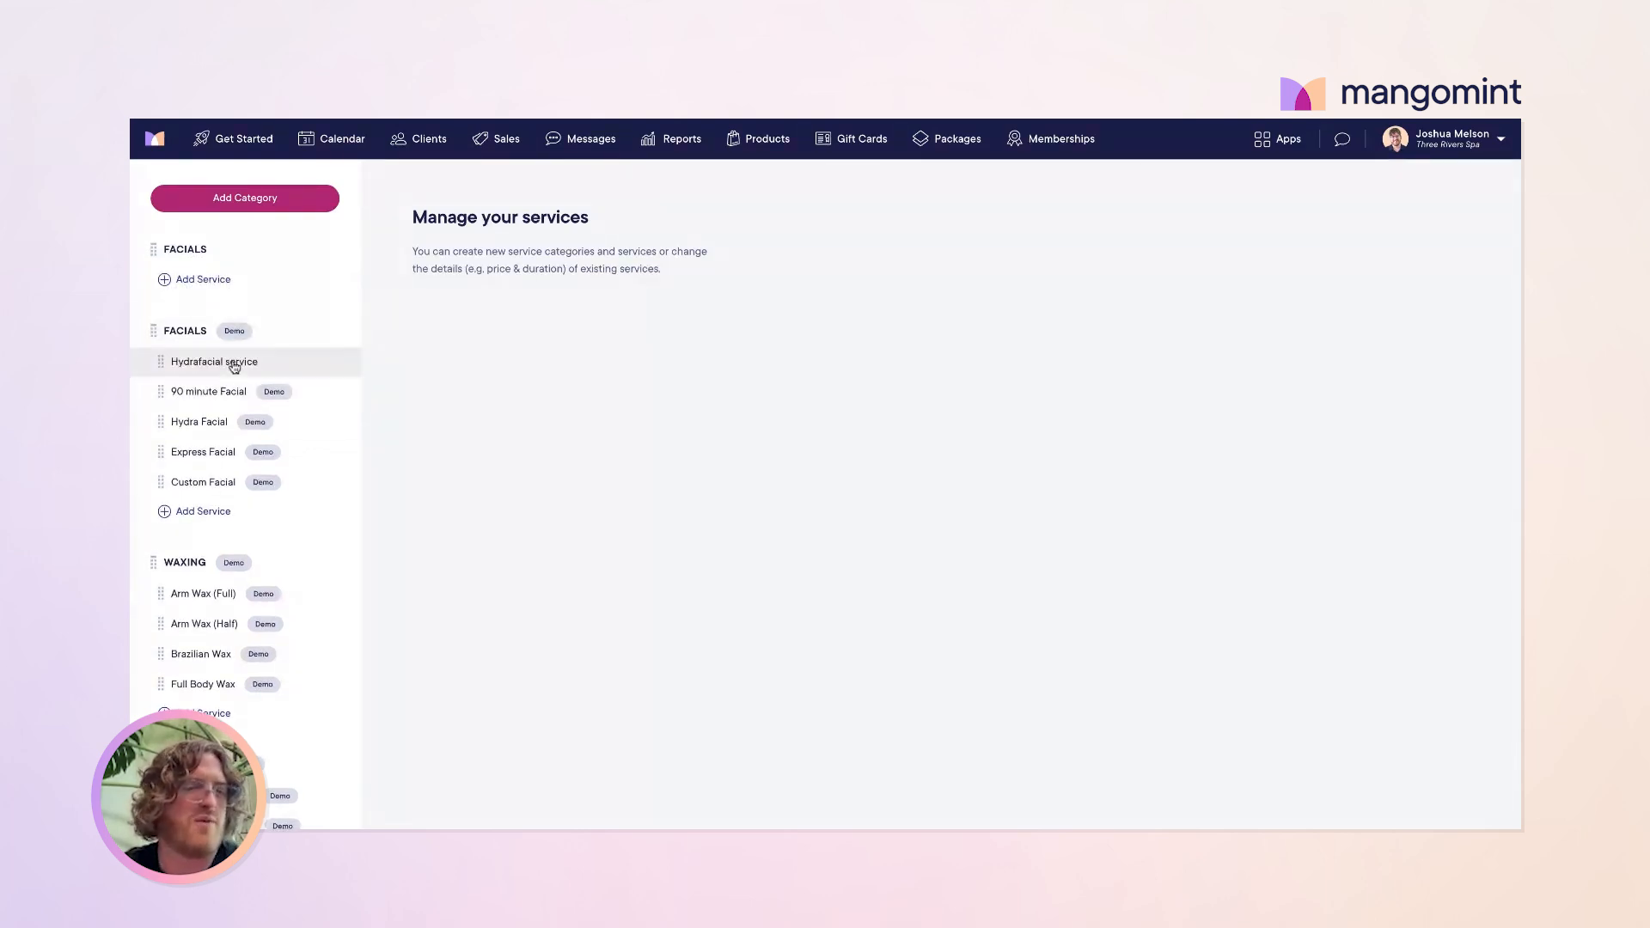
left_click_drag(210, 371, 177, 280)
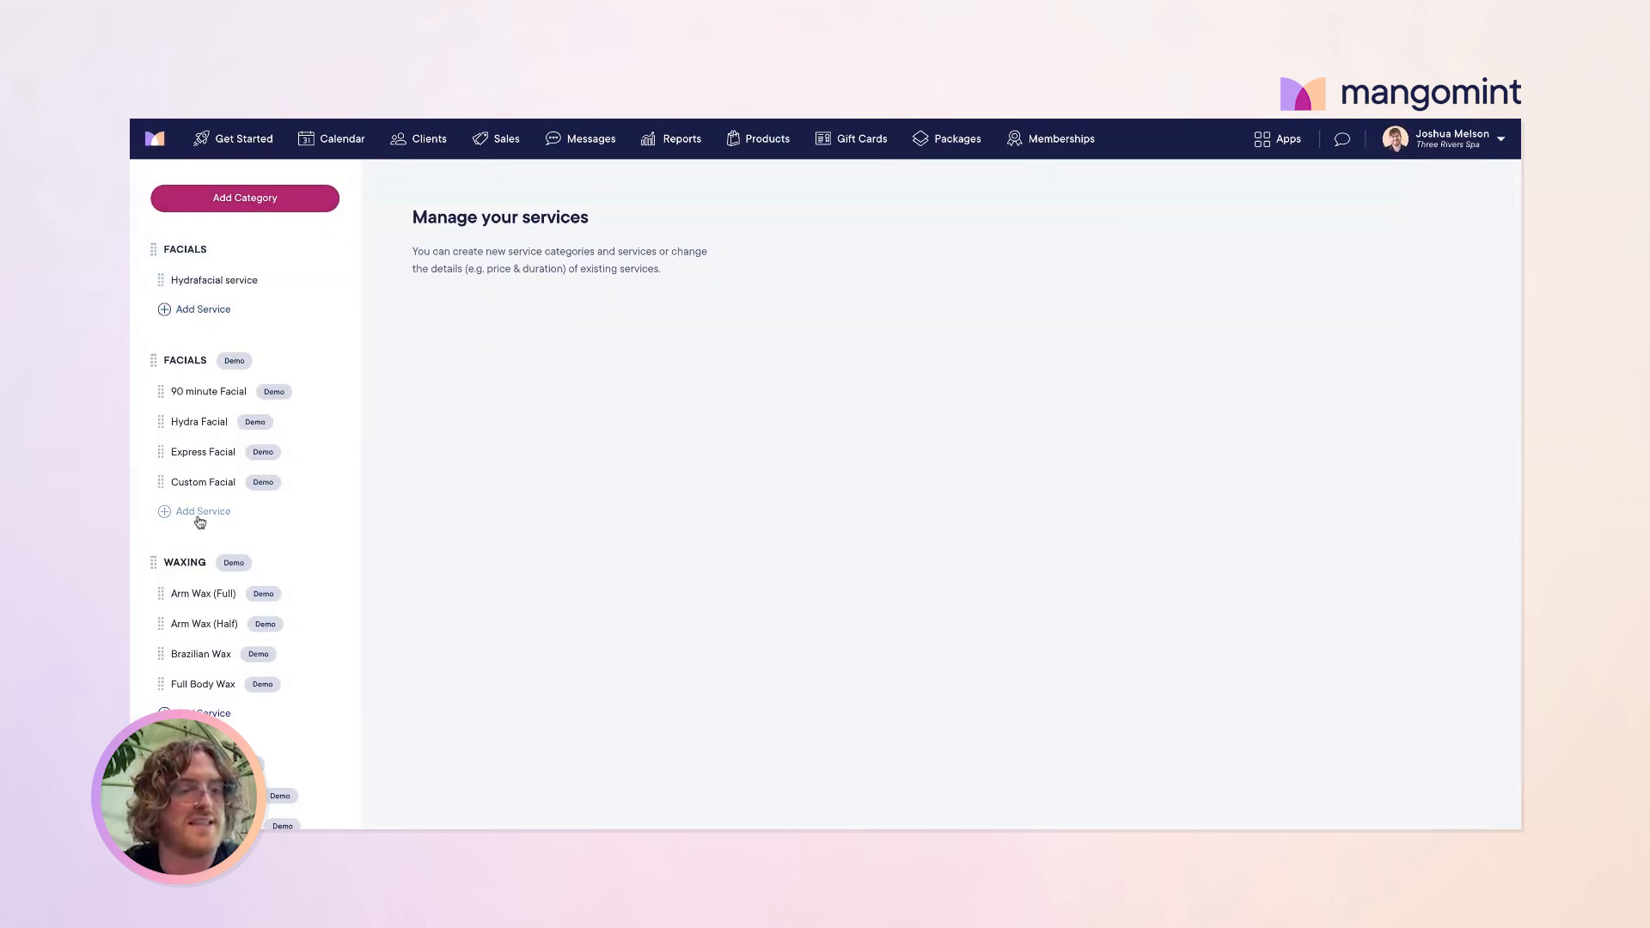
left_click(223, 288)
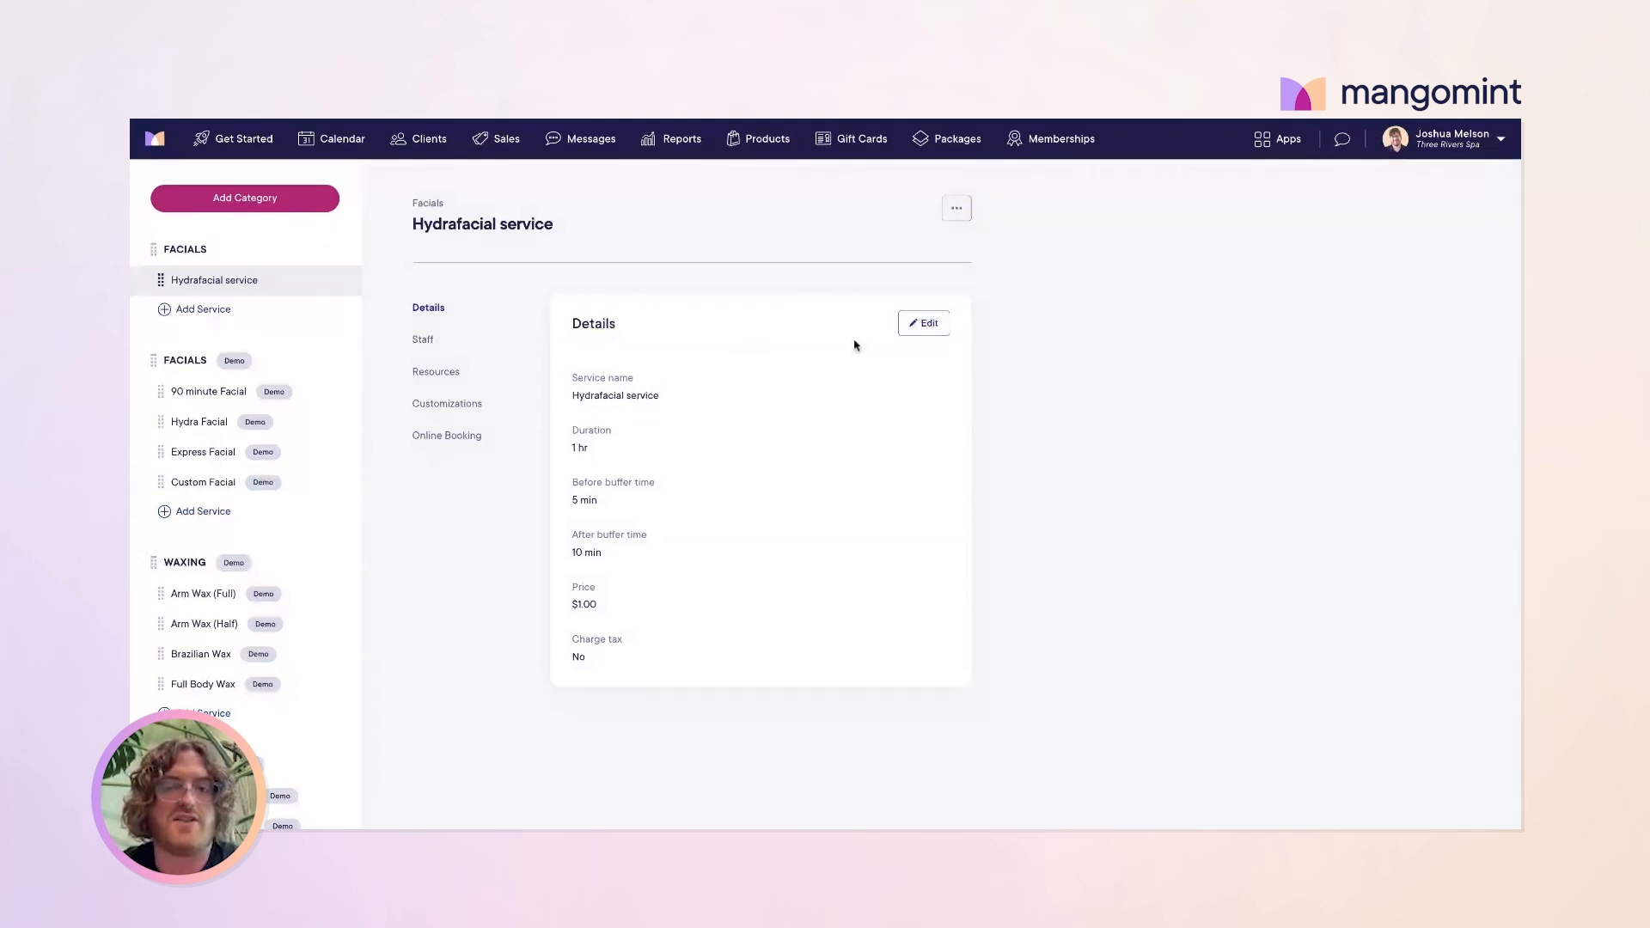
Step: Edit the Hydrafacial service details, leaving the price at $1.00
left_click(922, 325)
scroll(697, 413, "down", 2)
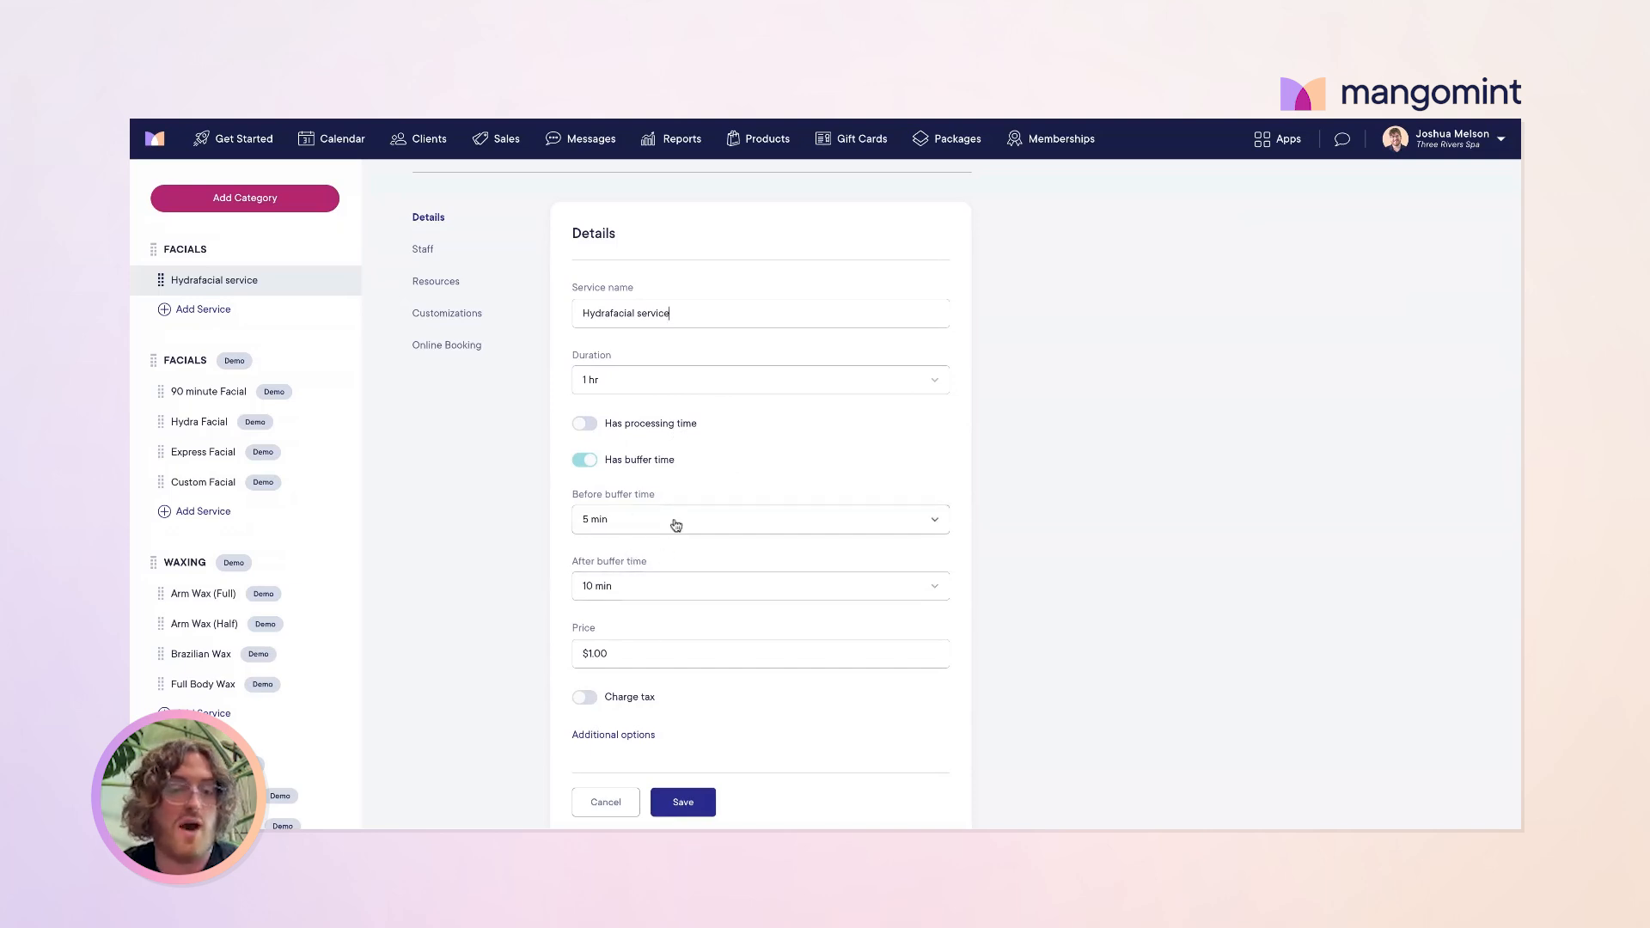
scroll(692, 560, "down", 1)
left_click(593, 573)
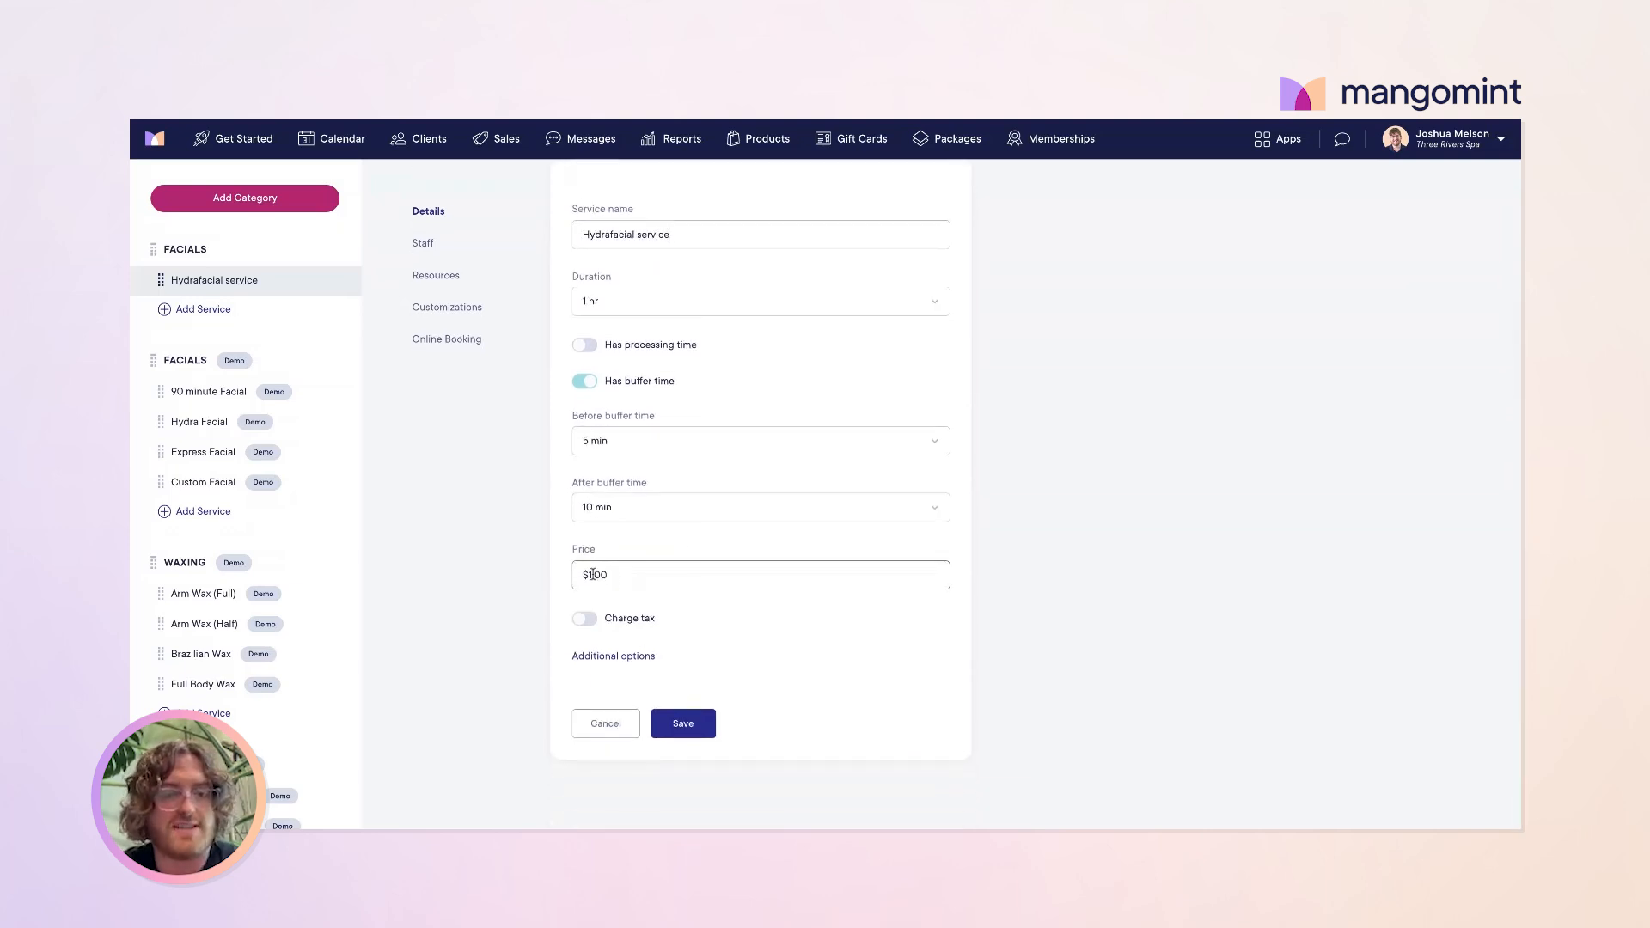
double_click(593, 573)
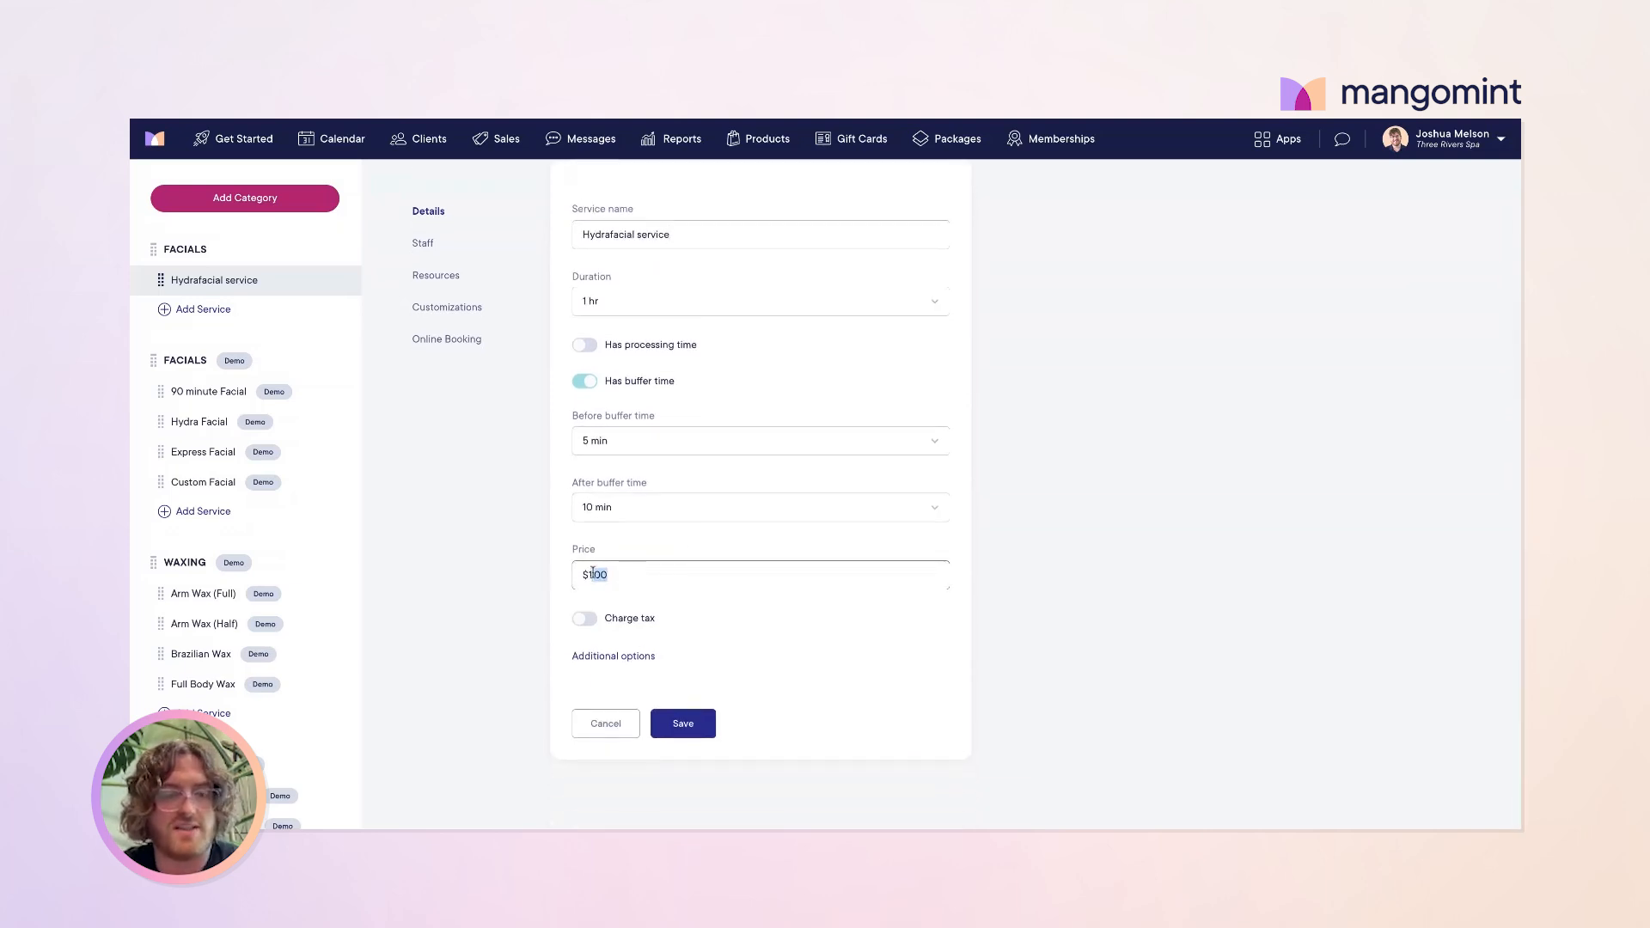
left_click(815, 636)
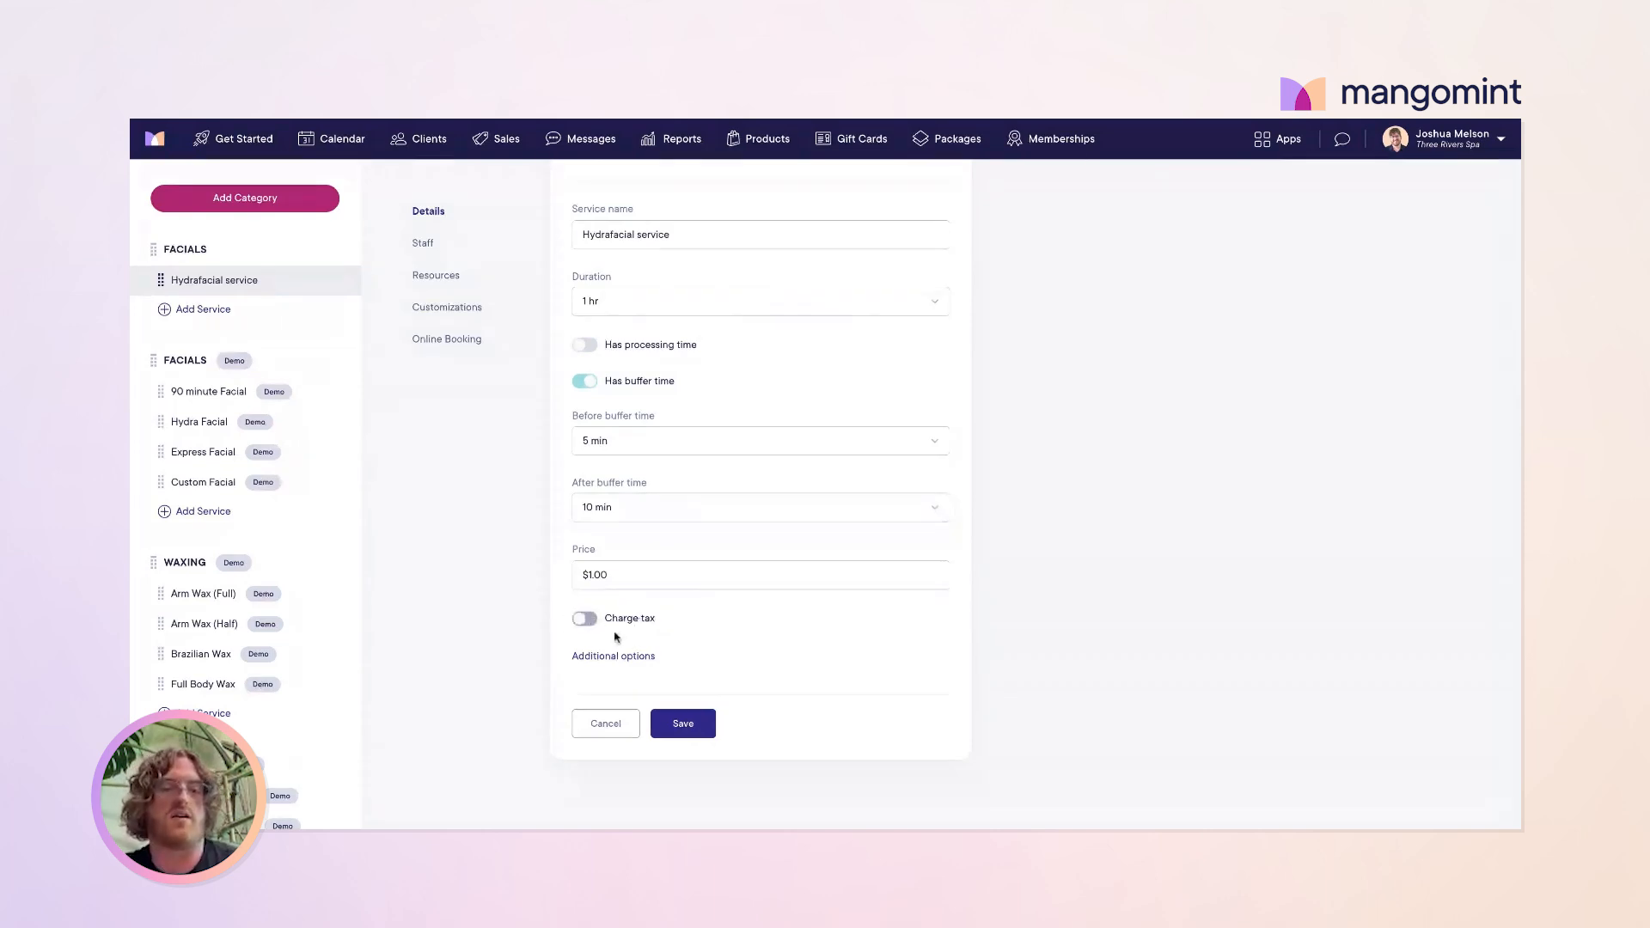
Step: Expand Additional options, review the staff and commission settings, and save the service
left_click(621, 656)
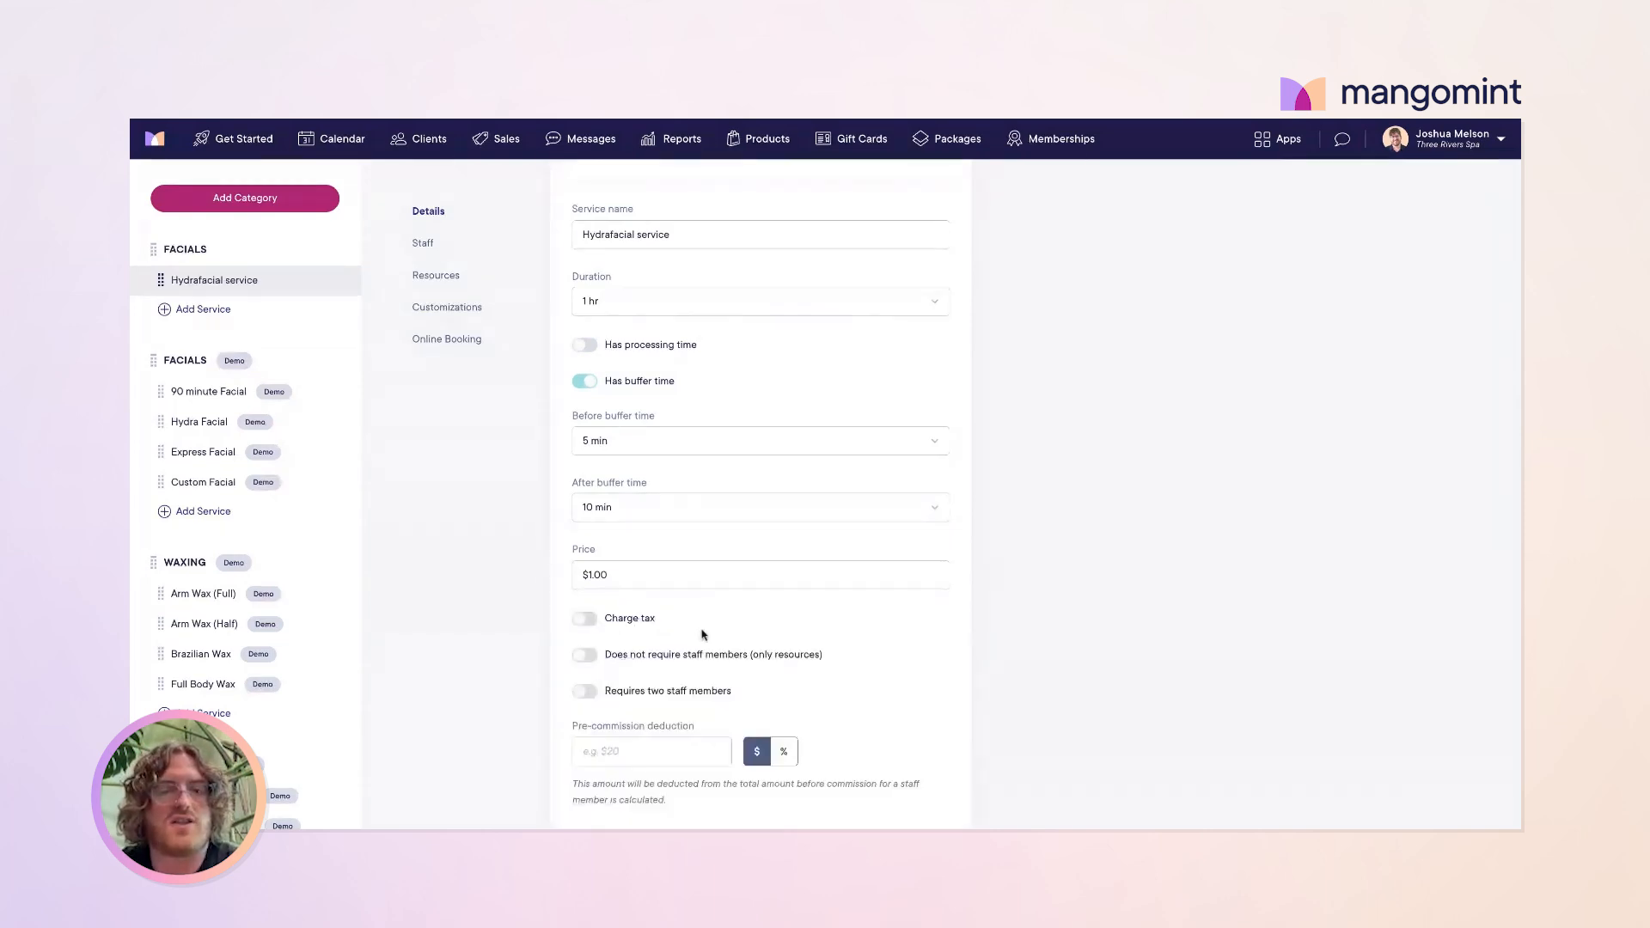
scroll(709, 634, "down", 1)
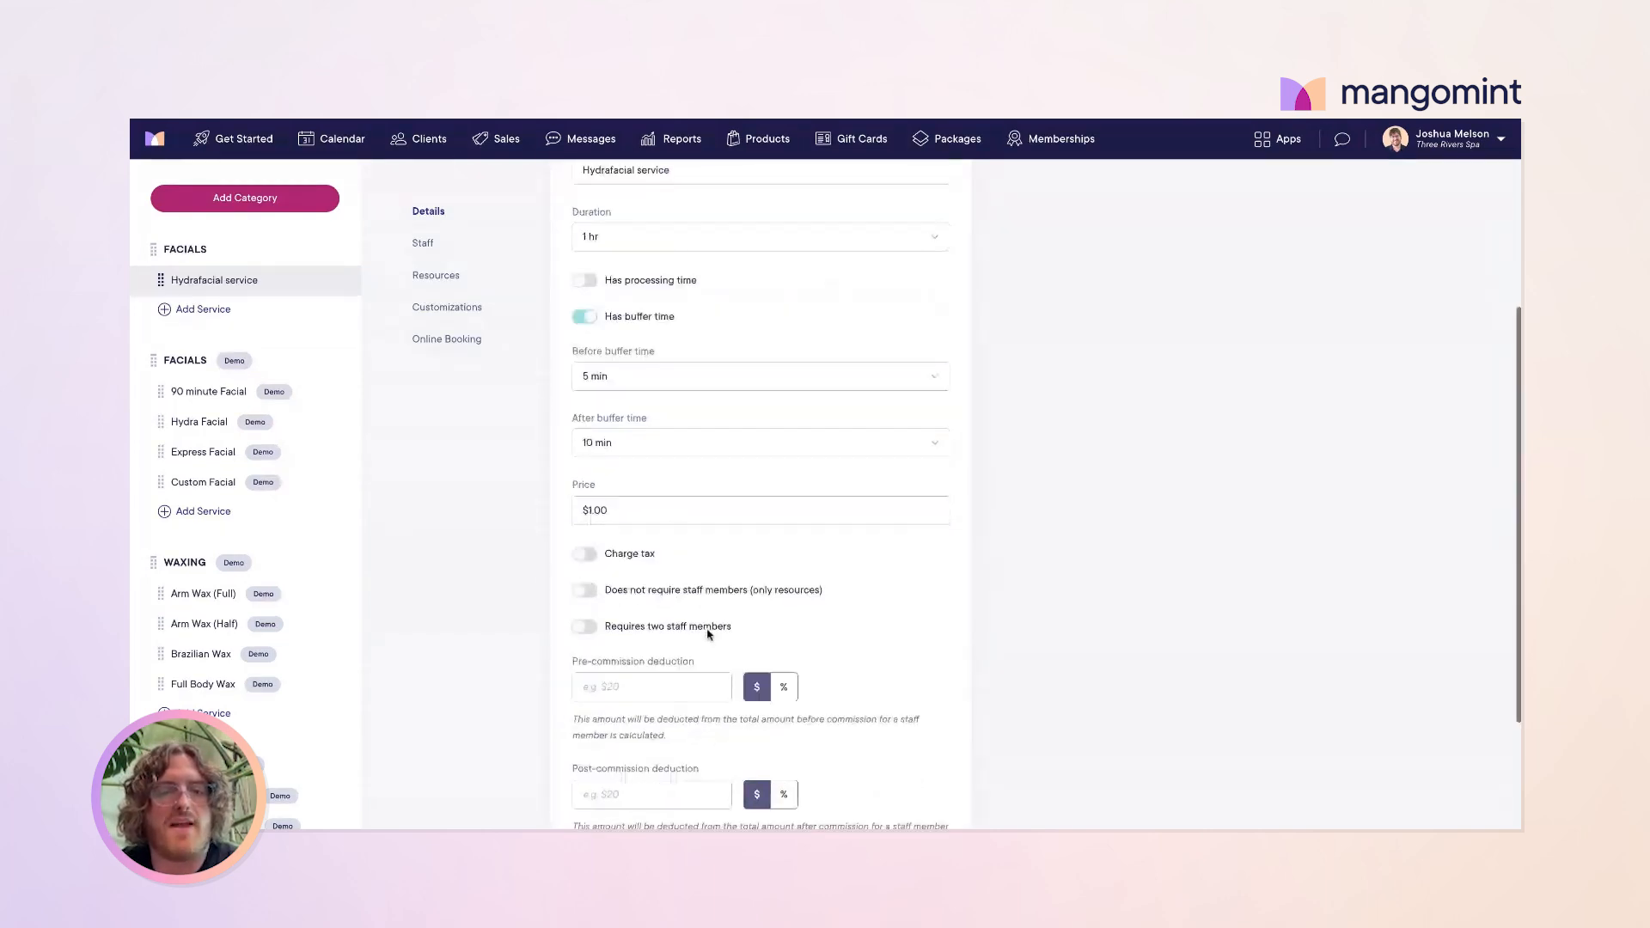
scroll(709, 634, "down", 1)
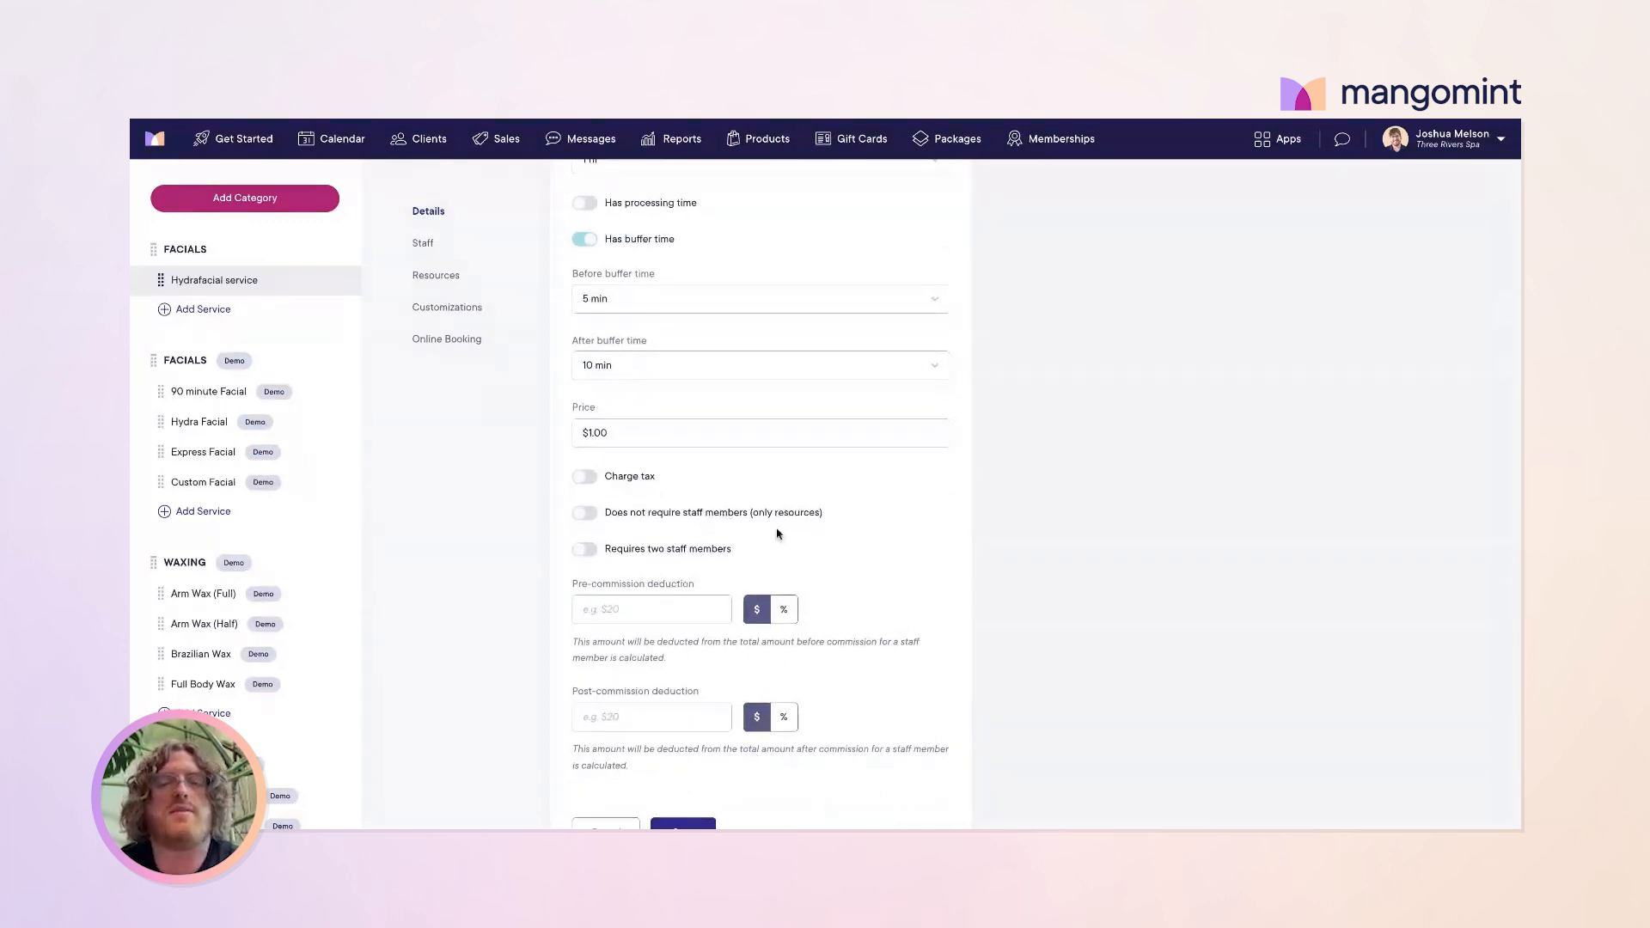
scroll(778, 534, "down", 1)
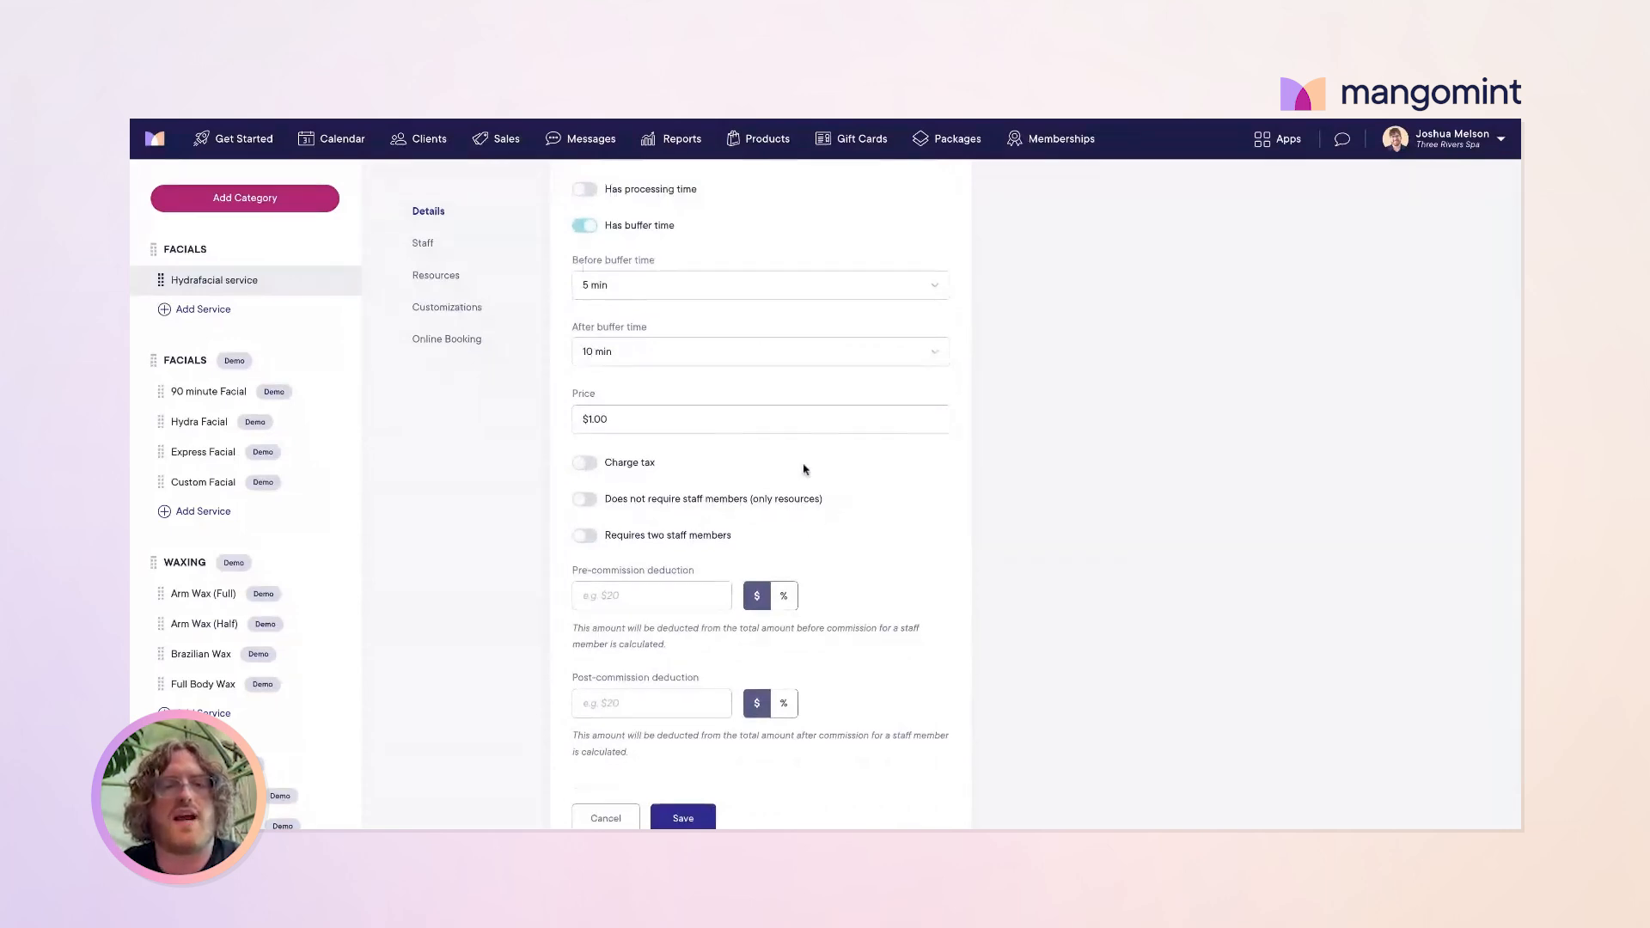
scroll(817, 481, "up", 2)
scroll(806, 469, "down", 2)
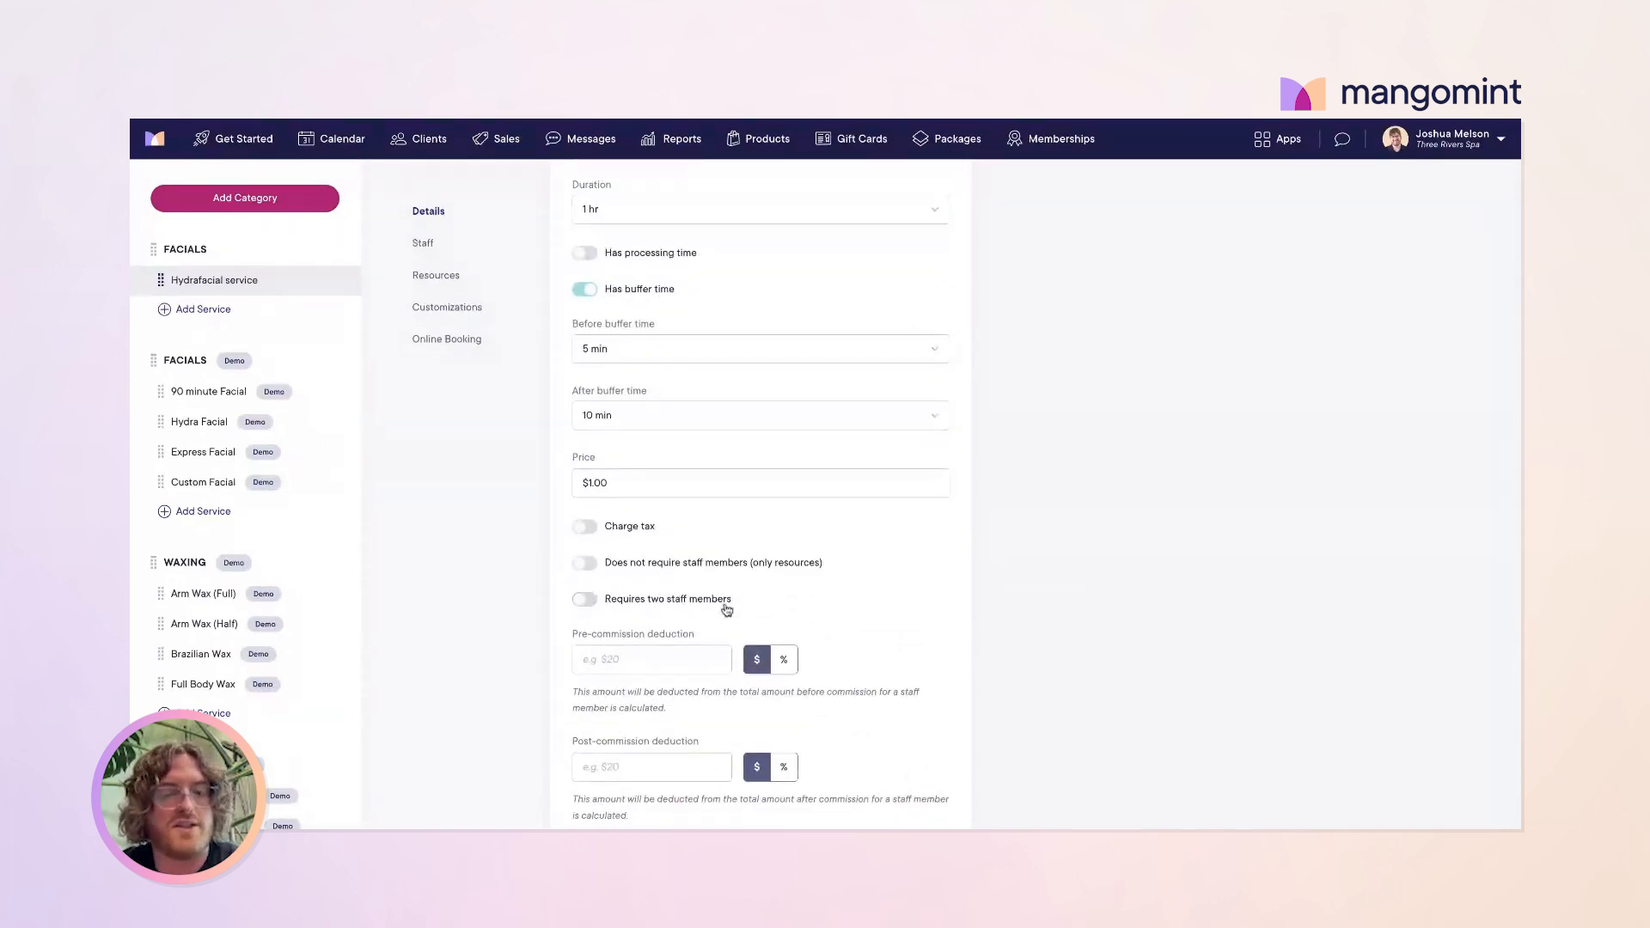
scroll(730, 606, "down", 1)
scroll(735, 608, "down", 1)
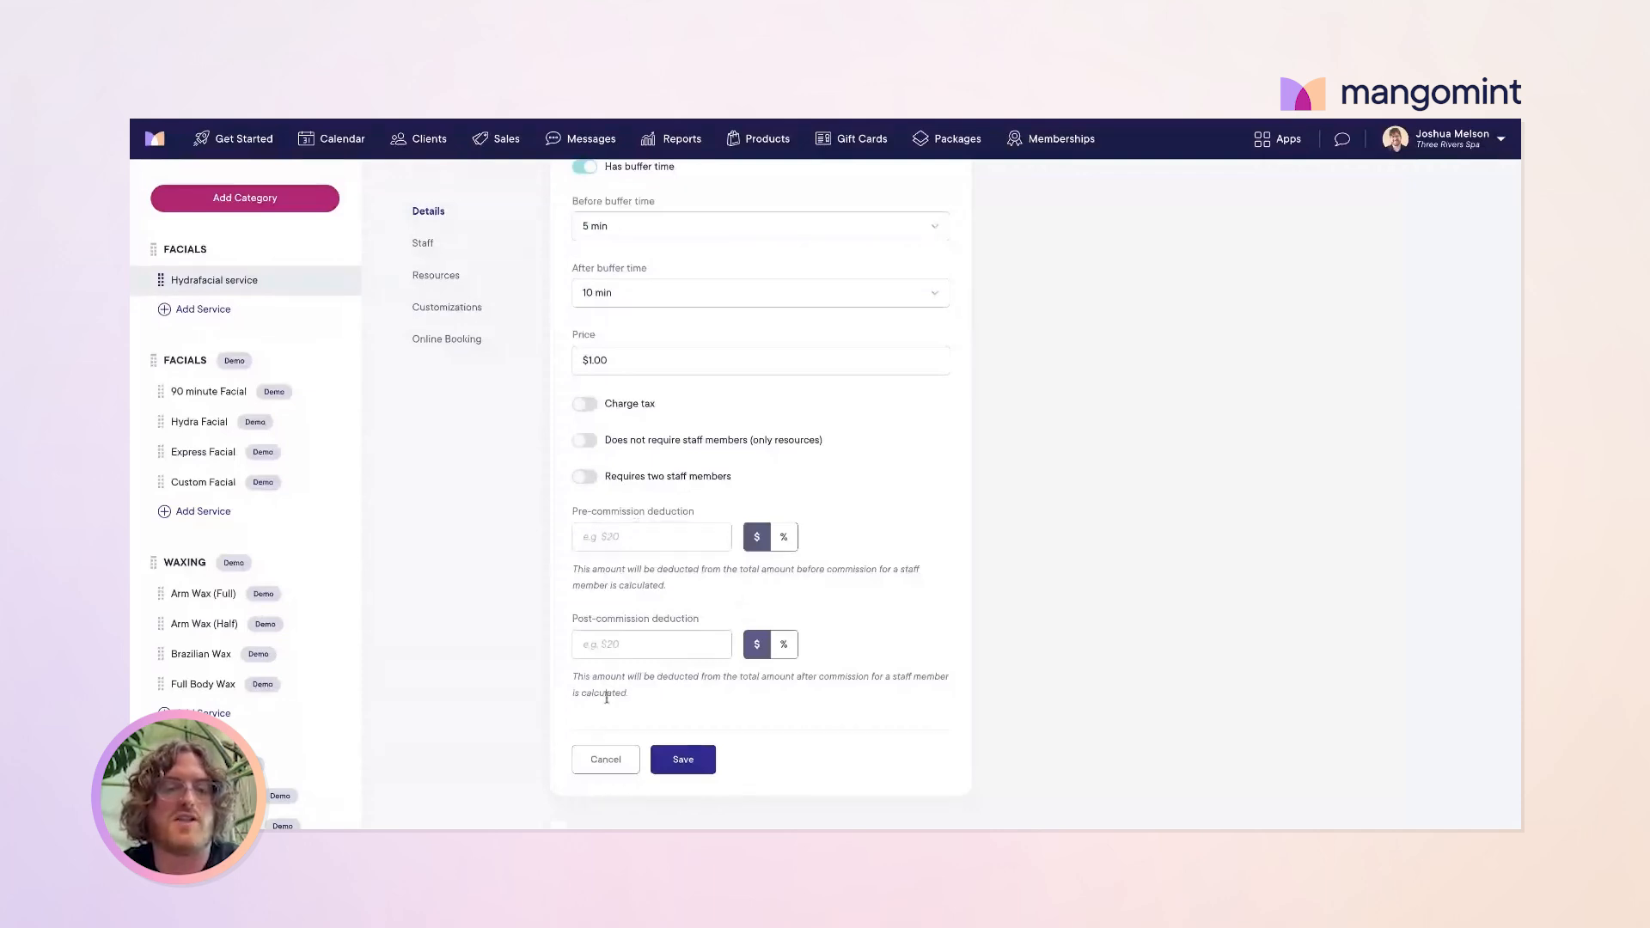
left_click(681, 757)
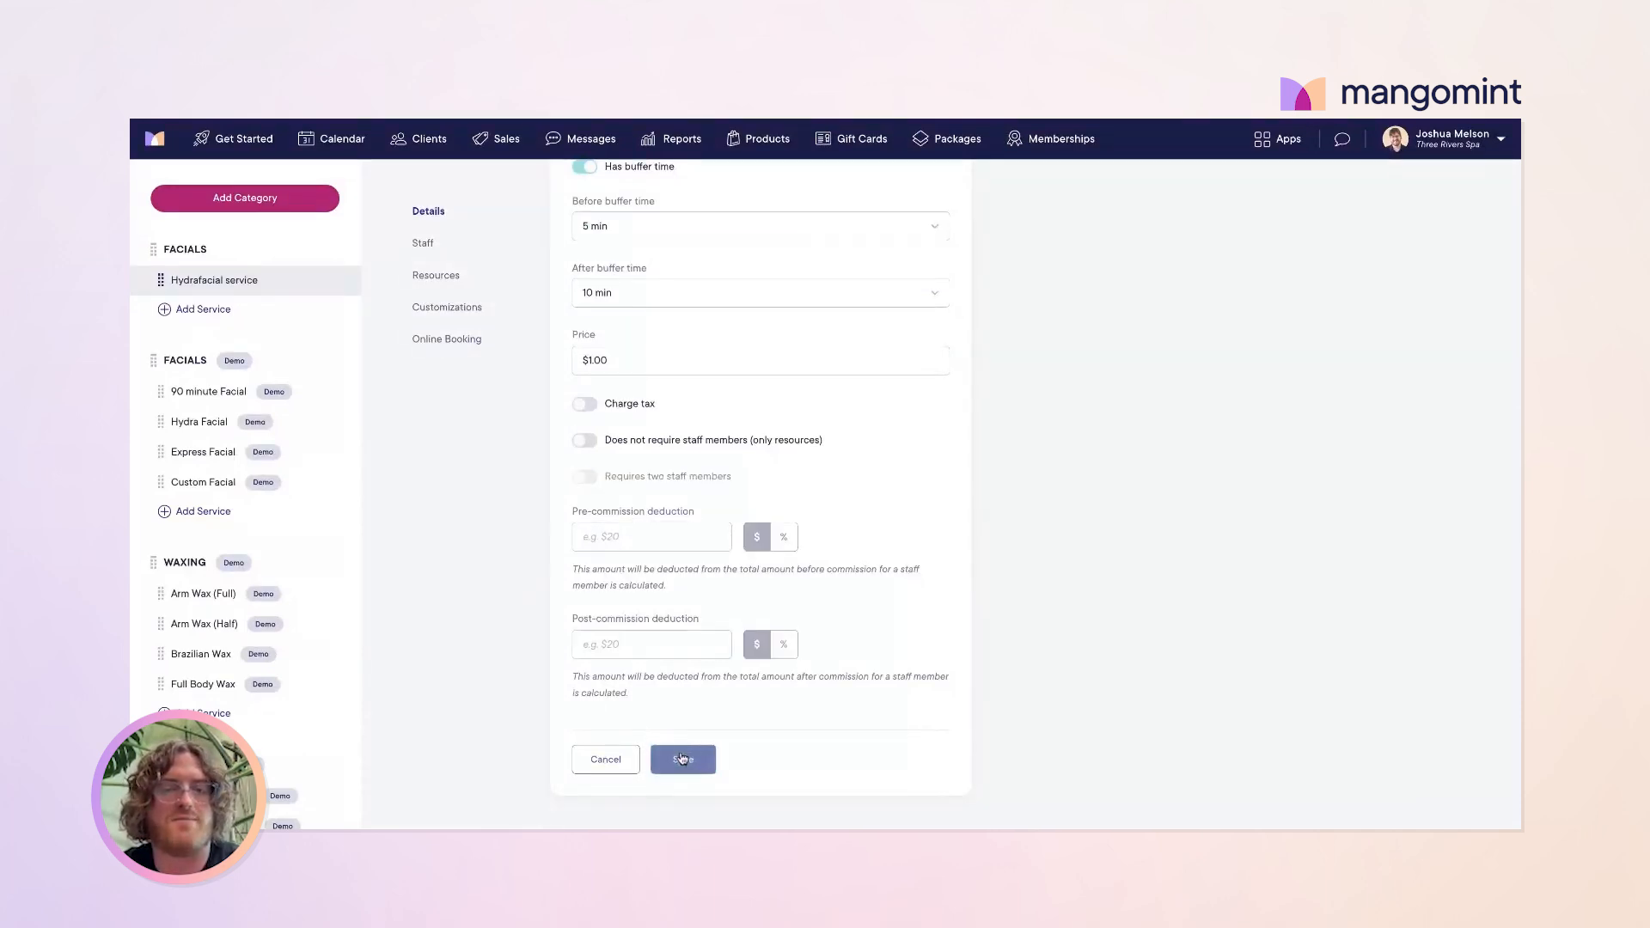
Step: On the Staff tab, set one staff member's Hydrafacial duration to 1 hr 20 min
left_click(422, 245)
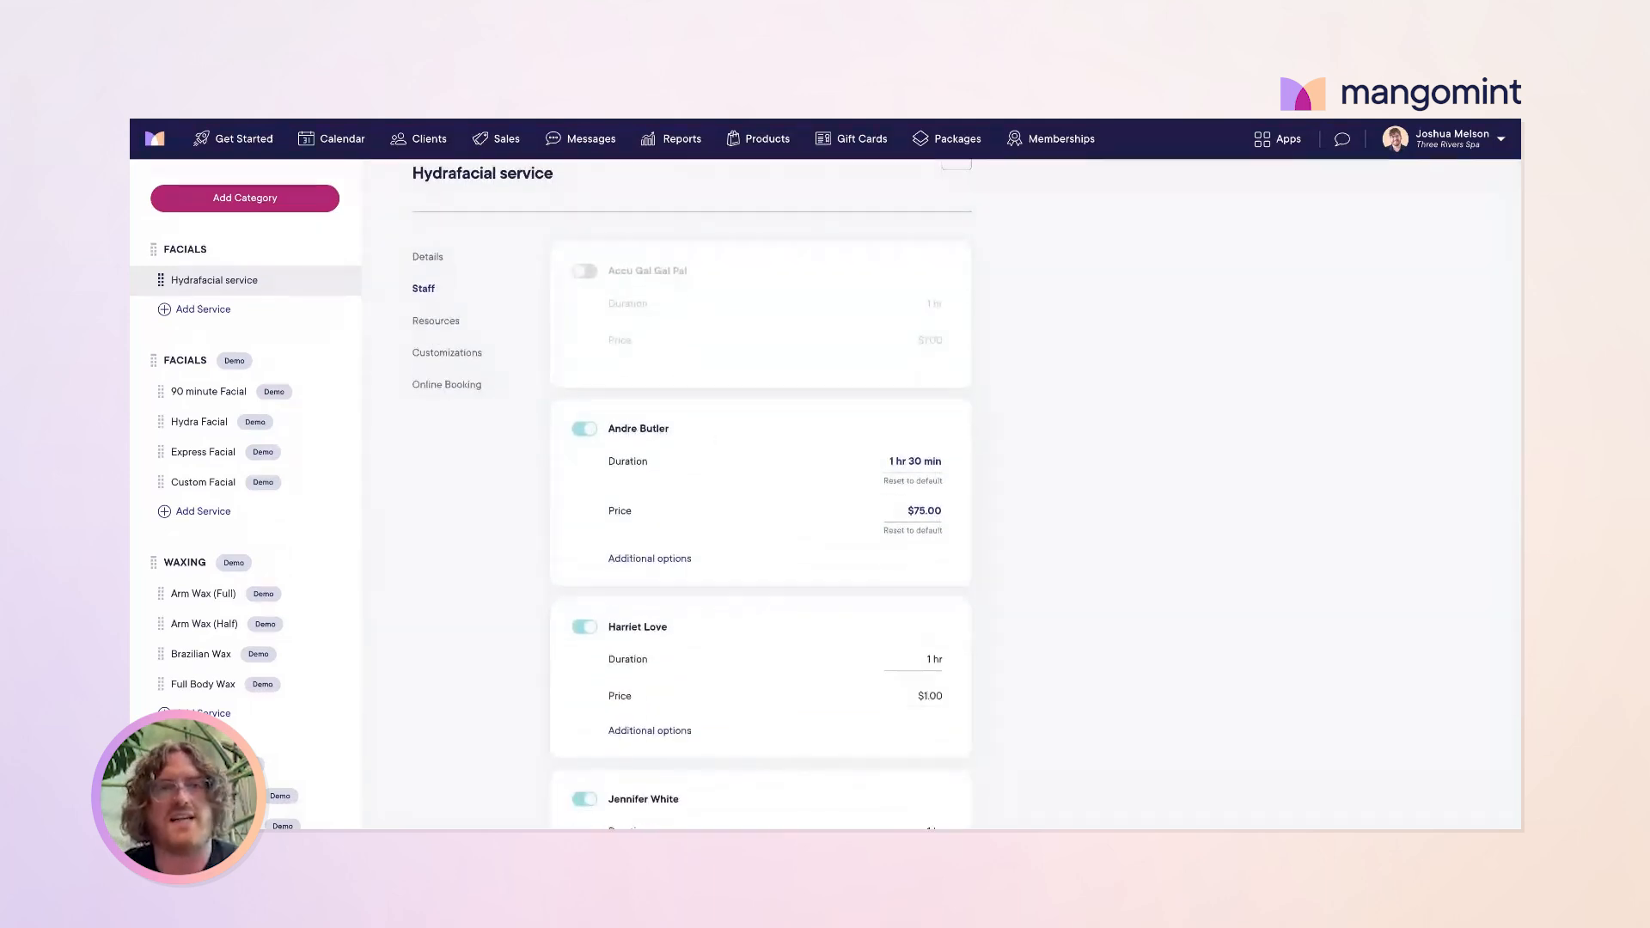
scroll(760, 494, "down", 1)
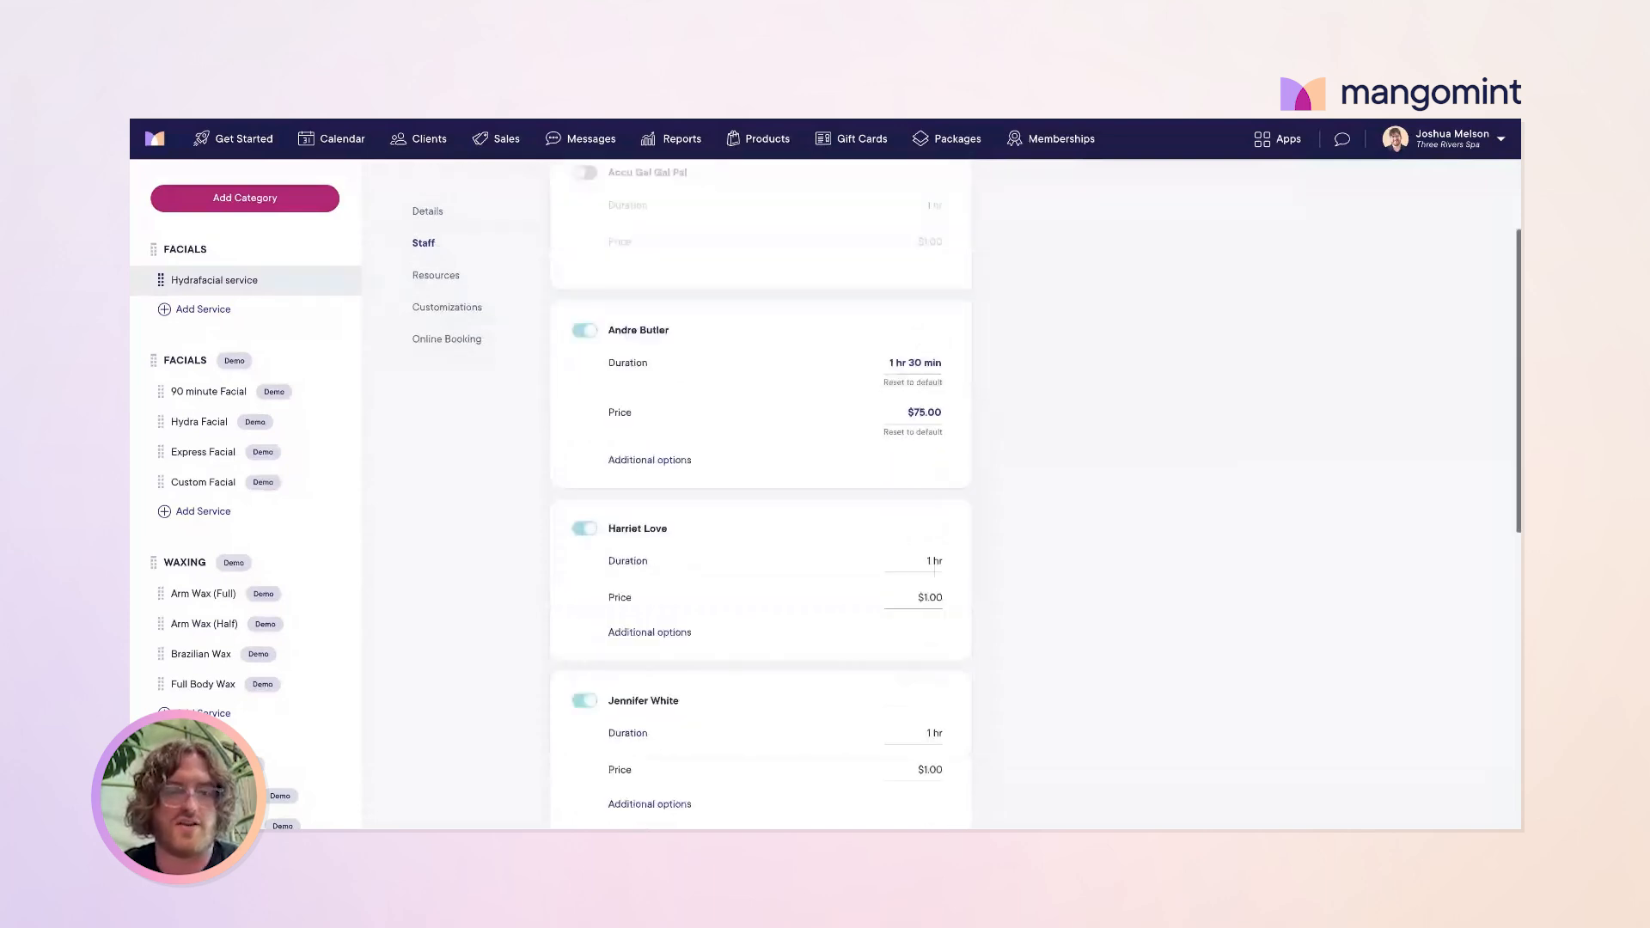
scroll(761, 494, "down", 5)
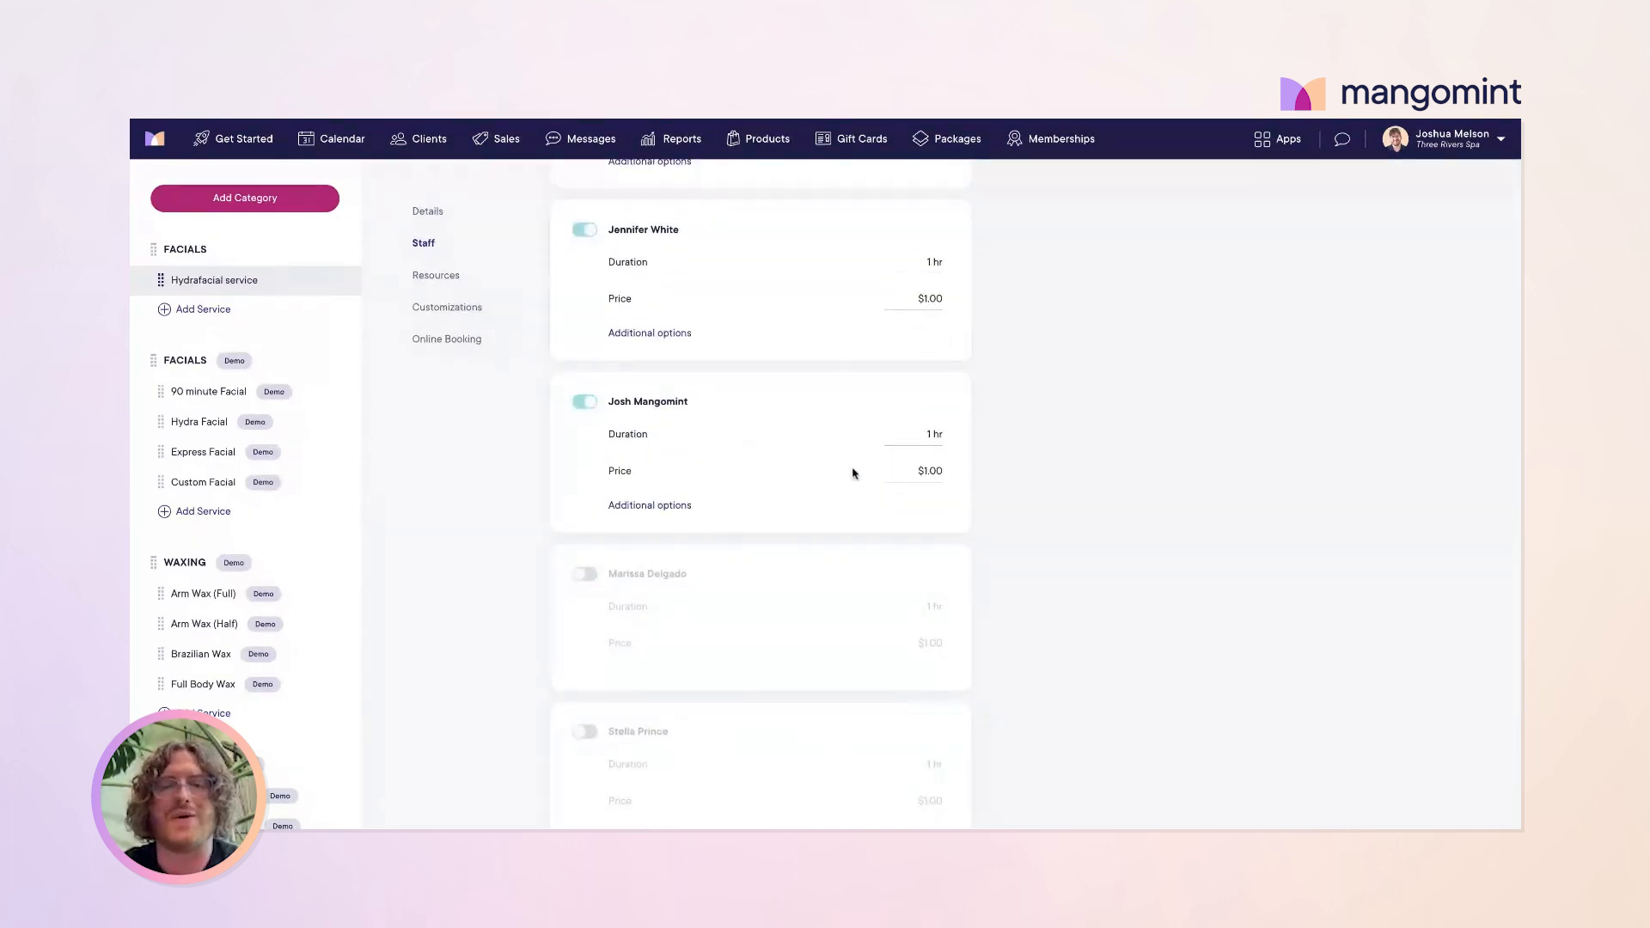
scroll(862, 433, "up", 1)
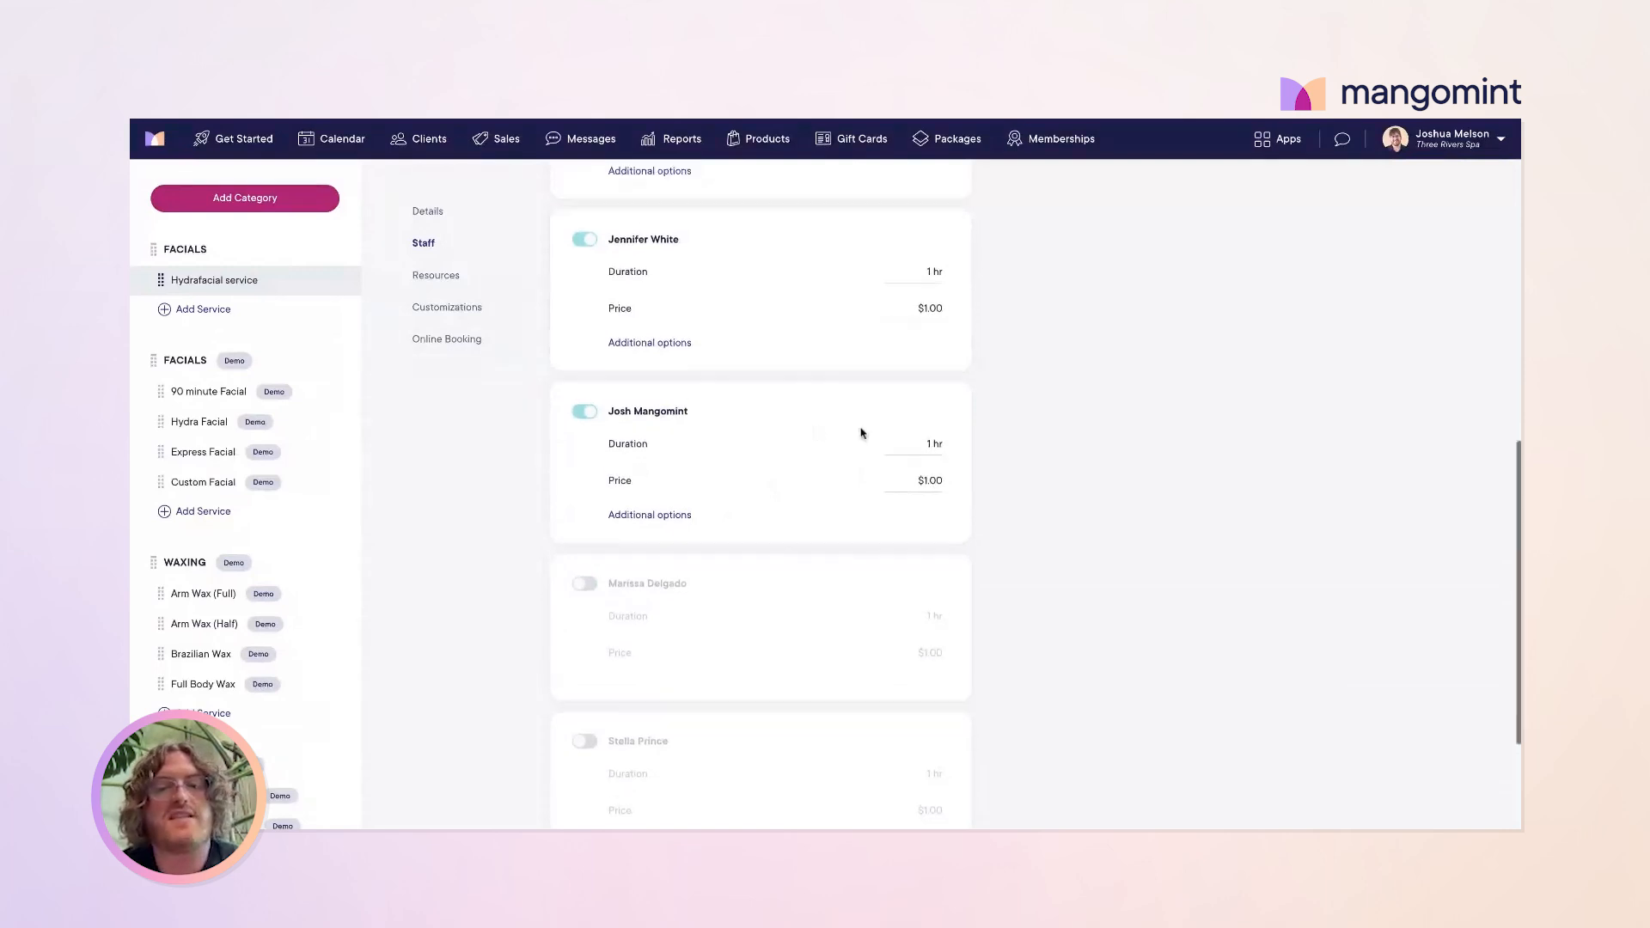
scroll(862, 433, "up", 2)
scroll(862, 431, "down", 1)
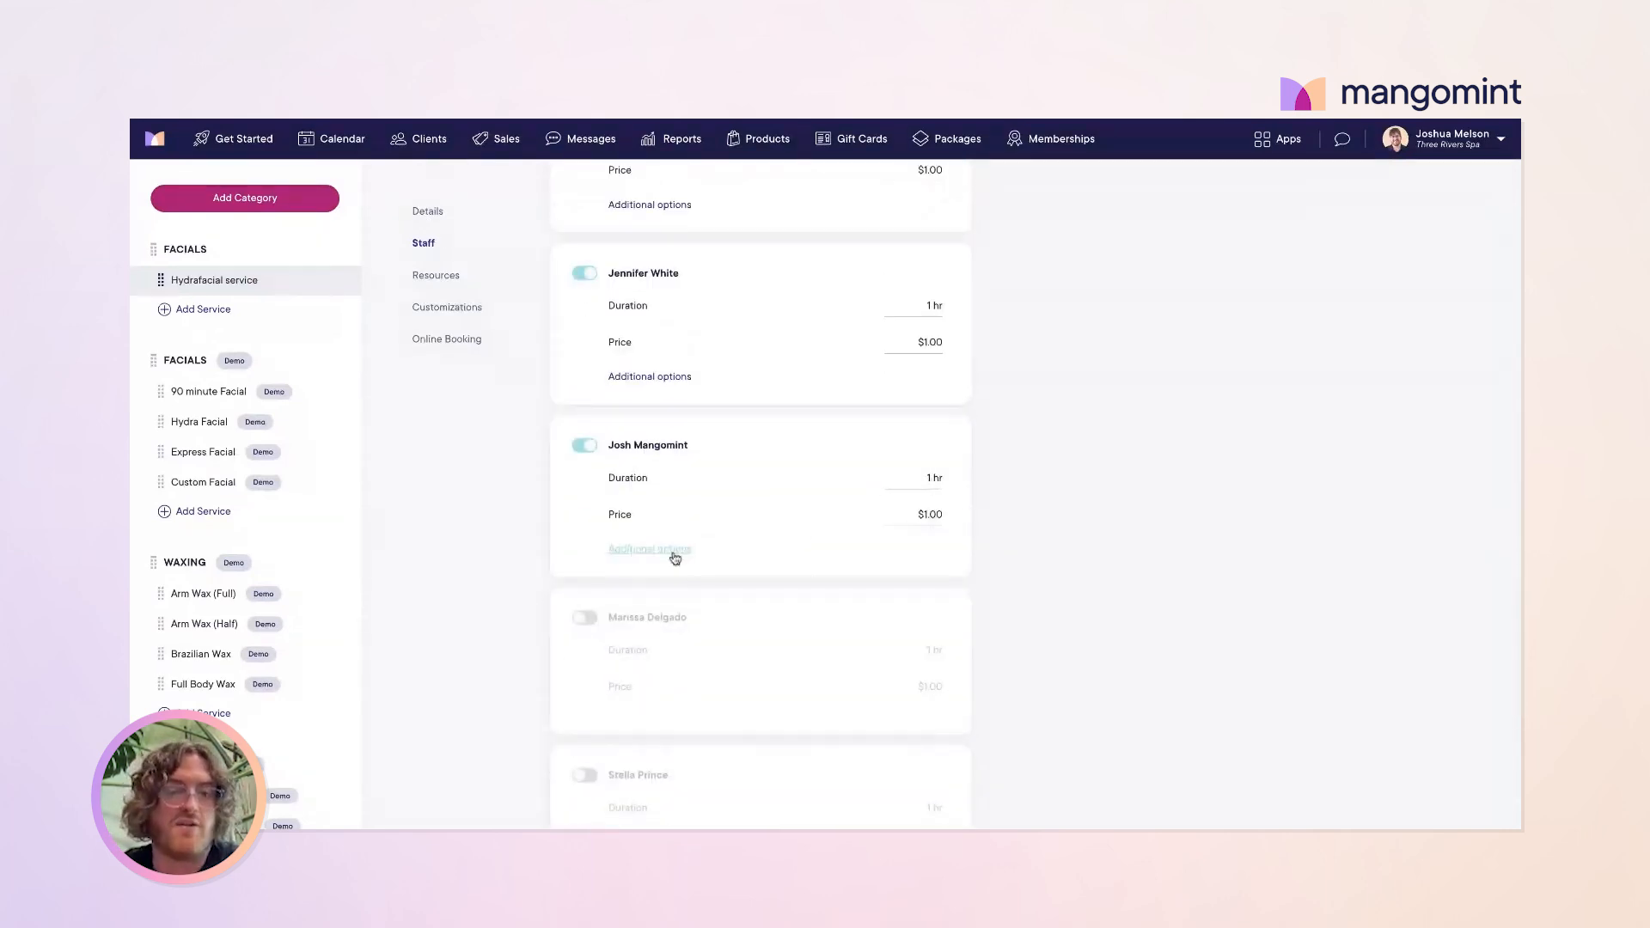
scroll(748, 471, "up", 4)
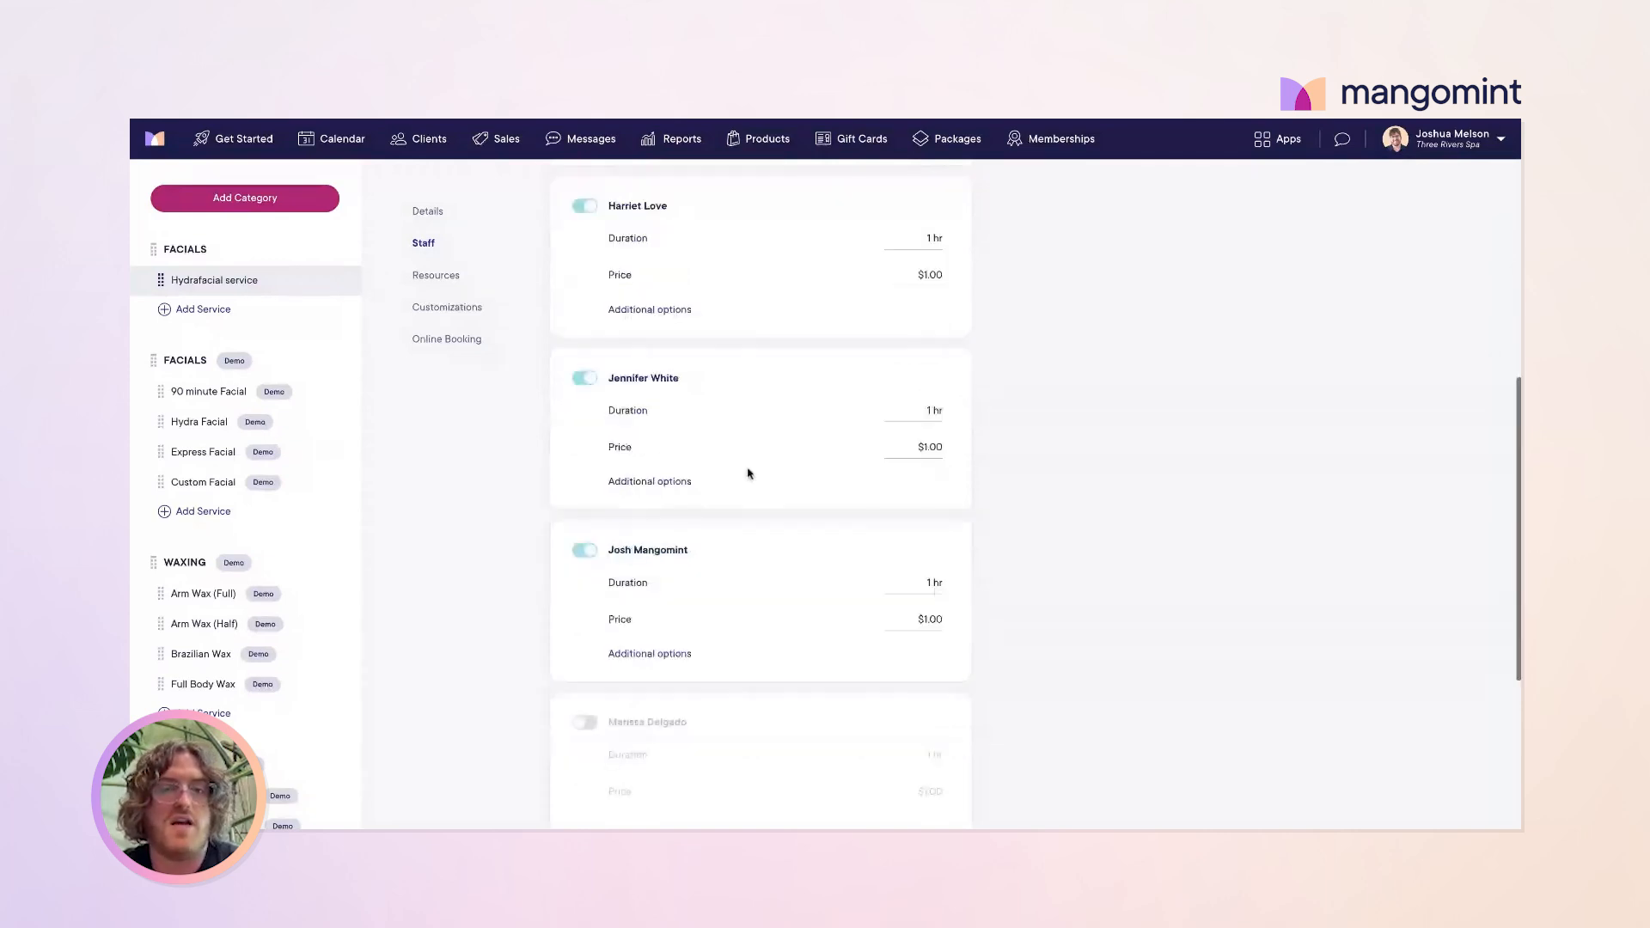
scroll(747, 473, "down", 4)
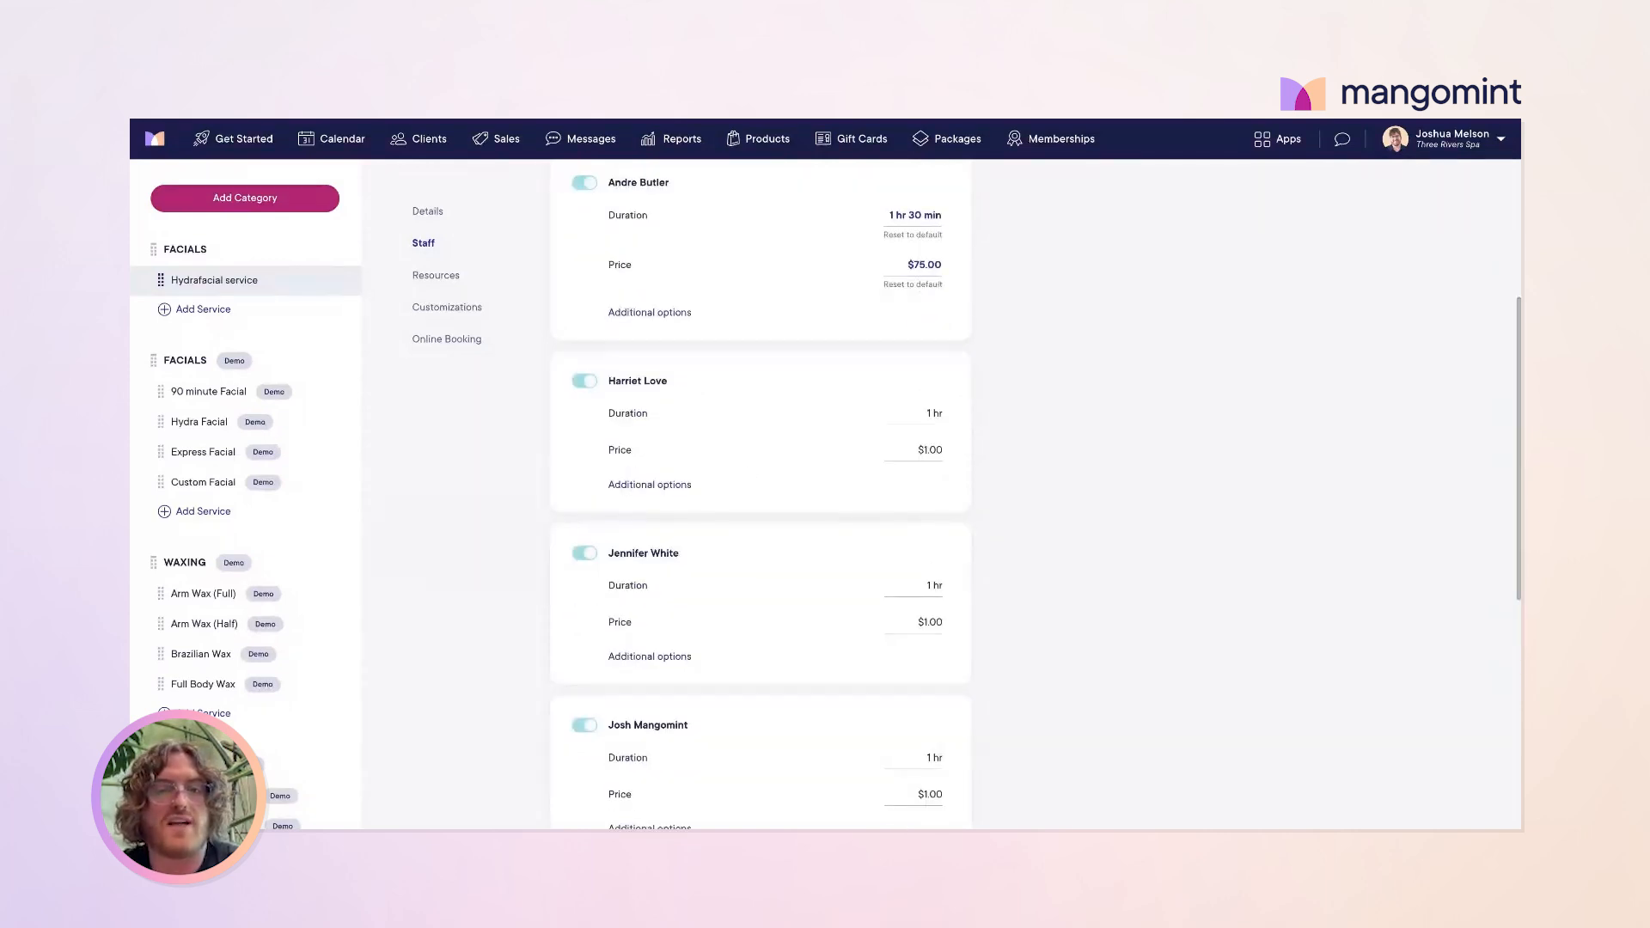
left_click(935, 484)
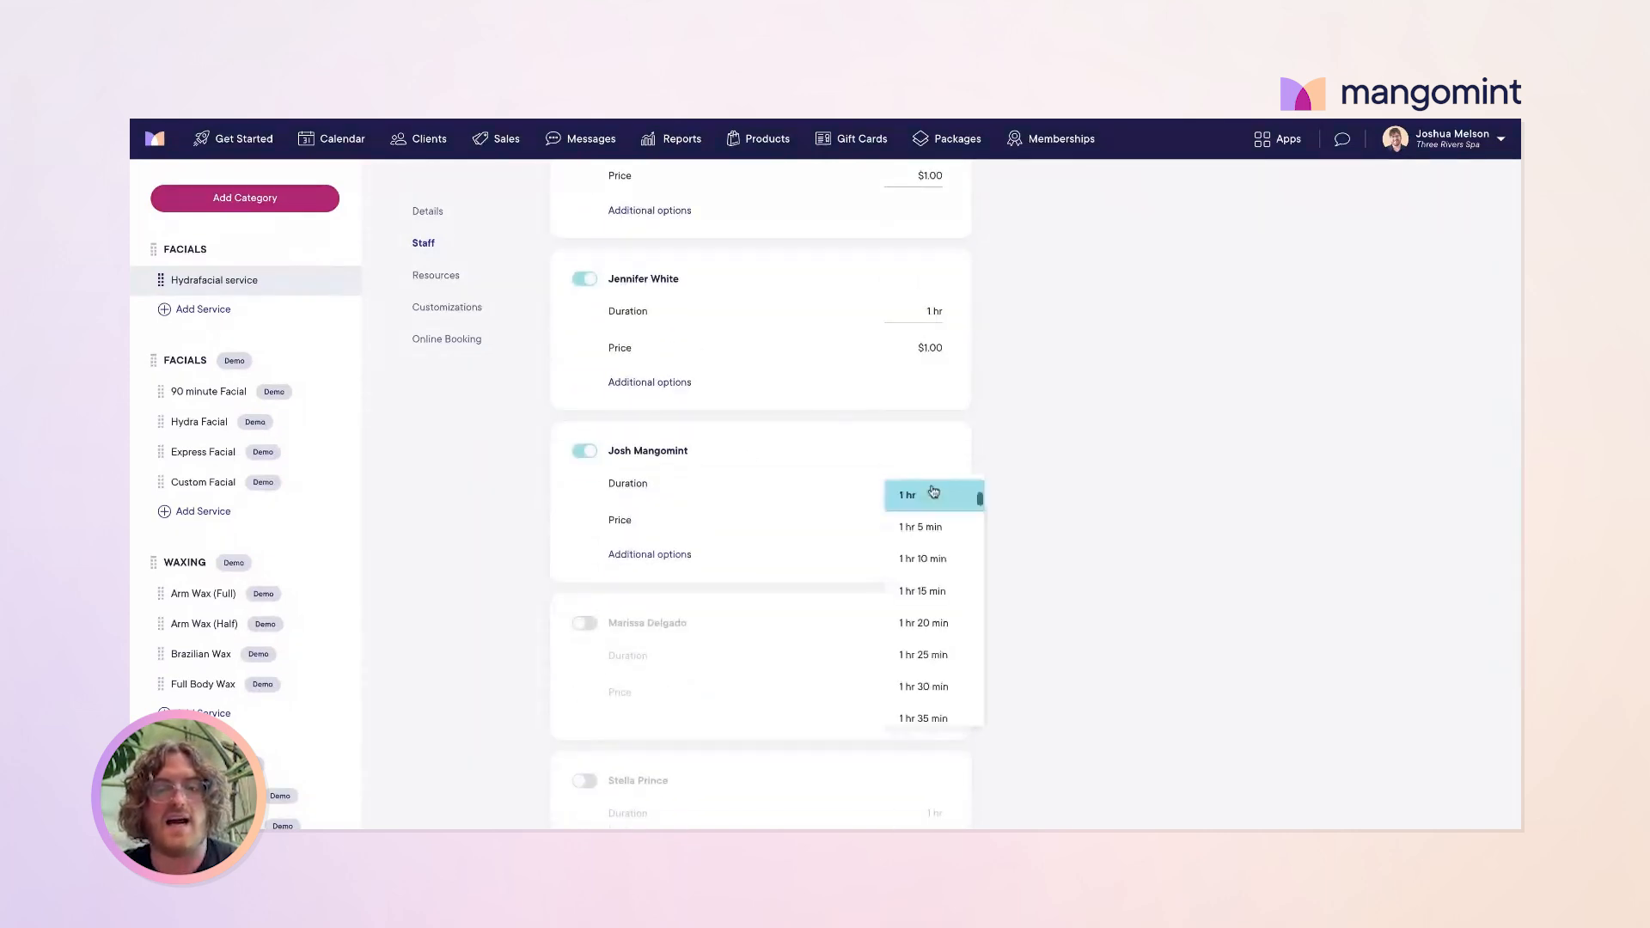
left_click(937, 630)
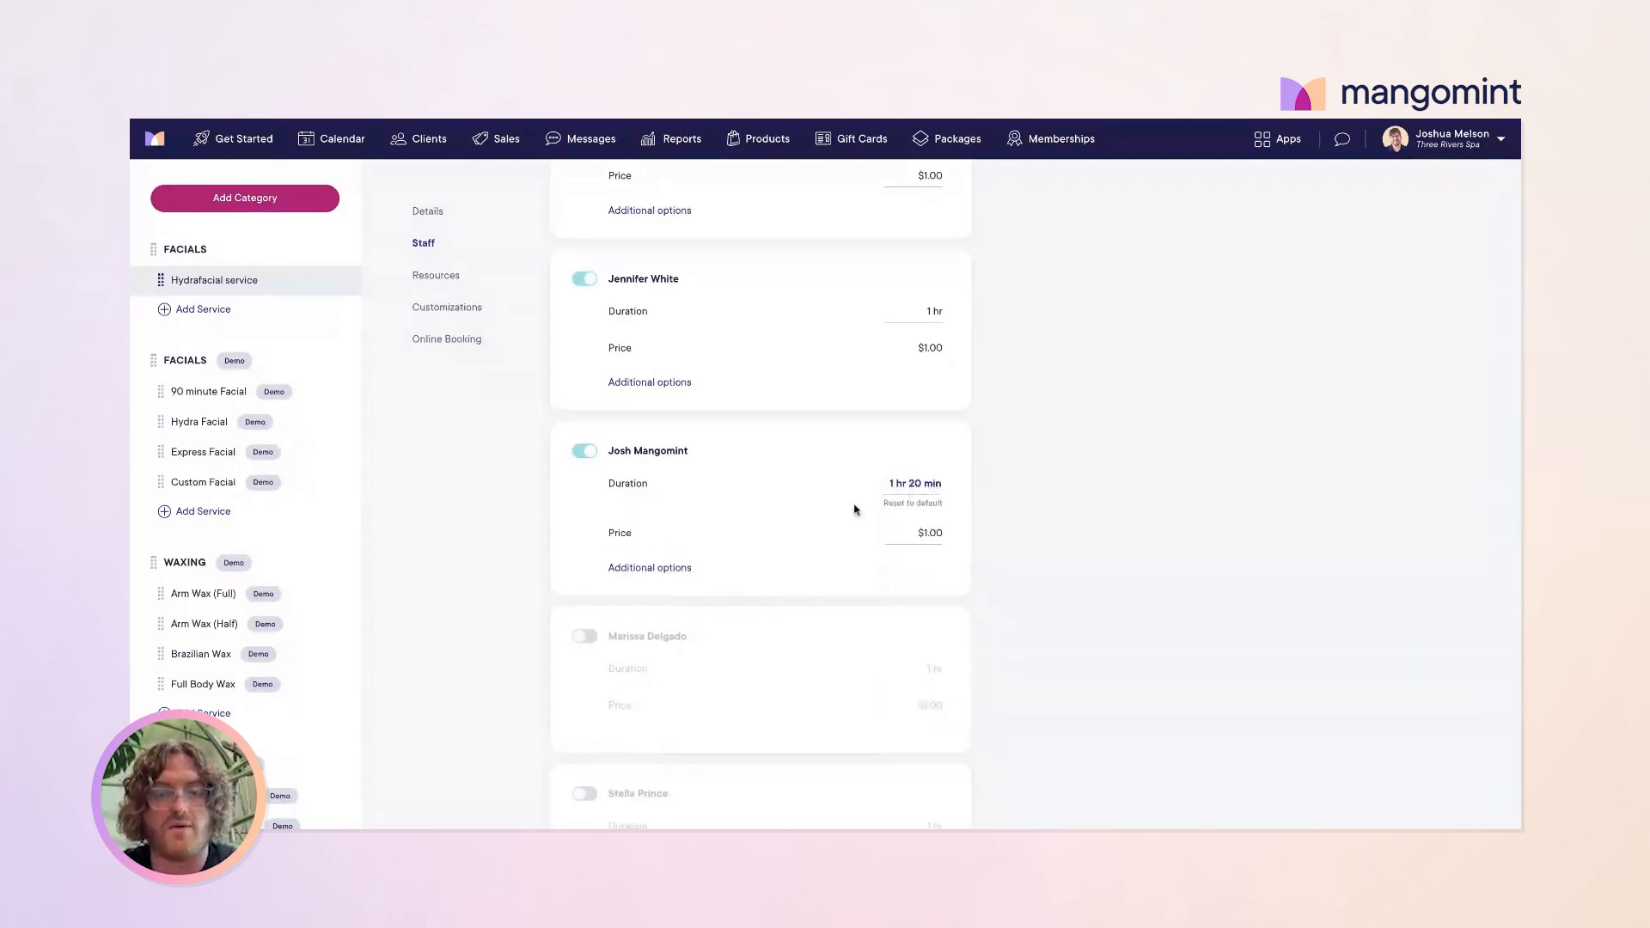
Step: Give that staff member a custom Hydrafacial price of $10.00
double_click(929, 534)
type("1")
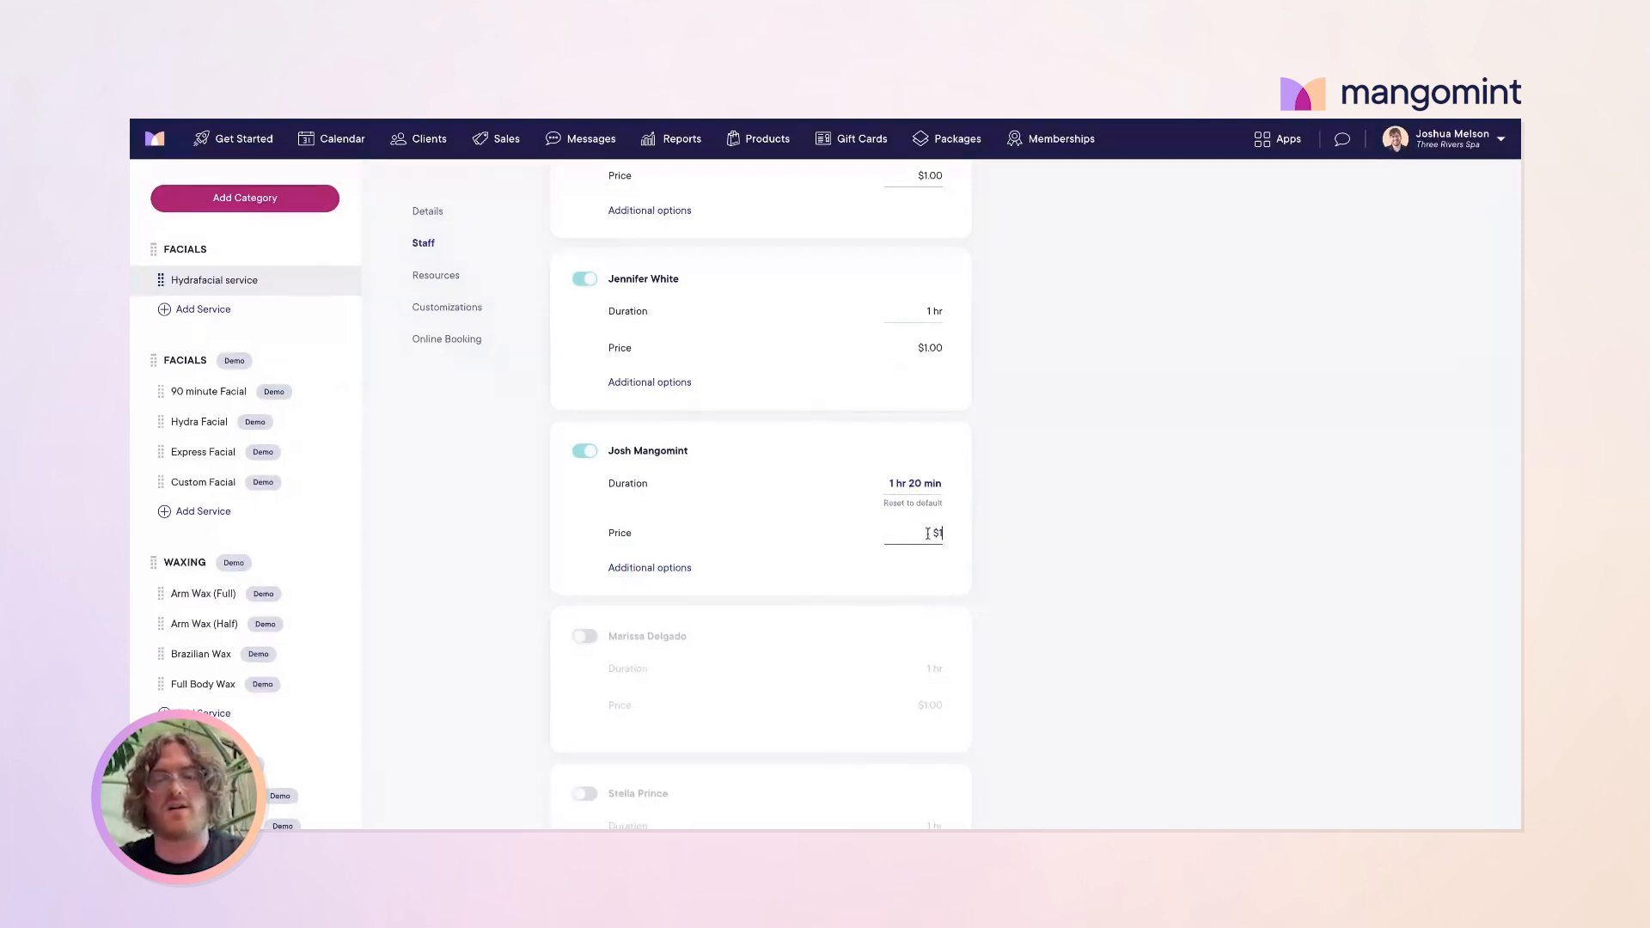
type("0.00")
left_click(819, 546)
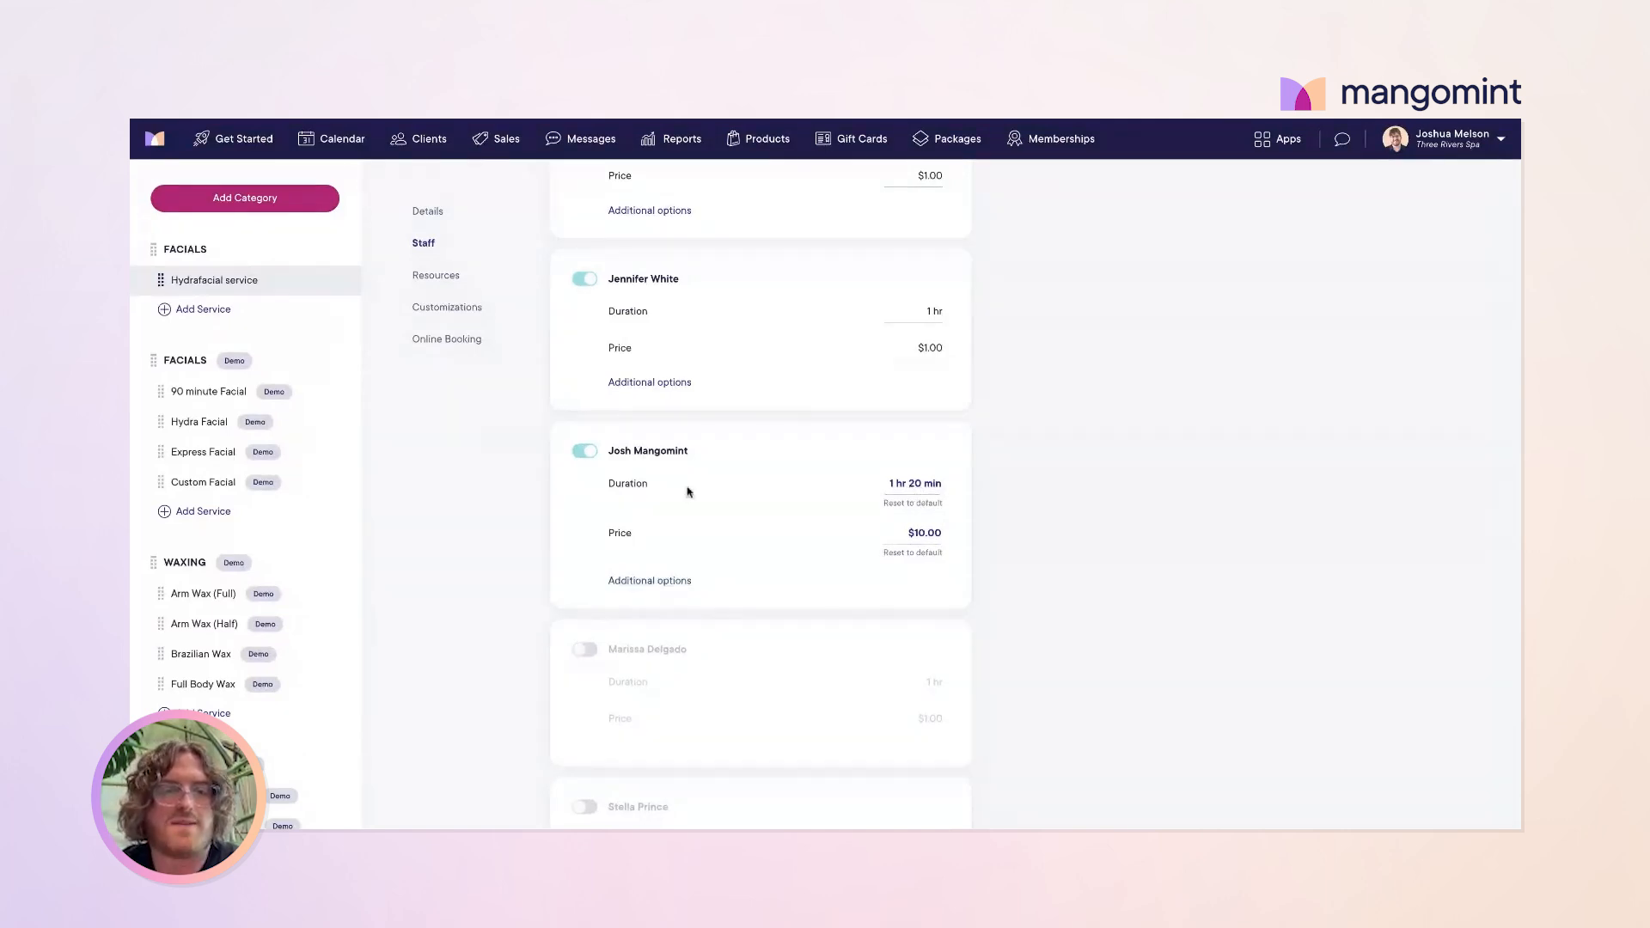
left_click(437, 276)
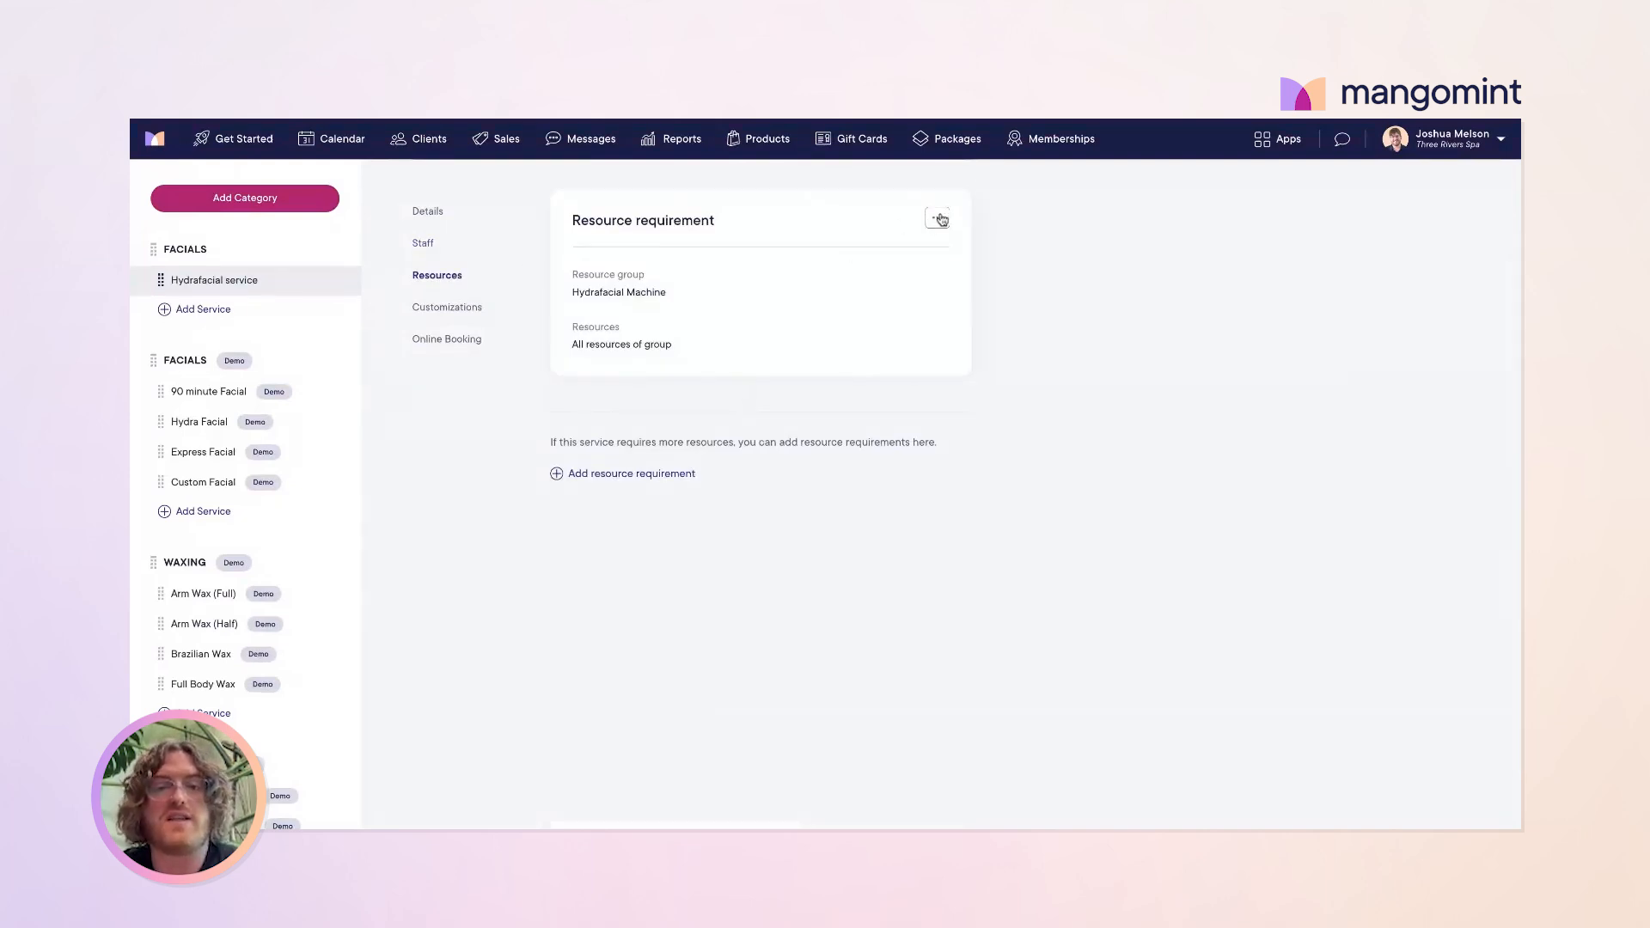
Step: Delete the service's existing resource requirement
left_click(941, 220)
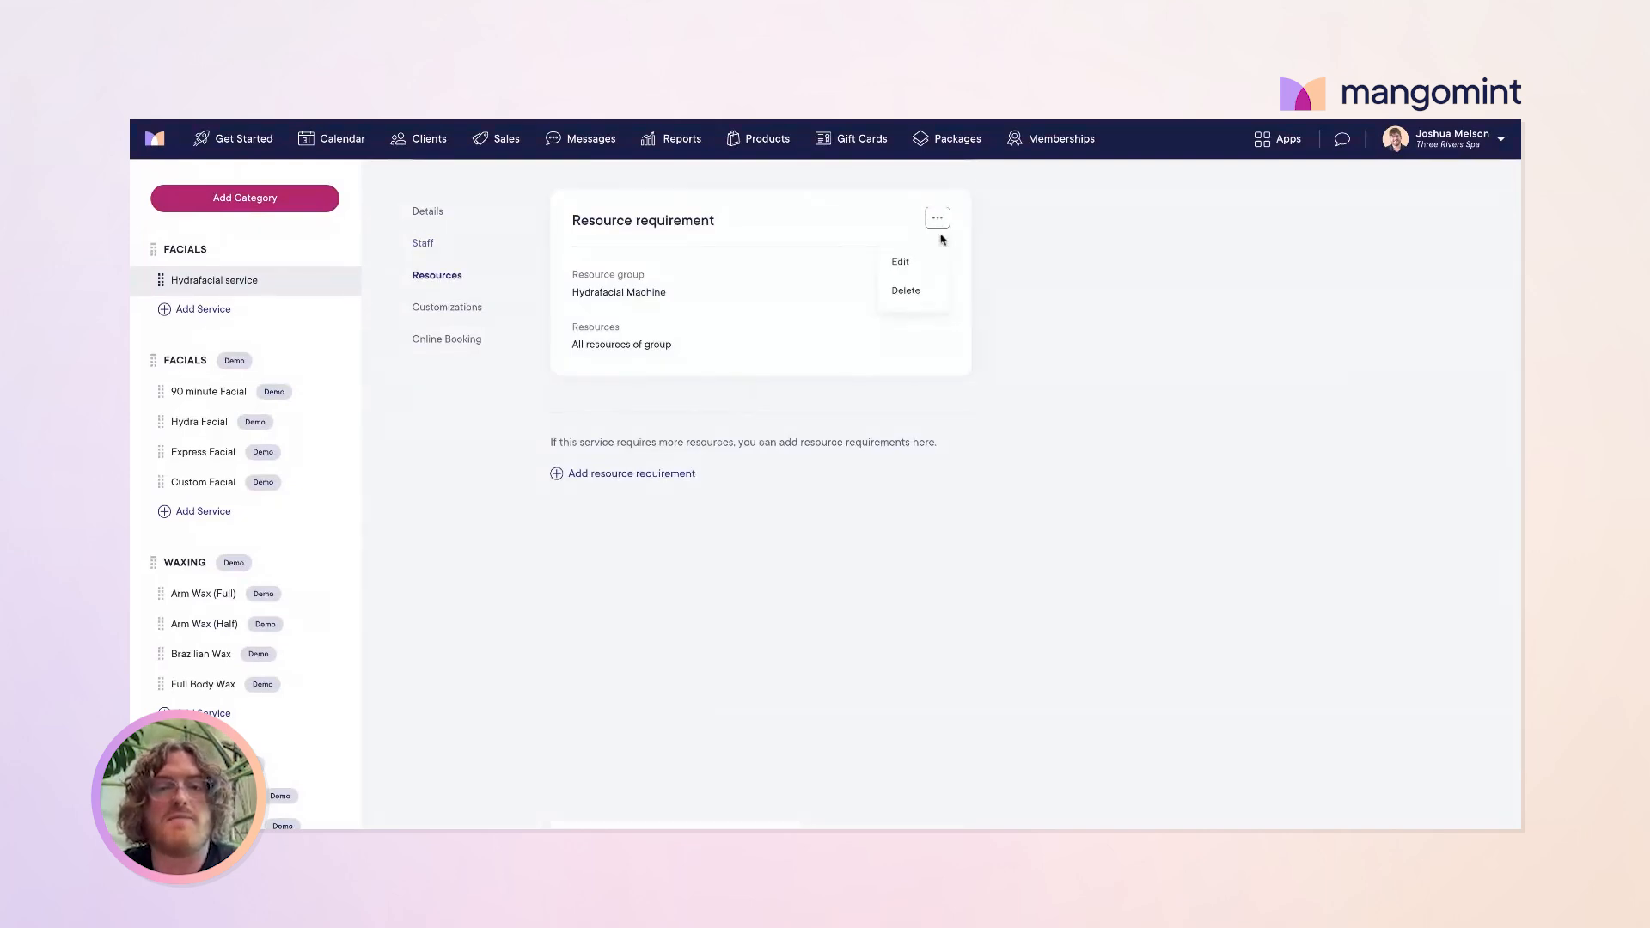
left_click(909, 292)
left_click(885, 508)
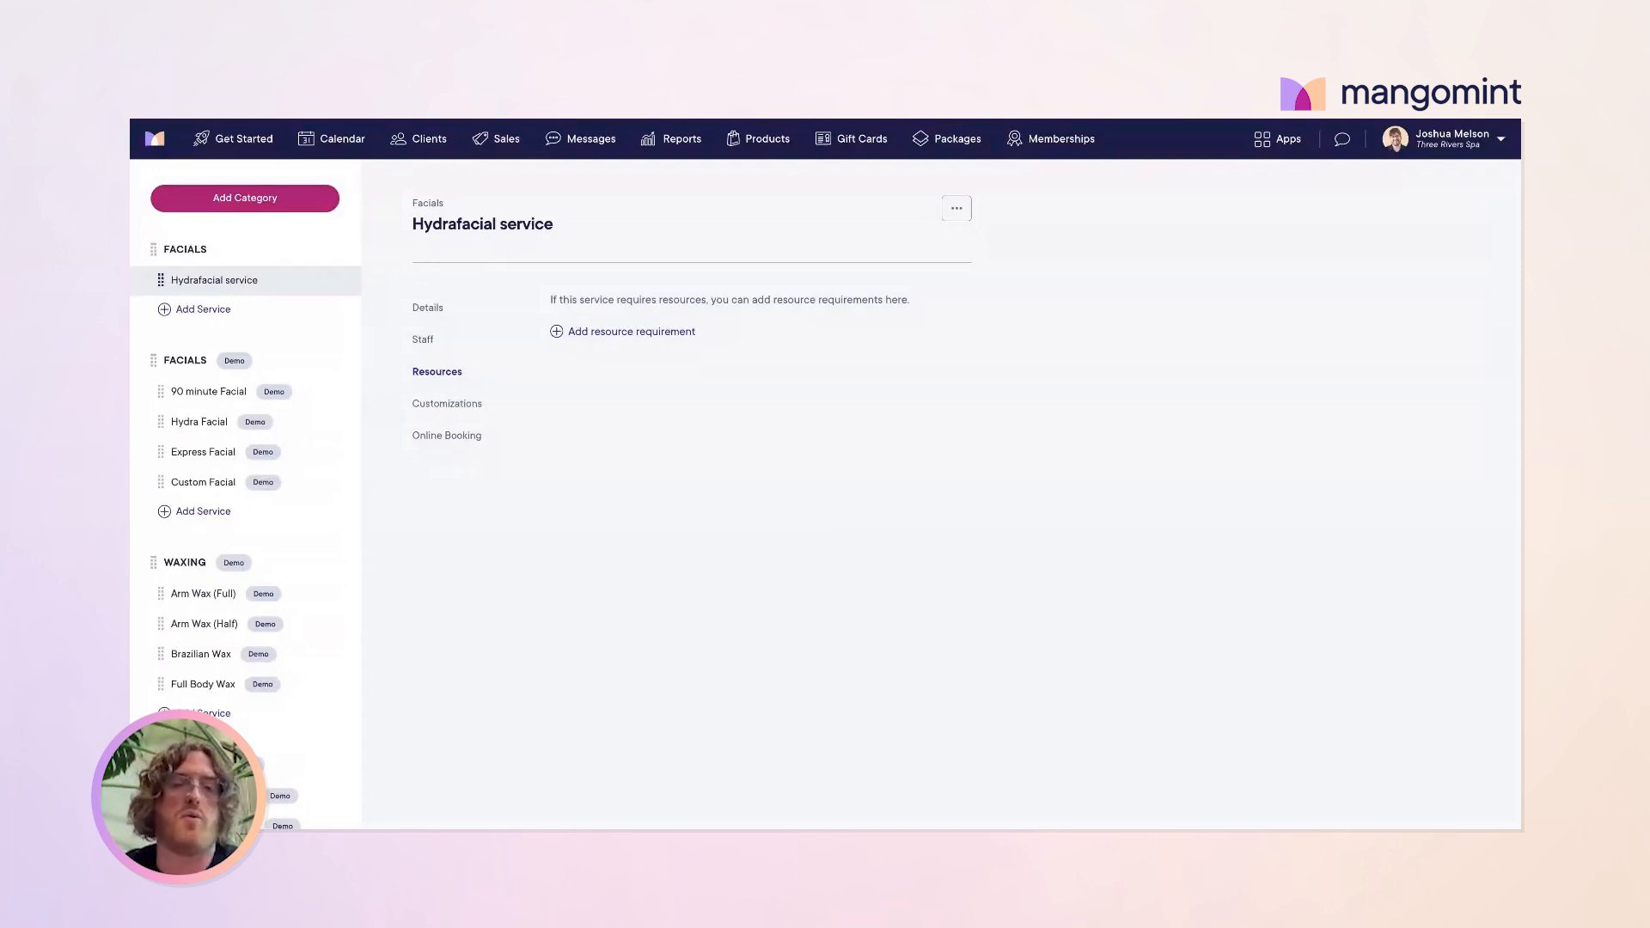
Step: Add and save a resource requirement for the Hydrafacial Machine group, allowing all its resources
left_click(621, 333)
left_click(681, 454)
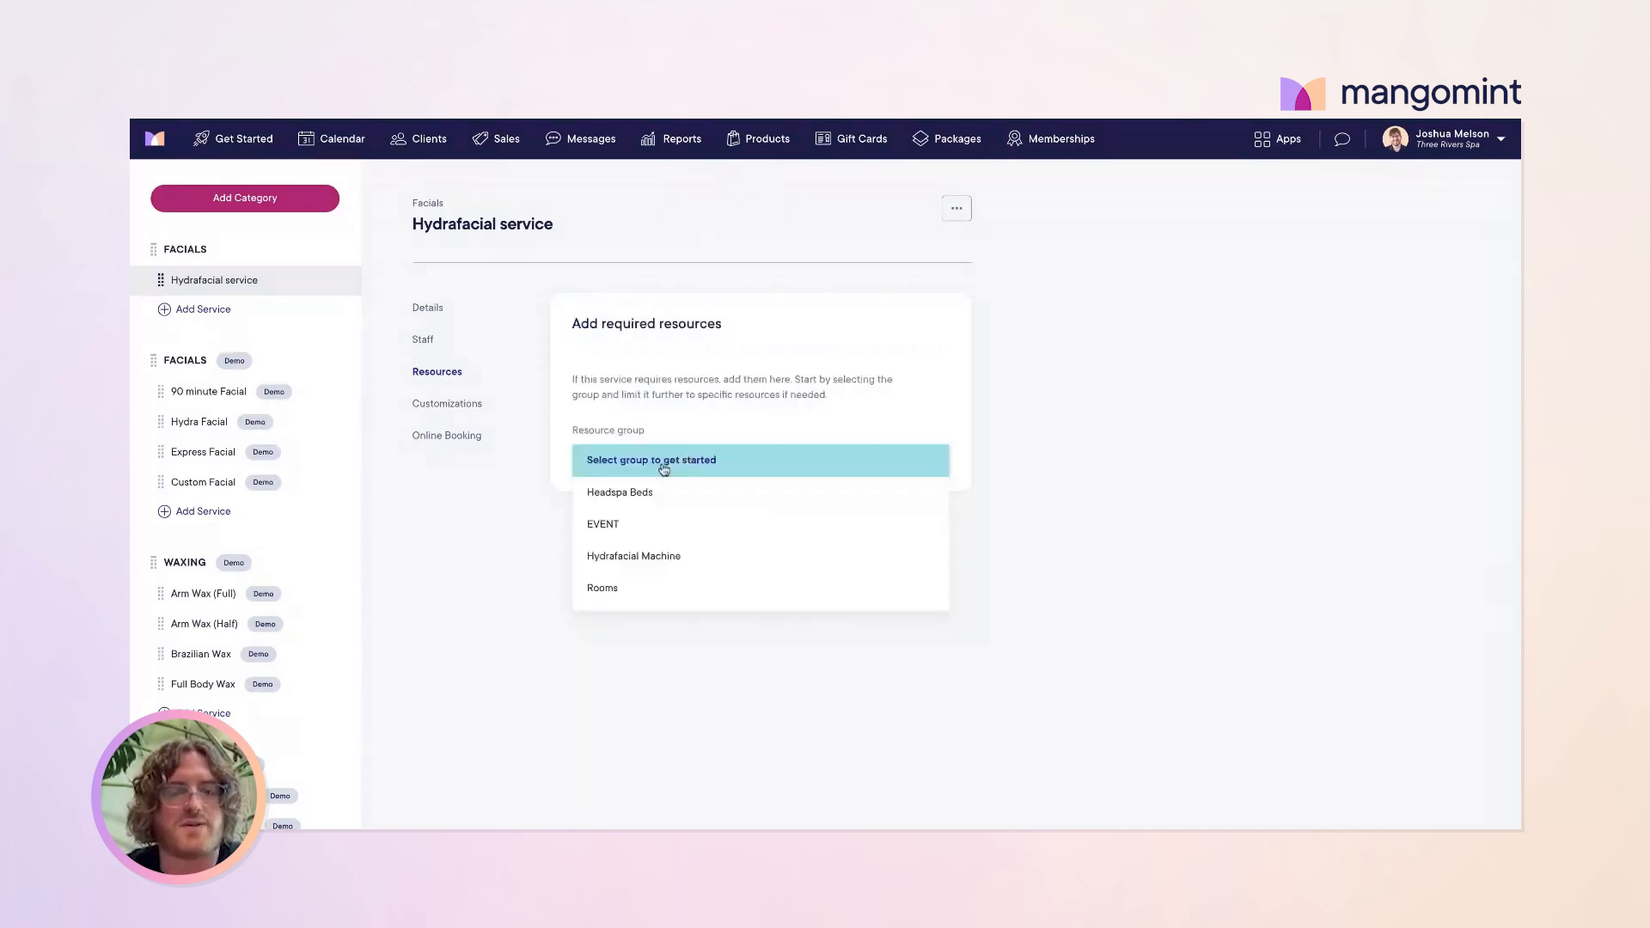
left_click(652, 569)
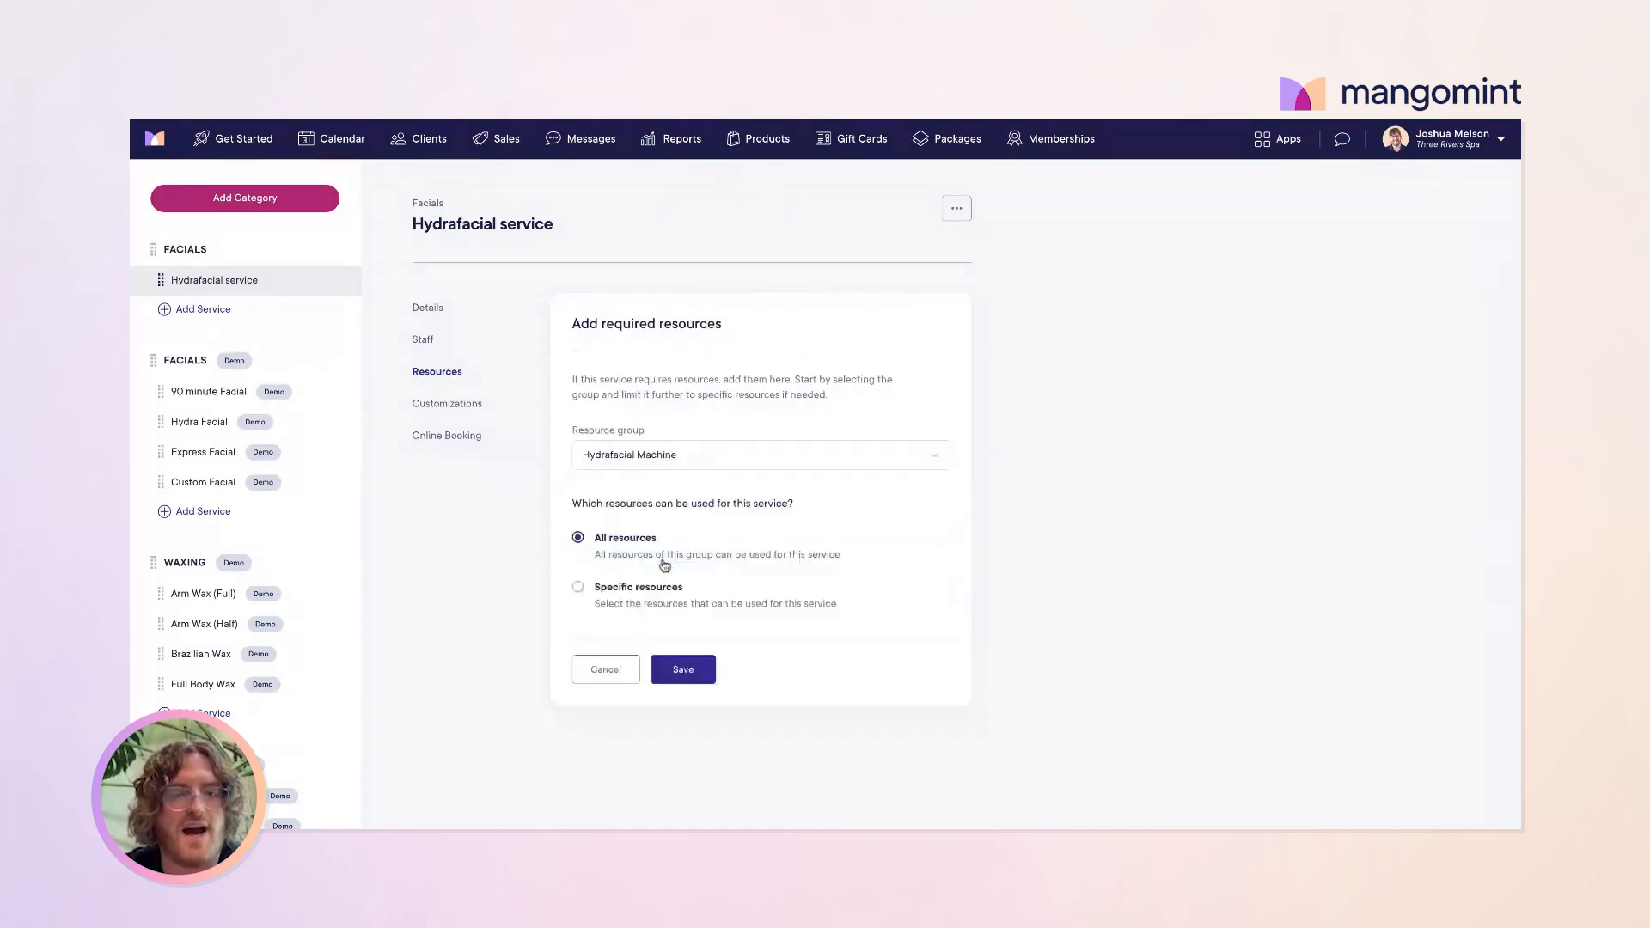
left_click(684, 668)
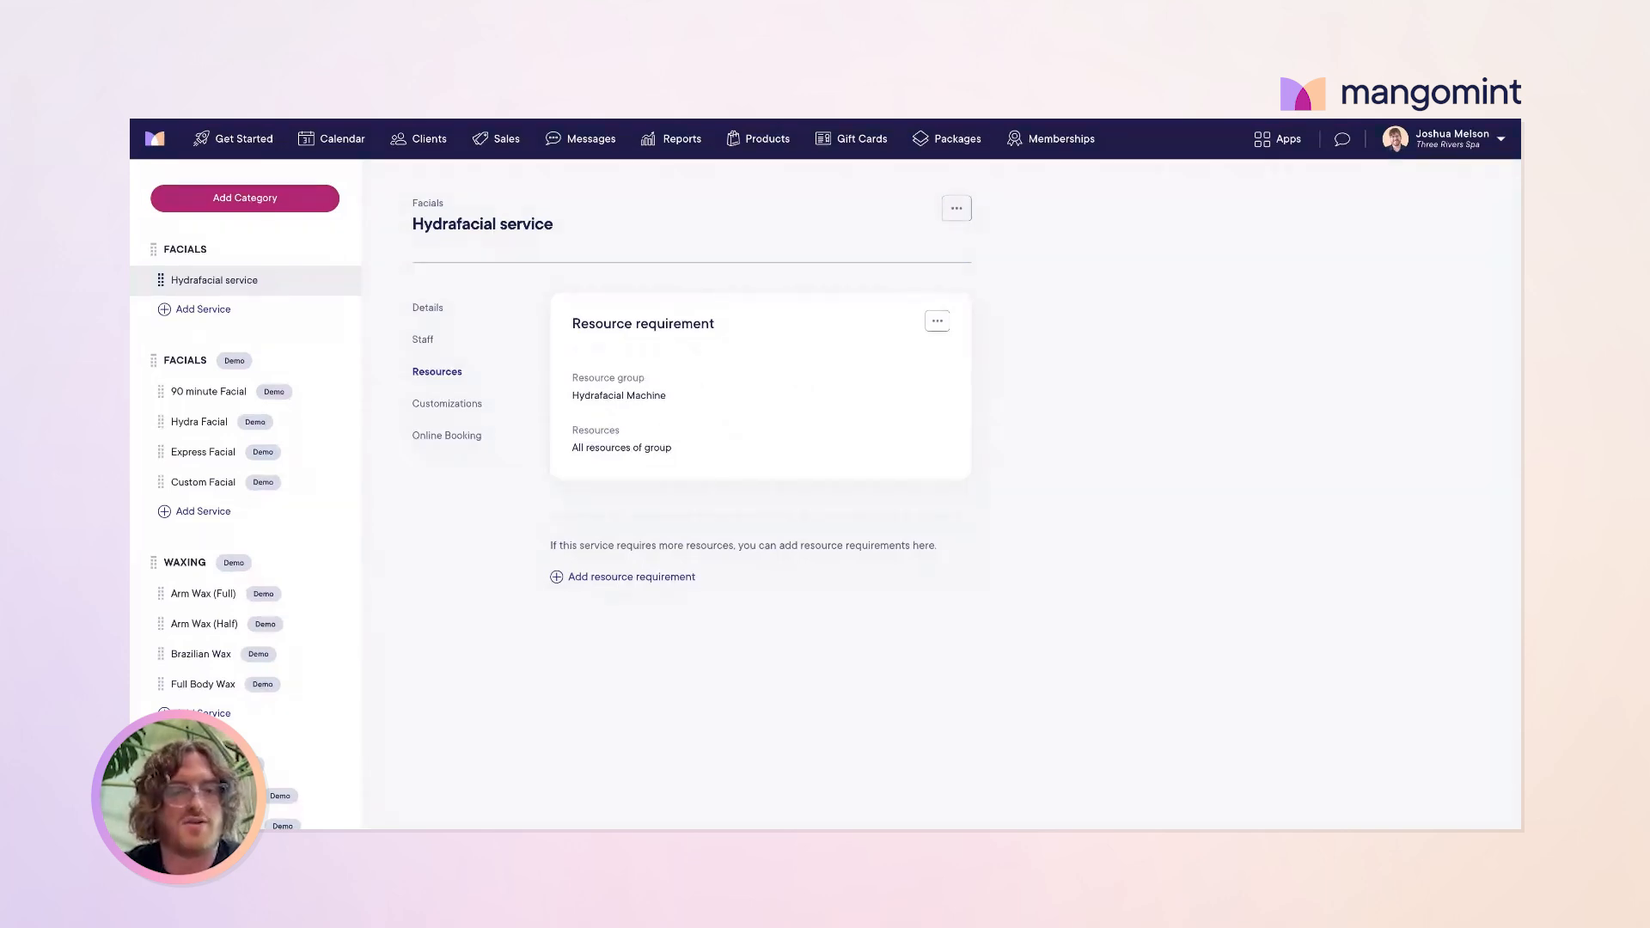
Step: Edit the MT101 option group under Customizations and open its Jelly Mask option
left_click(438, 406)
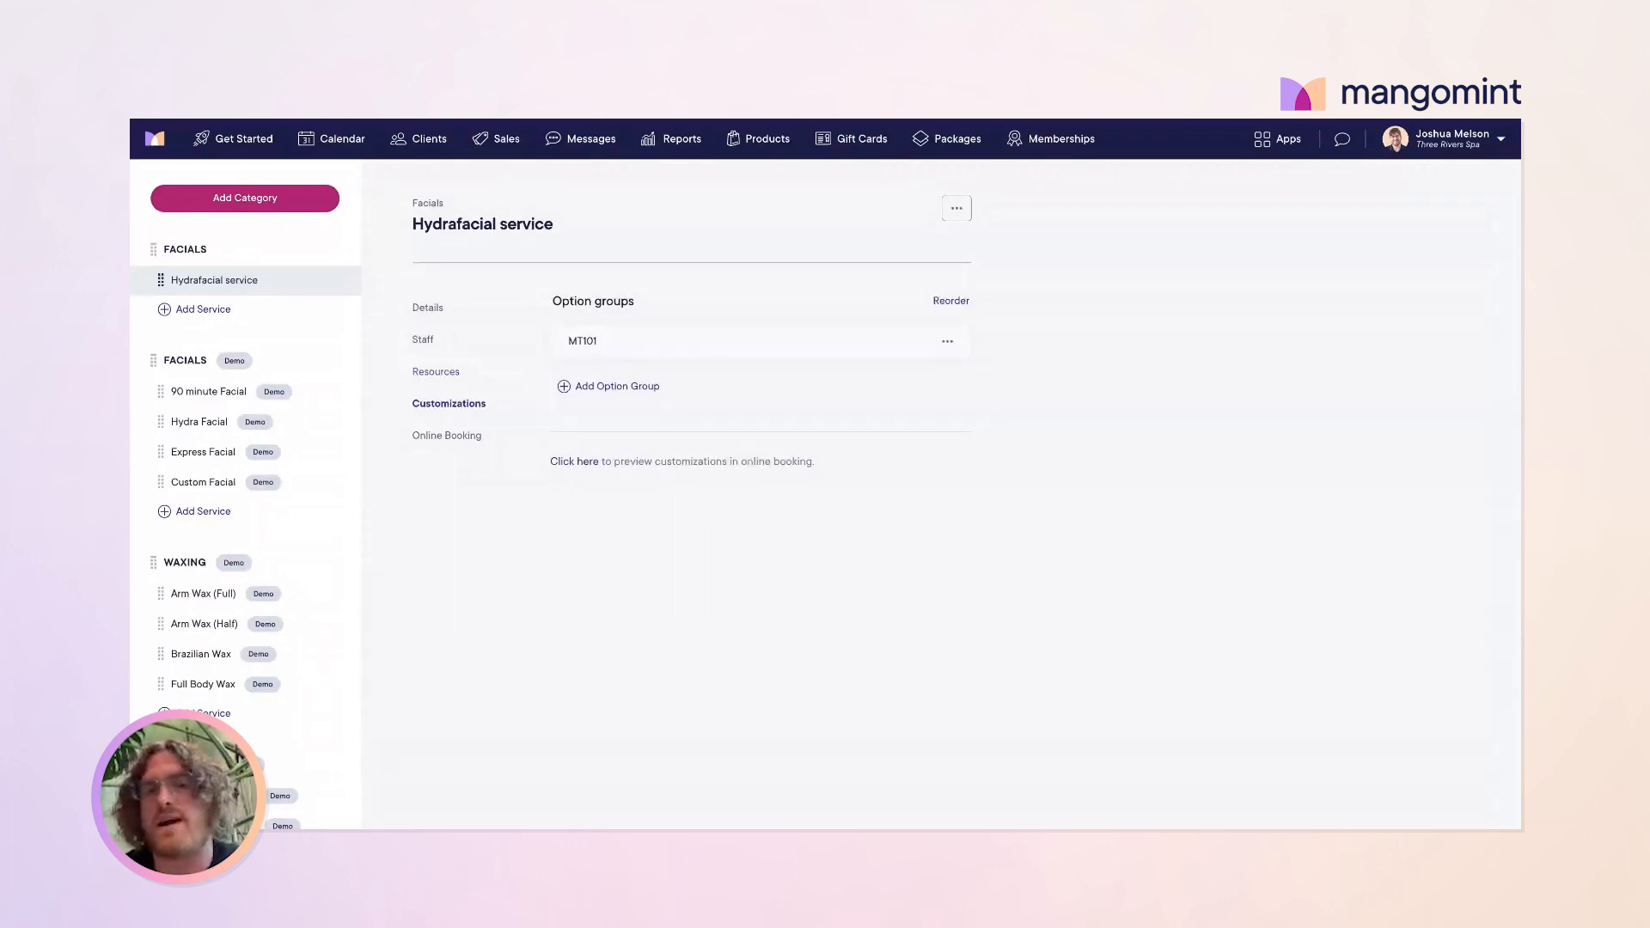
left_click(613, 345)
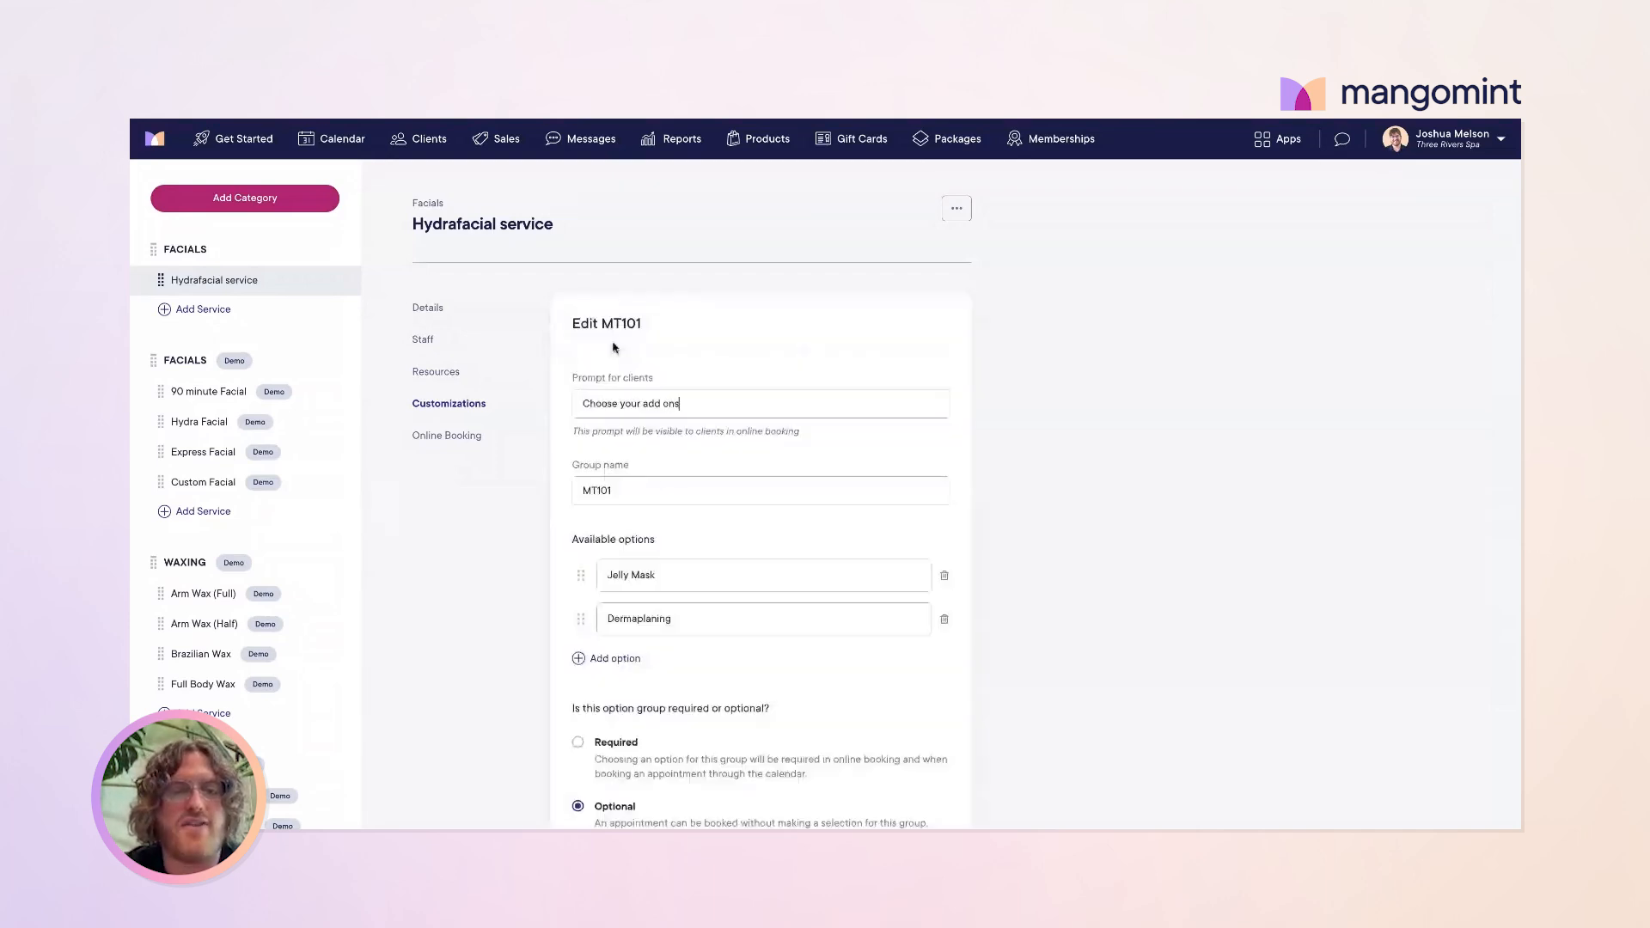
scroll(616, 430, "down", 2)
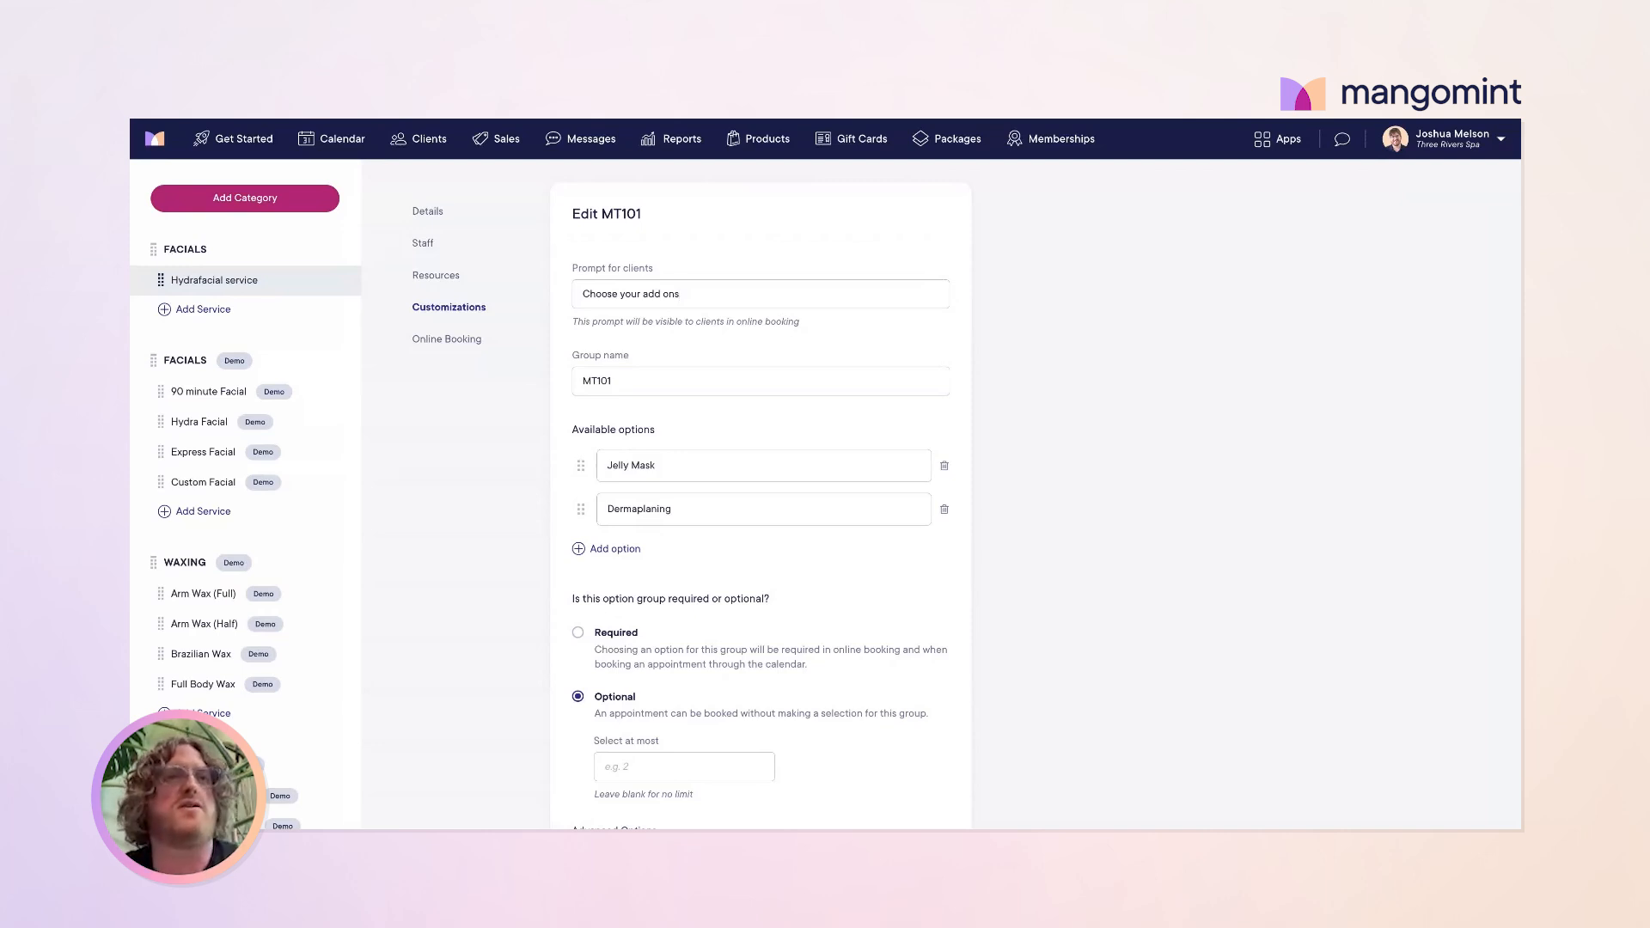
left_click(705, 476)
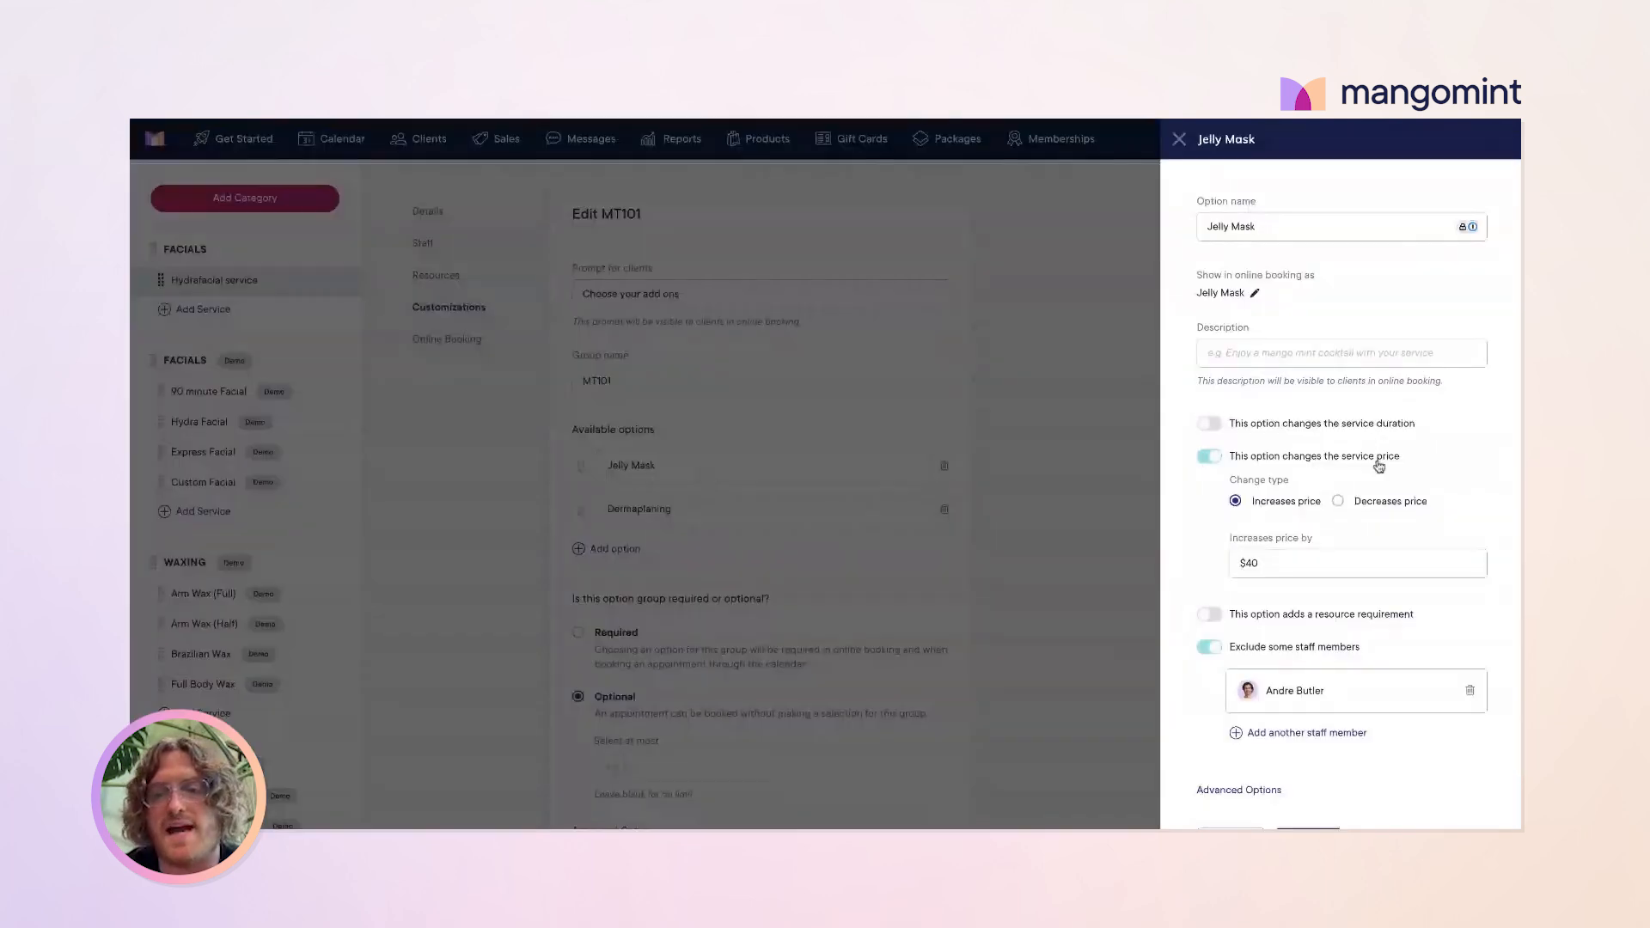
Step: Make Jelly Mask increase the service duration by 15 min, then save the MT101 group
scroll(1377, 468, "down", 2)
left_click(1279, 502)
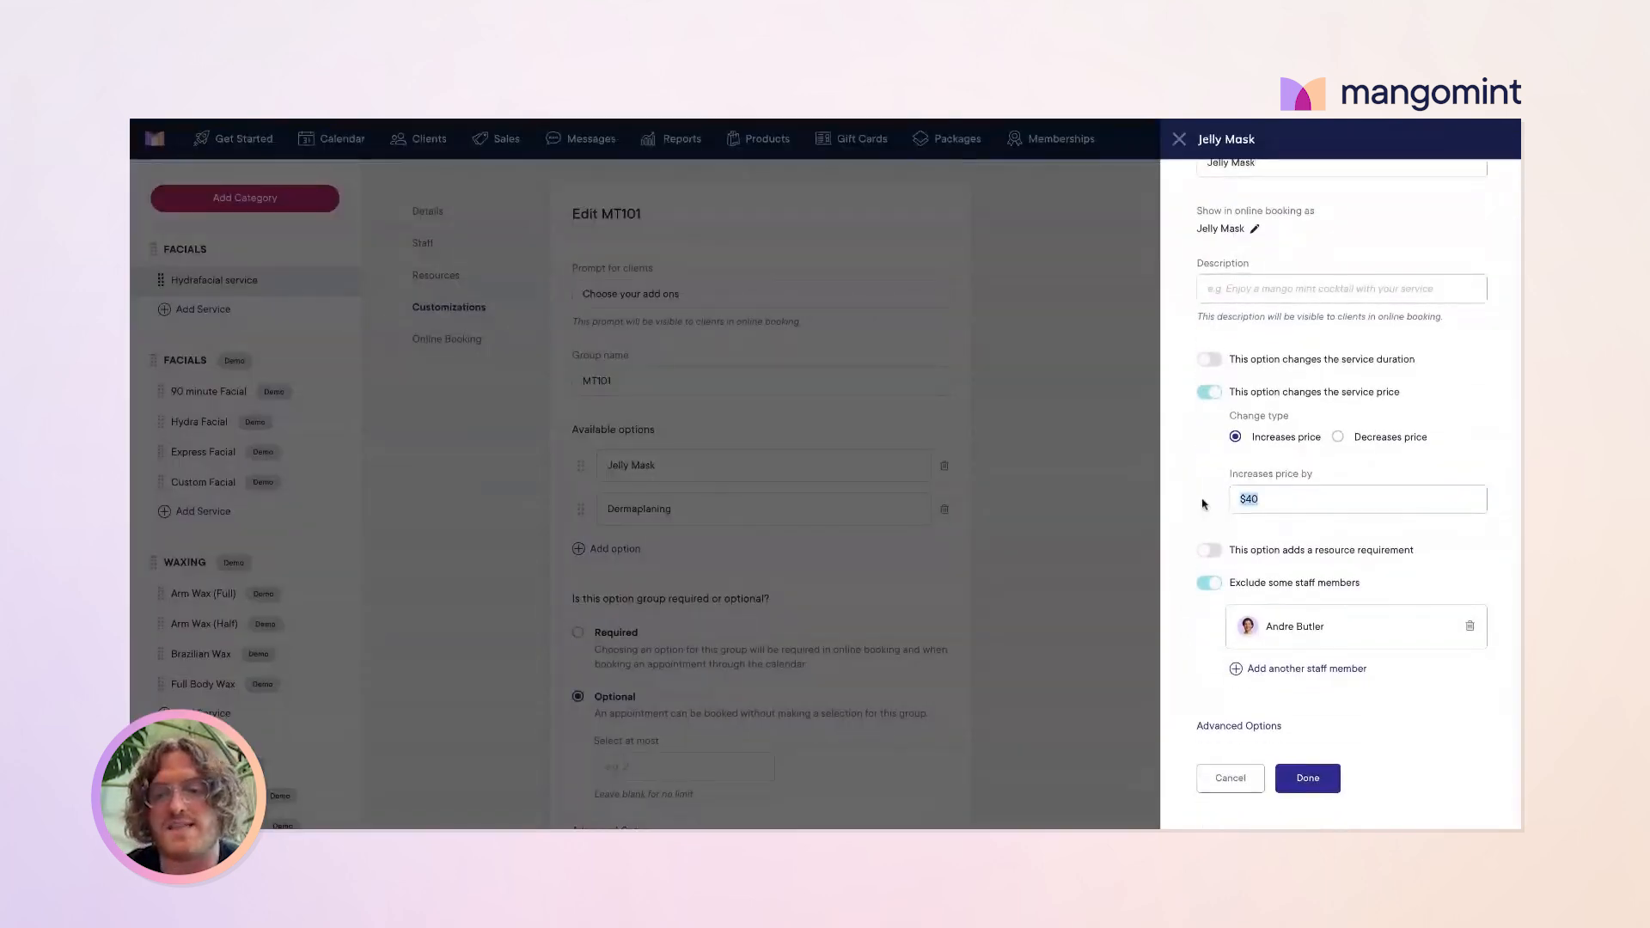
scroll(1284, 482, "down", 1)
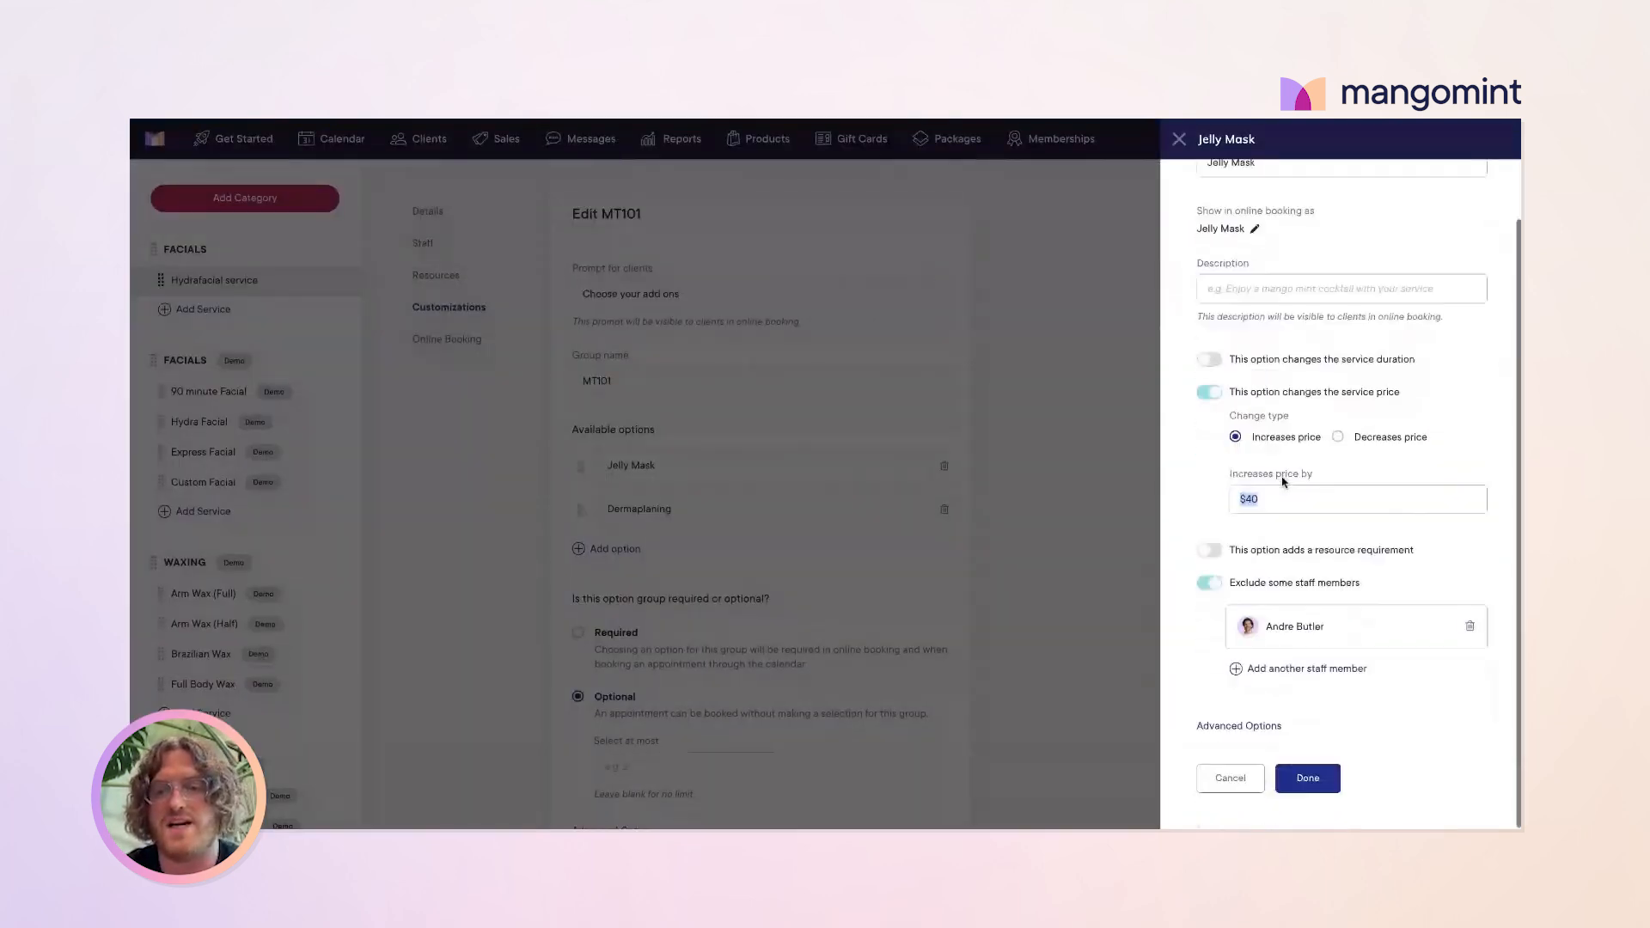
left_click(1209, 359)
left_click(1350, 479)
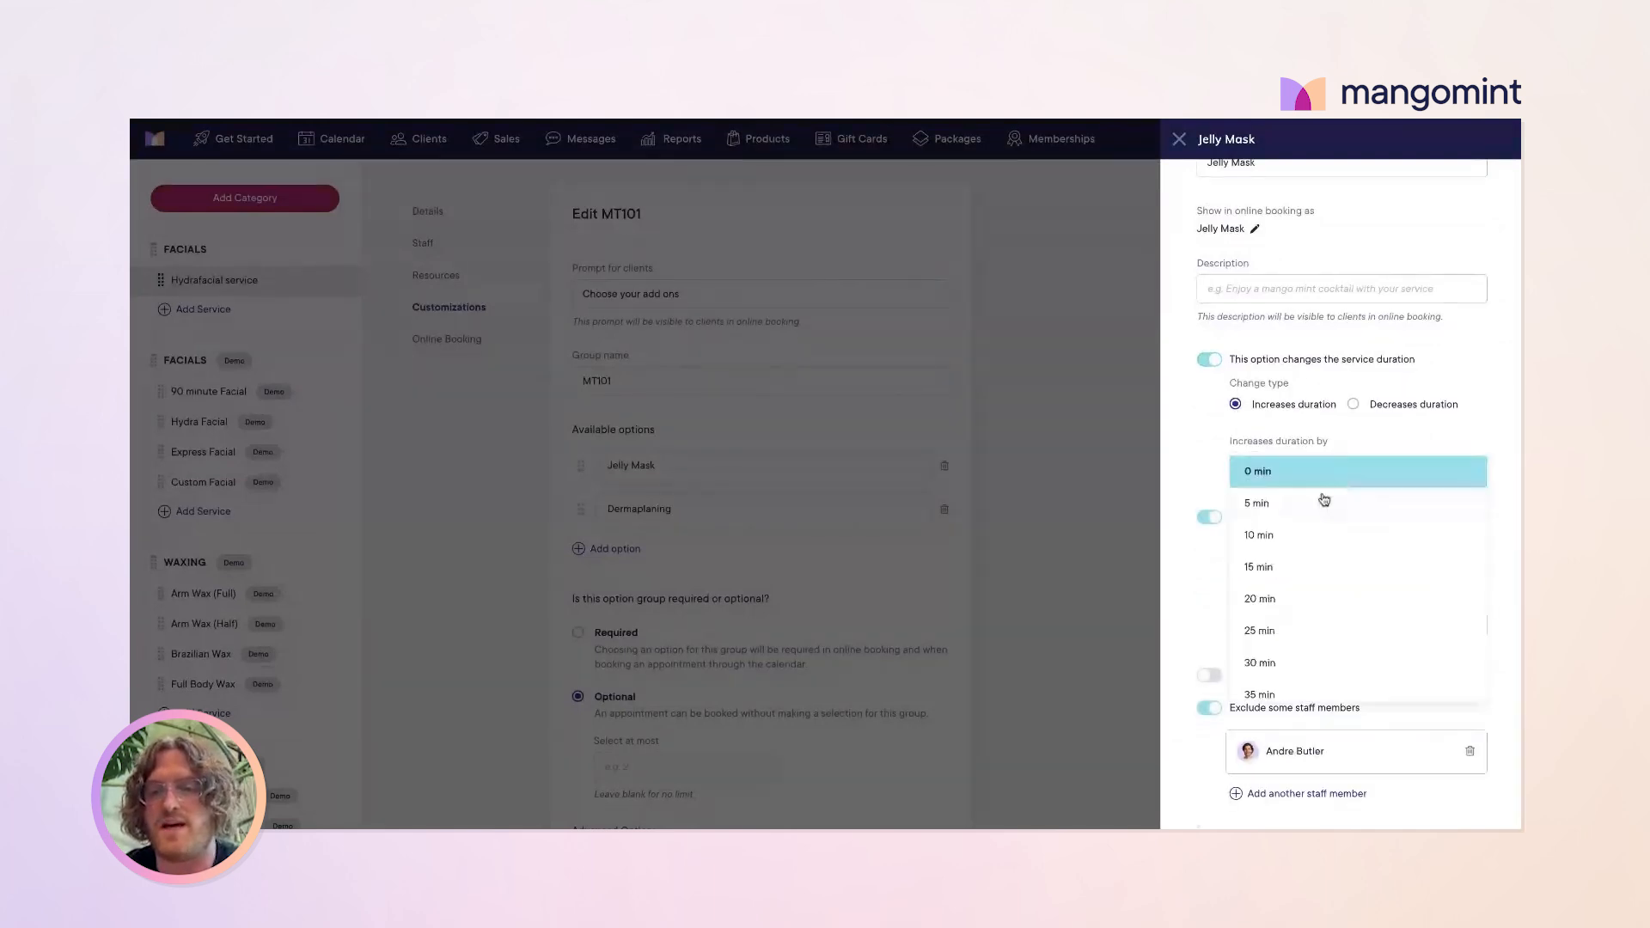
left_click(1289, 567)
scroll(1261, 696, "down", 2)
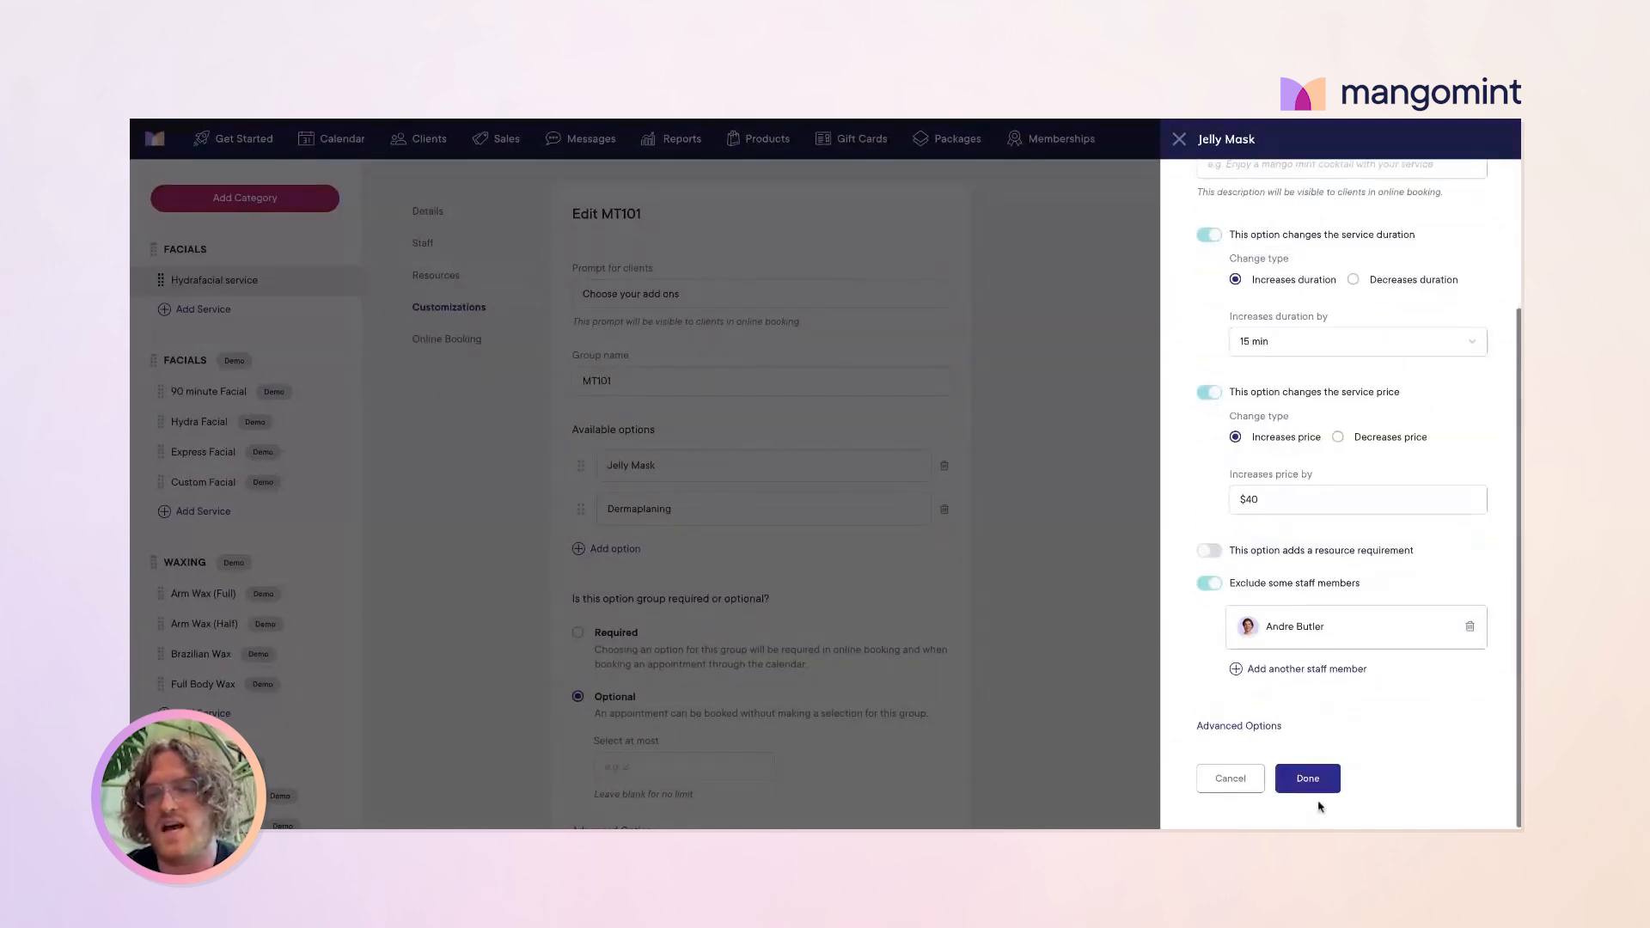
left_click(1303, 782)
scroll(709, 477, "down", 2)
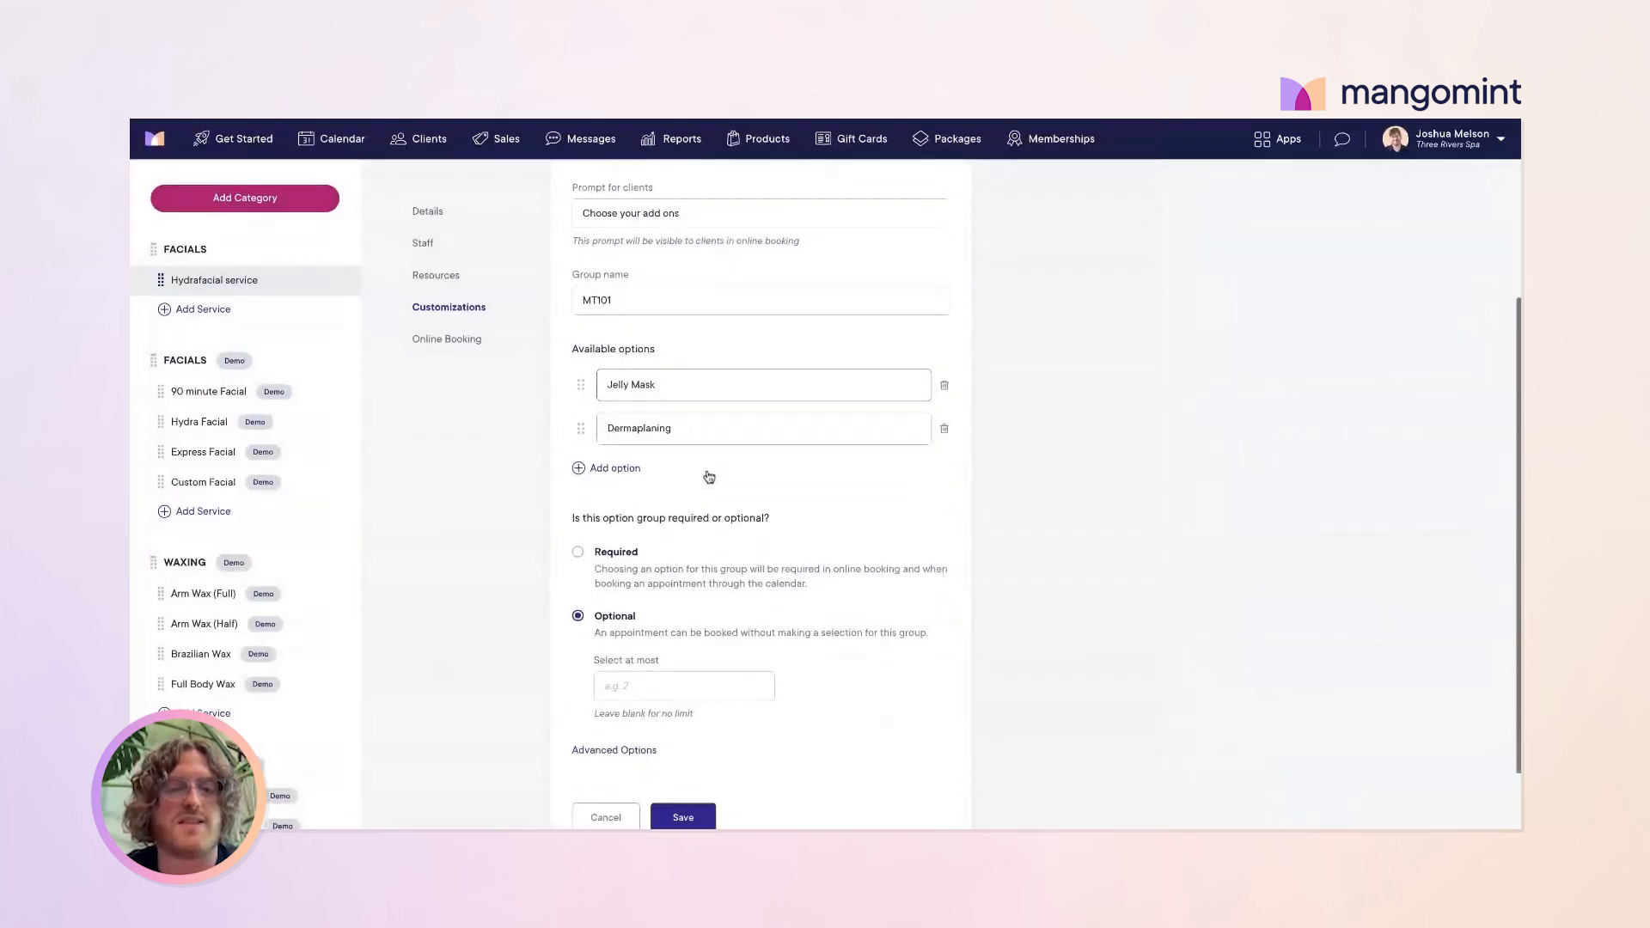
left_click(694, 756)
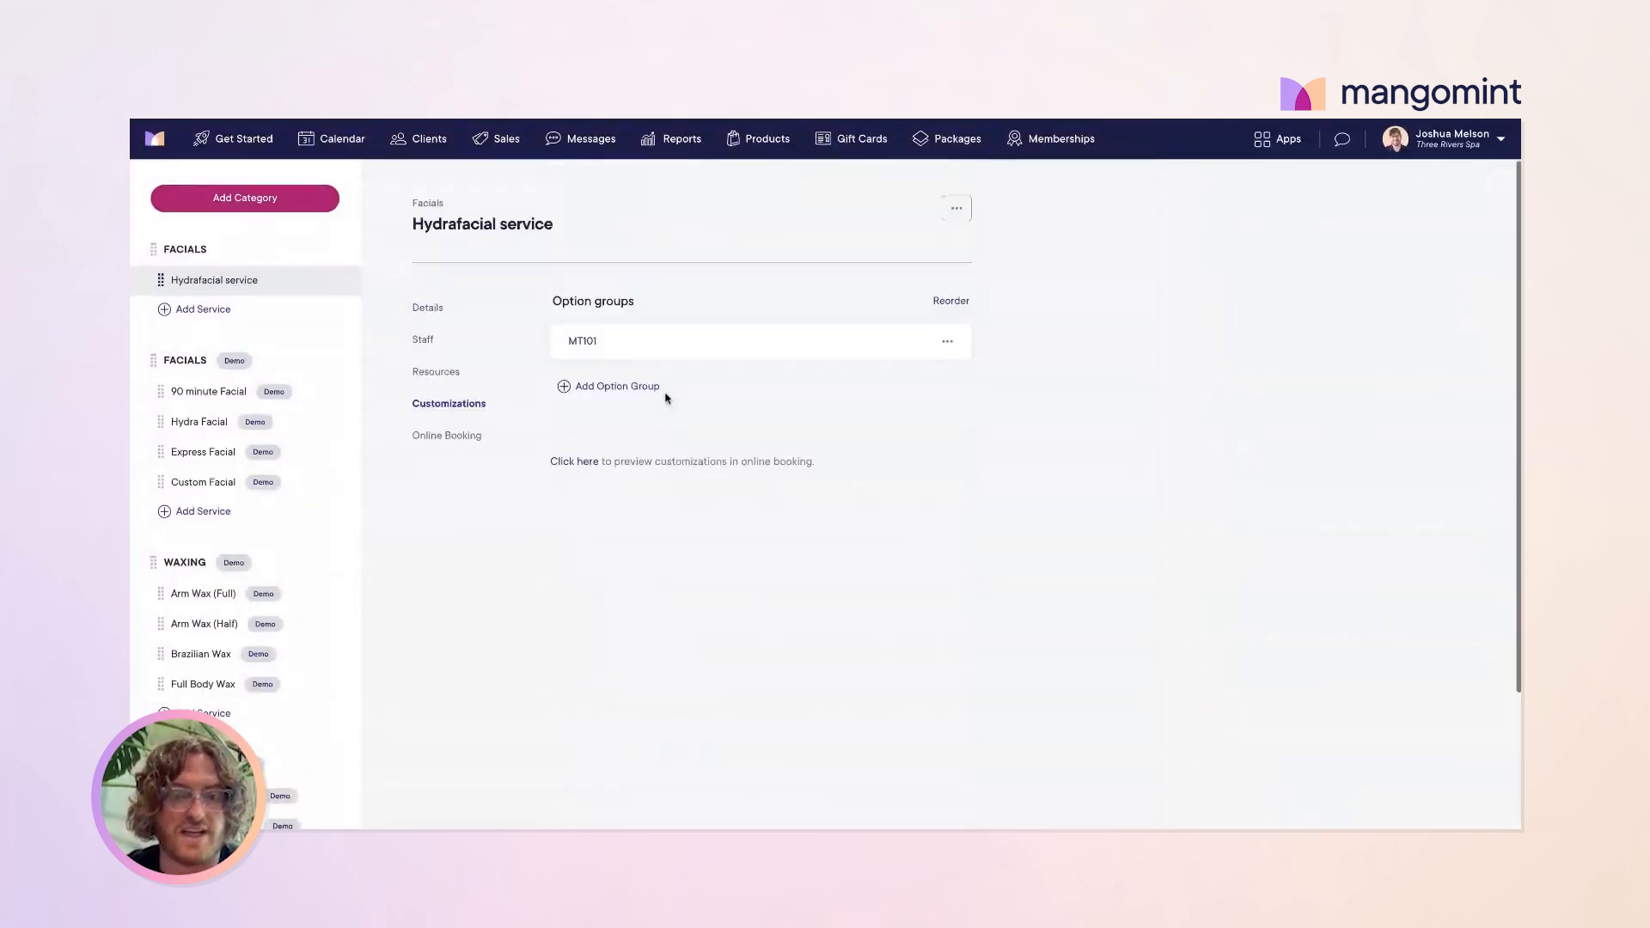
left_click(443, 439)
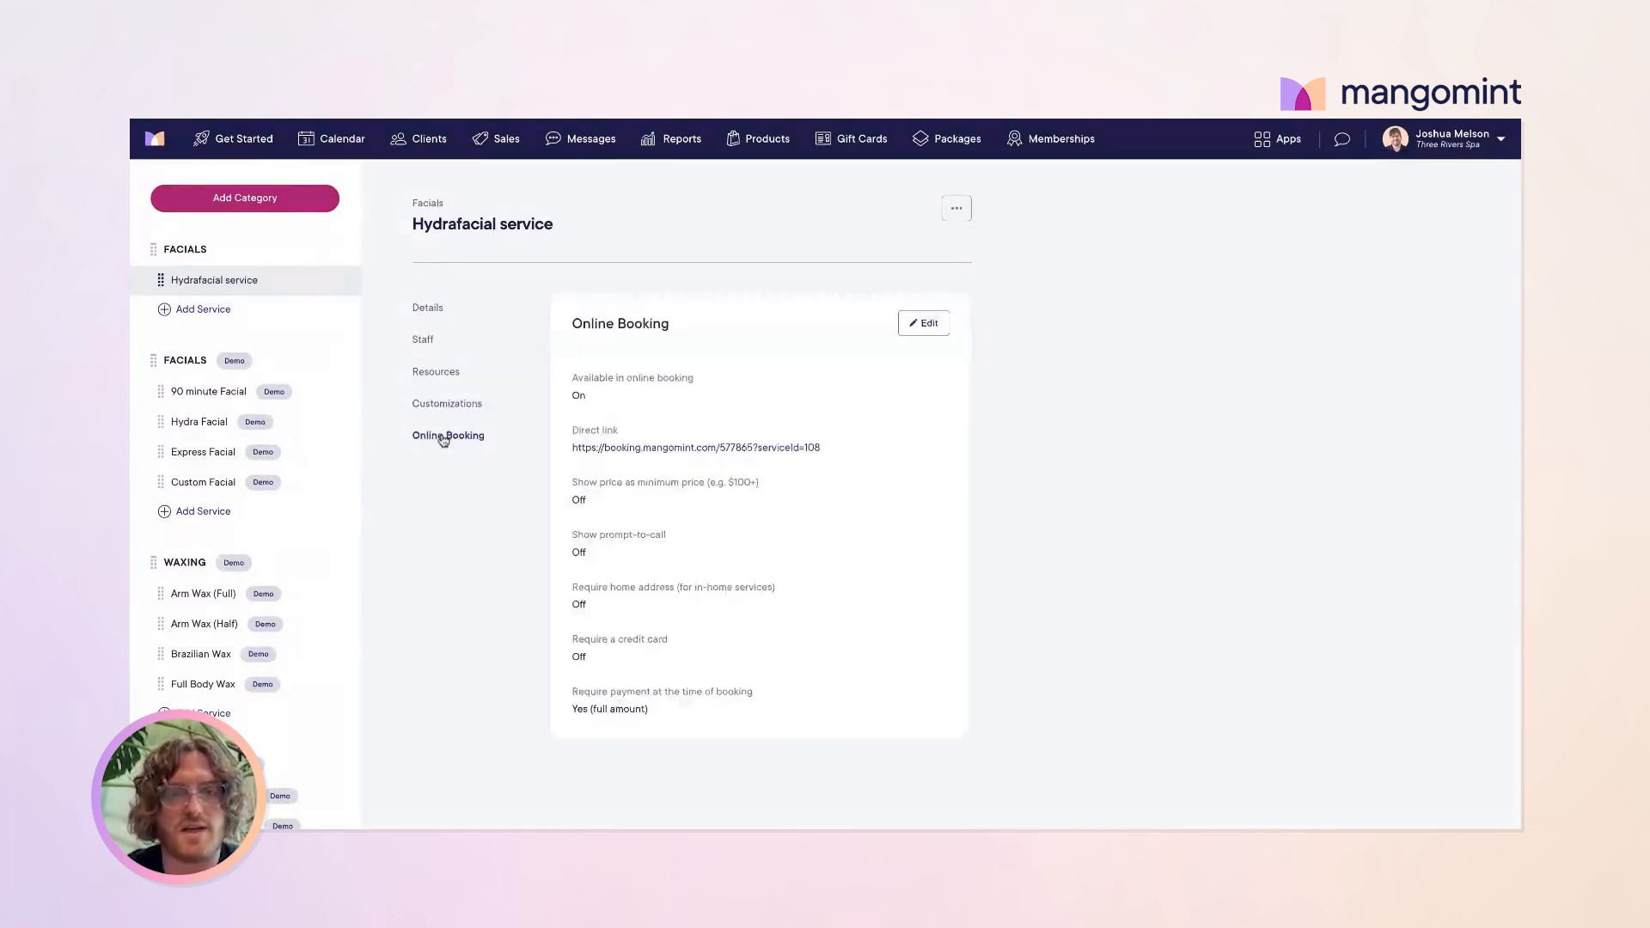
left_click(927, 324)
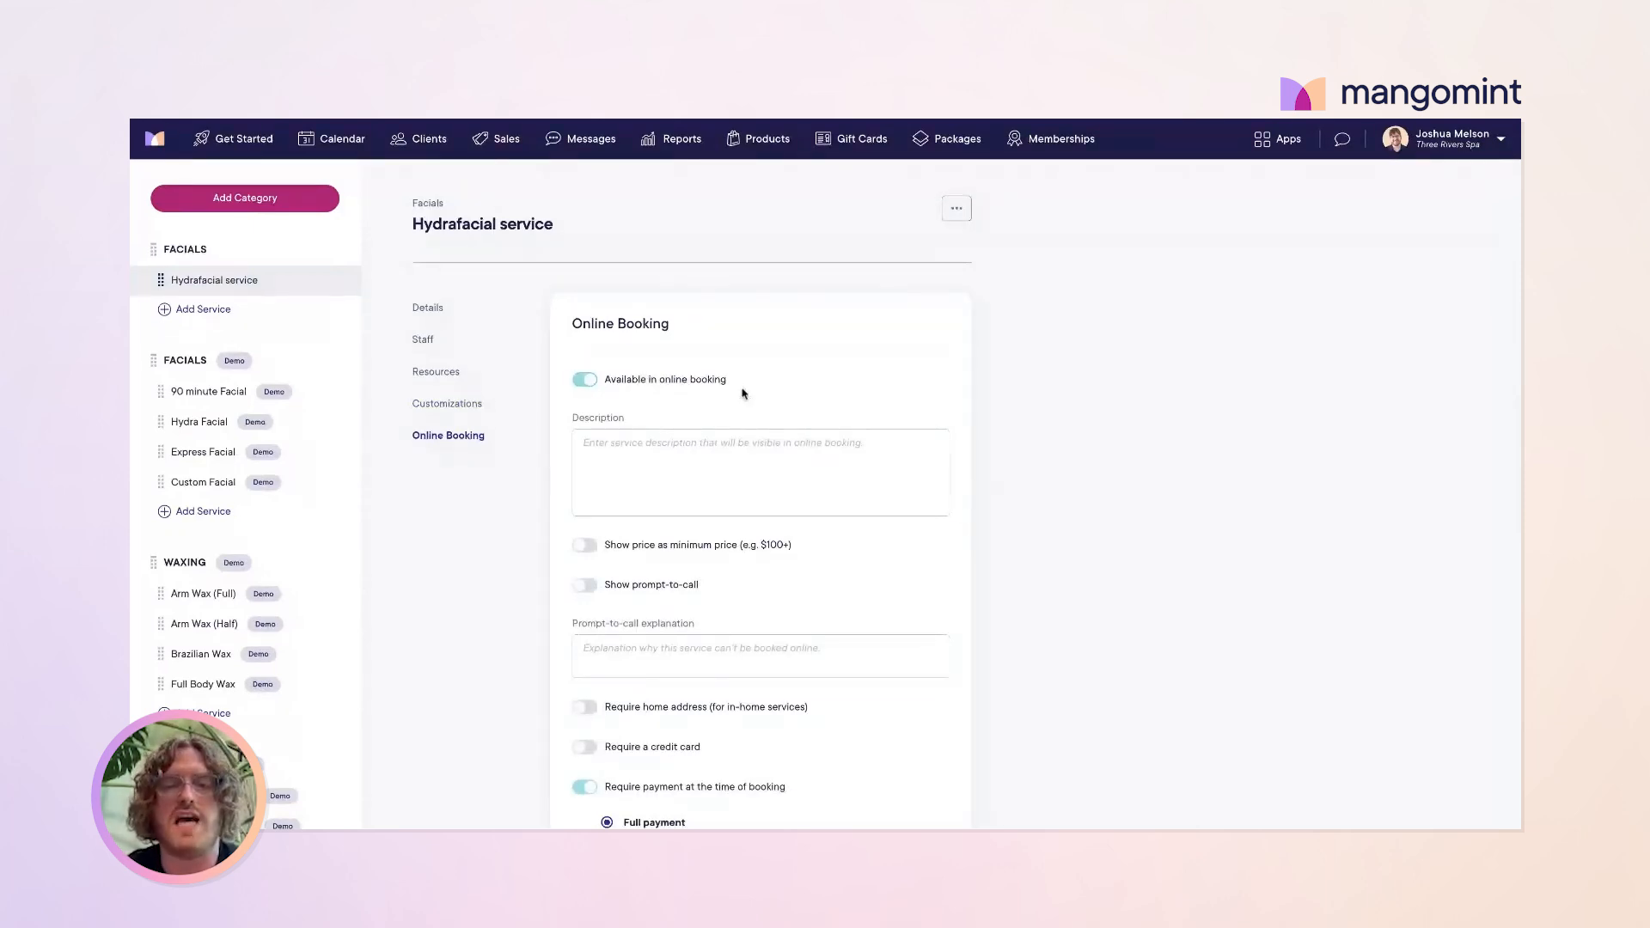
left_click(652, 460)
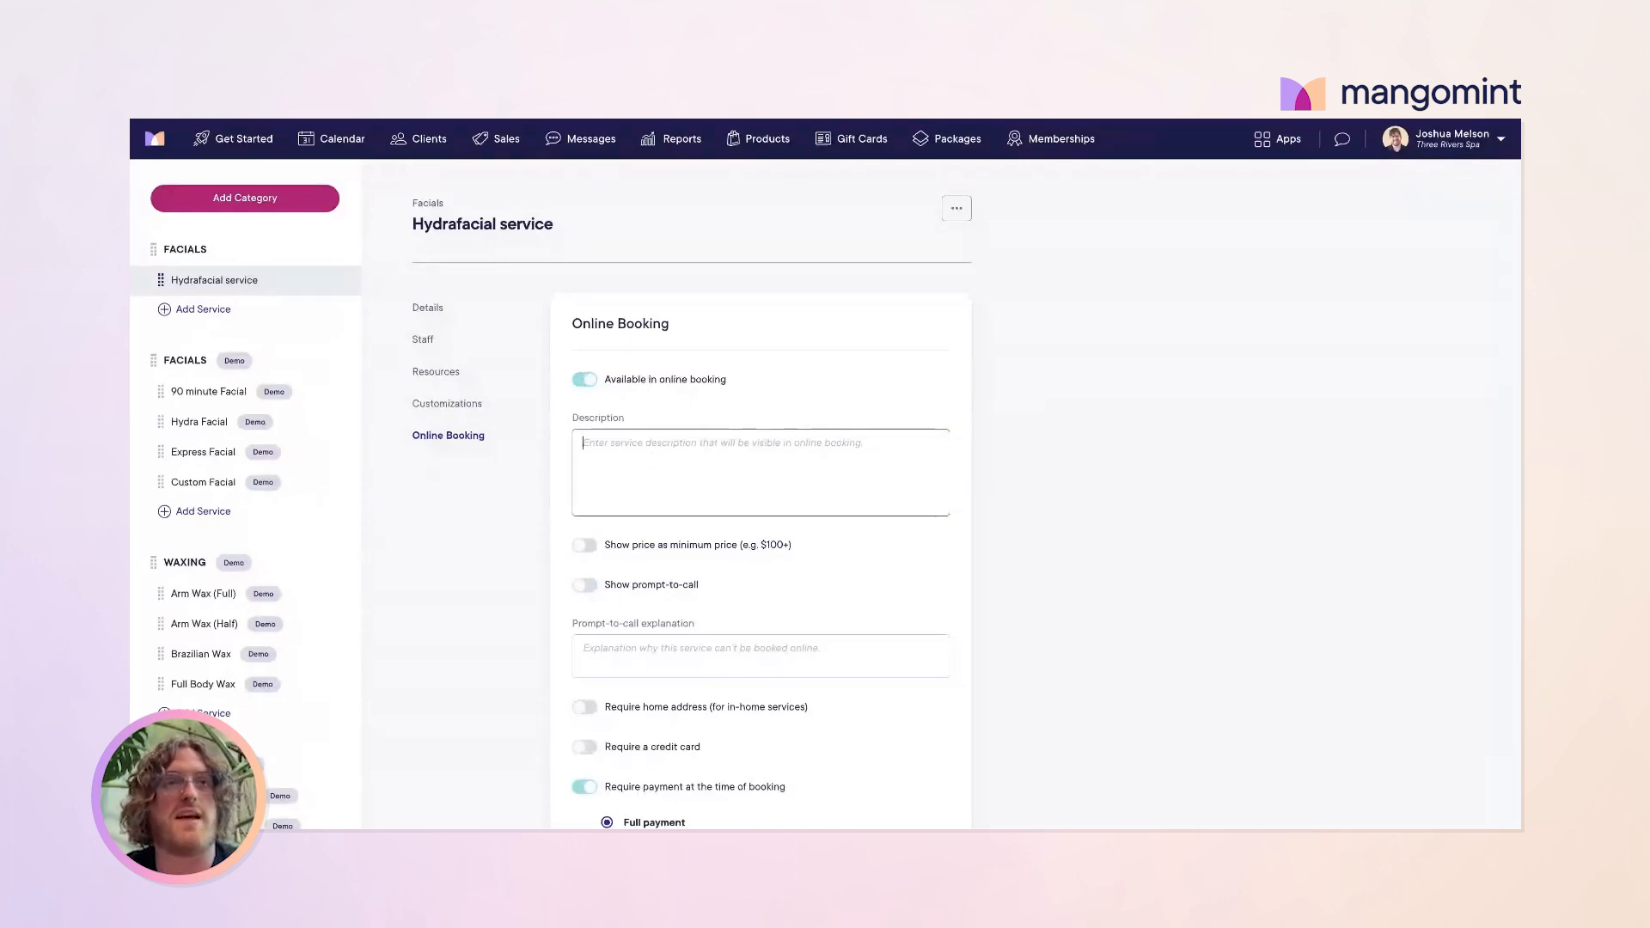
scroll(967, 501, "down", 1)
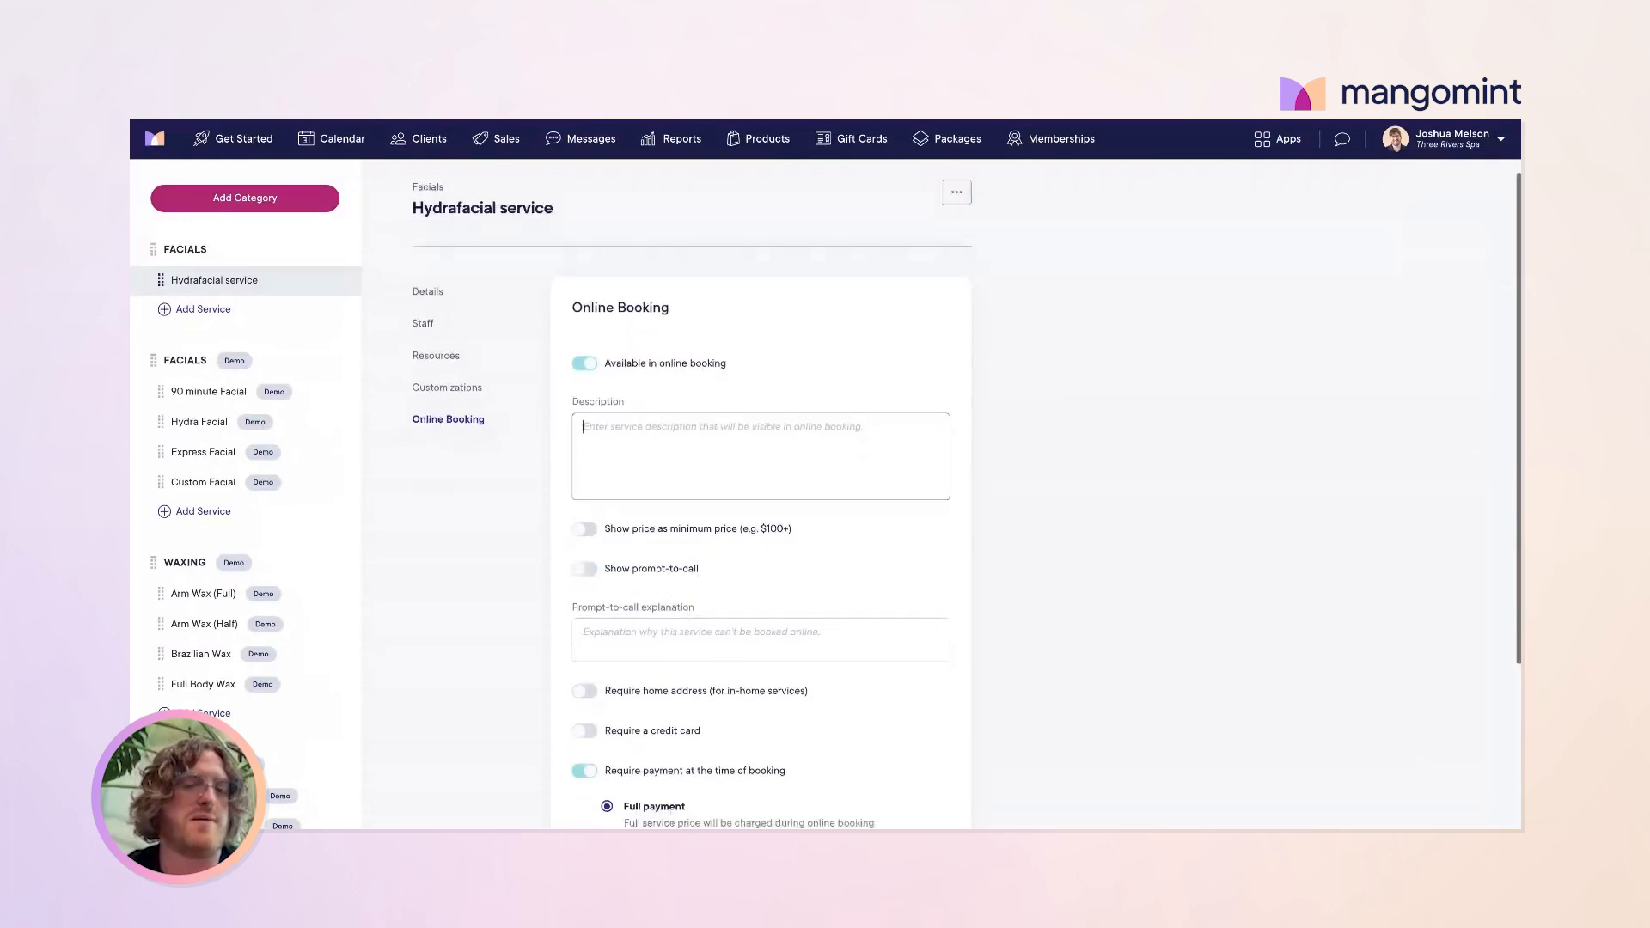
scroll(668, 453, "down", 3)
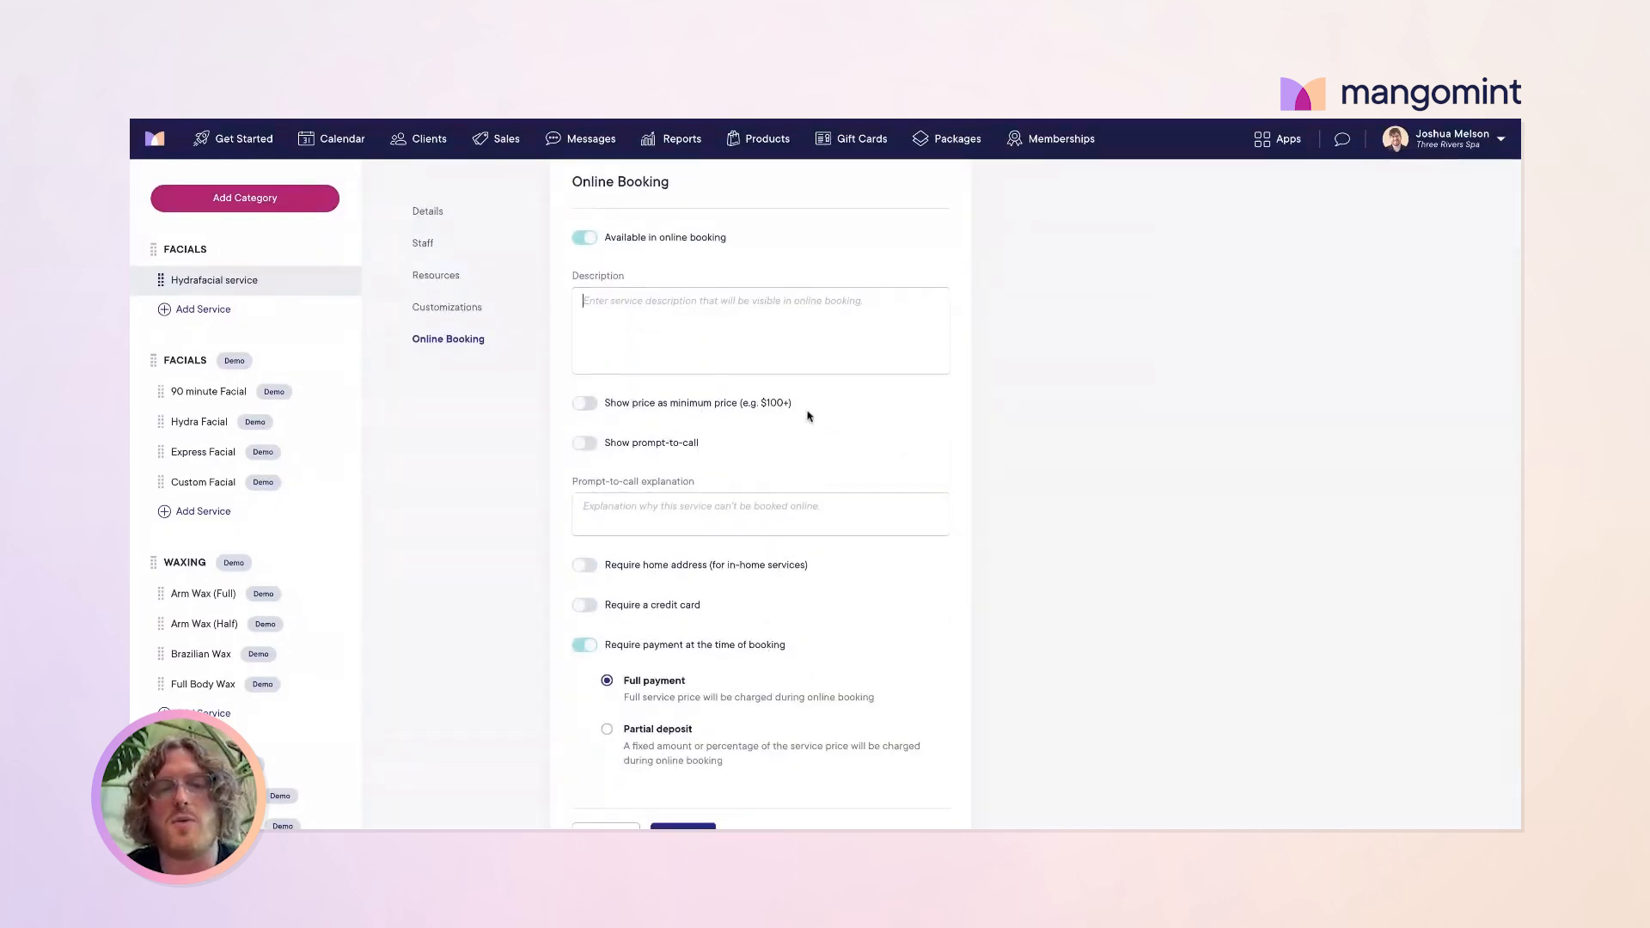
left_click_drag(818, 412, 601, 409)
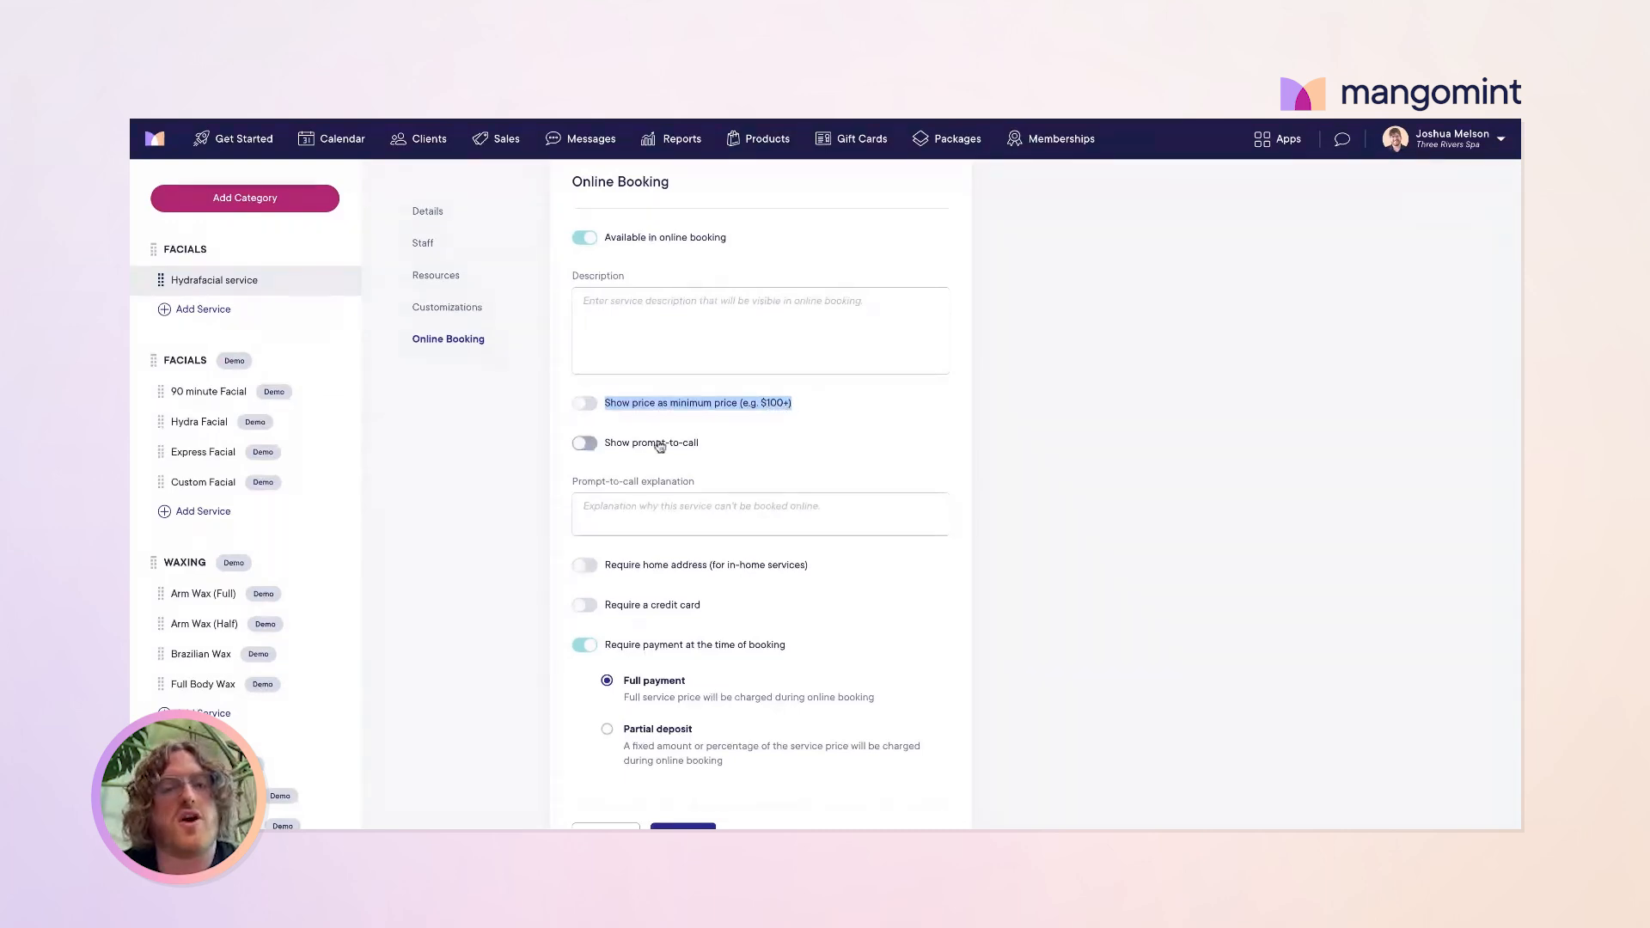
triple_click(609, 445)
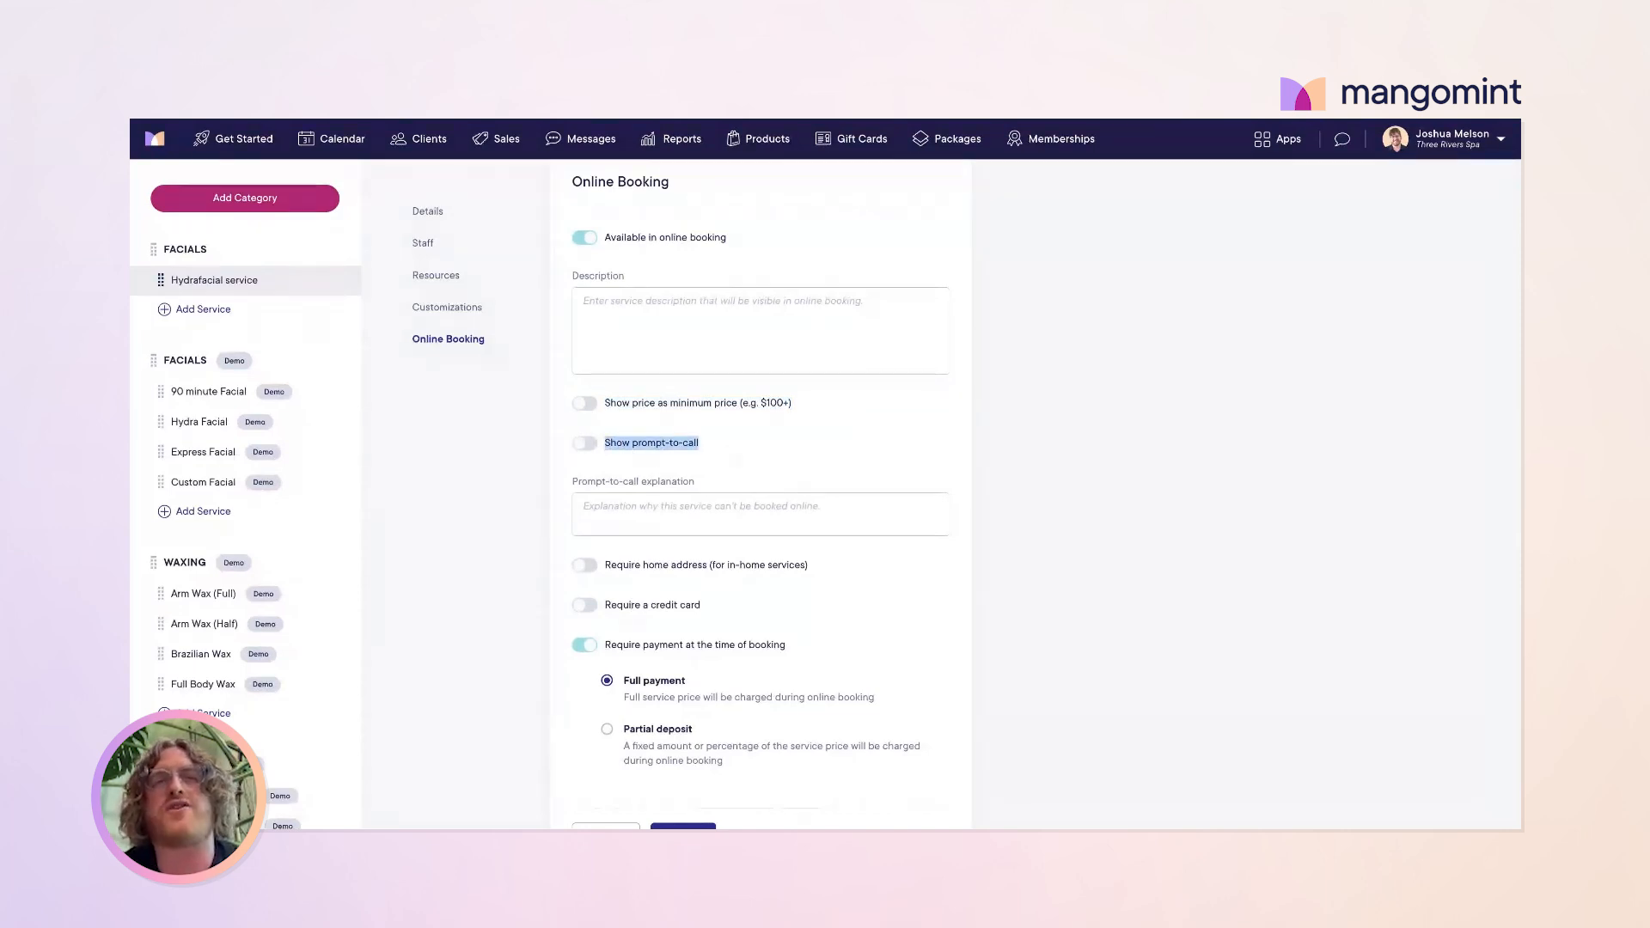
left_click(649, 505)
scroll(698, 505, "down", 2)
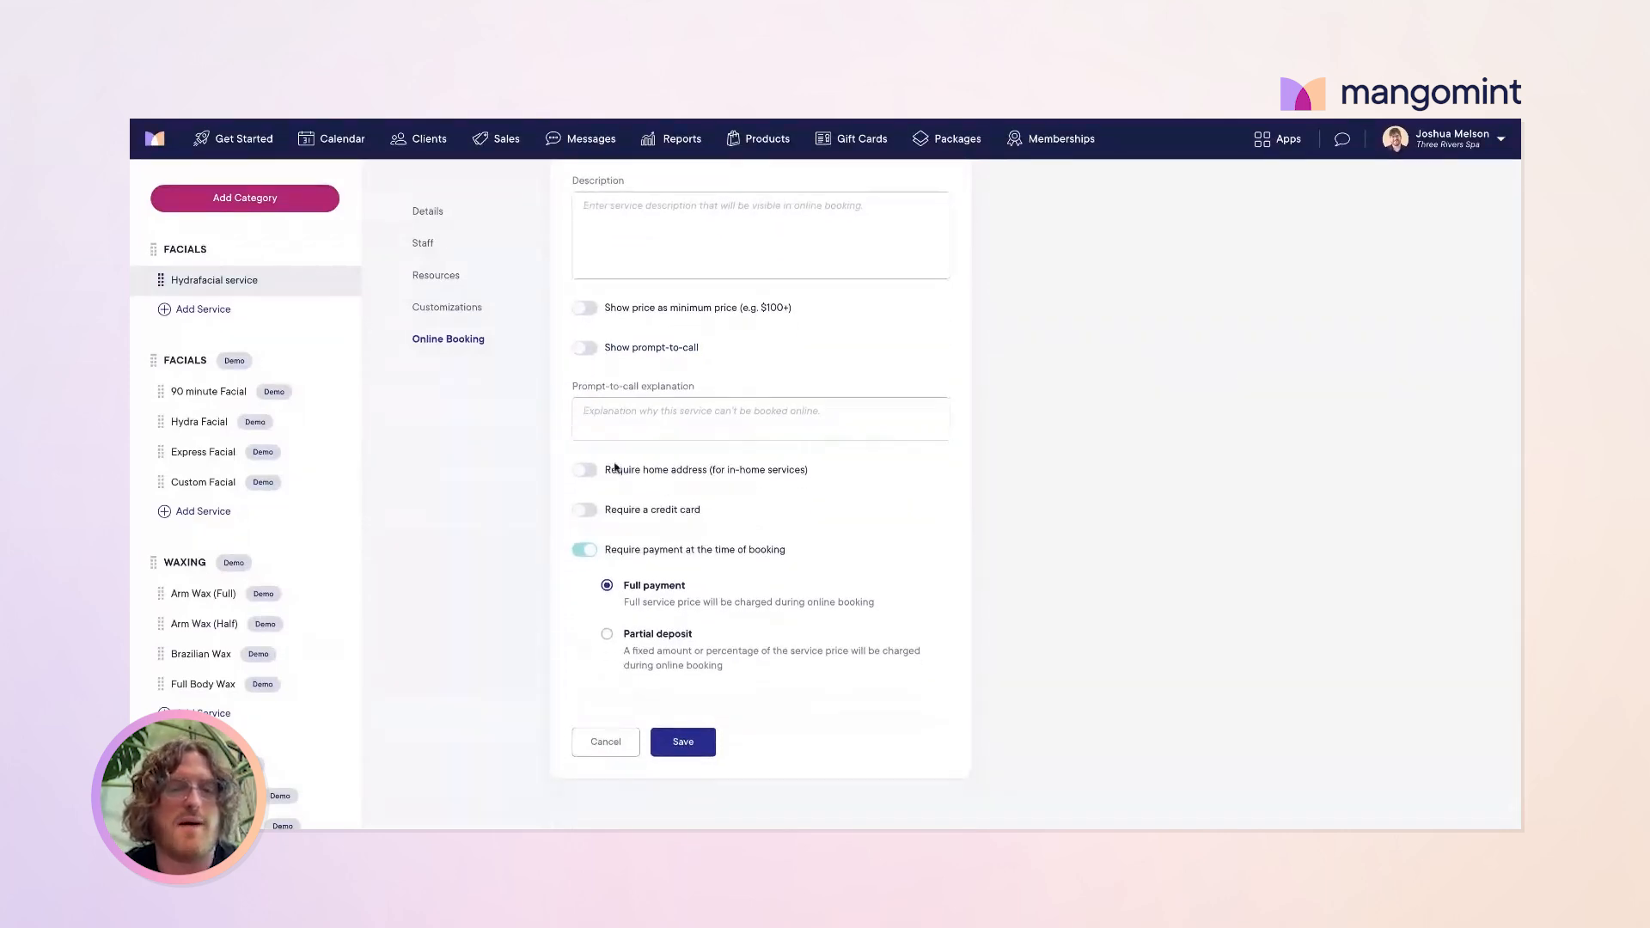
left_click_drag(818, 478, 612, 471)
left_click(876, 468)
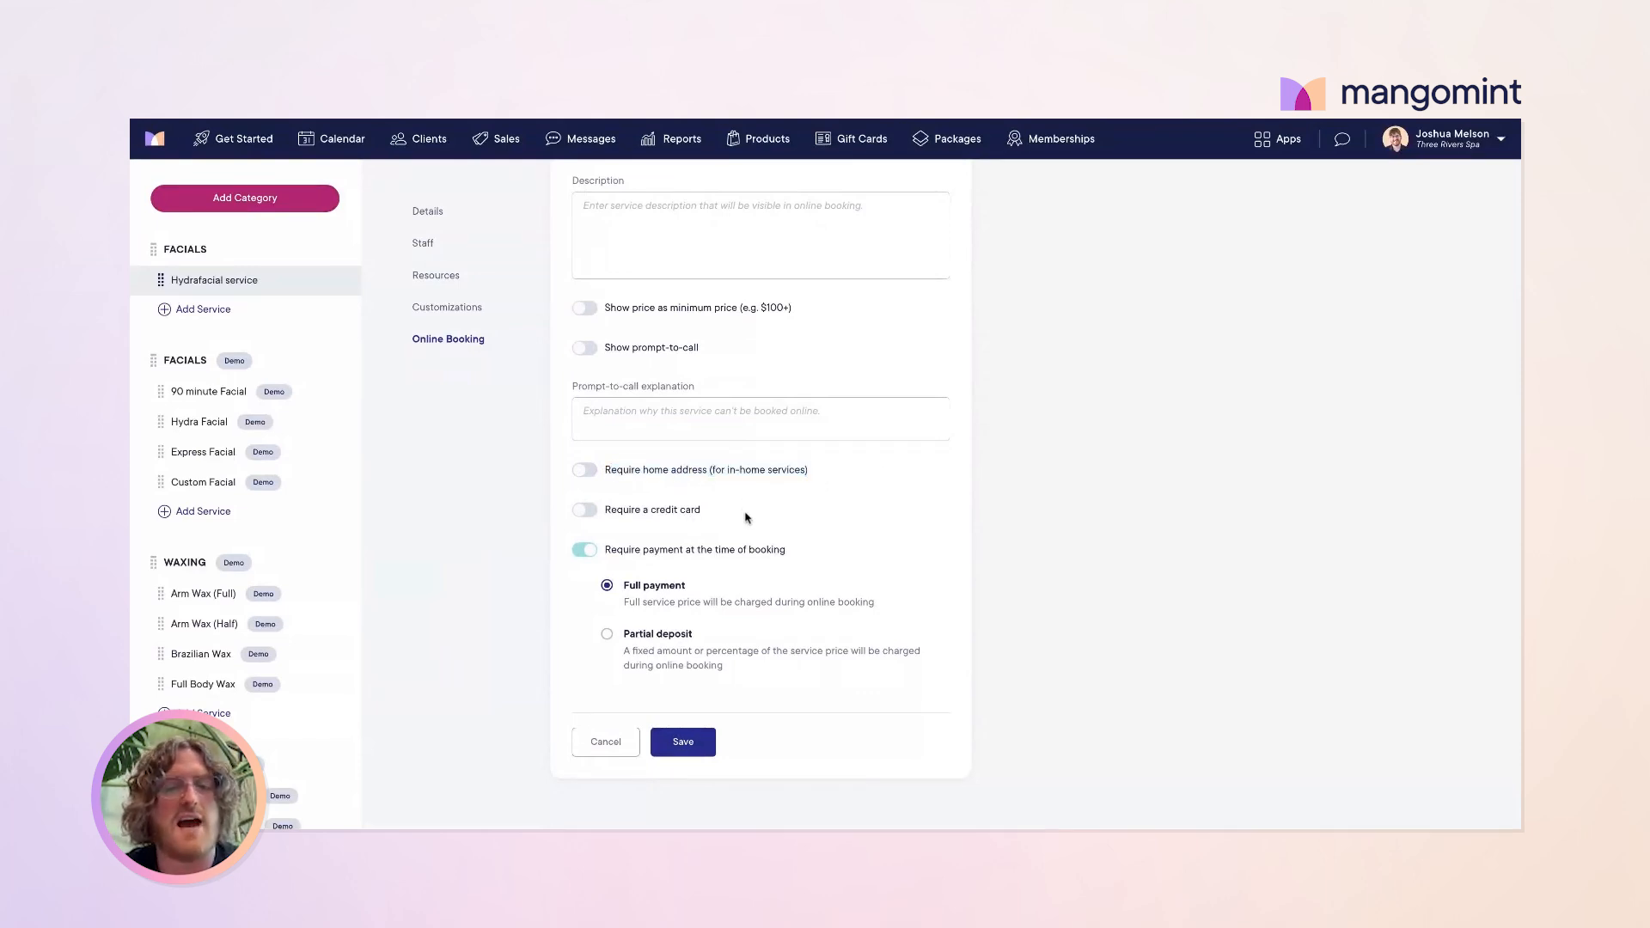
left_click_drag(703, 512, 603, 510)
left_click_drag(806, 558, 634, 556)
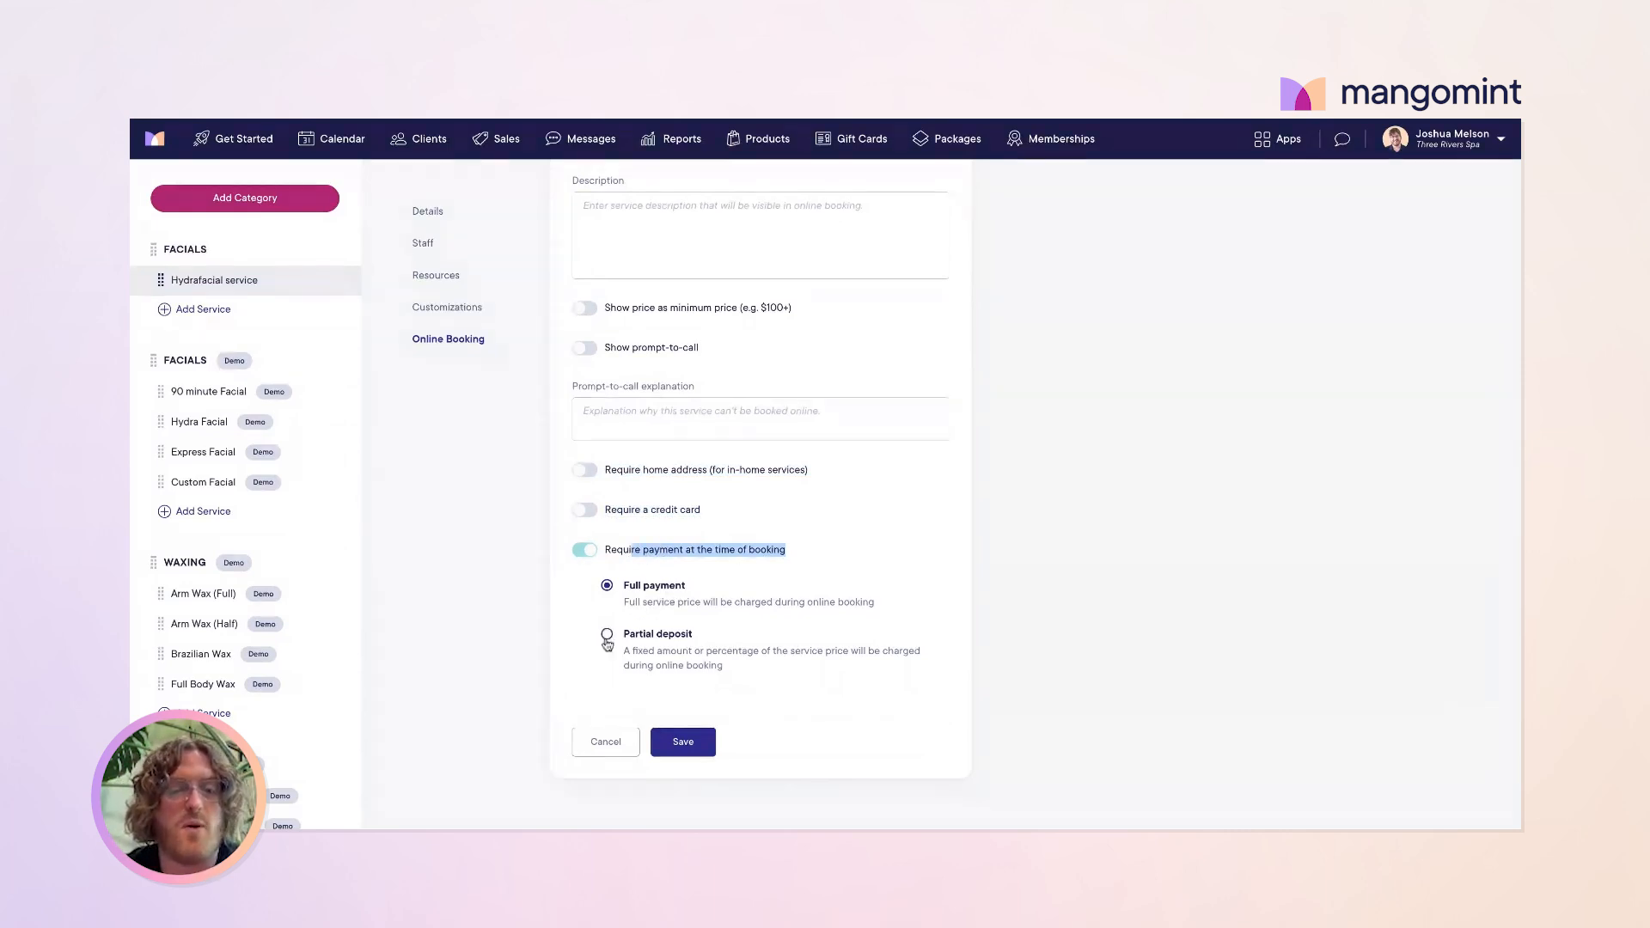
left_click(606, 744)
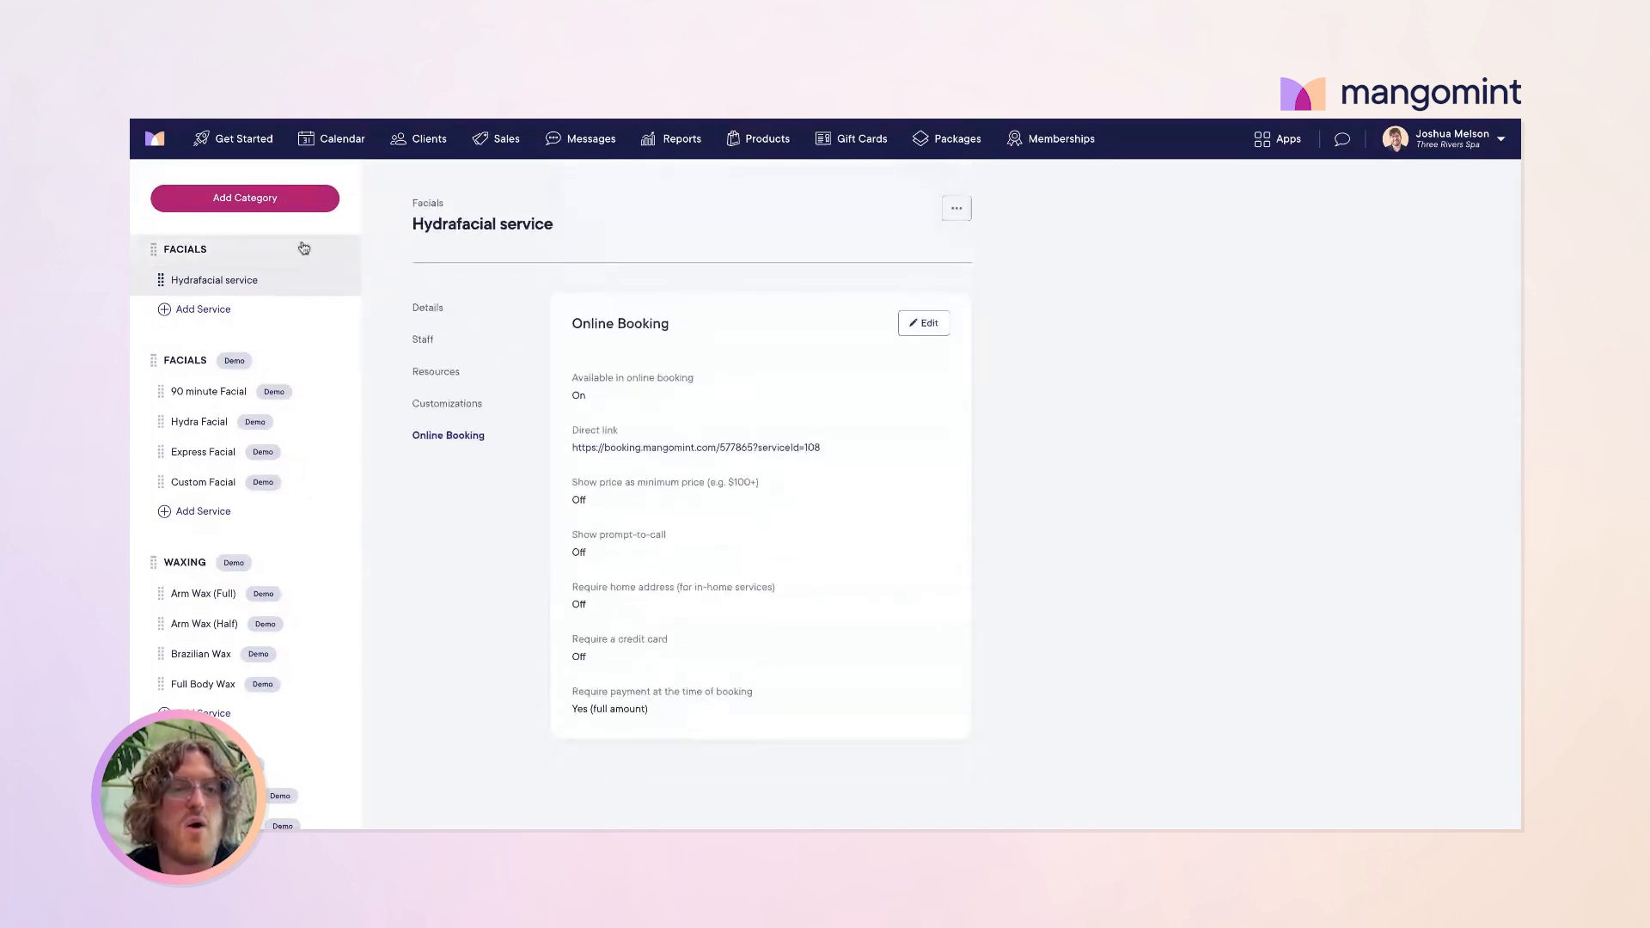
scroll(262, 482, "down", 15)
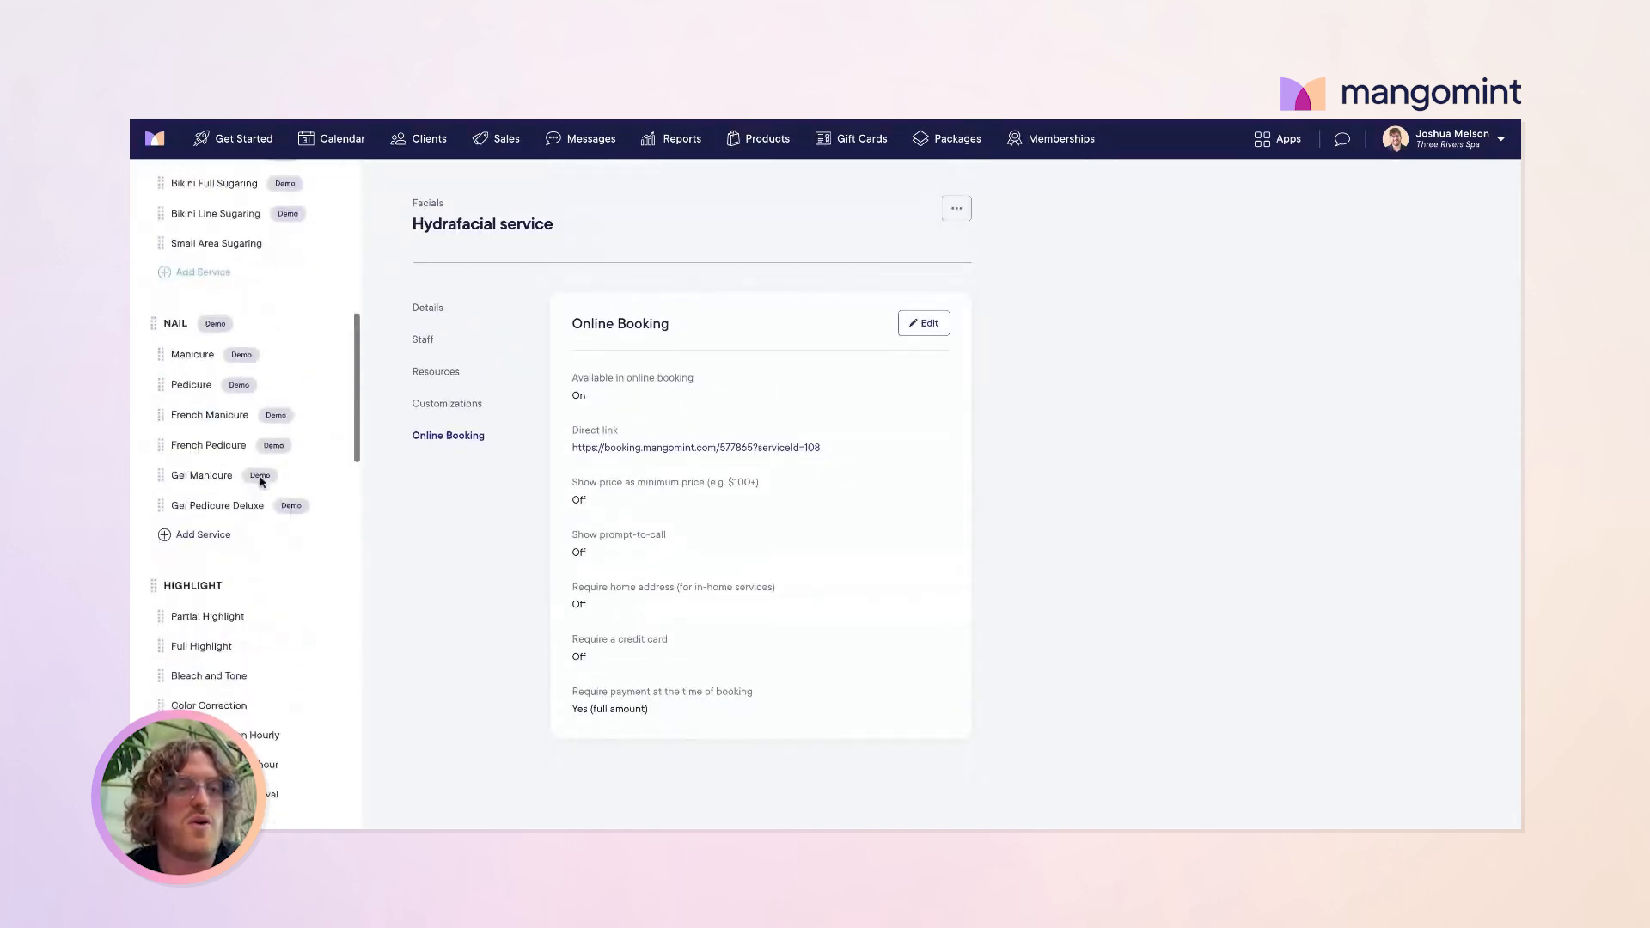
scroll(262, 482, "up", 15)
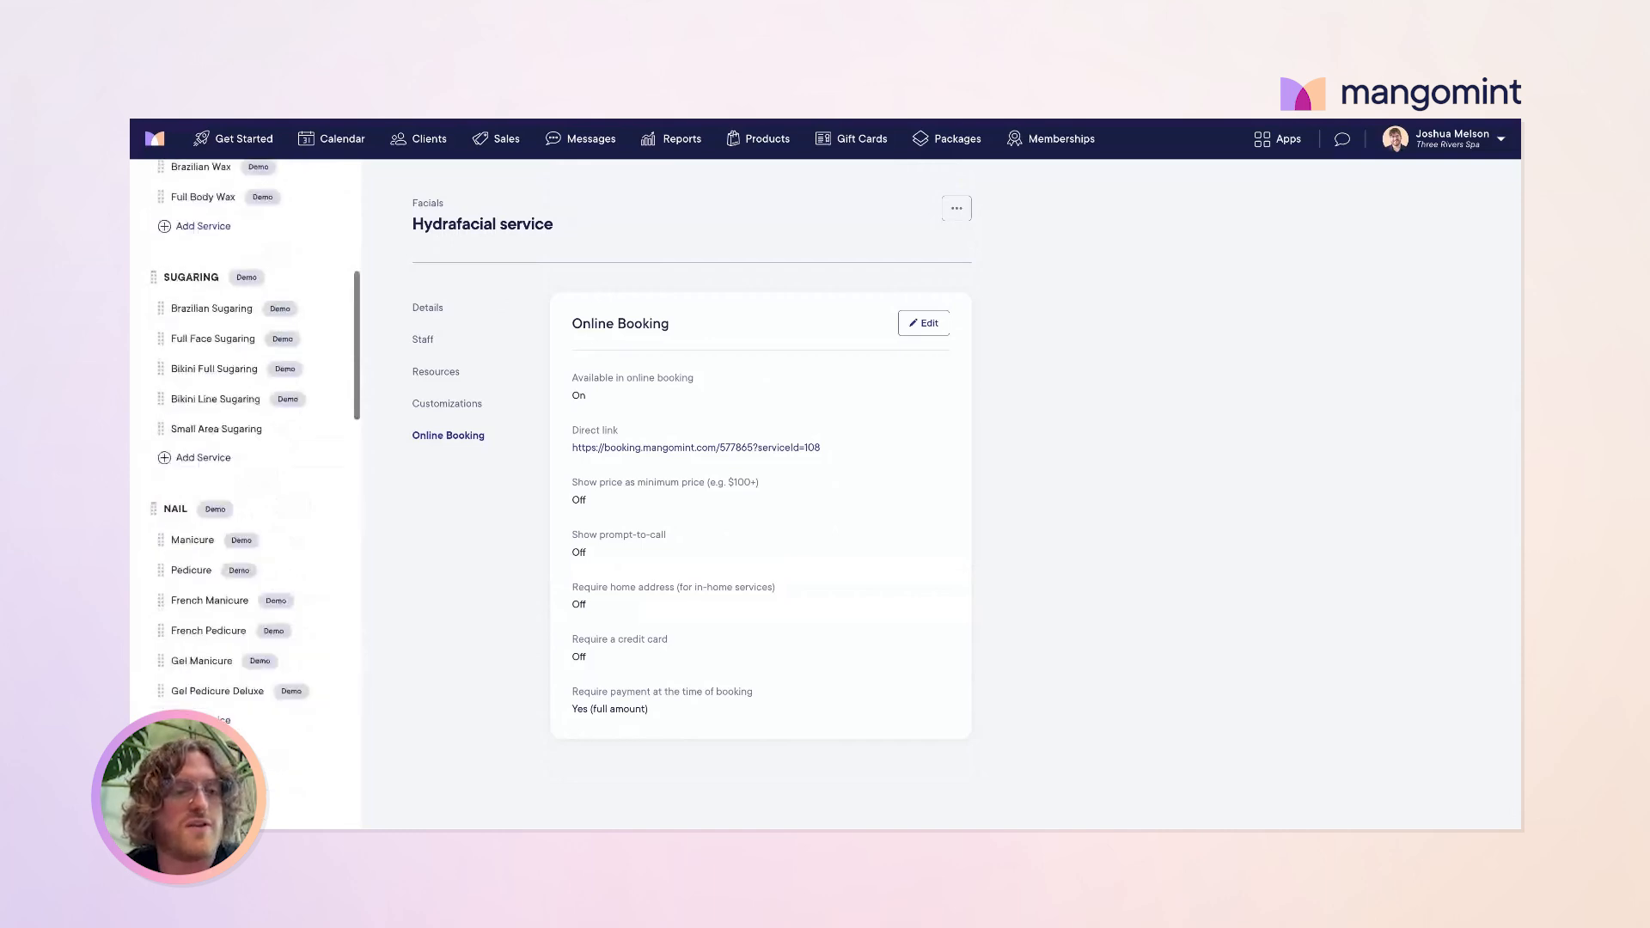
Step: In the Get Started setup guide, tick 'Assign services to staff members'
left_click(238, 140)
scroll(666, 519, "down", 5)
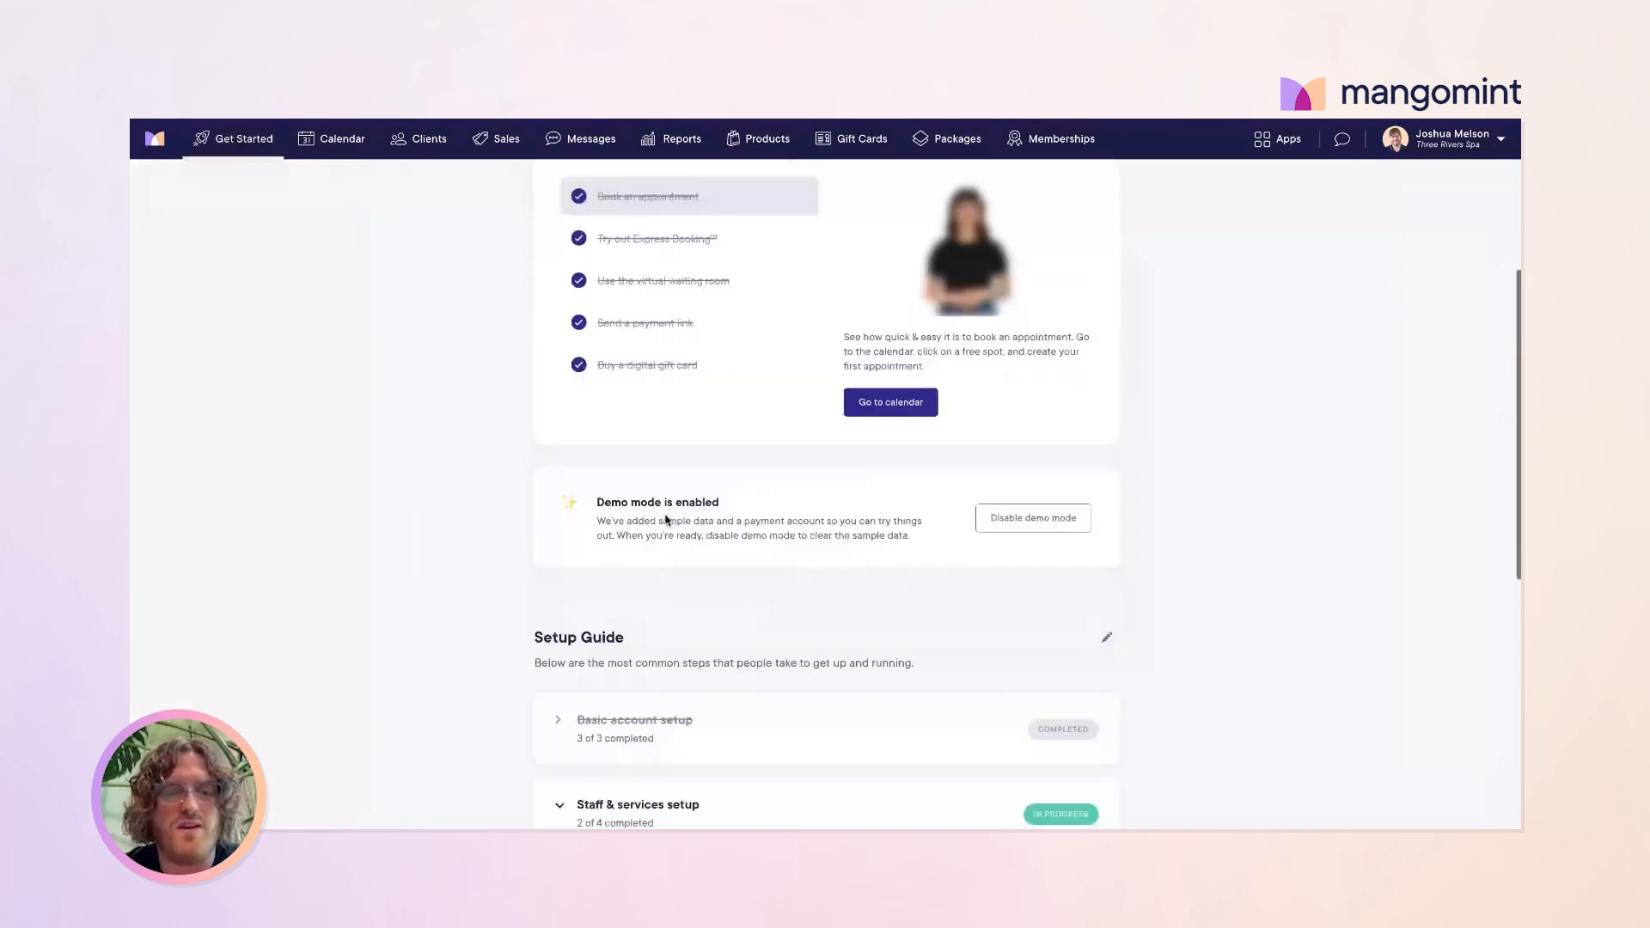
scroll(666, 520, "down", 6)
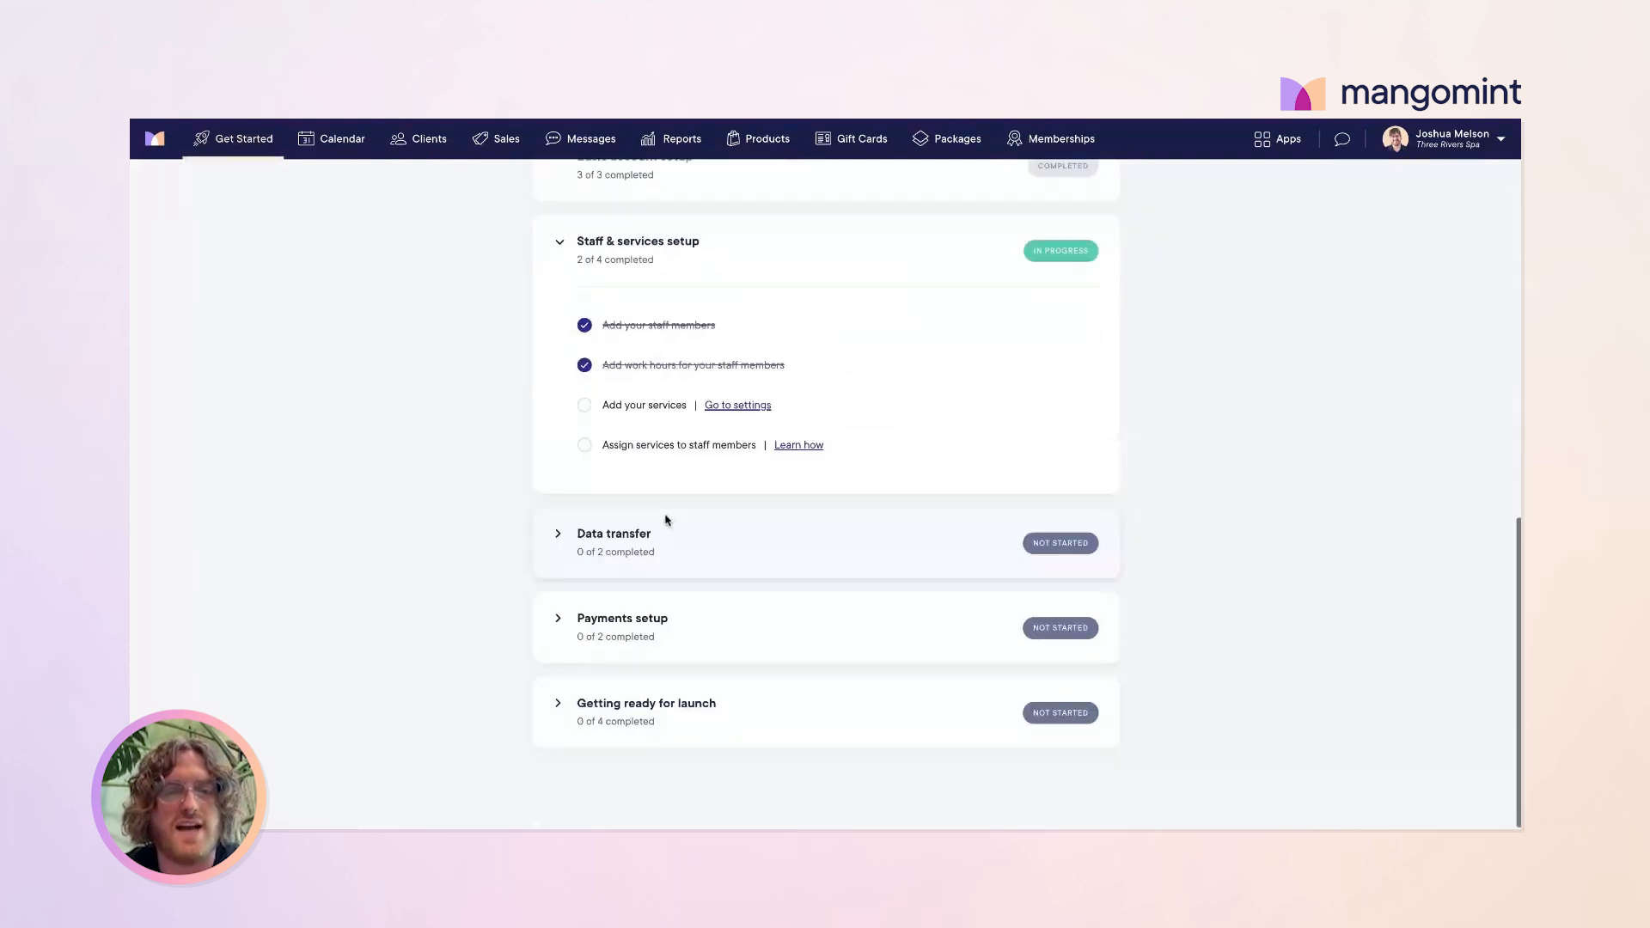
left_click(586, 448)
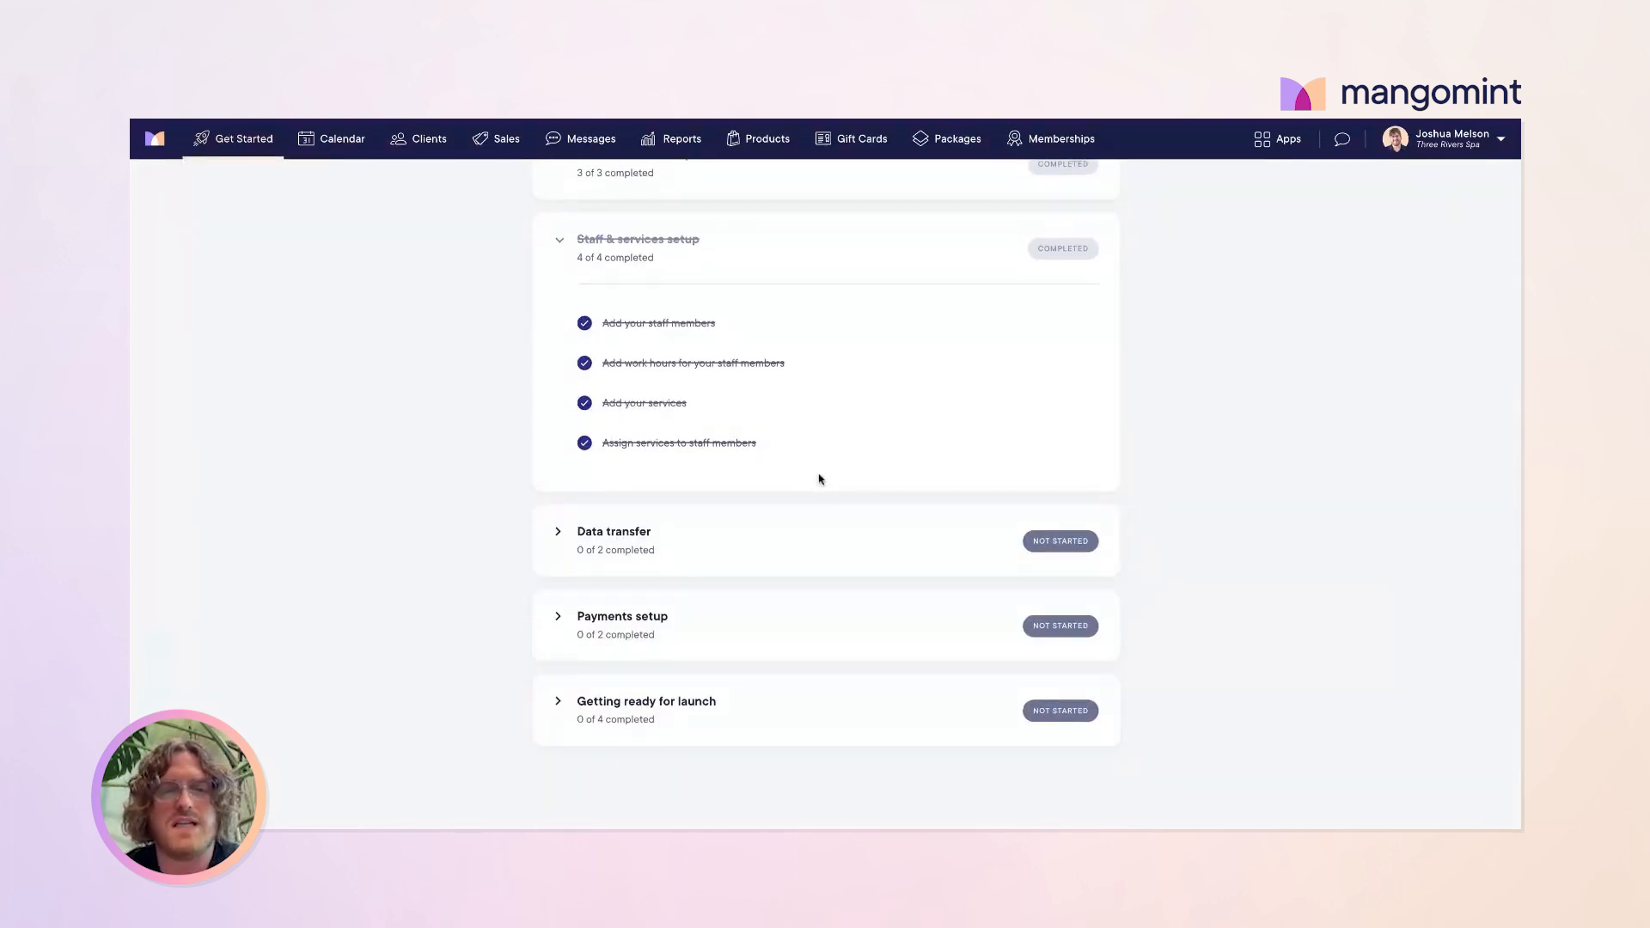
Step: Expand the Data transfer checklist to see its two tasks
left_click(559, 538)
scroll(773, 481, "up", 2)
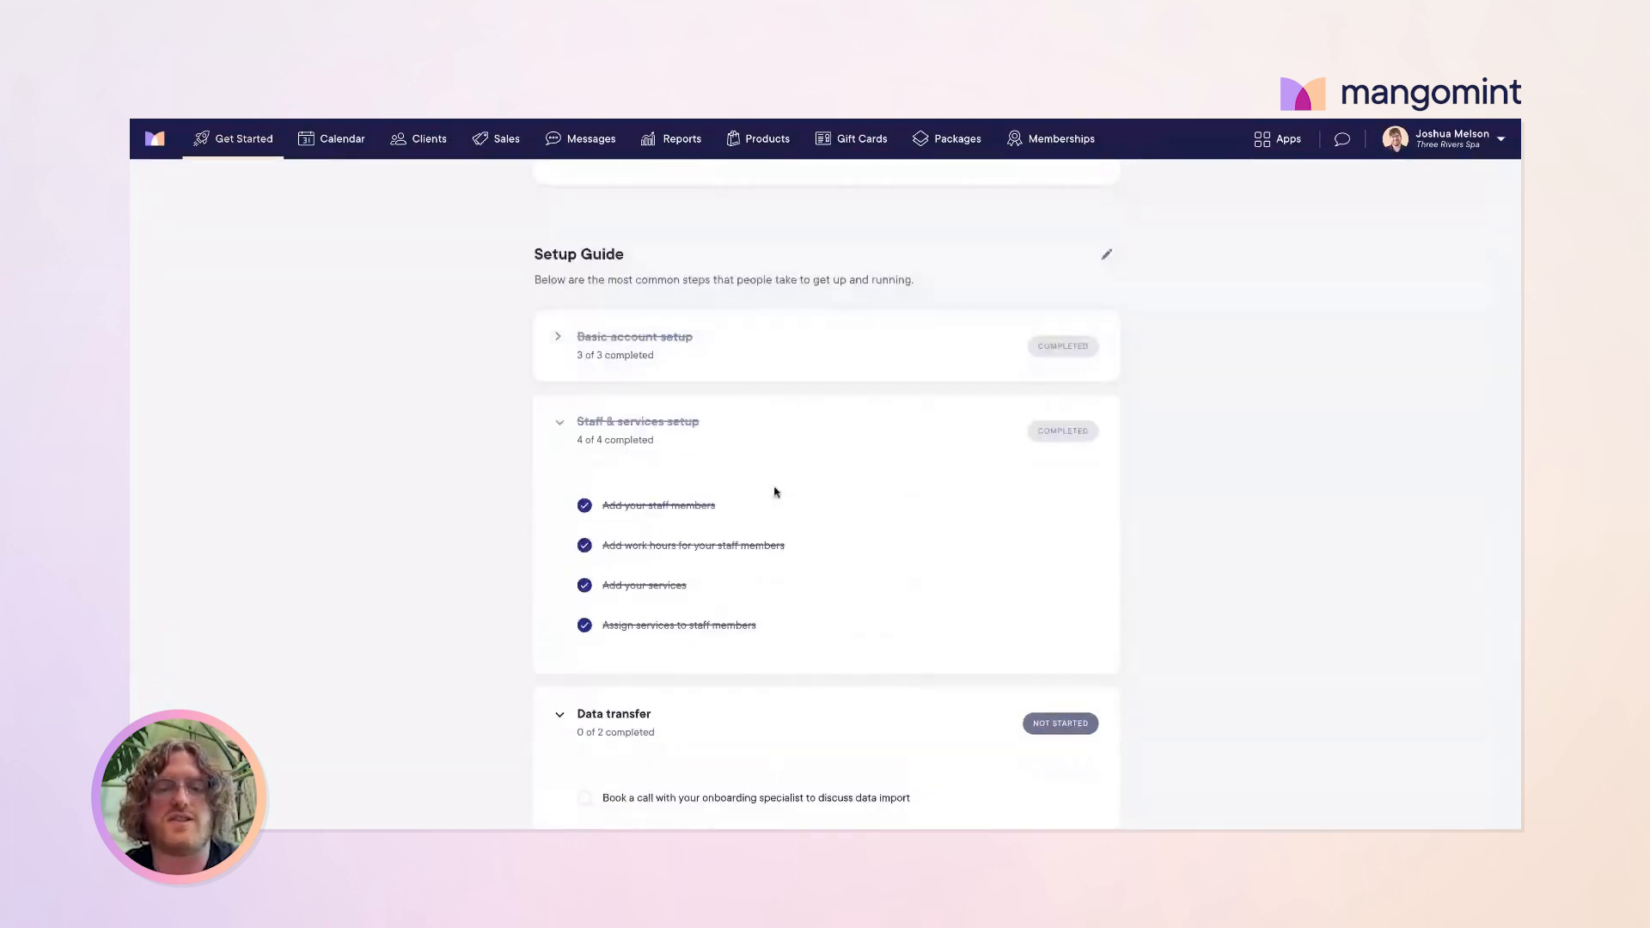
scroll(775, 492, "down", 1)
scroll(775, 492, "up", 2)
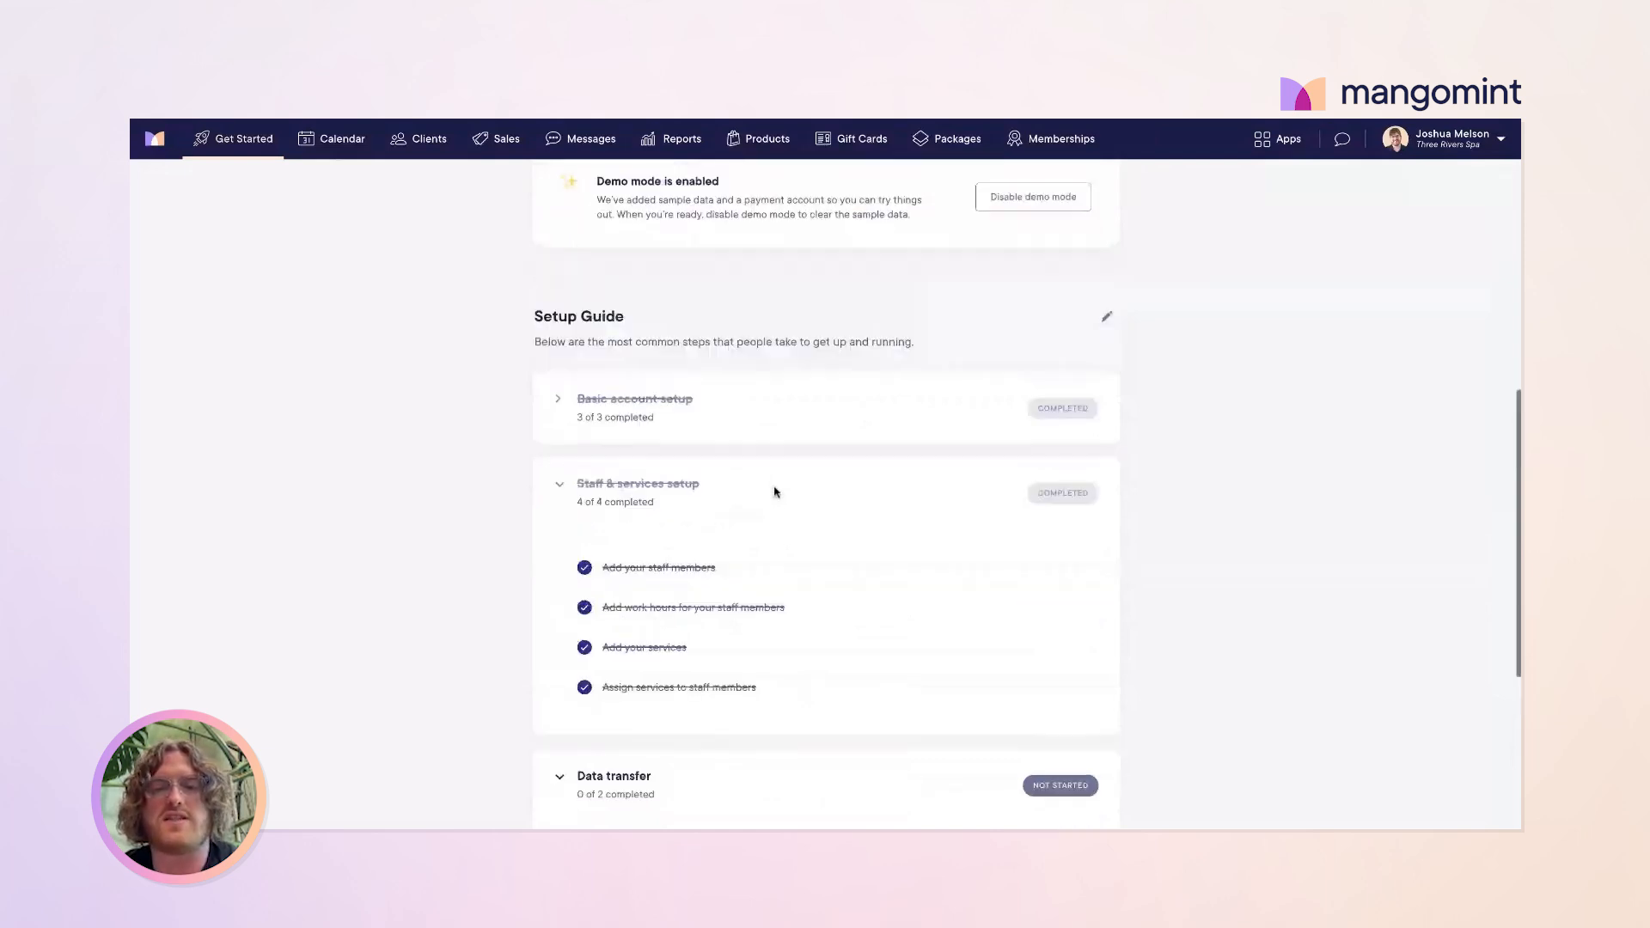
scroll(775, 492, "up", 6)
scroll(991, 271, "up", 2)
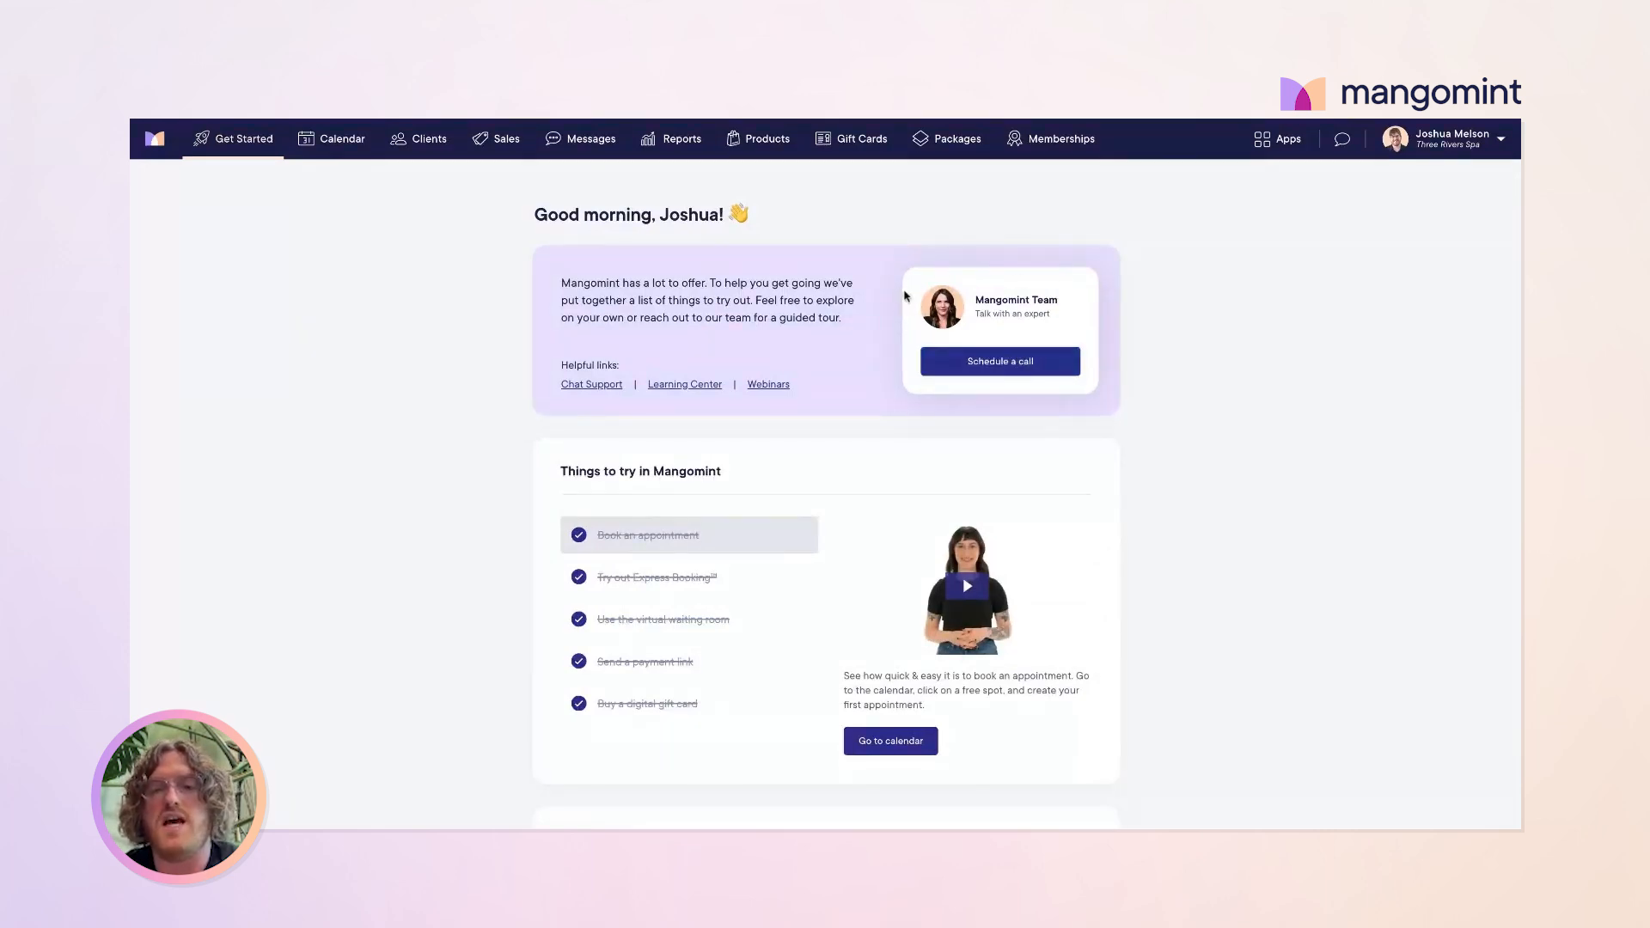
scroll(909, 379, "down", 15)
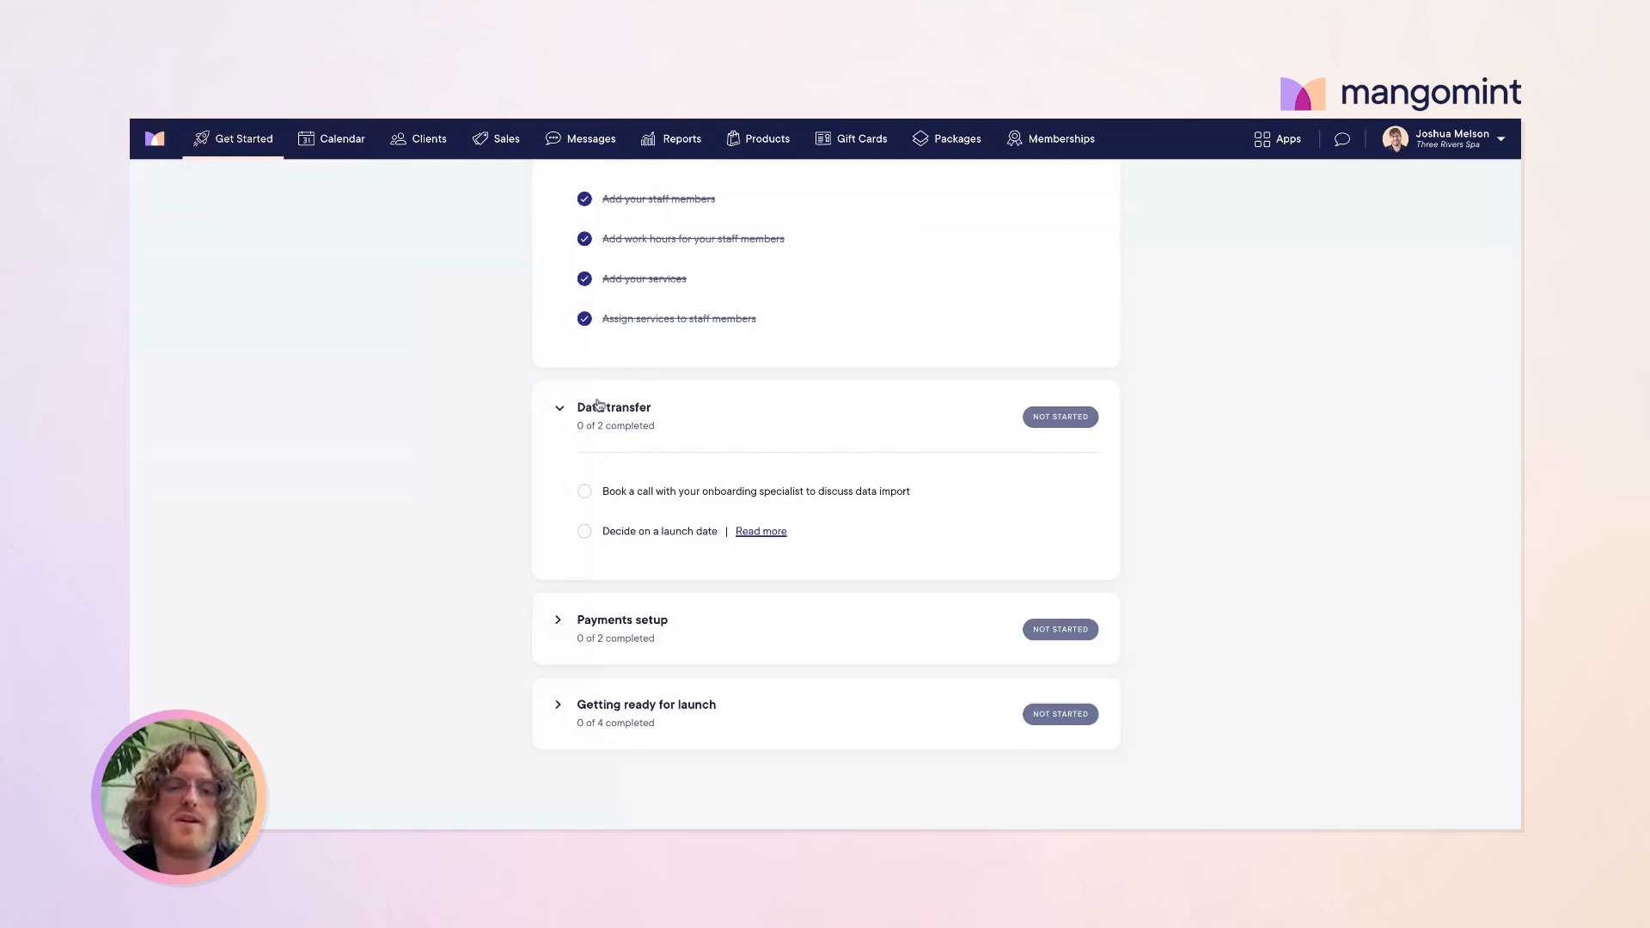
Step: Collapse Data transfer and review the Payments setup tasks, including the Mangomint Pay sign-up
left_click(562, 413)
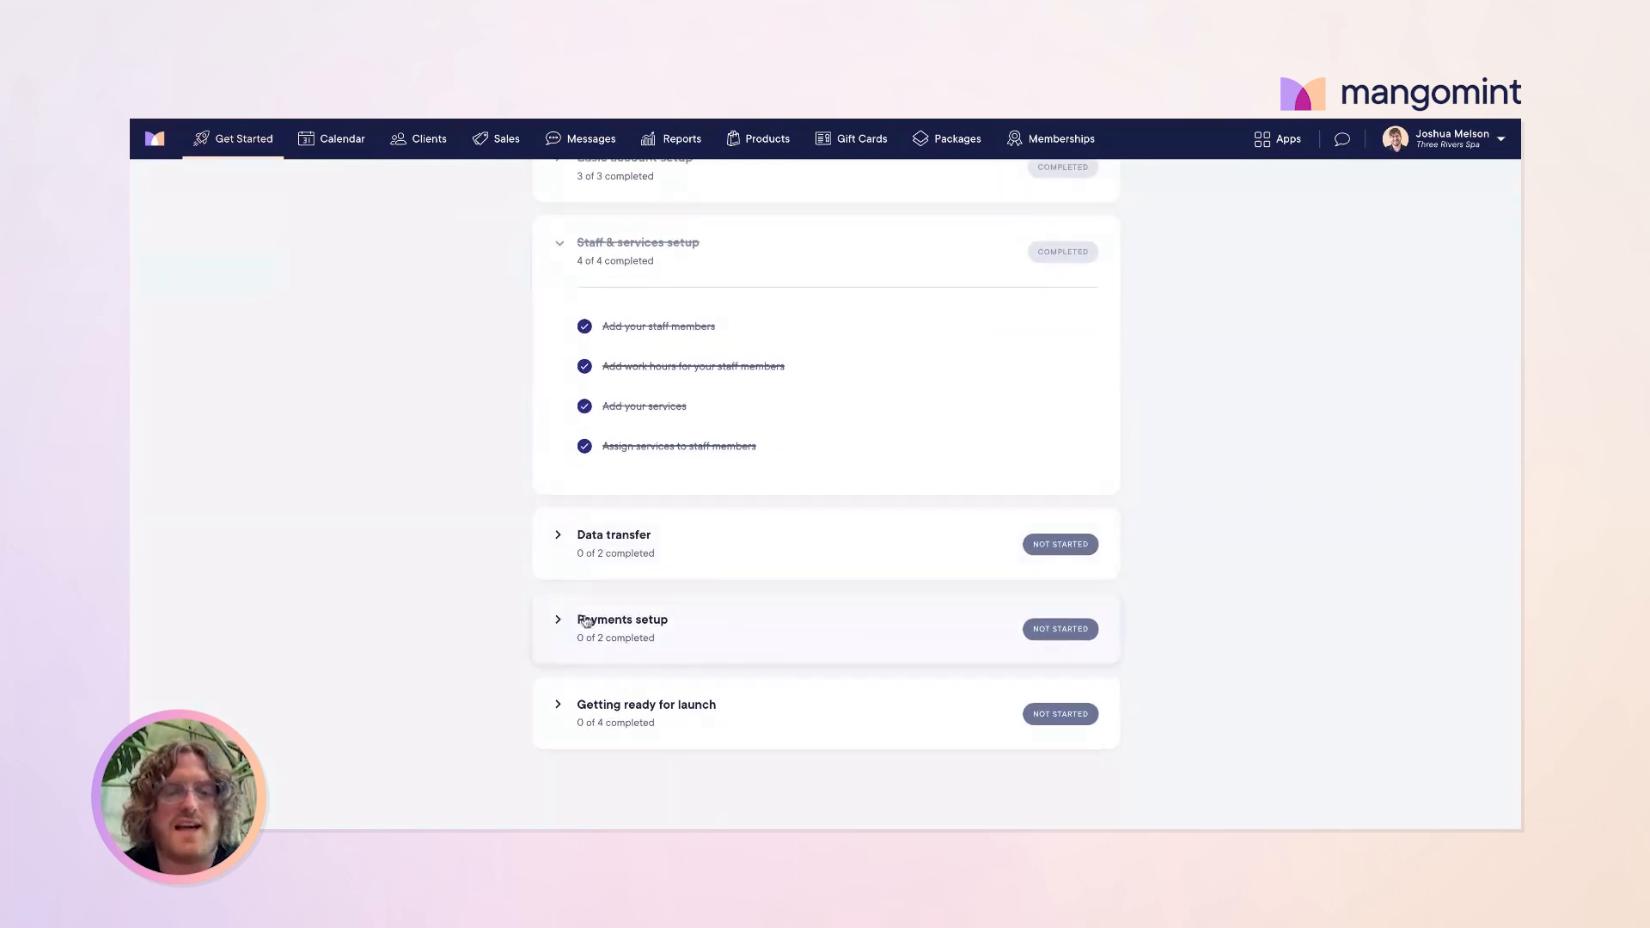
left_click(558, 620)
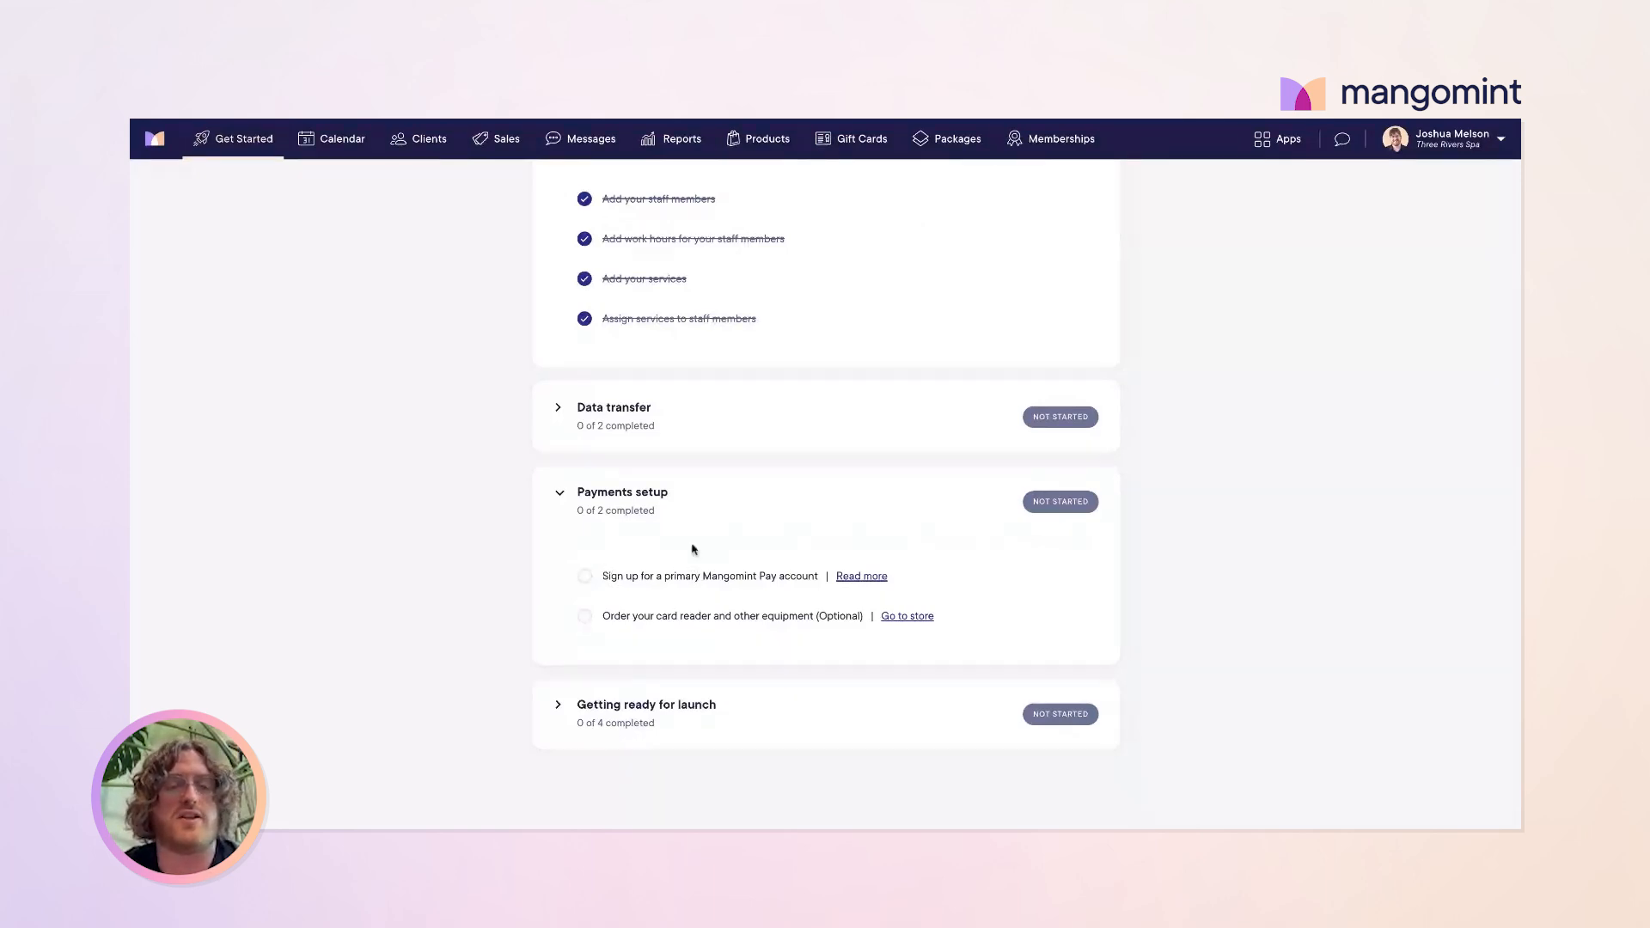
left_click_drag(821, 576, 602, 575)
left_click(602, 575)
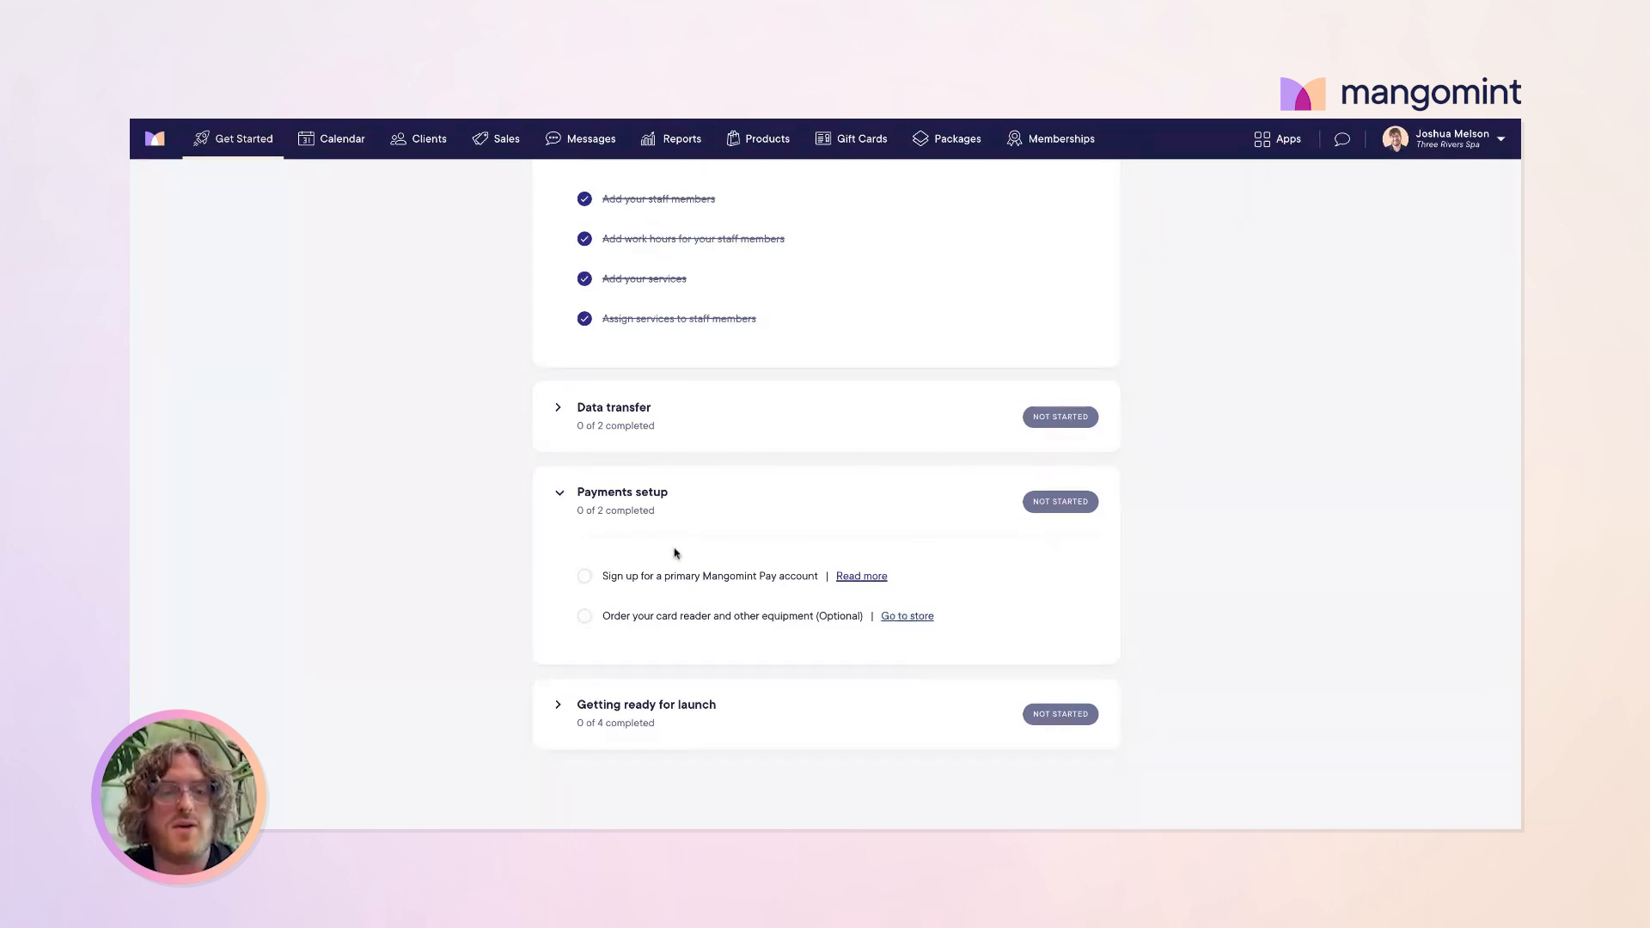
left_click(558, 492)
Step: Open the cancellation policy settings from the Getting ready for launch tasks
left_click(557, 704)
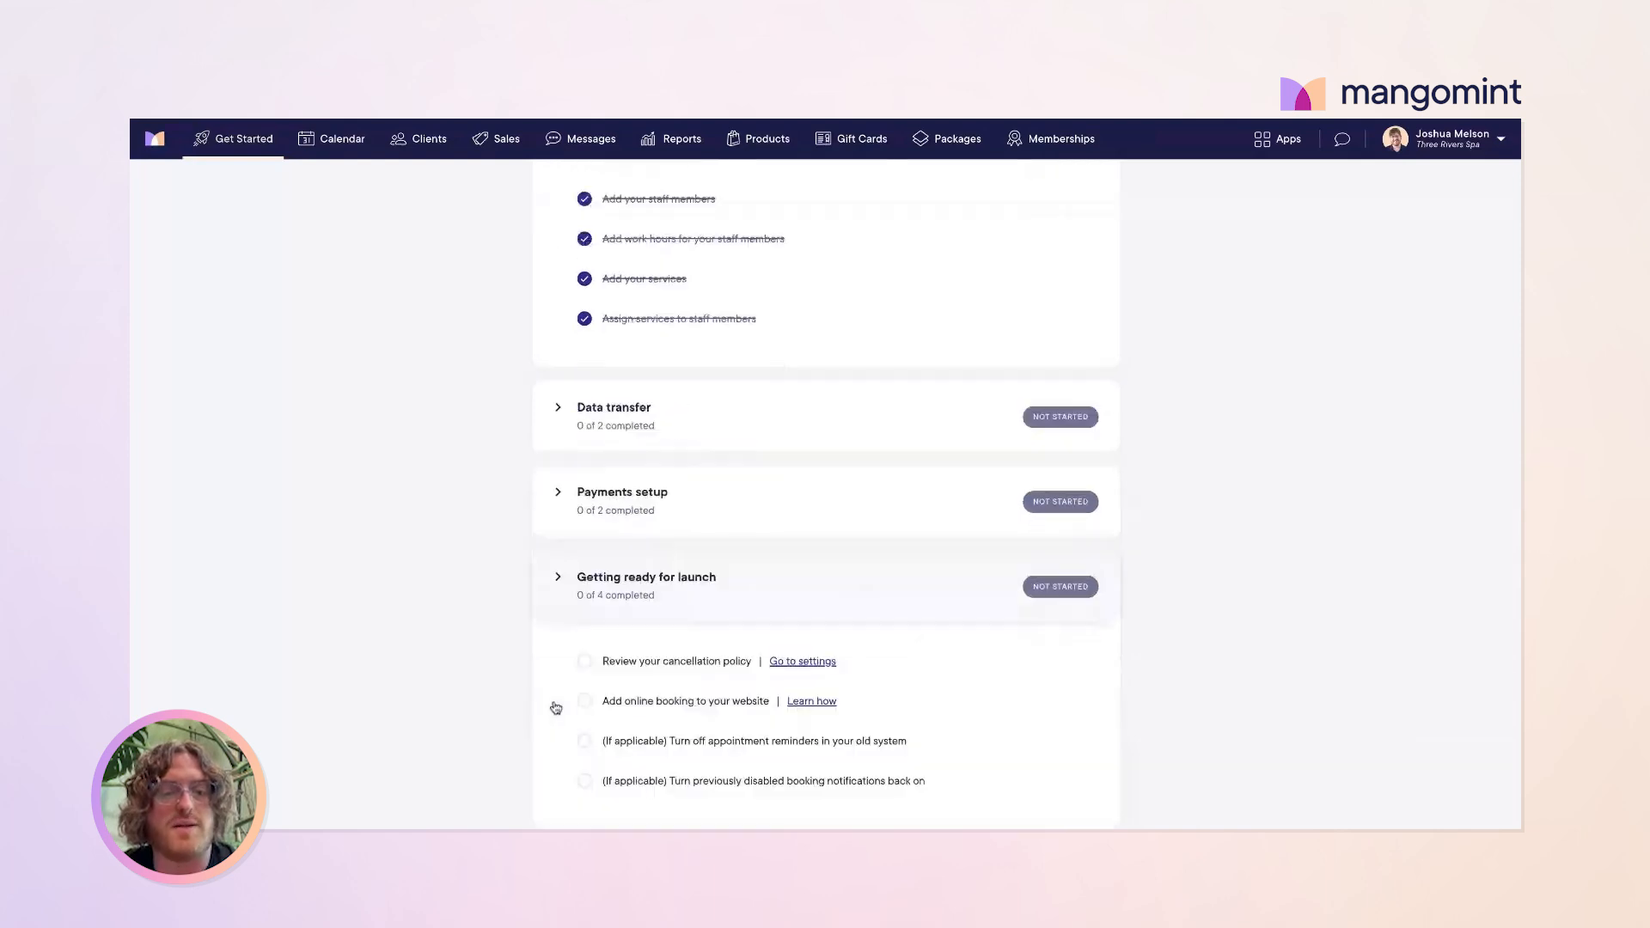
scroll(756, 695, "down", 1)
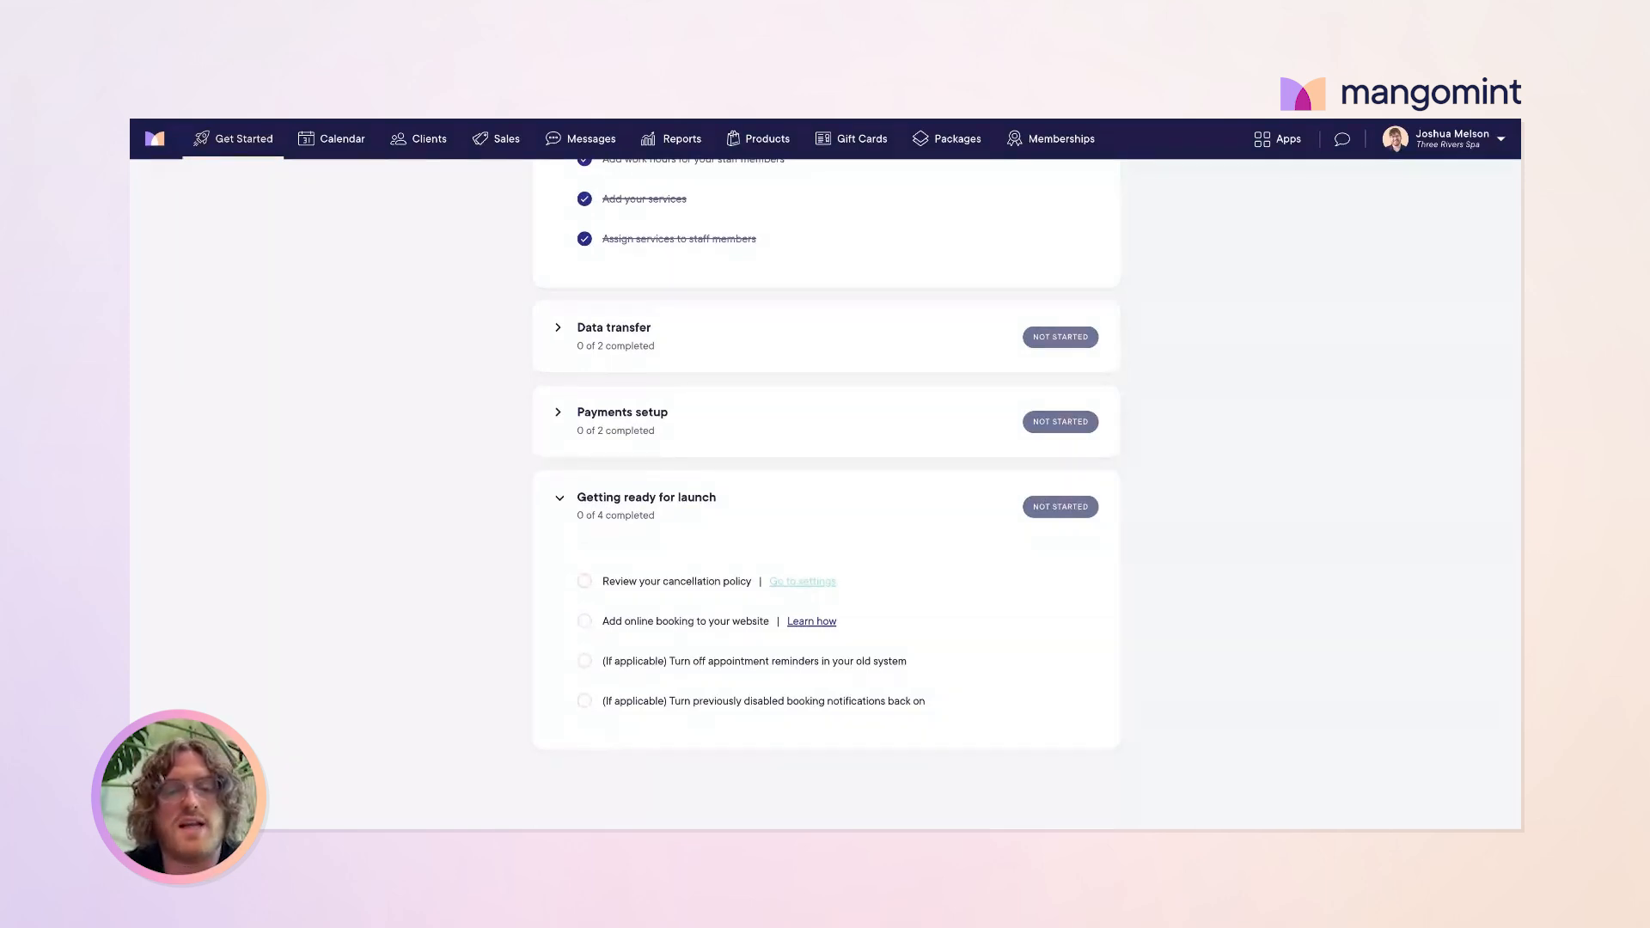
left_click(803, 581)
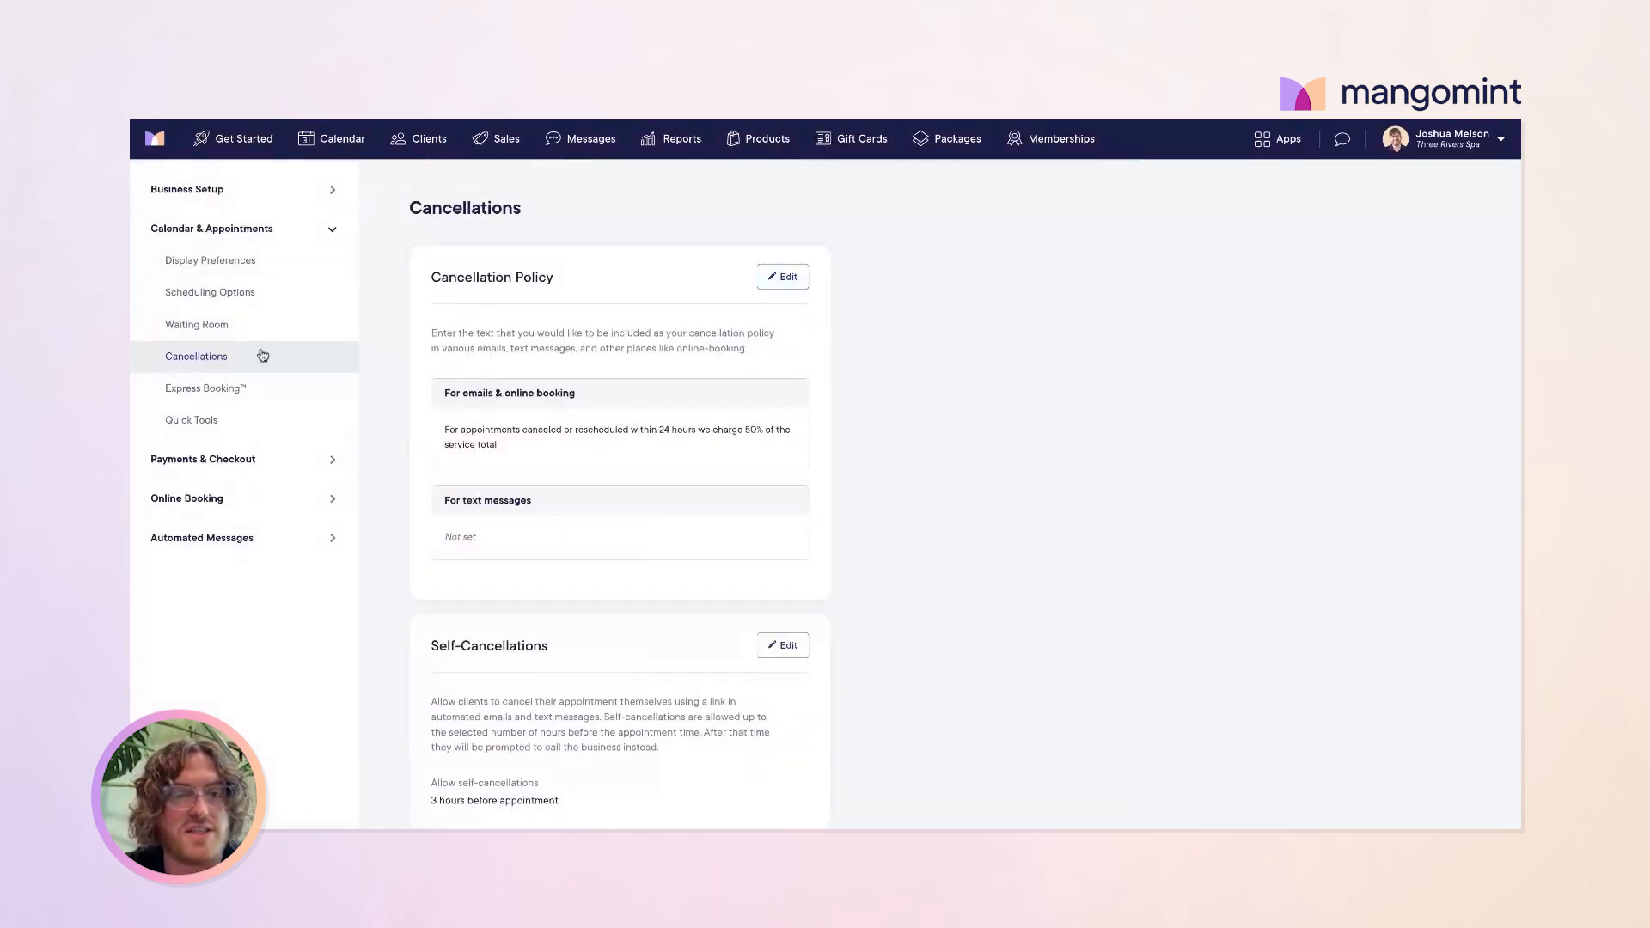
Step: Copy the 24-hour, 50% email cancellation policy into the text-message policy and save
left_click(786, 277)
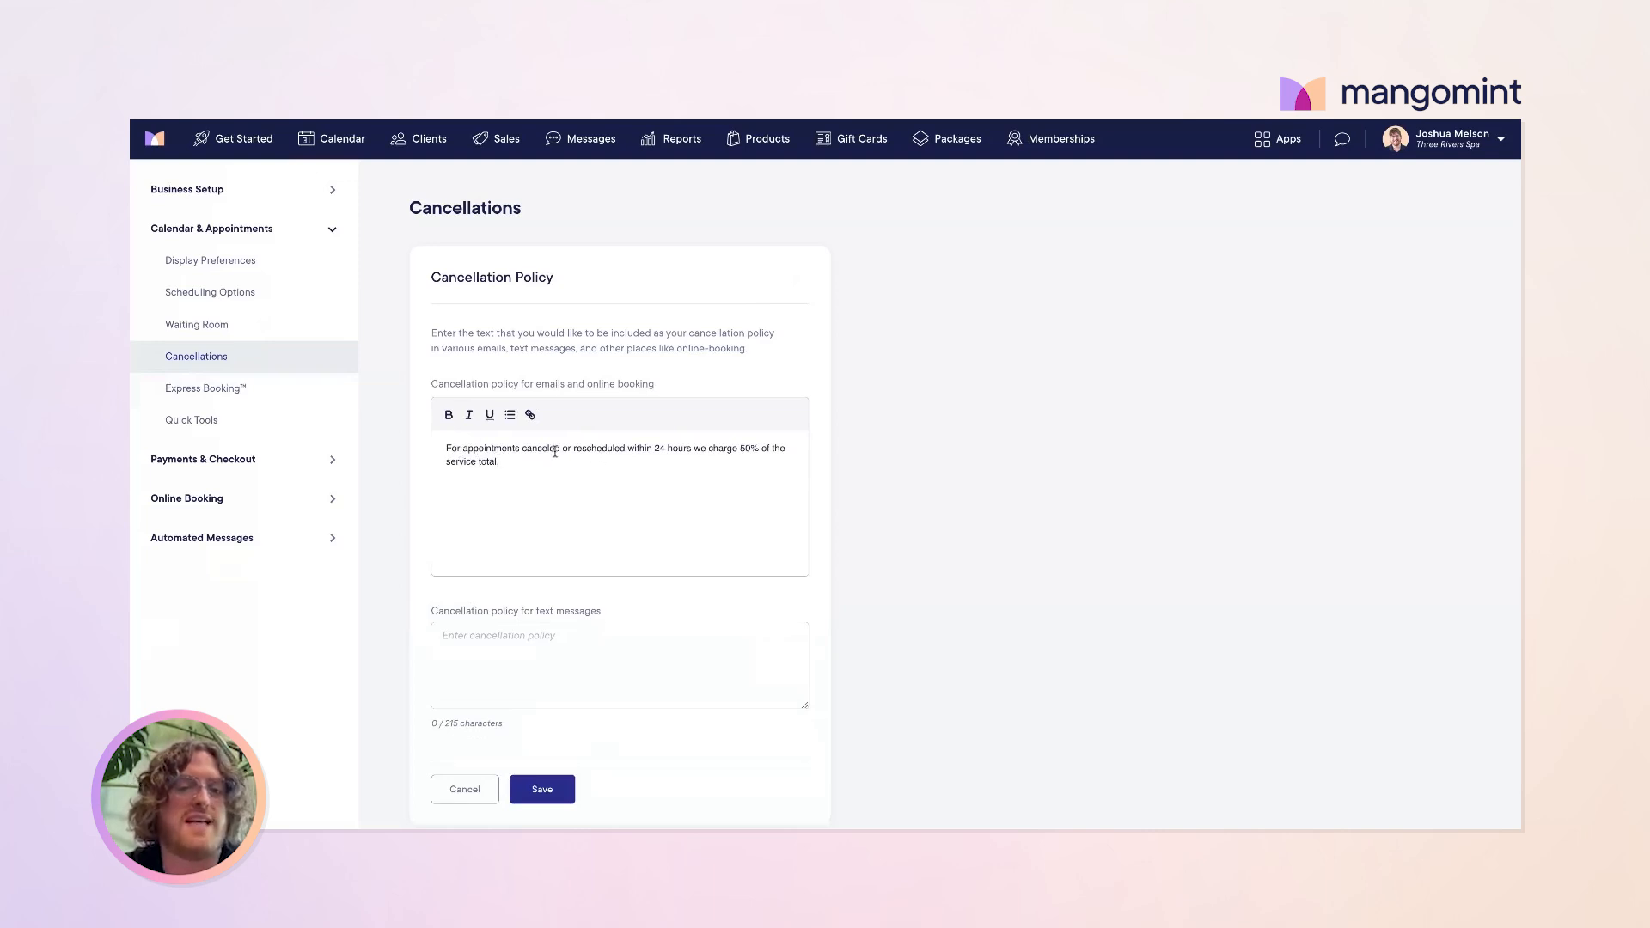
left_click_drag(555, 451, 631, 480)
left_click(631, 480)
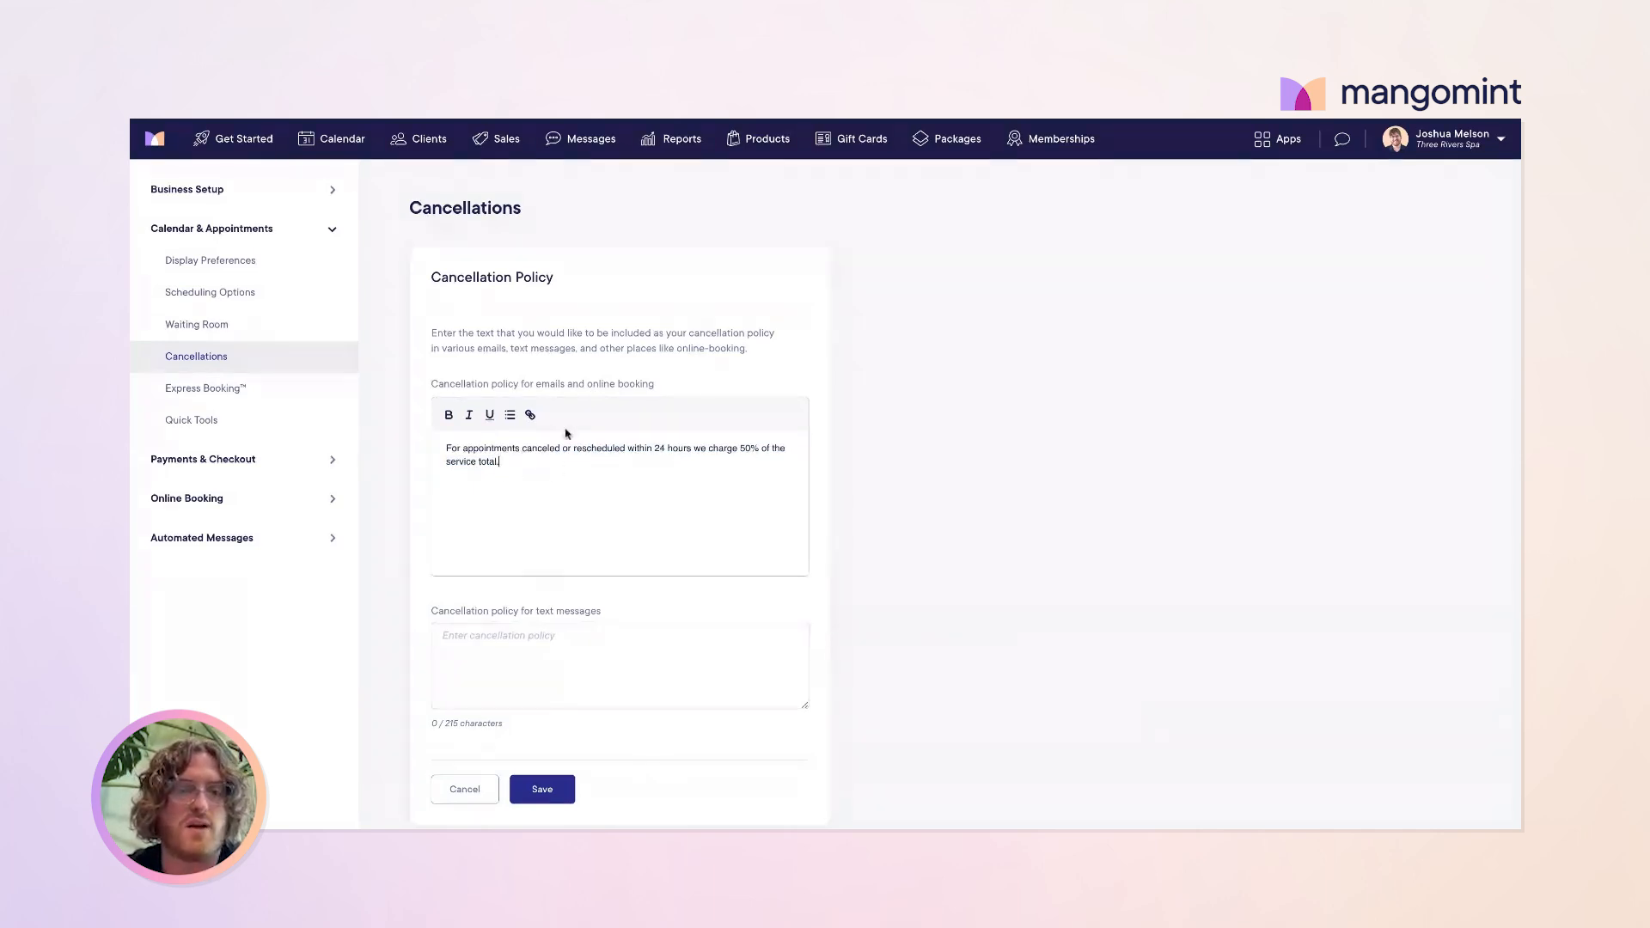
left_click_drag(510, 464, 428, 442)
key("ctrl+c")
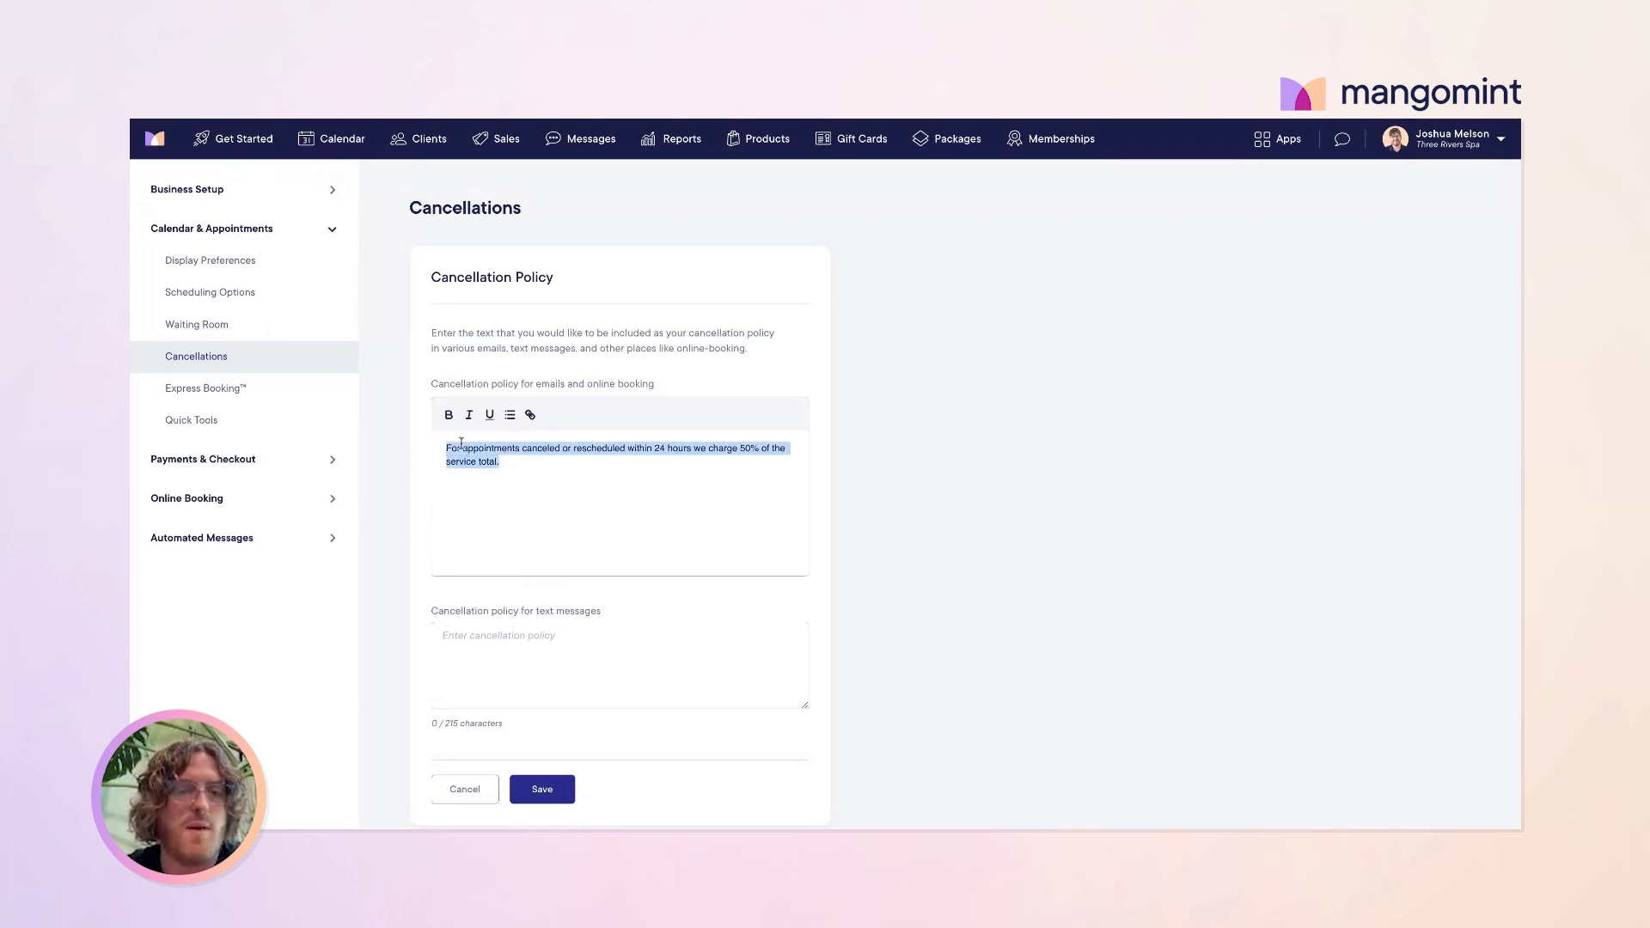
left_click(496, 661)
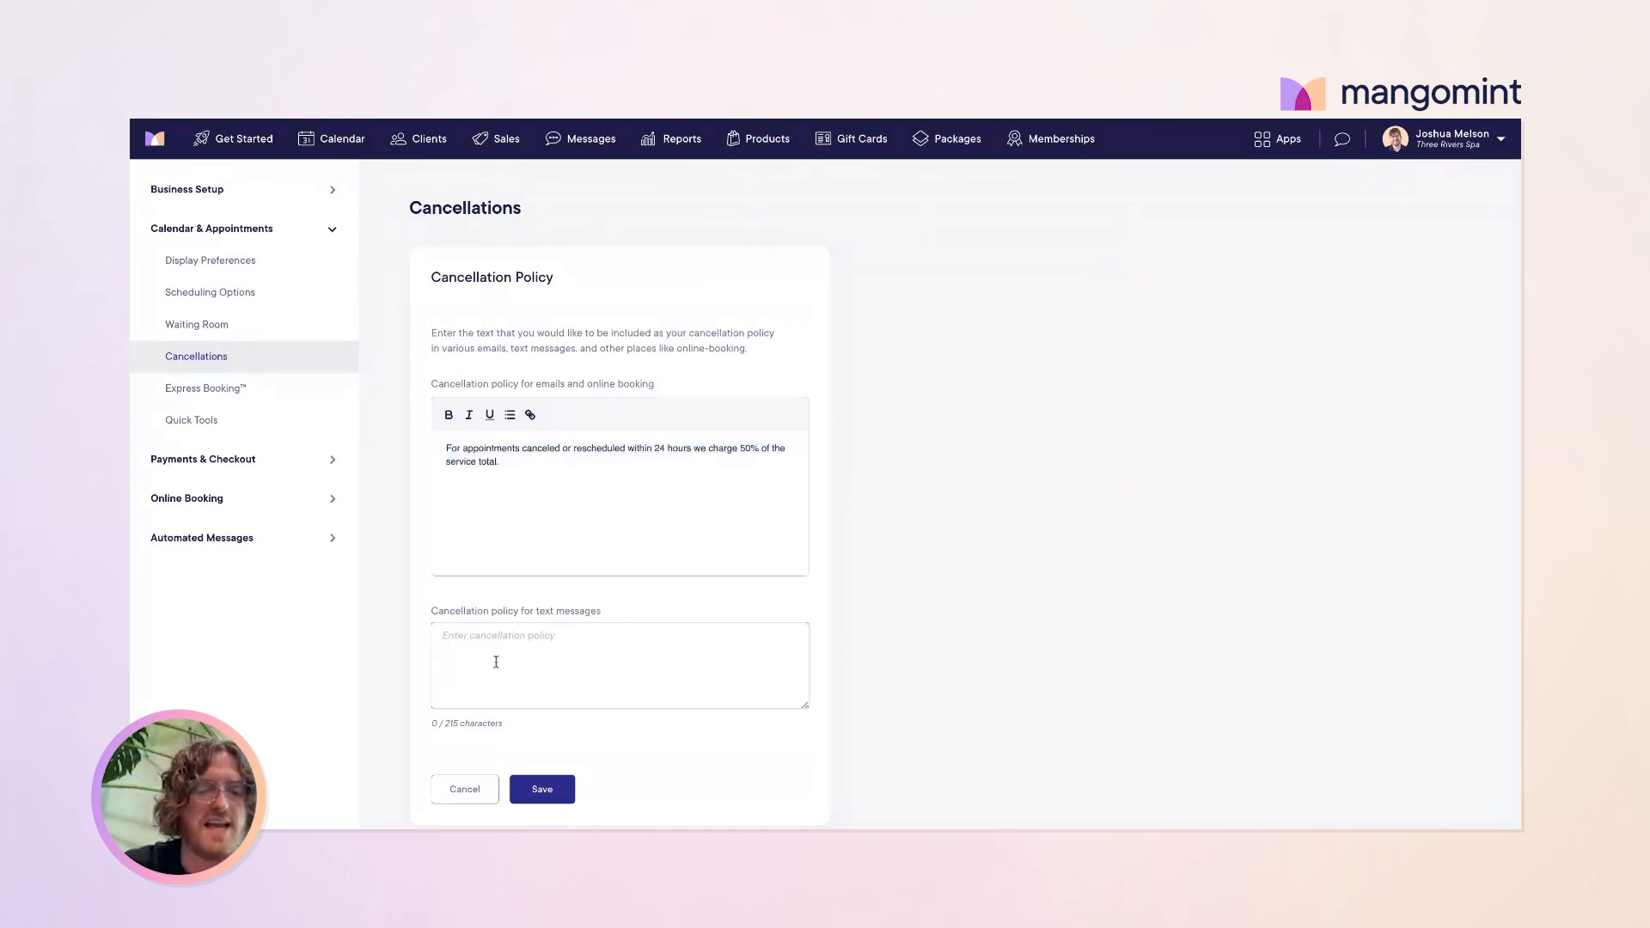
key("ctrl+v")
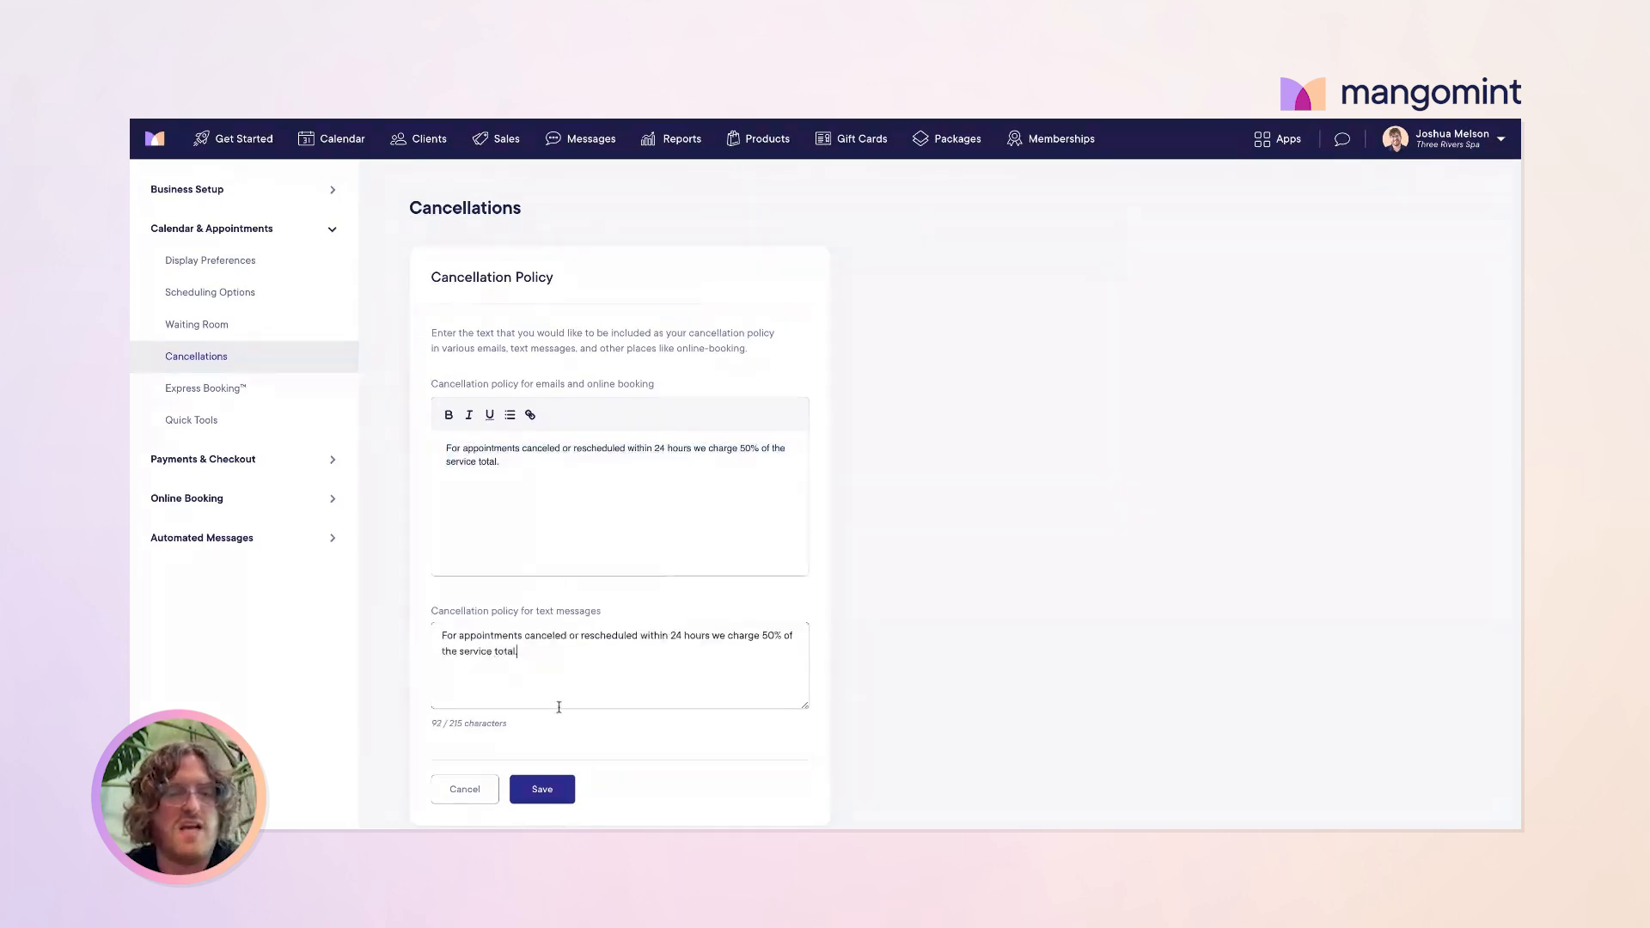
left_click(547, 796)
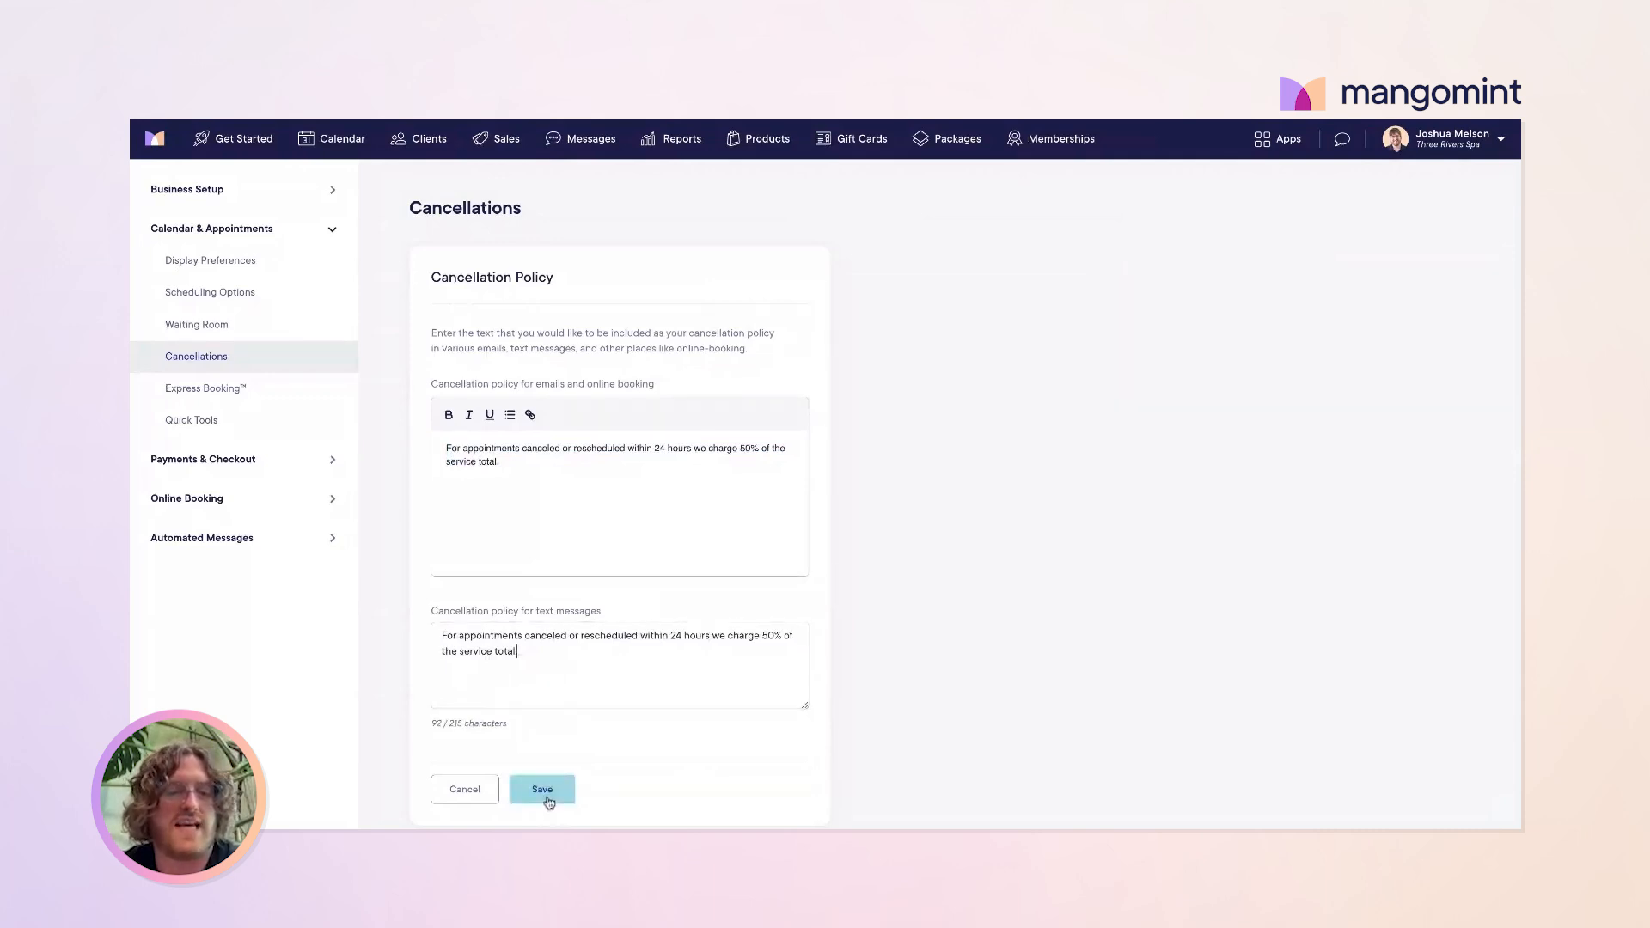
Step: Check off 'Review your cancellation policy' in the Get Started setup guide
scroll(571, 649, "down", 1)
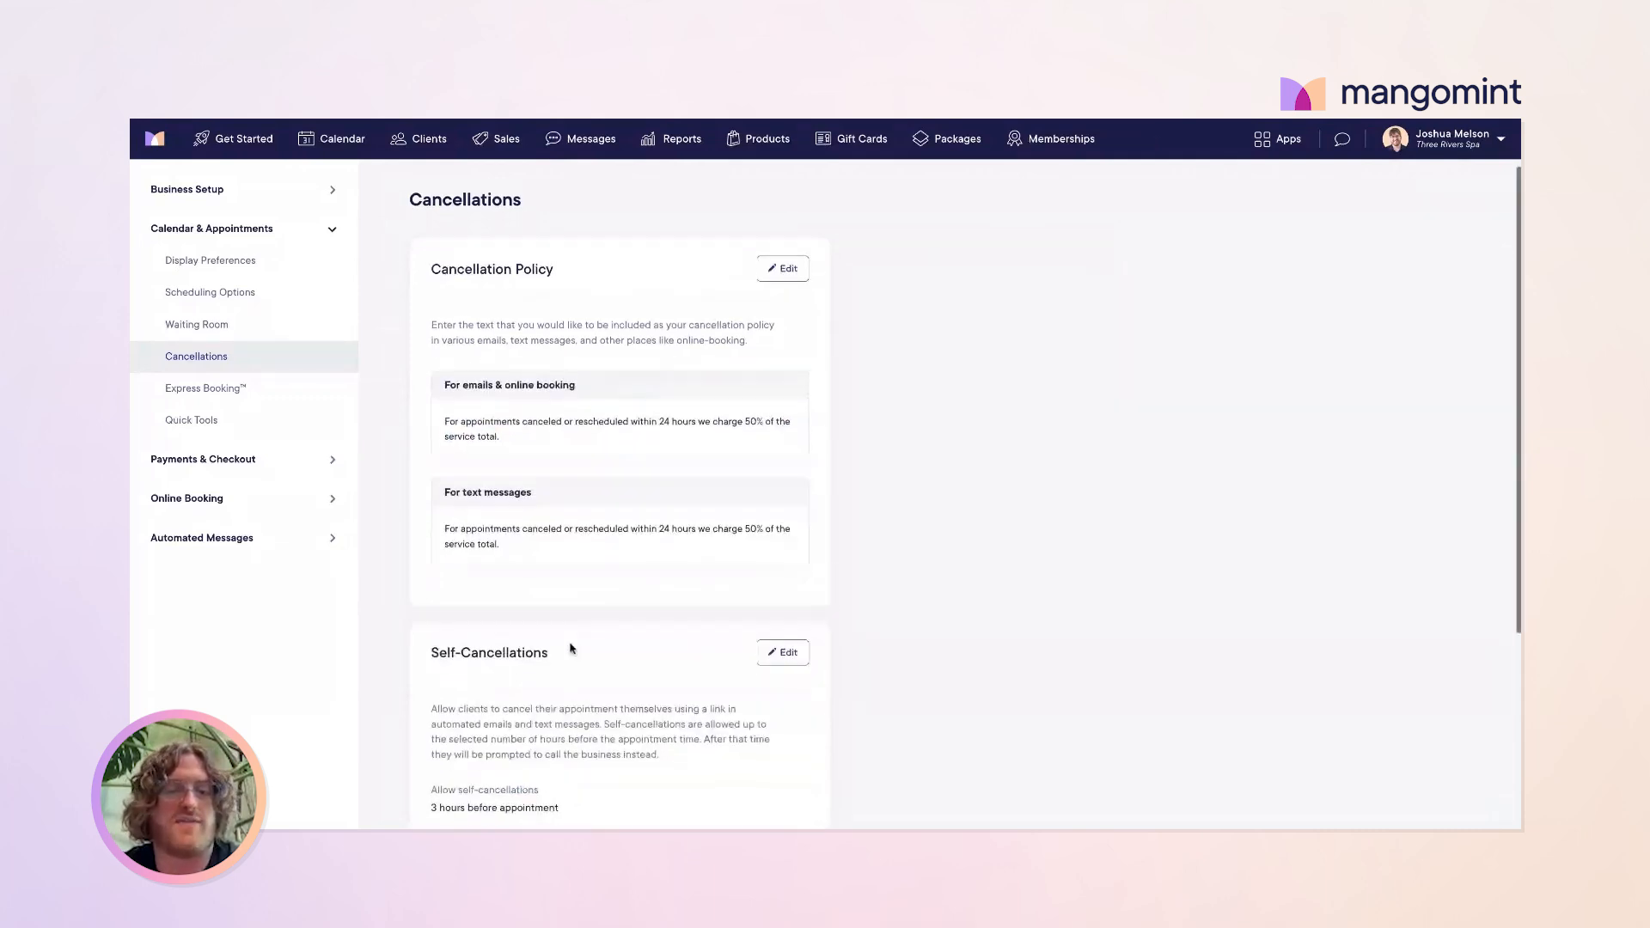
left_click(234, 137)
scroll(765, 559, "down", 11)
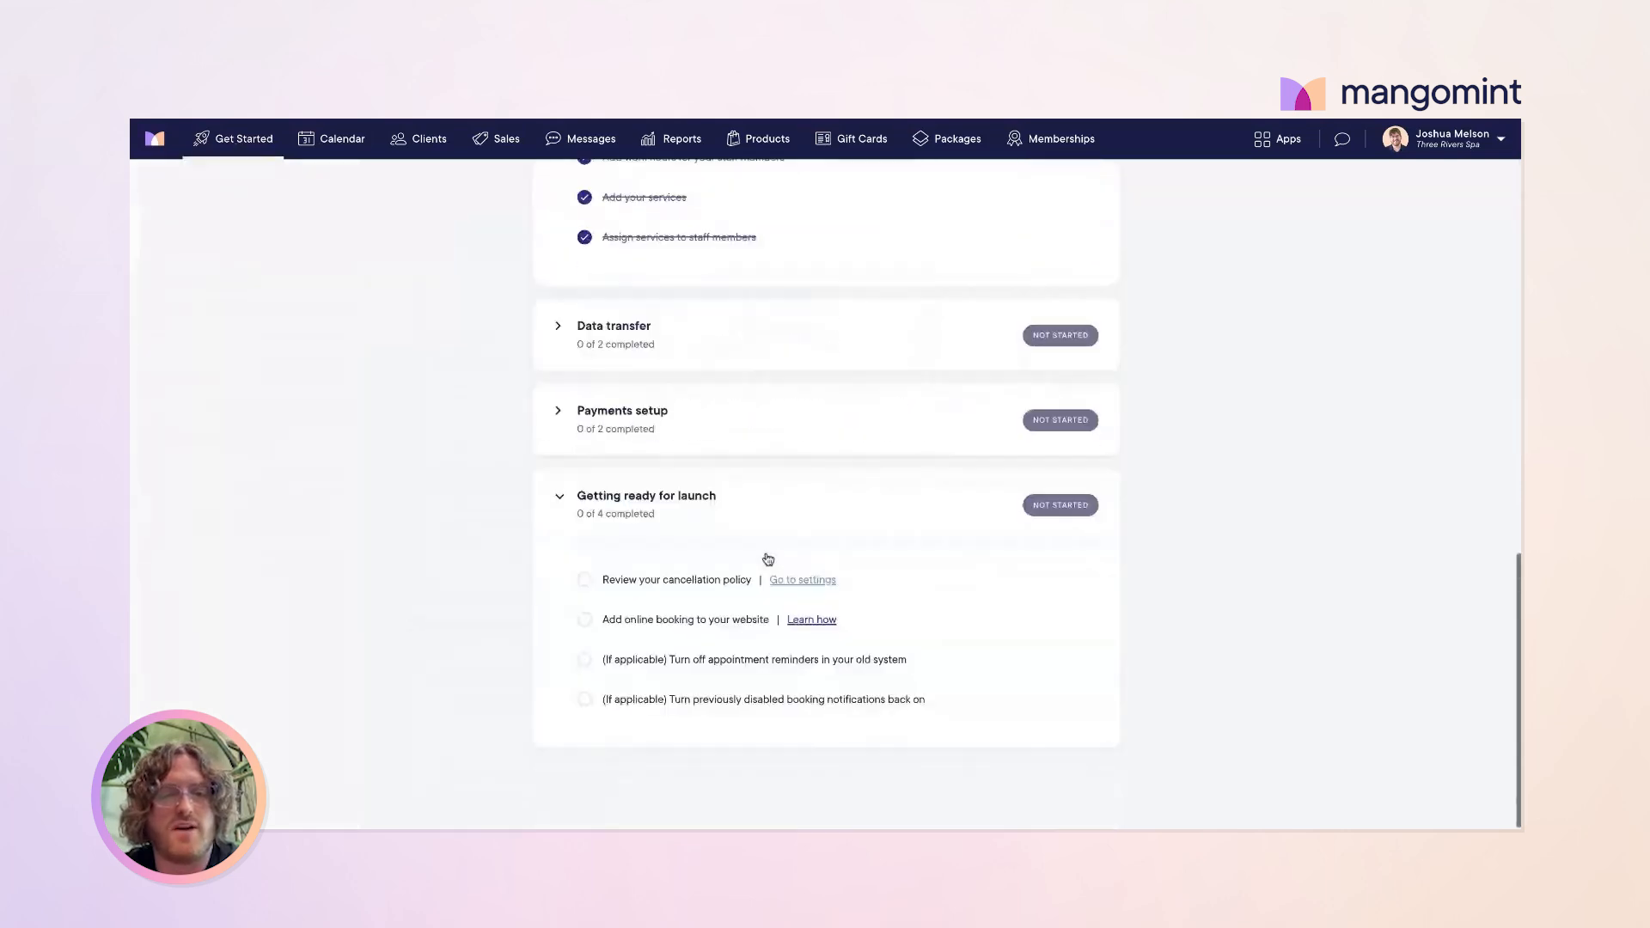
left_click(583, 584)
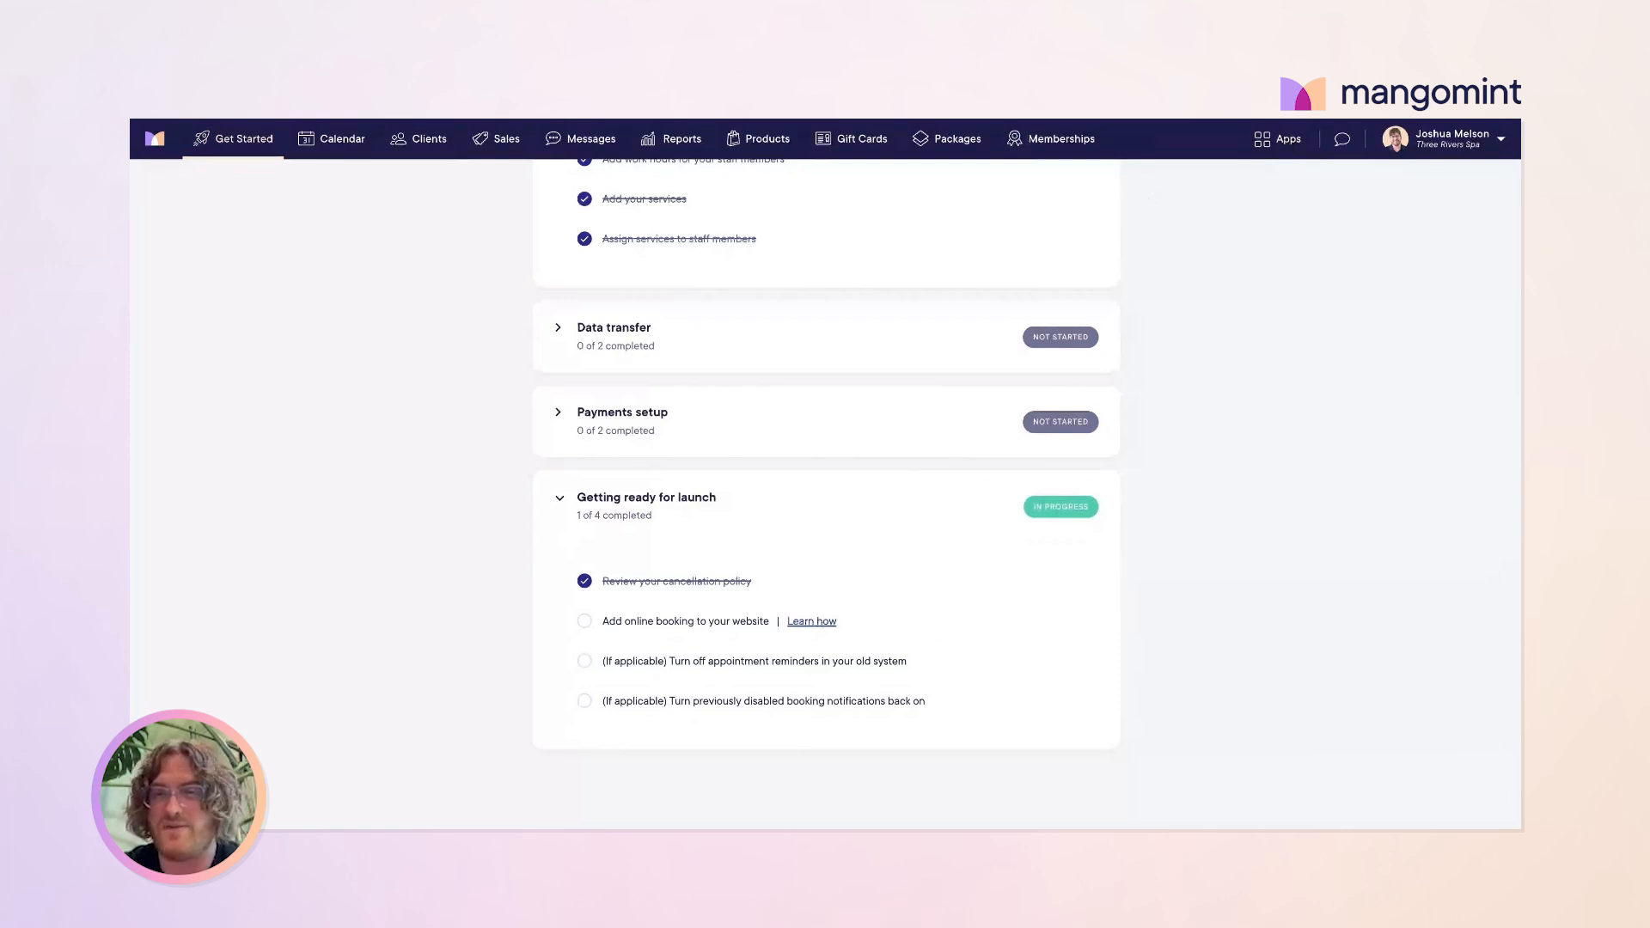
left_click(1278, 139)
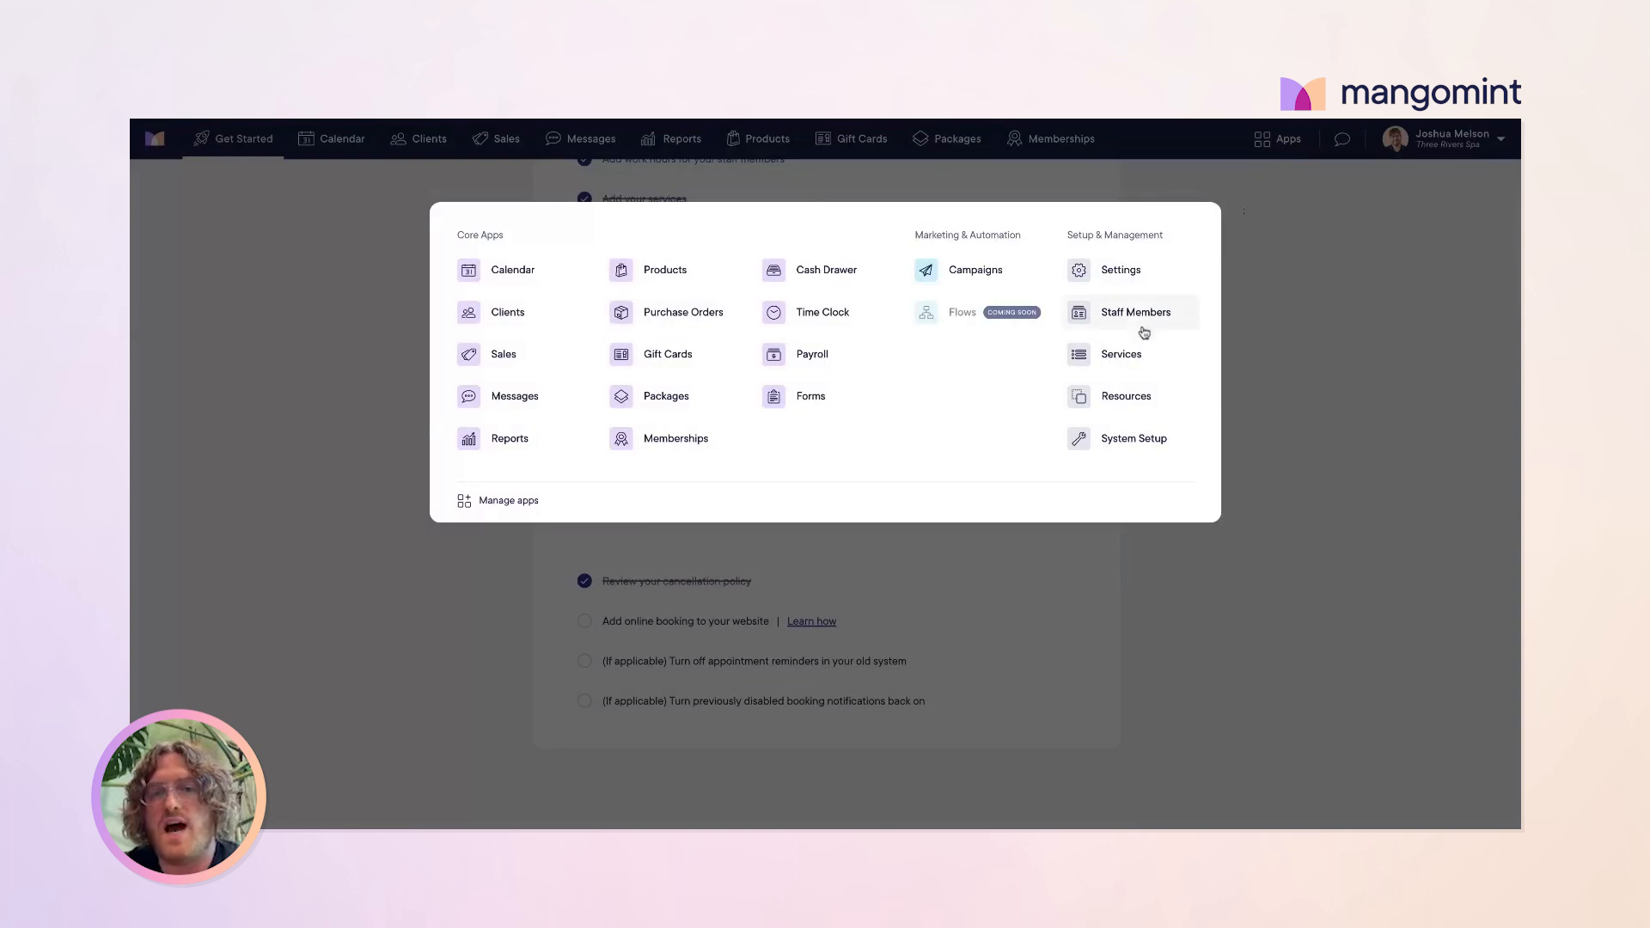
left_click(1122, 270)
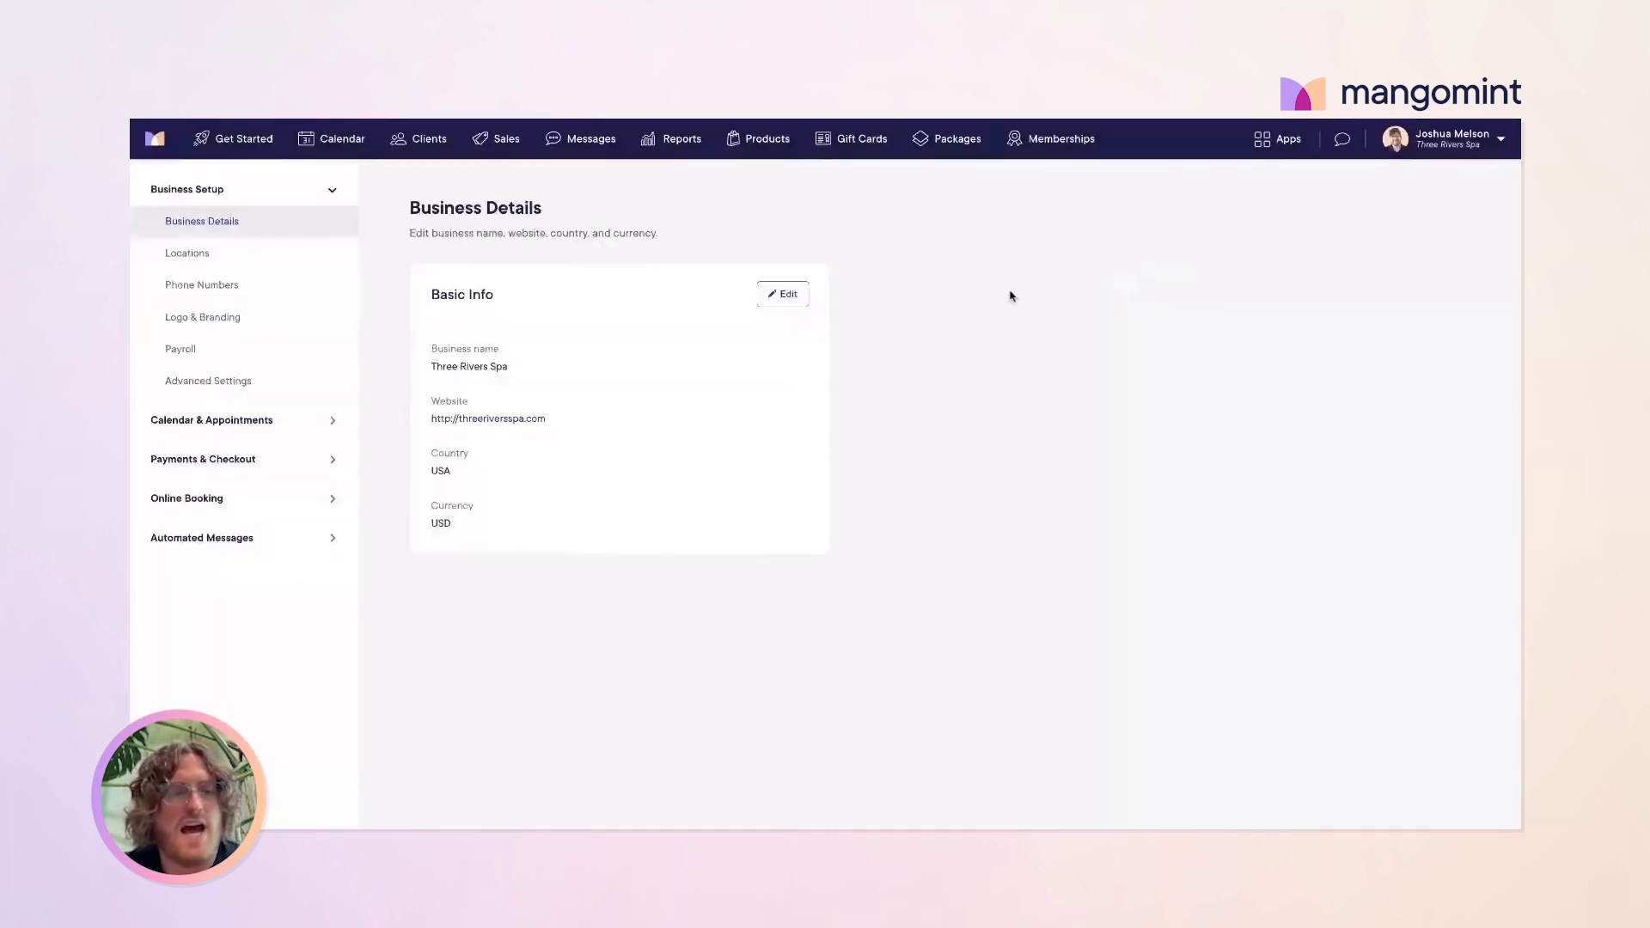
left_click(222, 501)
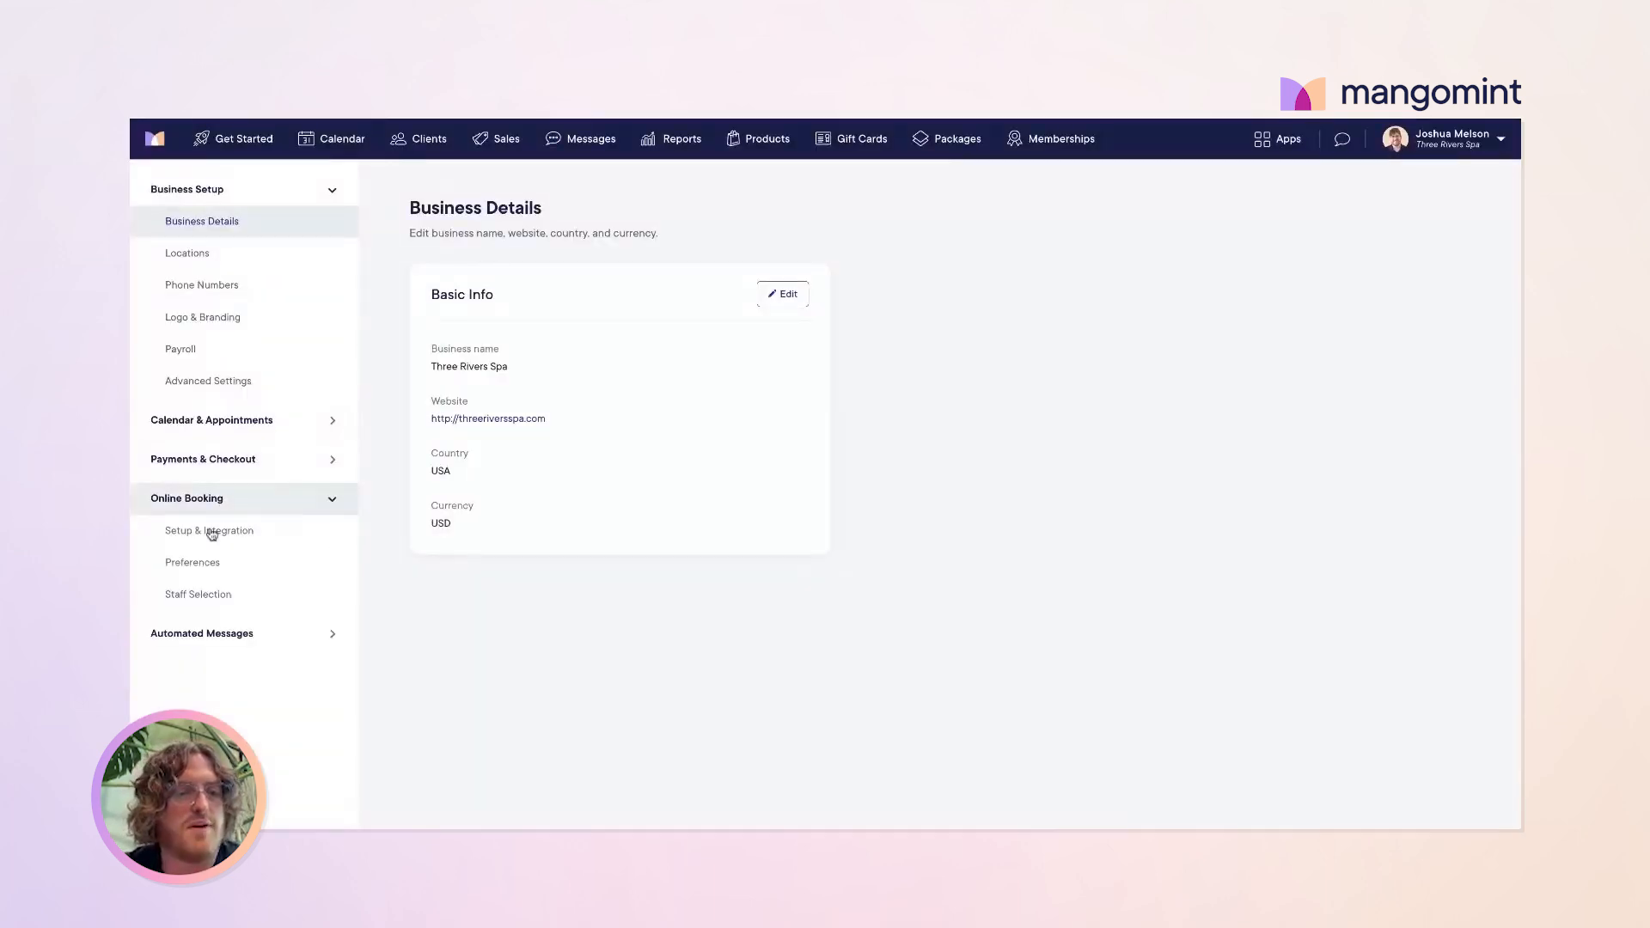
left_click(210, 533)
scroll(658, 434, "down", 1)
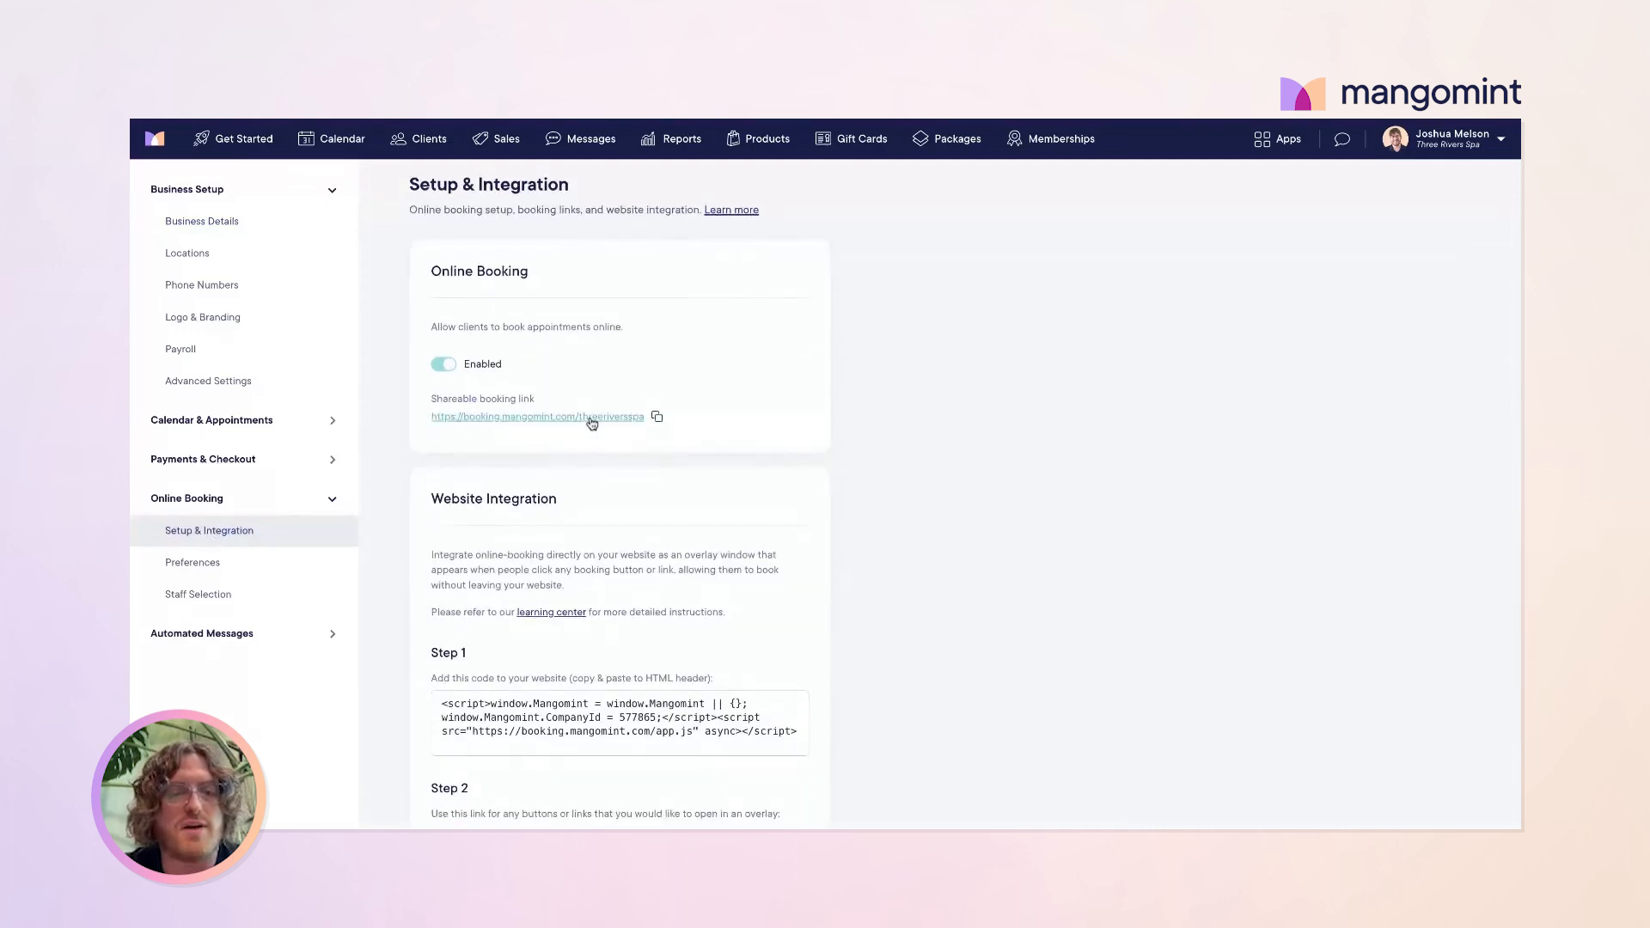
scroll(630, 554, "down", 1)
scroll(559, 553, "down", 2)
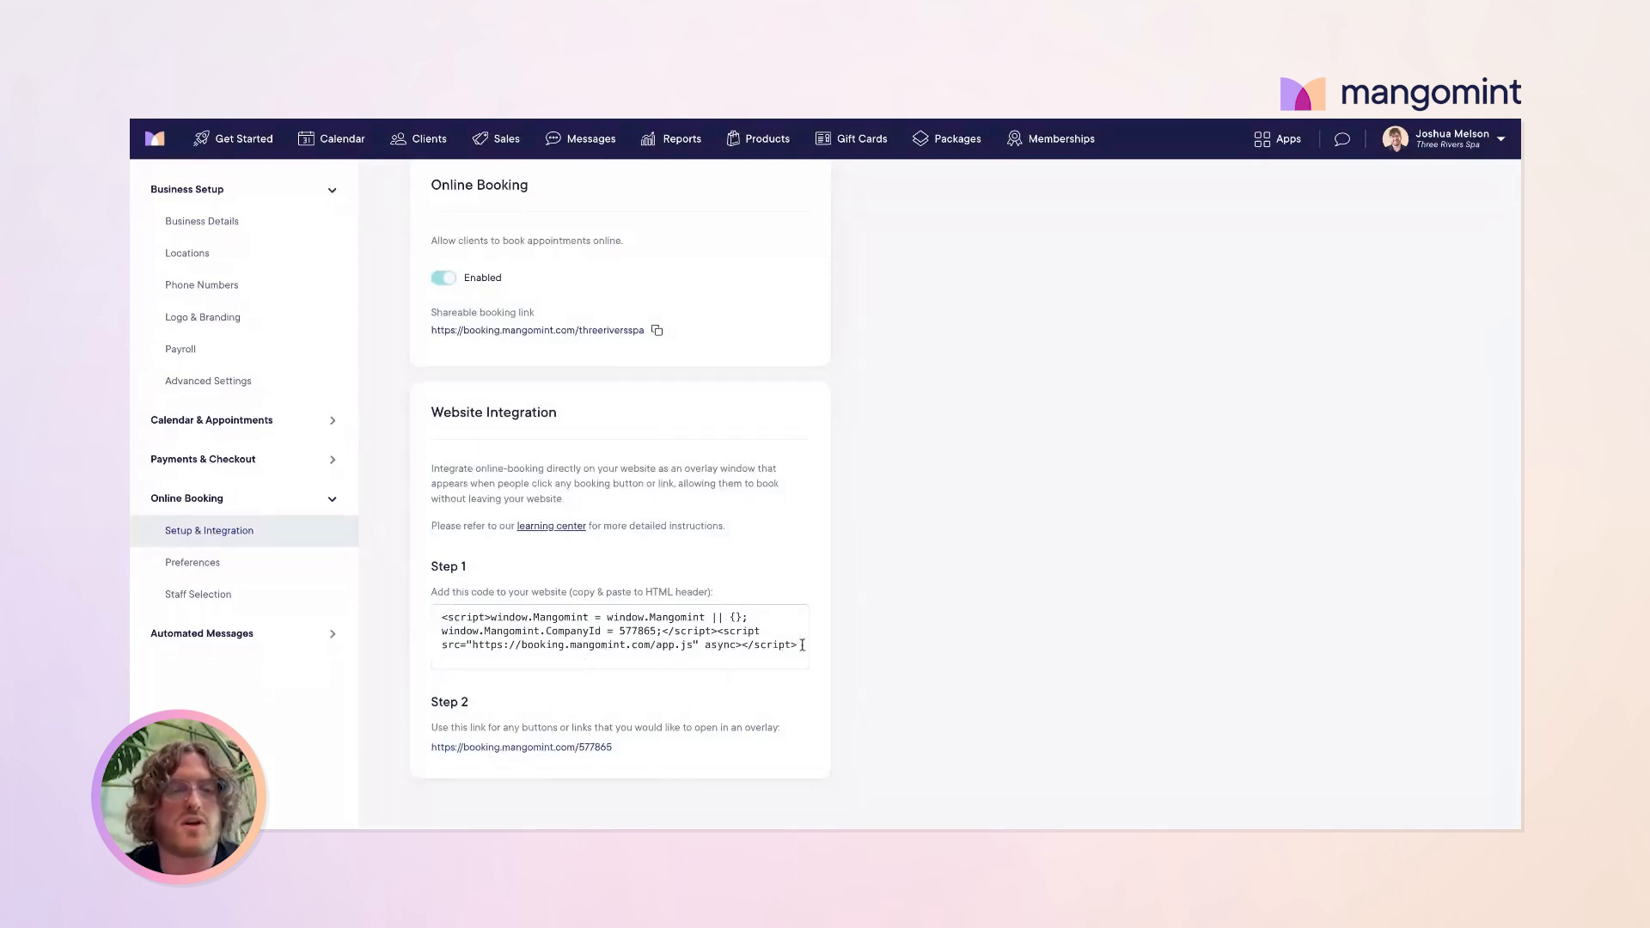
scroll(571, 496, "up", 1)
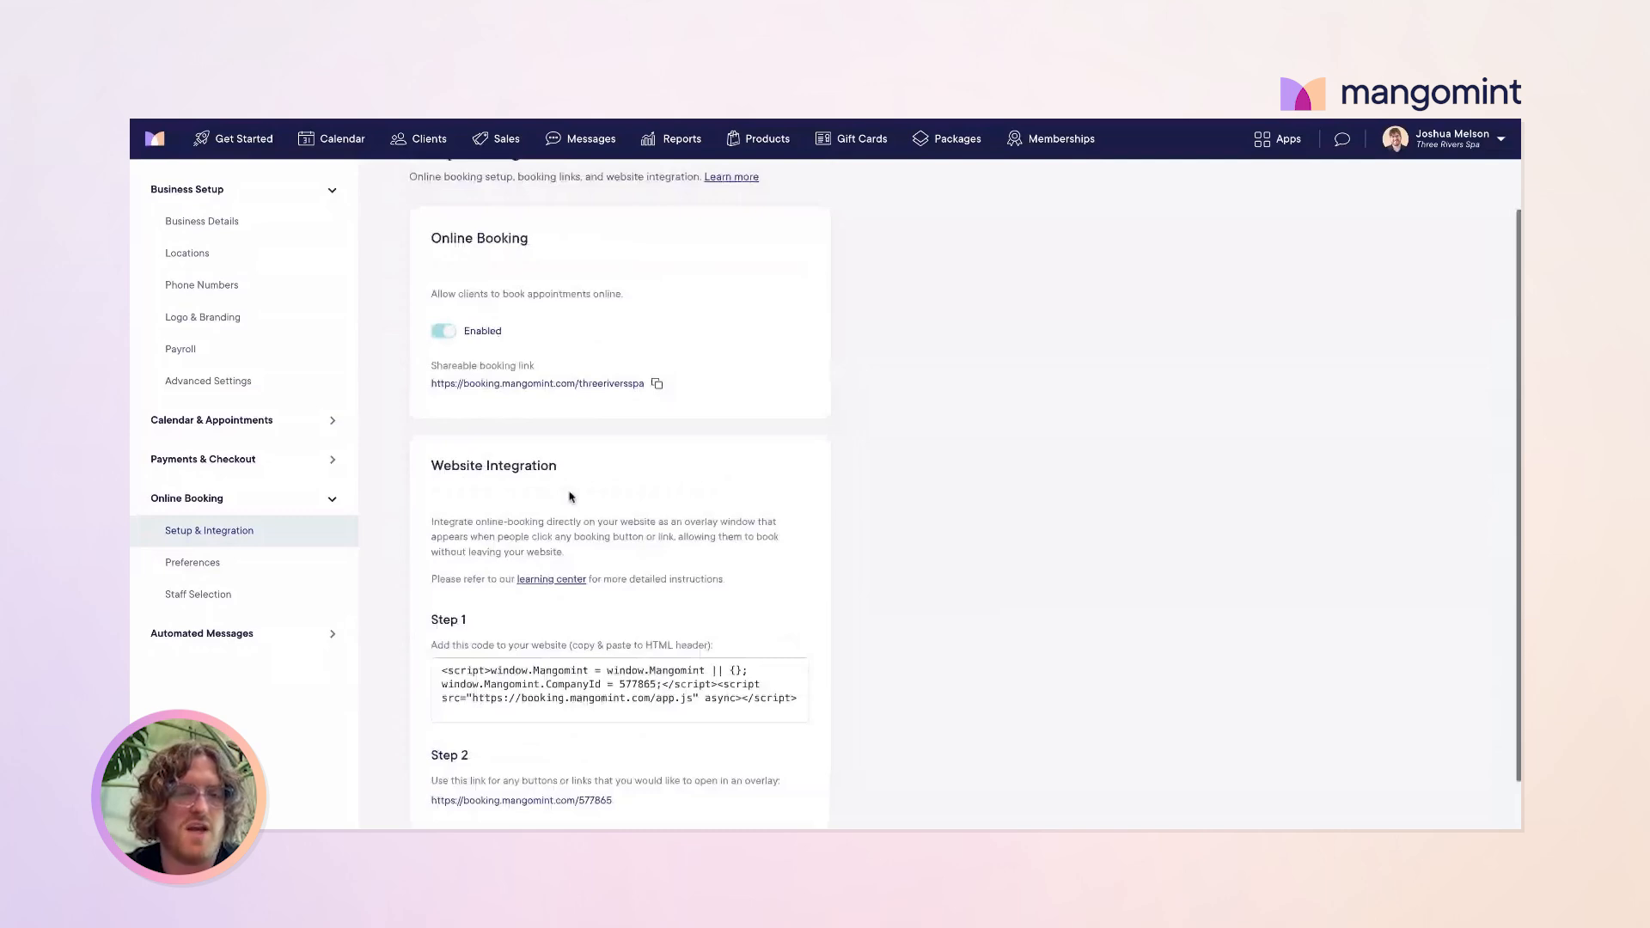
scroll(571, 496, "down", 1)
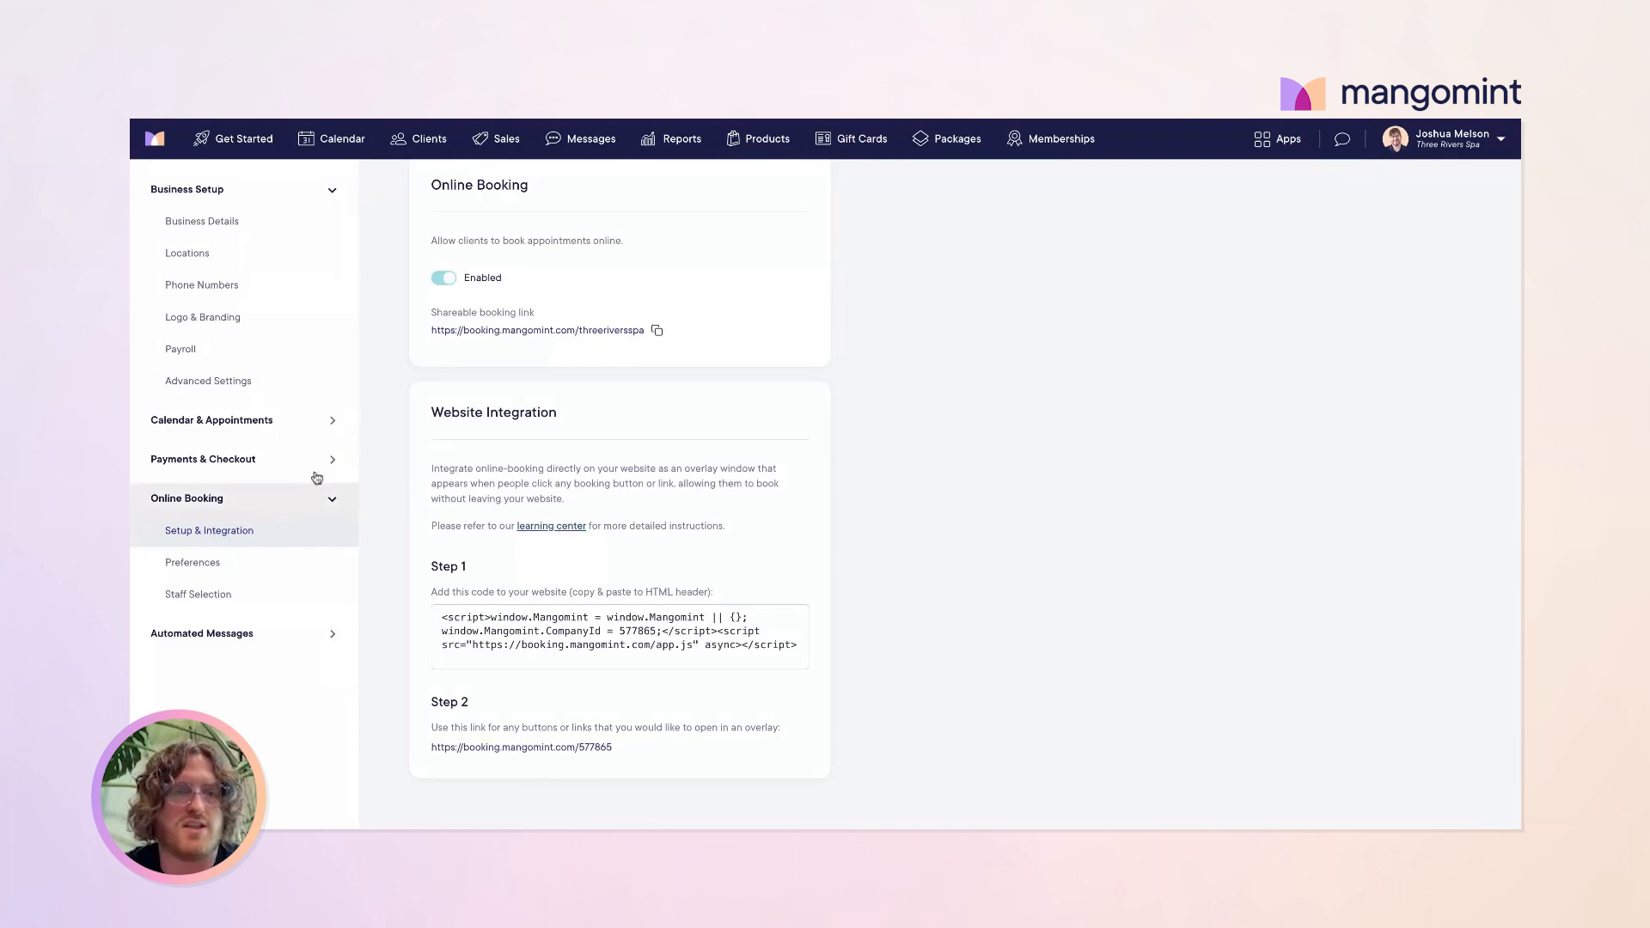
left_click(223, 140)
scroll(601, 520, "down", 10)
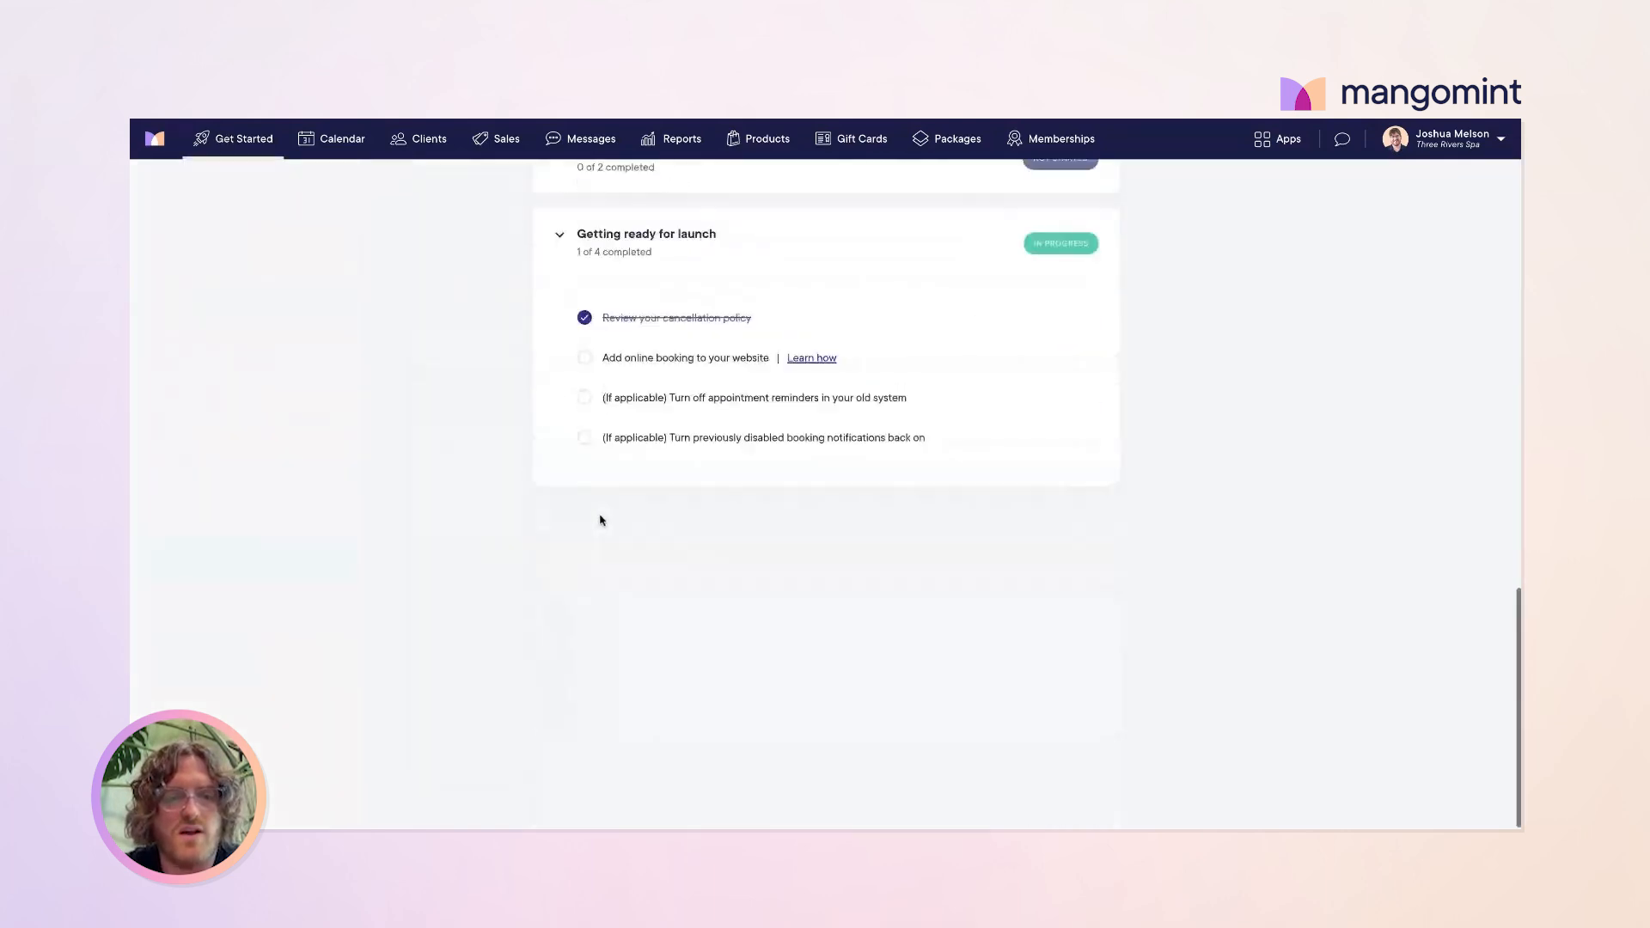
scroll(593, 550, "up", 3)
Step: Tick 'Add online booking to your website' and return to the top of Get Started
left_click(585, 621)
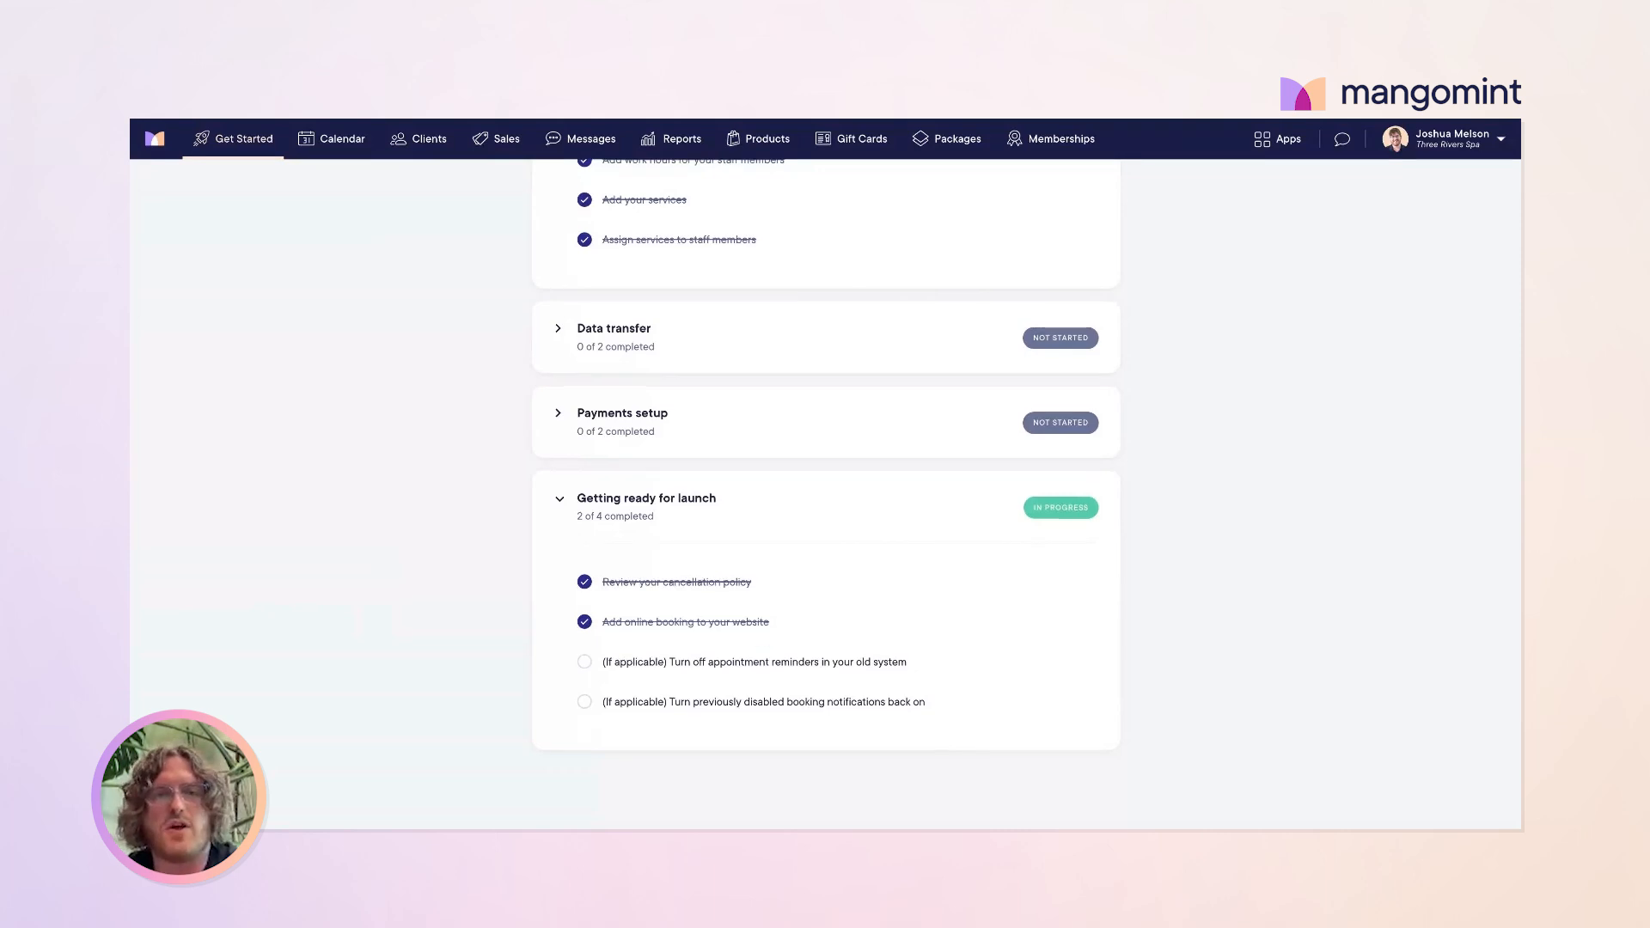
scroll(825, 494, "up", 8)
scroll(978, 354, "up", 5)
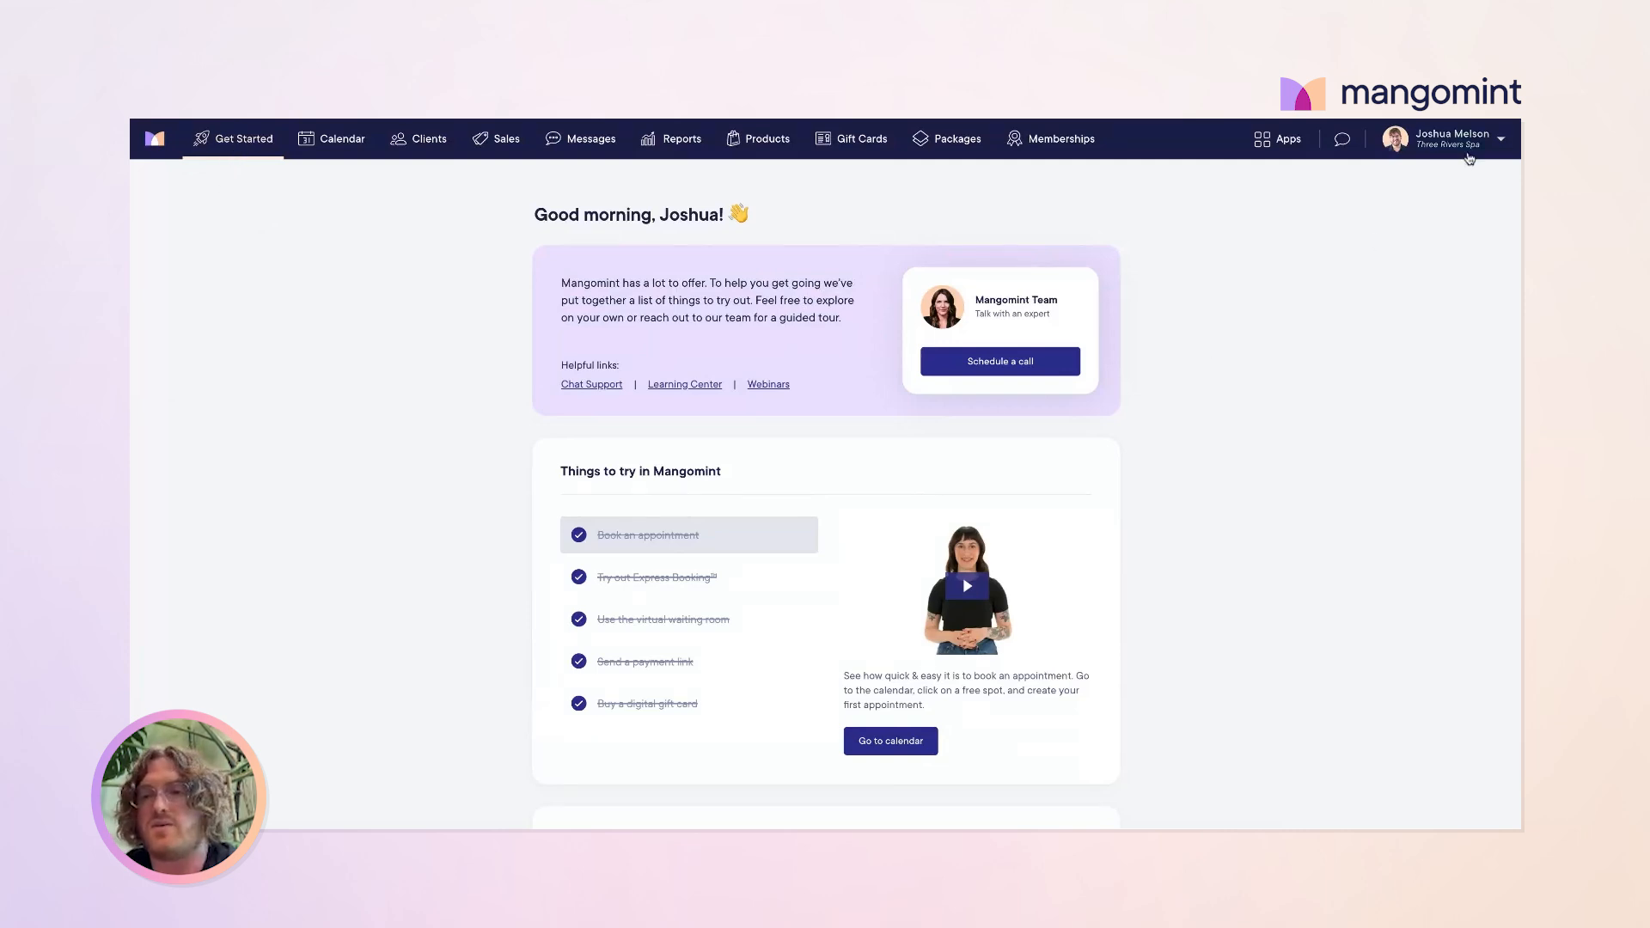
left_click(1473, 150)
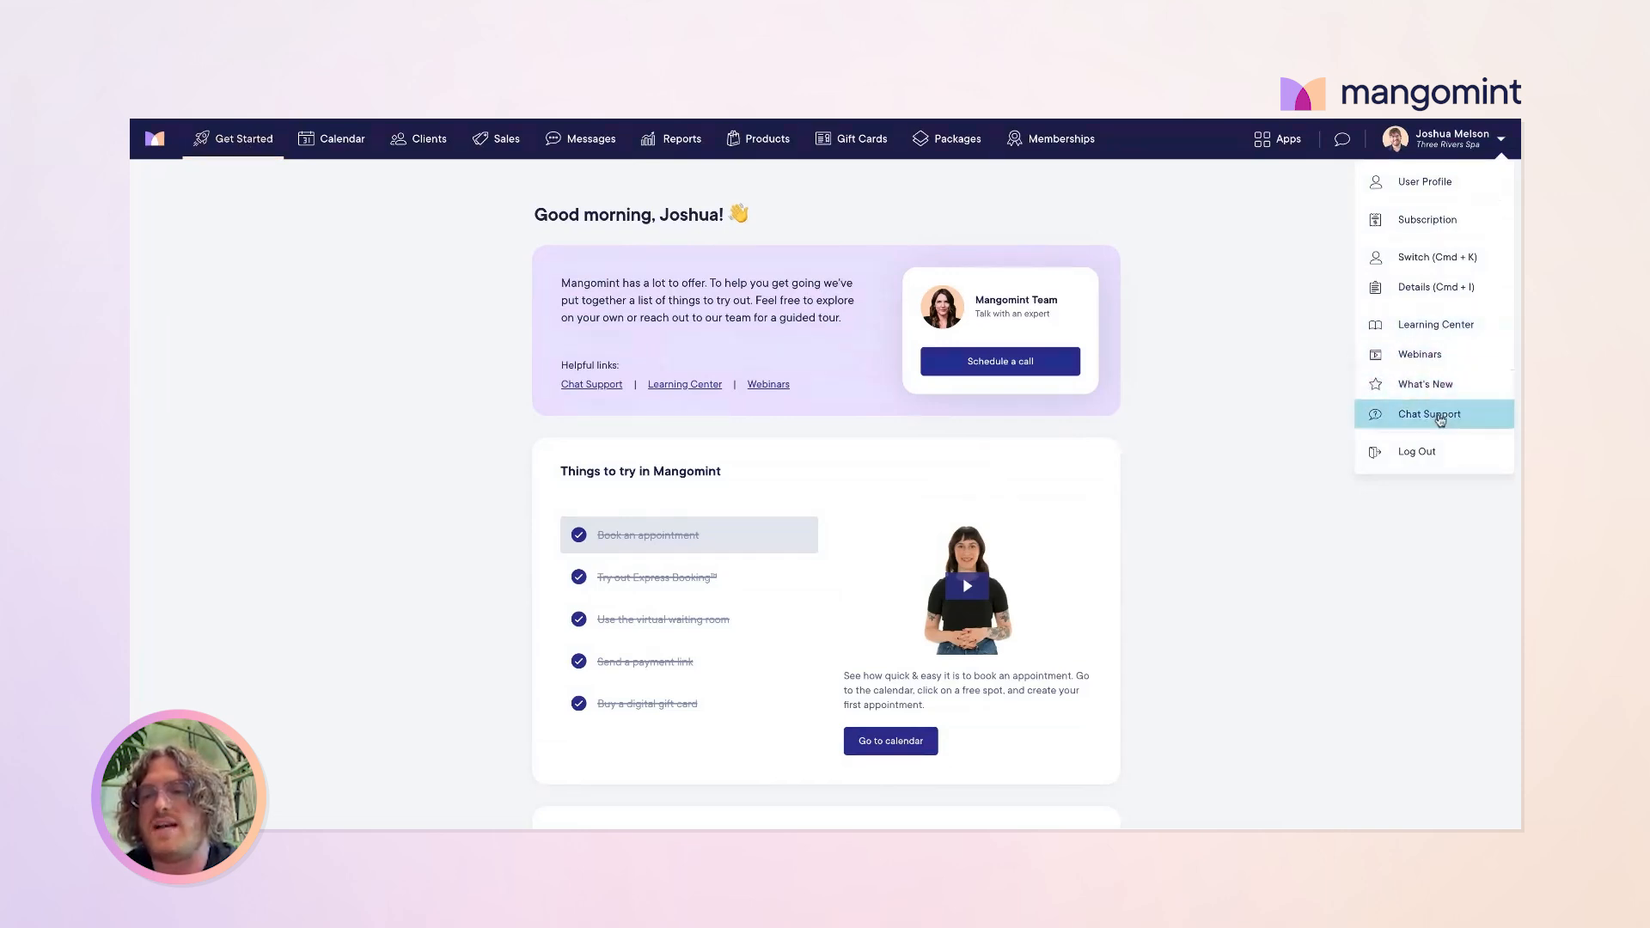
left_click(1252, 349)
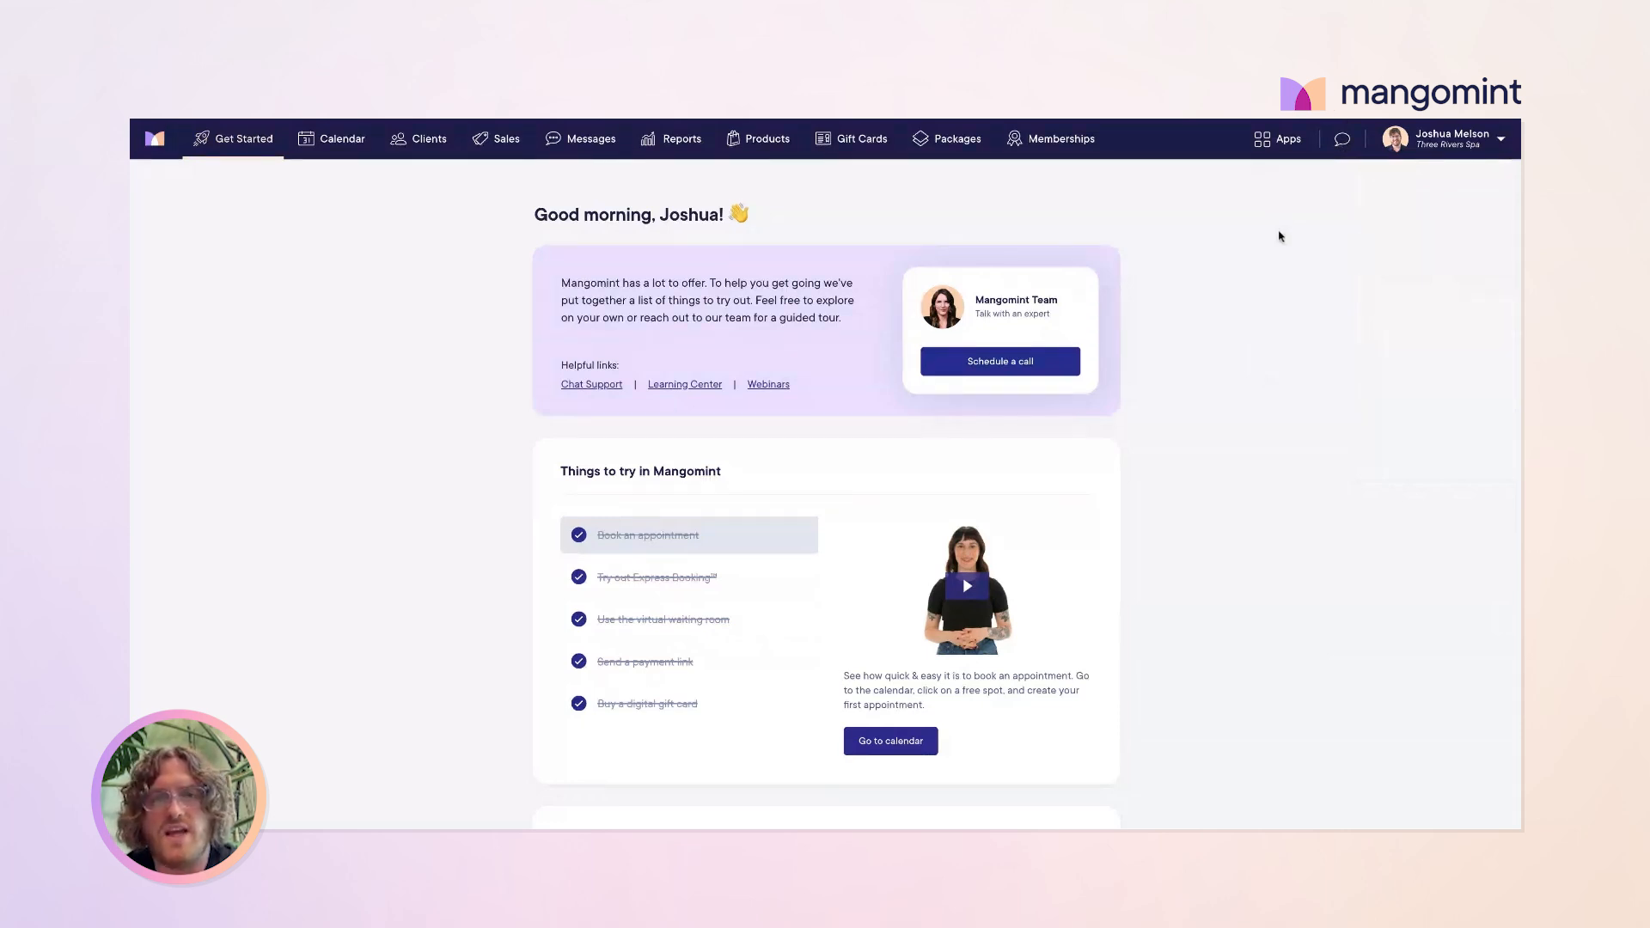
scroll(490, 315, "down", 1)
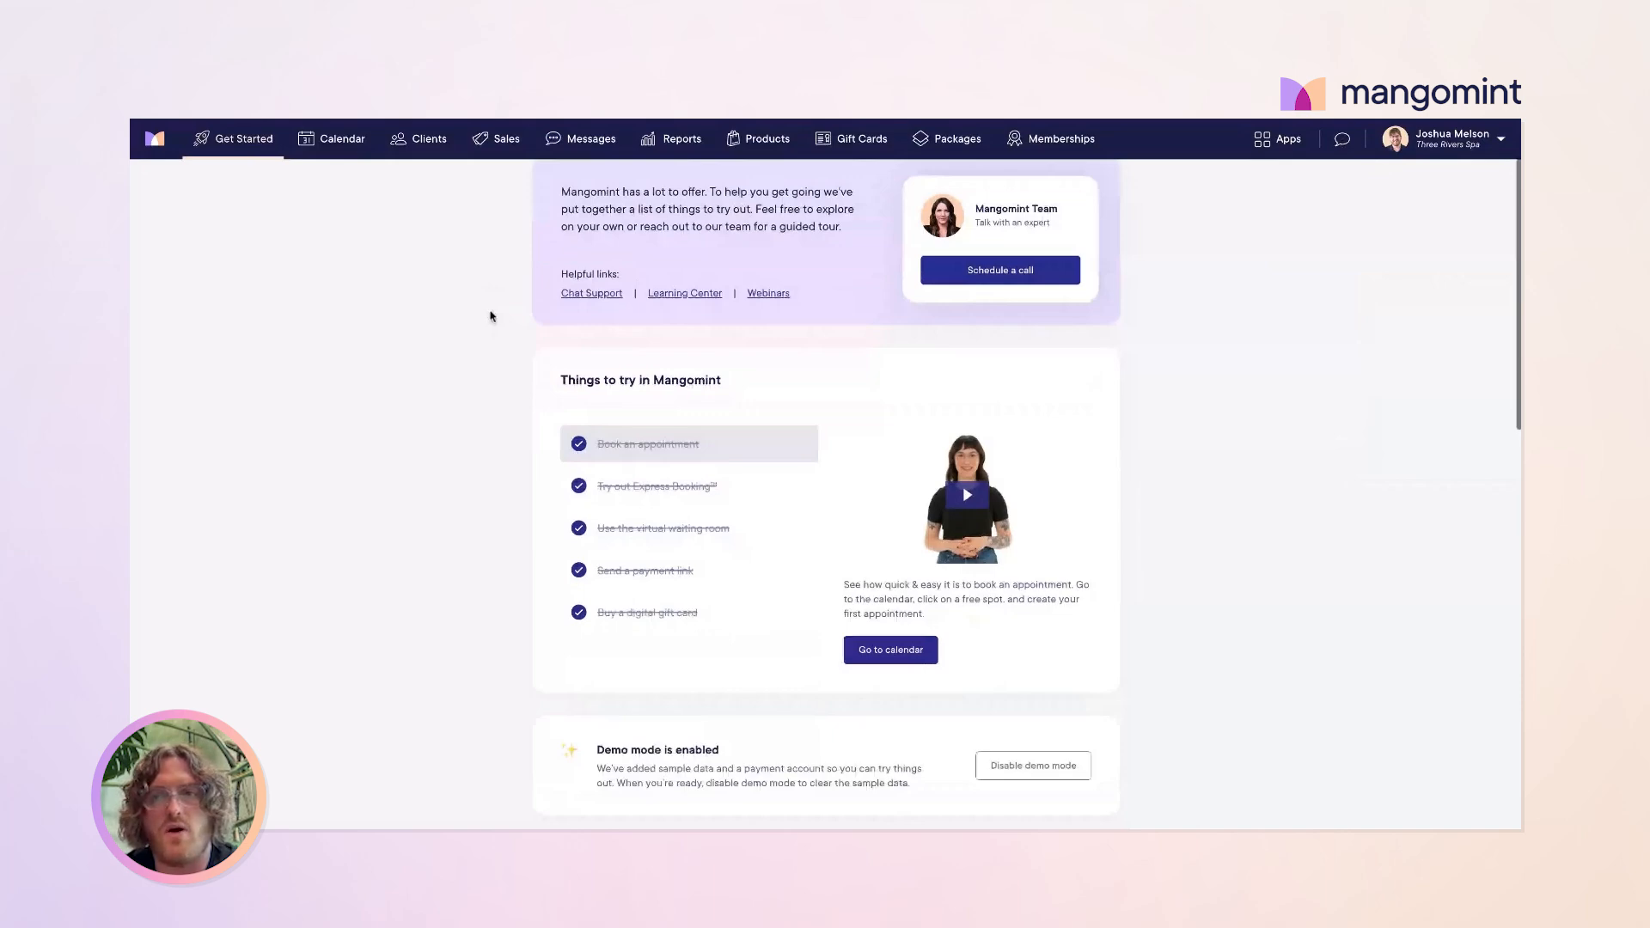
scroll(491, 316, "up", 1)
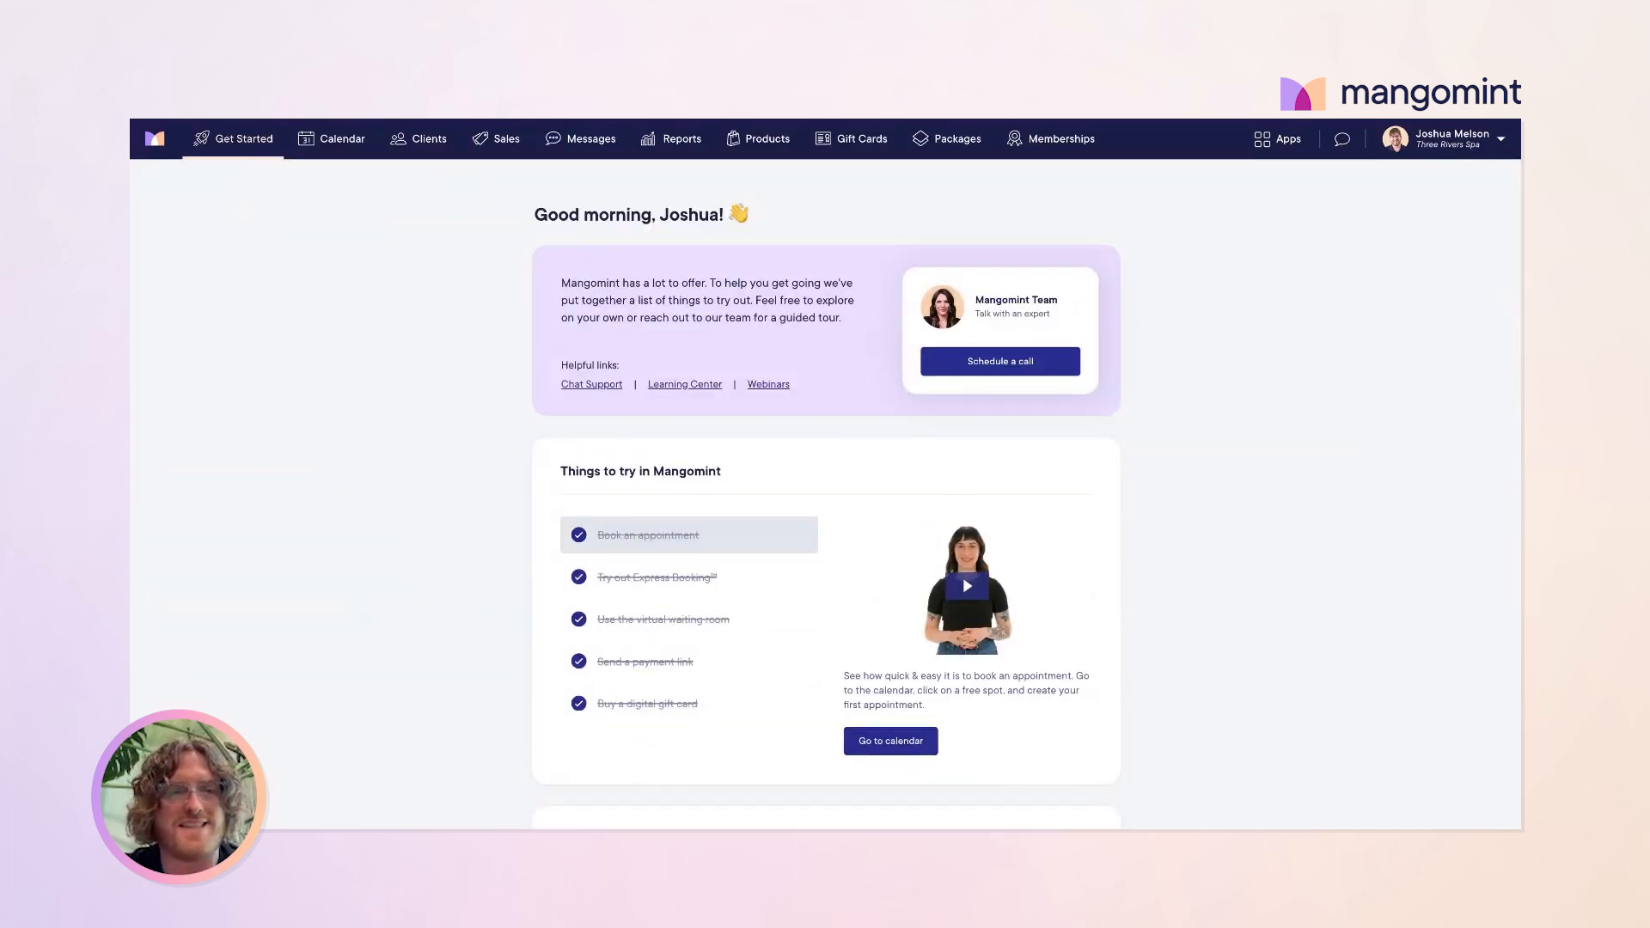